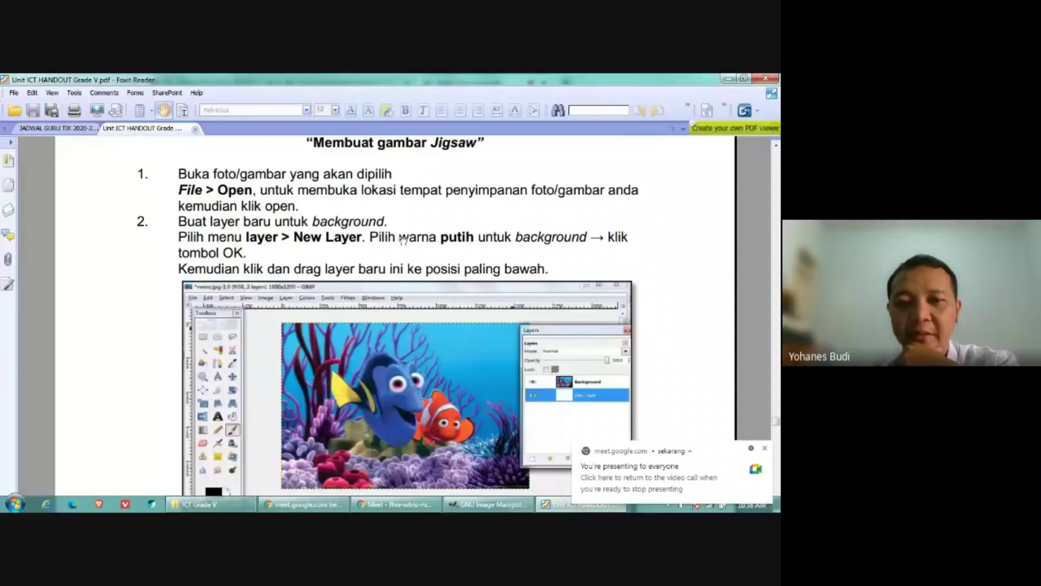
Step: Dismiss the screen-sharing notice, then hide and restore the Foxit handout window
click(765, 449)
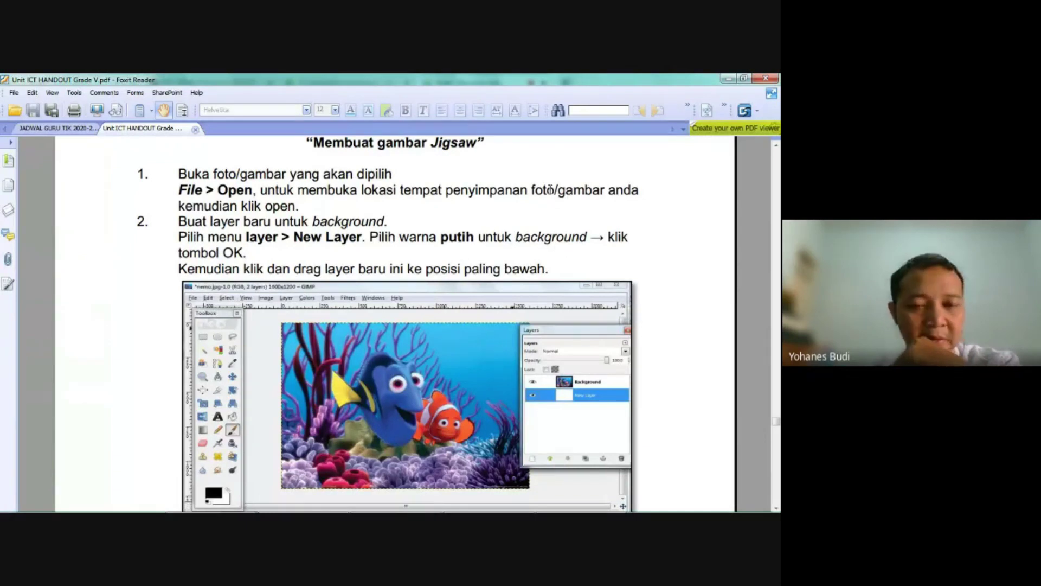
click(726, 81)
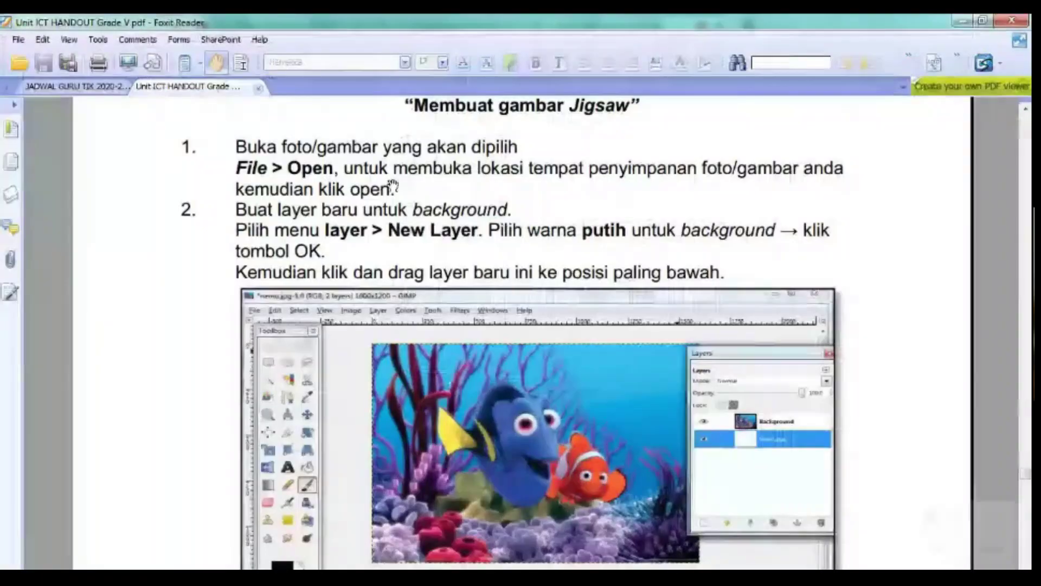
key(alt+Tab)
Step: Highlight the step 1 instructions in the jigsaw handout
scroll(281, 157, down, 1)
scroll(244, 140, up, 1)
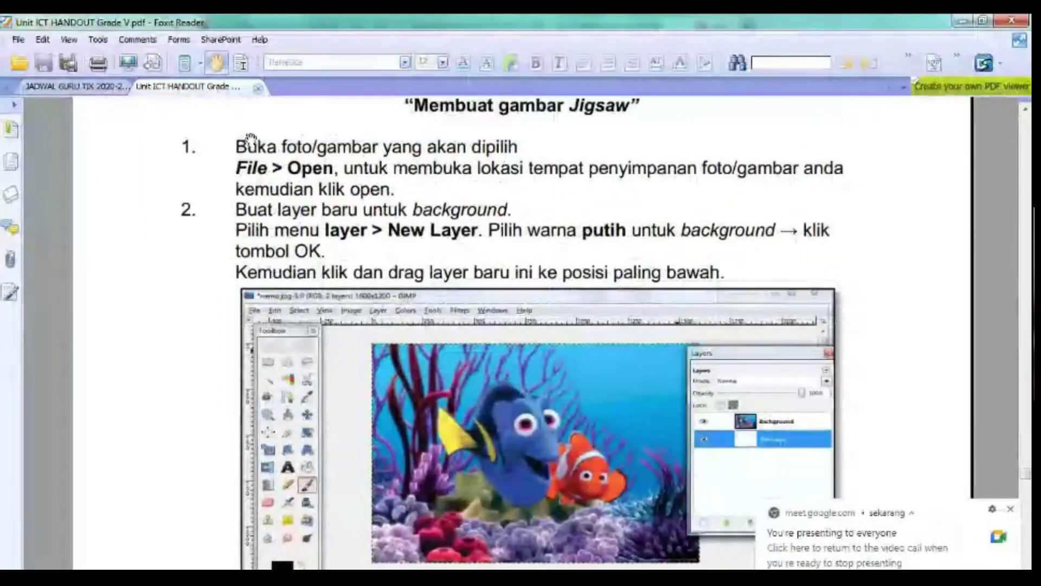
drag(235, 142, 845, 172)
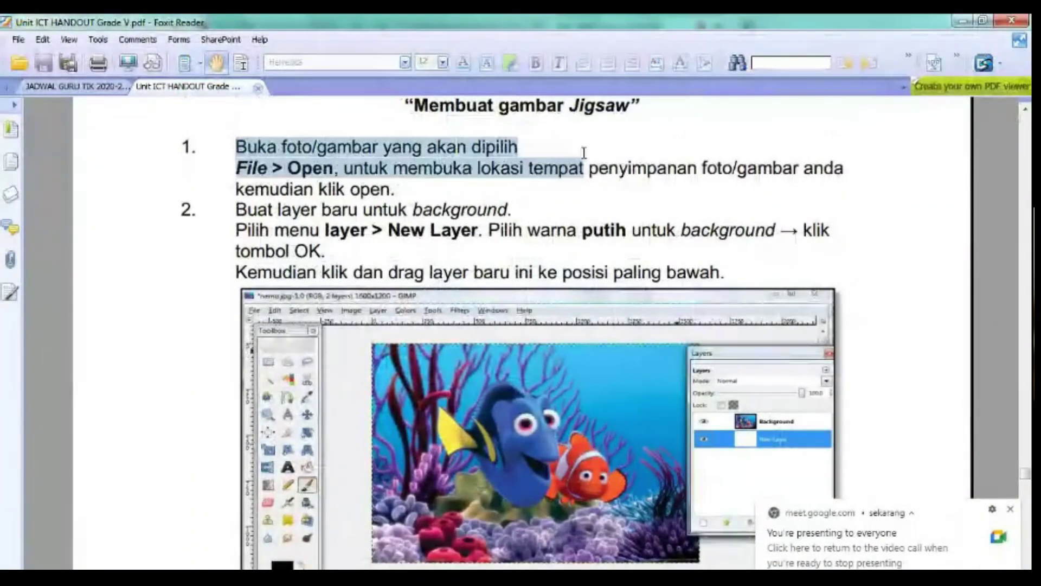
scroll(552, 415, down, 2)
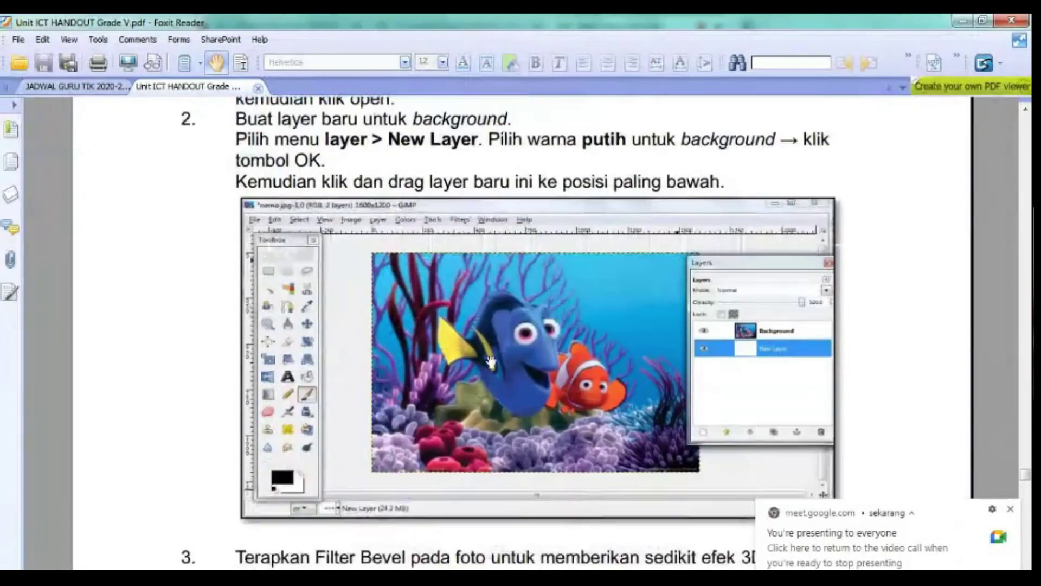
scroll(488, 364, up, 1)
scroll(529, 372, up, 1)
Step: Switch to the Google Drive tab and close the nemo.jpg preview
click(962, 22)
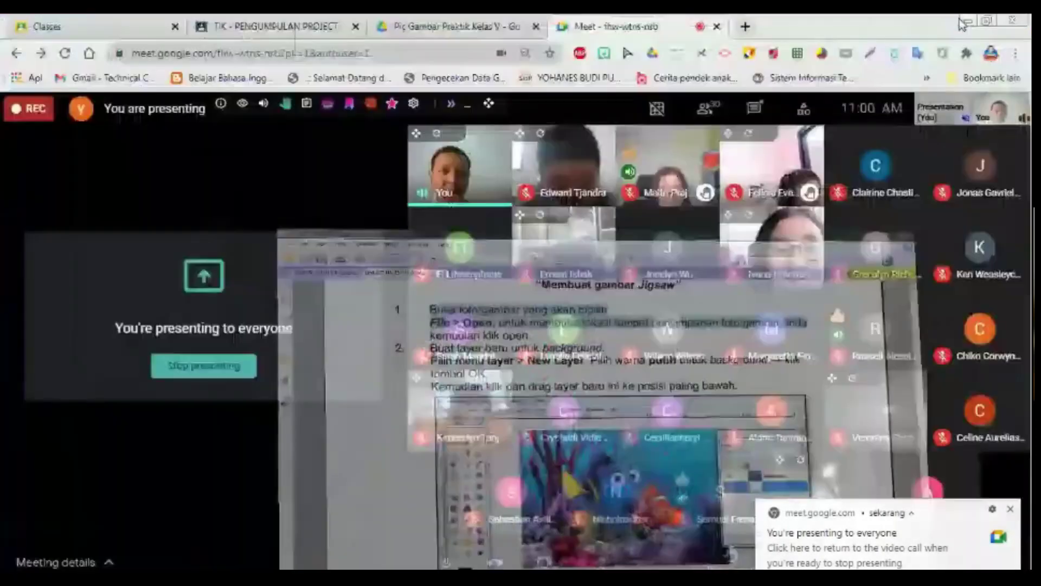
click(450, 26)
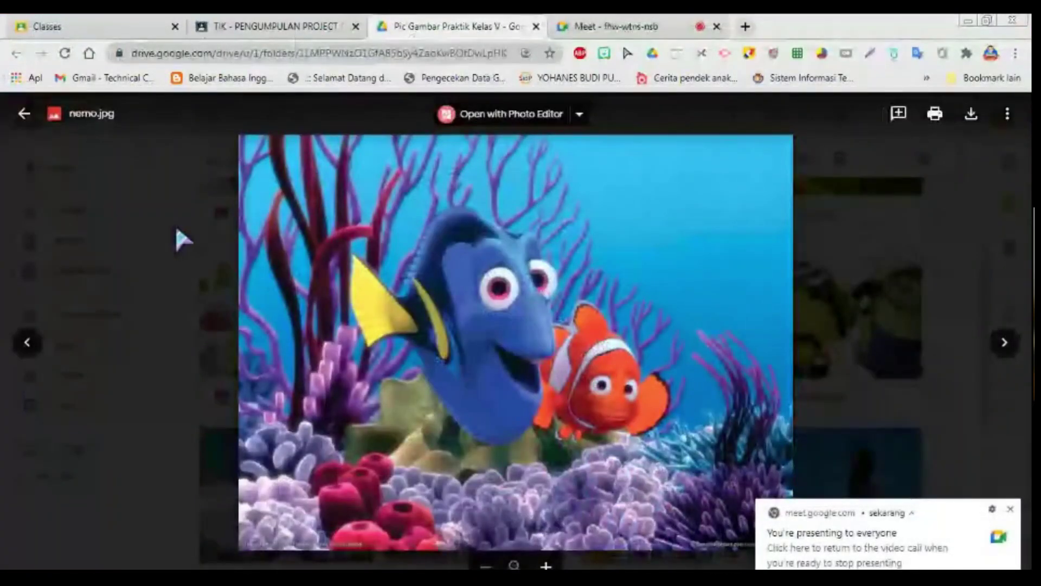
click(23, 113)
scroll(541, 240, up, 3)
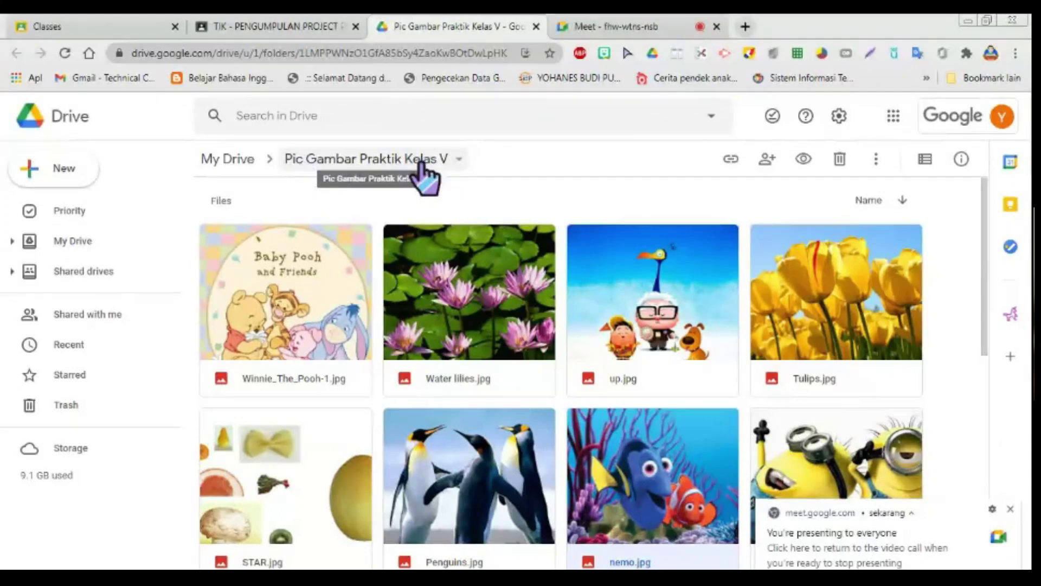
Step: Browse the Pic Gambar Praktik Kelas V folder grid and reset the browser zoom
scroll(488, 244, down, 1)
scroll(529, 301, down, 3)
scroll(529, 301, down, 3)
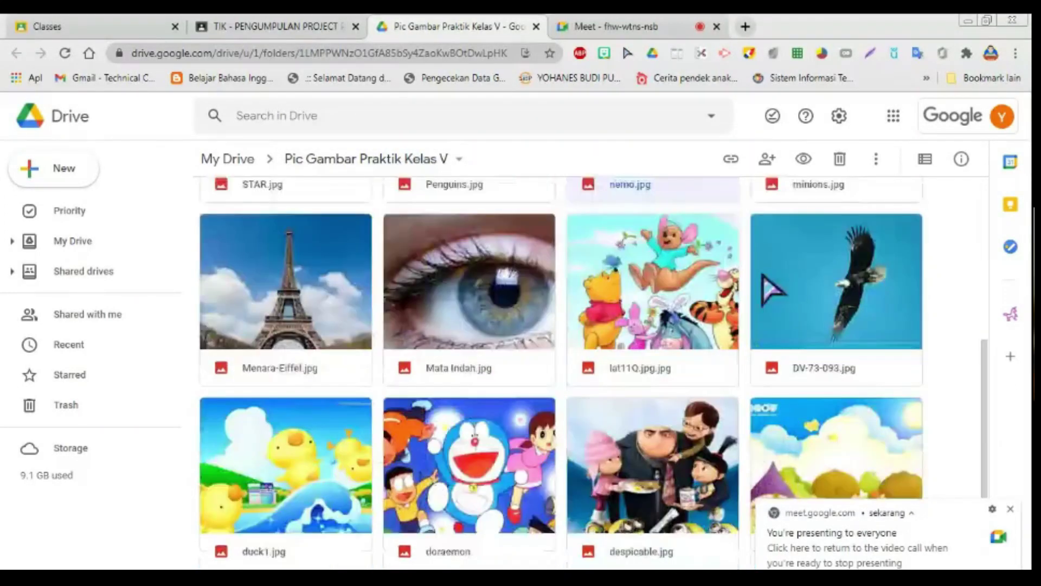
scroll(623, 372, down, 3)
scroll(534, 325, up, 3)
scroll(533, 326, up, 5)
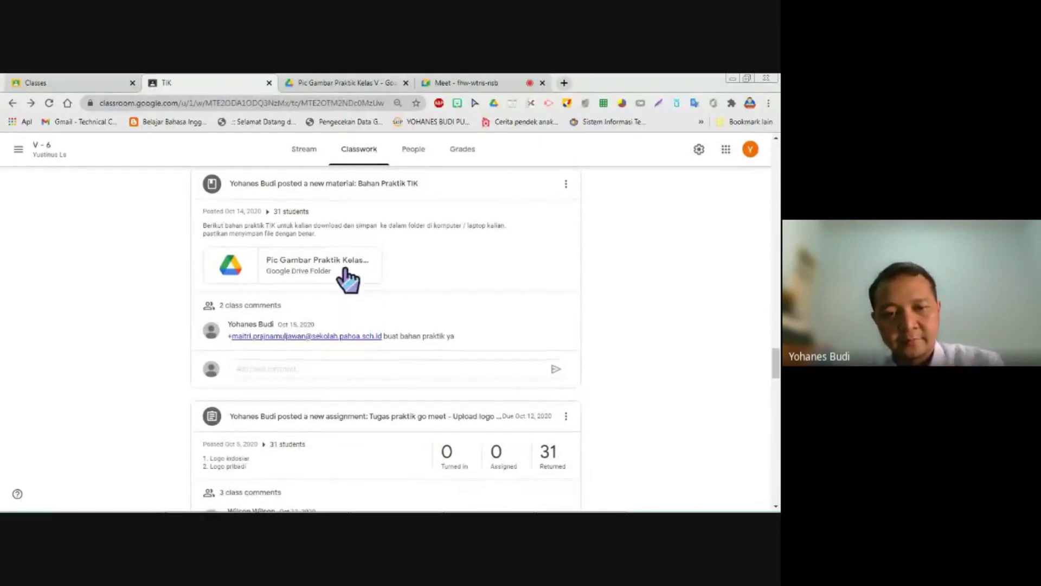
key(ctrl+0)
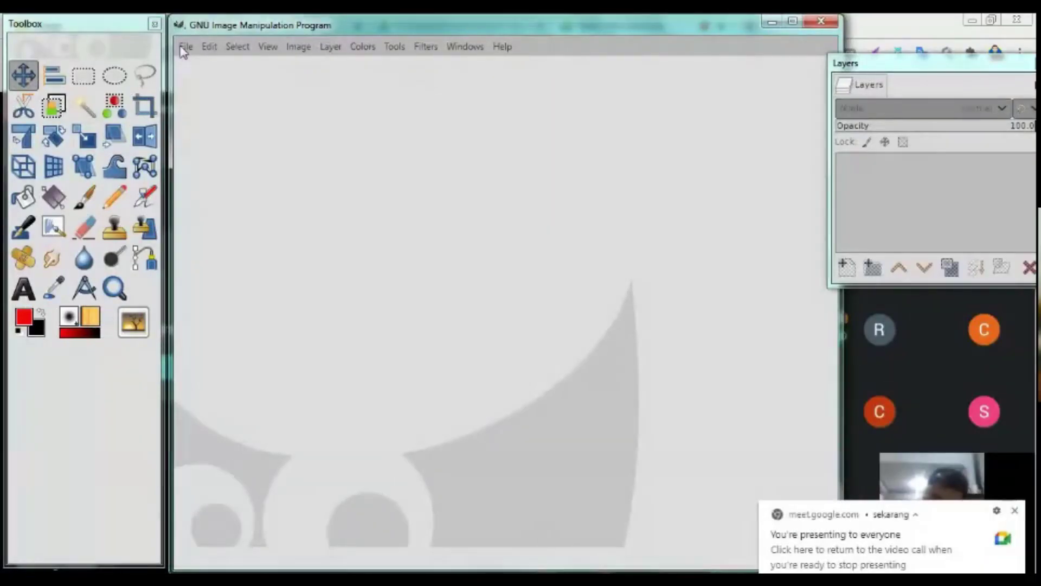
Step: Open nemo.jpg in GIMP, keeping its embedded sRGB colour profile
click(184, 47)
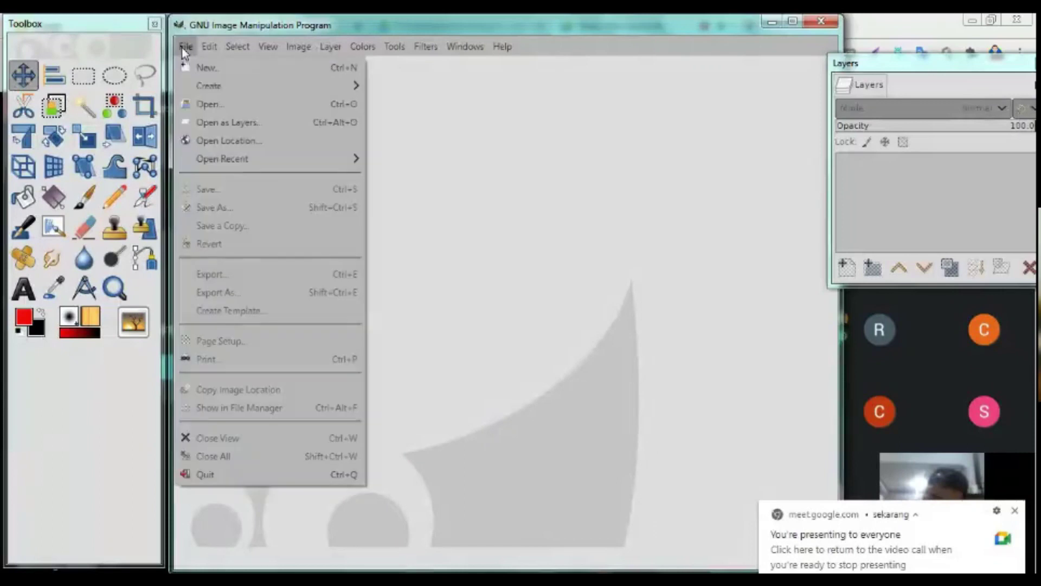
click(207, 105)
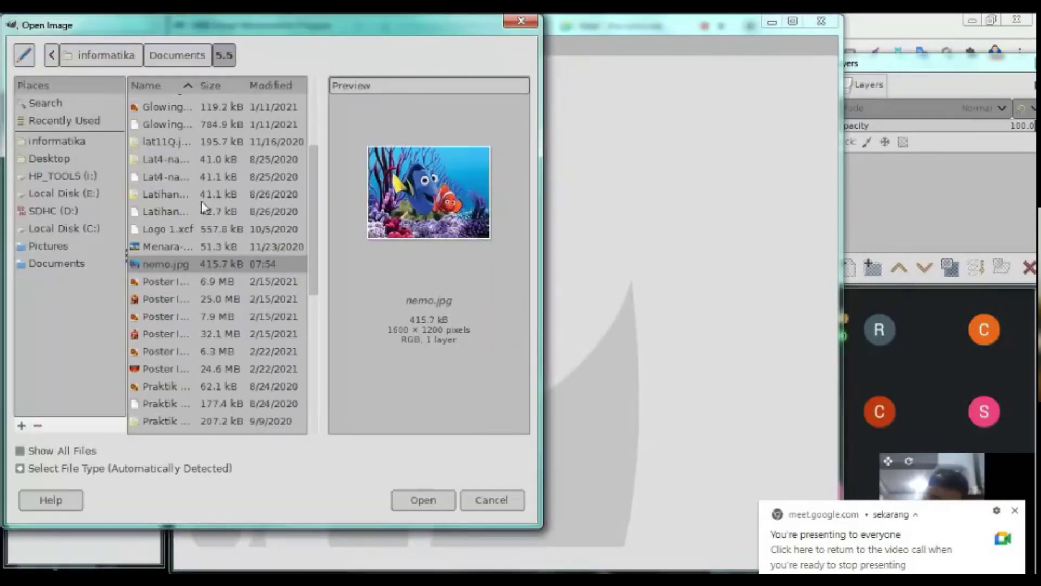
click(411, 494)
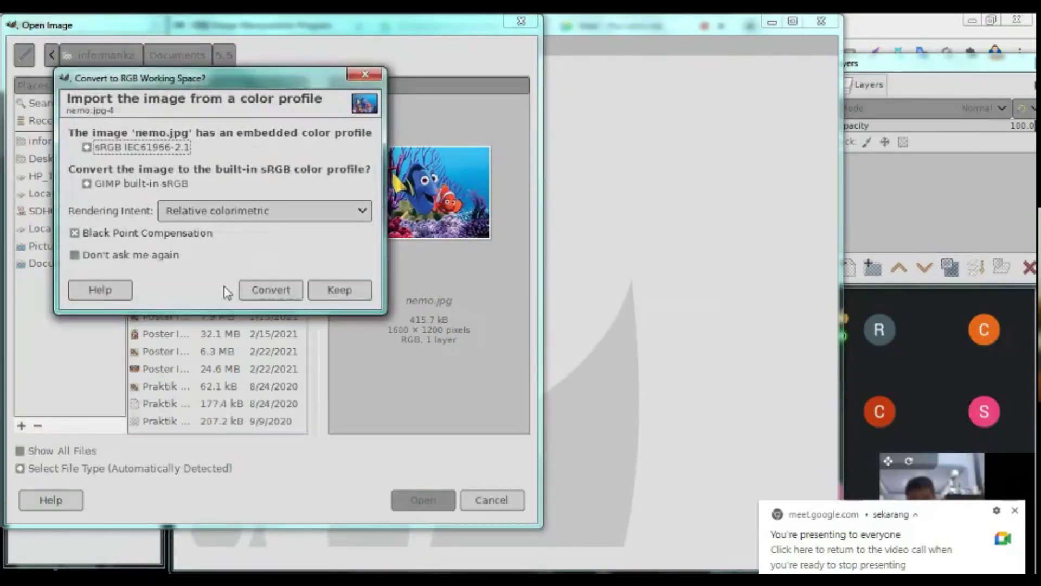
click(337, 290)
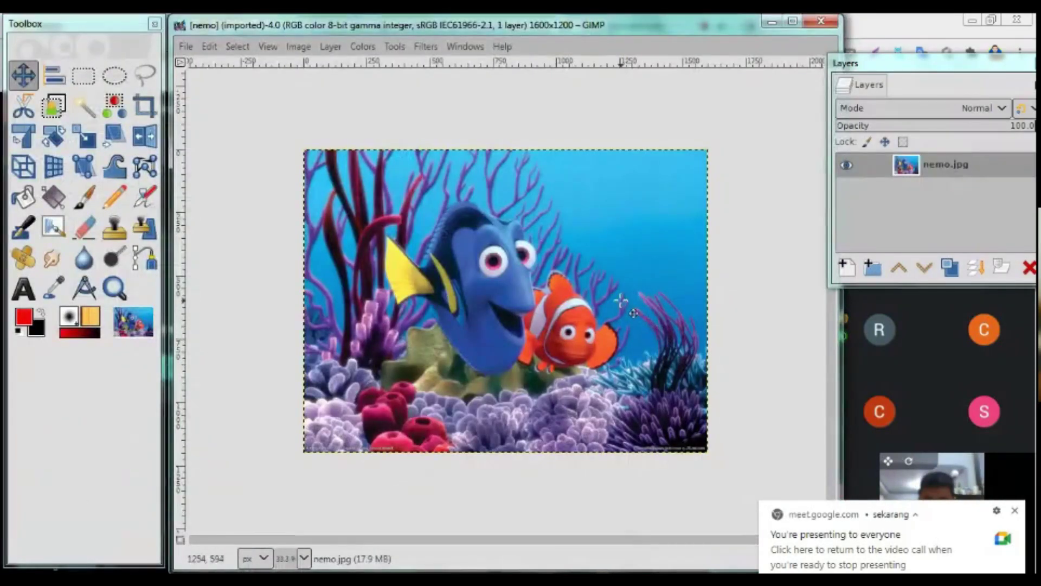
Step: Zoom the nemo image to 50%, recentre it, and bring the Foxit handout forward
key(z)
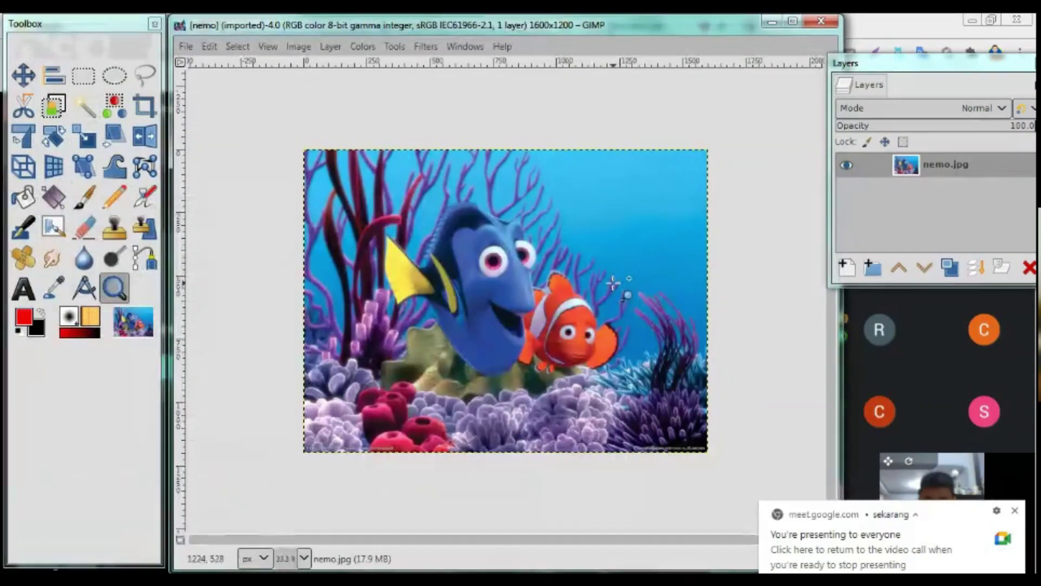
click(613, 283)
drag(461, 540, 412, 544)
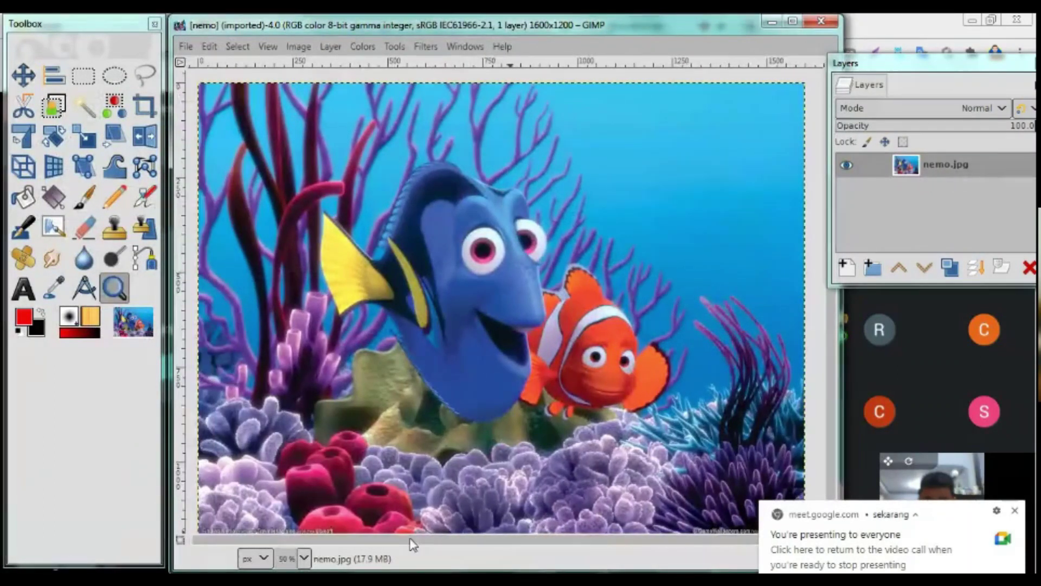
scroll(833, 355, down, 1)
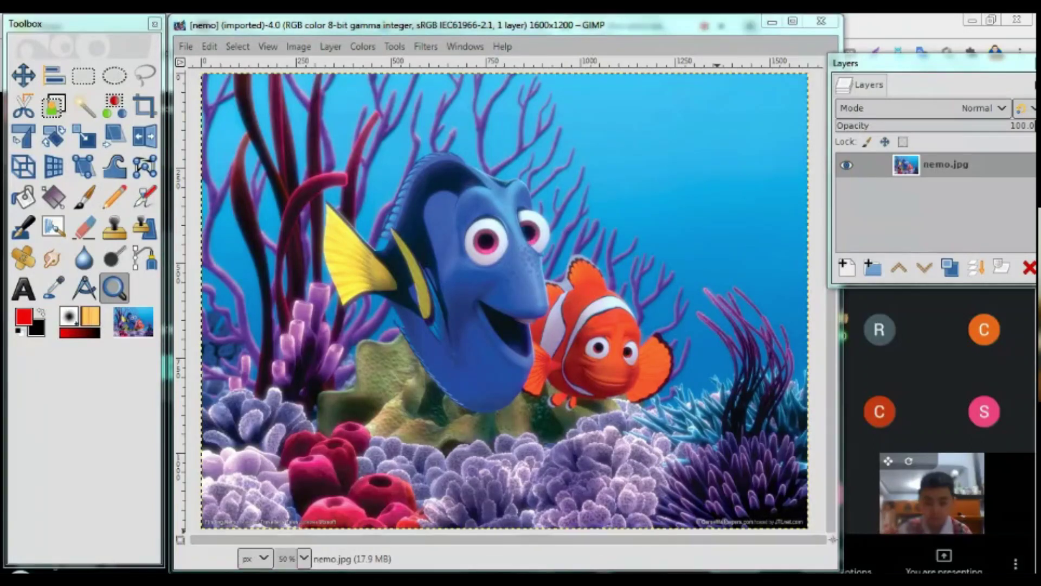
click(685, 546)
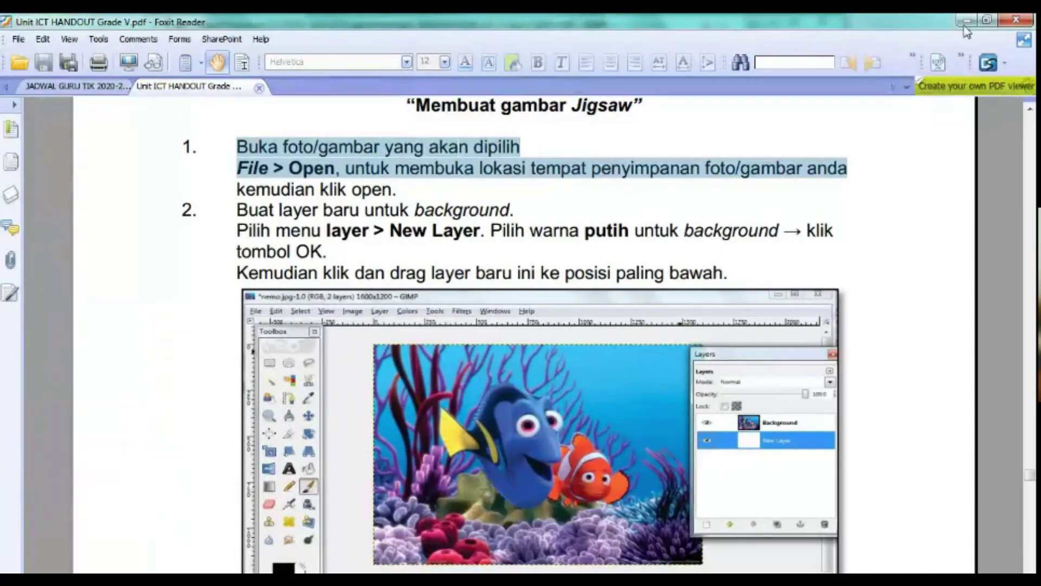
Step: Scroll the handout to step 2 on adding a white background layer
scroll(717, 362, down, 3)
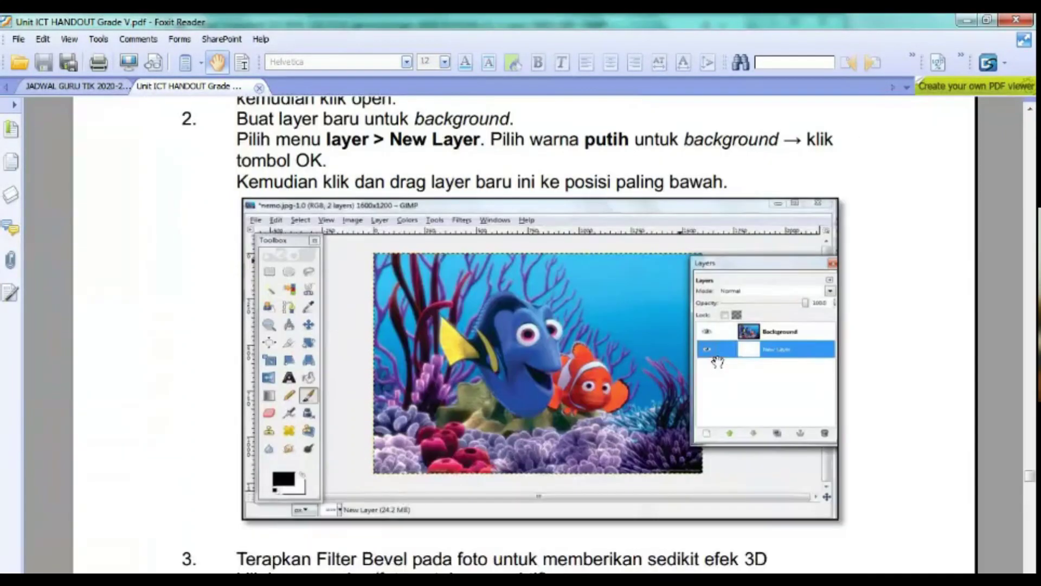
scroll(777, 339, up, 3)
scroll(738, 342, down, 3)
Step: Add a white-filled layer named Background below nemo.jpg, then reselect nemo.jpg
click(963, 20)
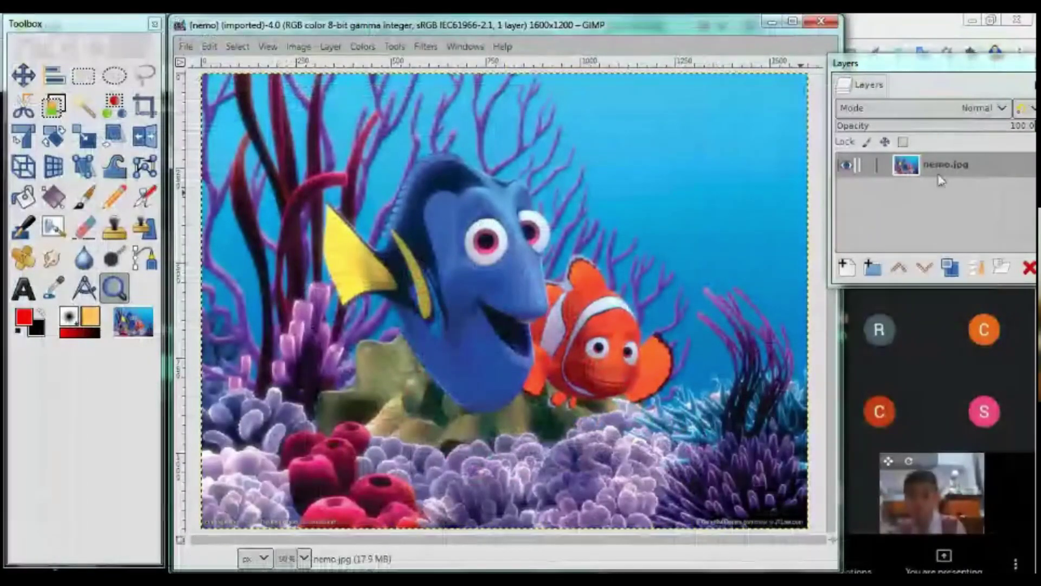
click(844, 270)
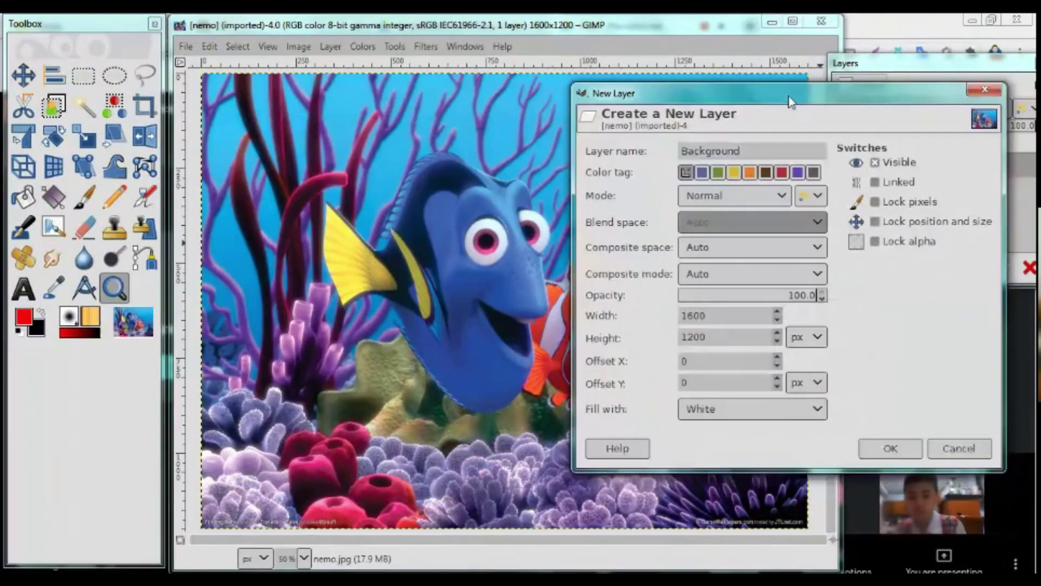
drag(816, 99, 453, 63)
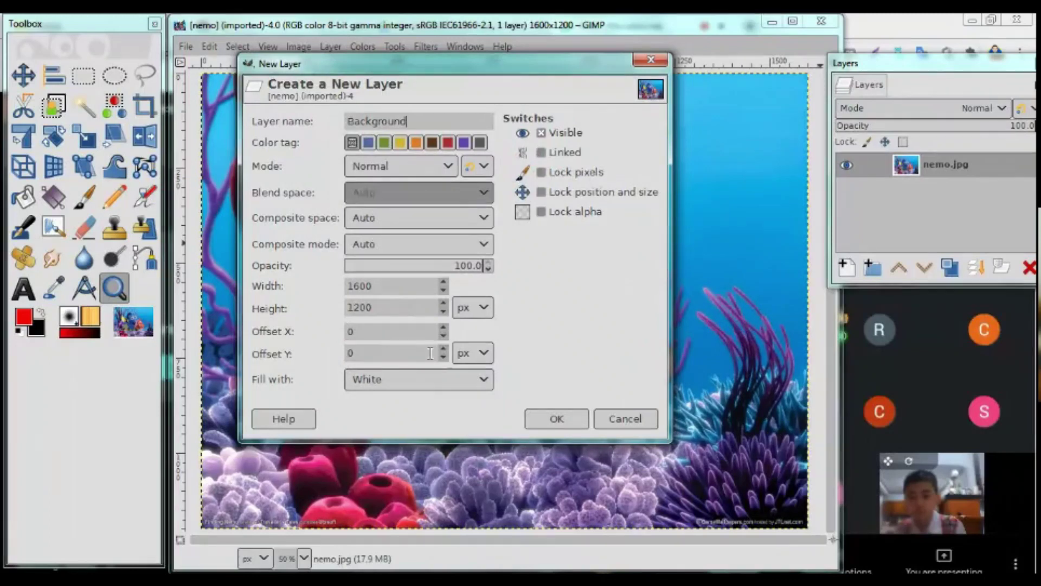
click(552, 423)
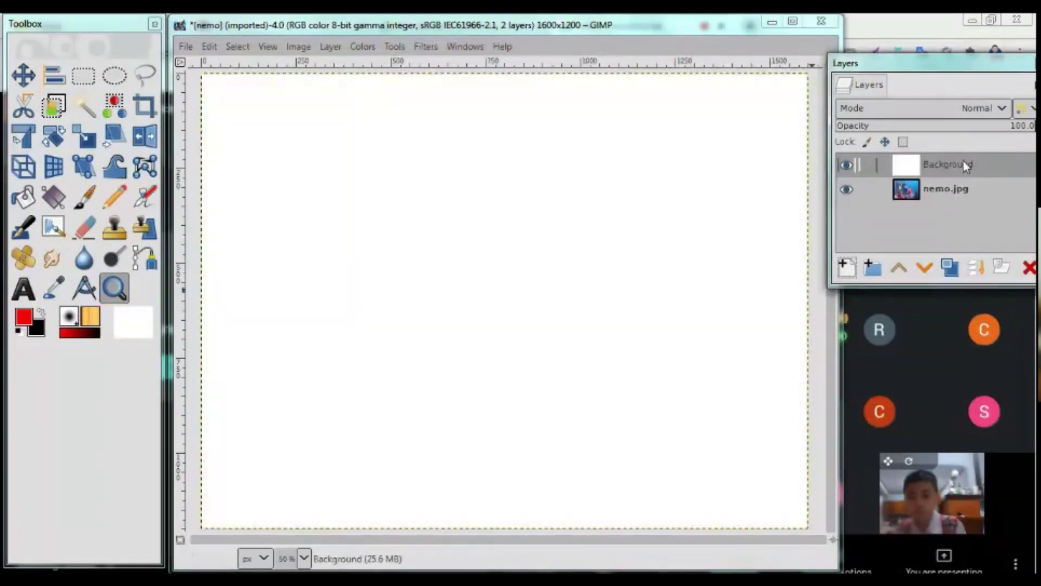
mouse_move(952, 165)
mouse_down()
mouse_move(950, 196)
mouse_move(943, 158)
mouse_move(927, 179)
mouse_up()
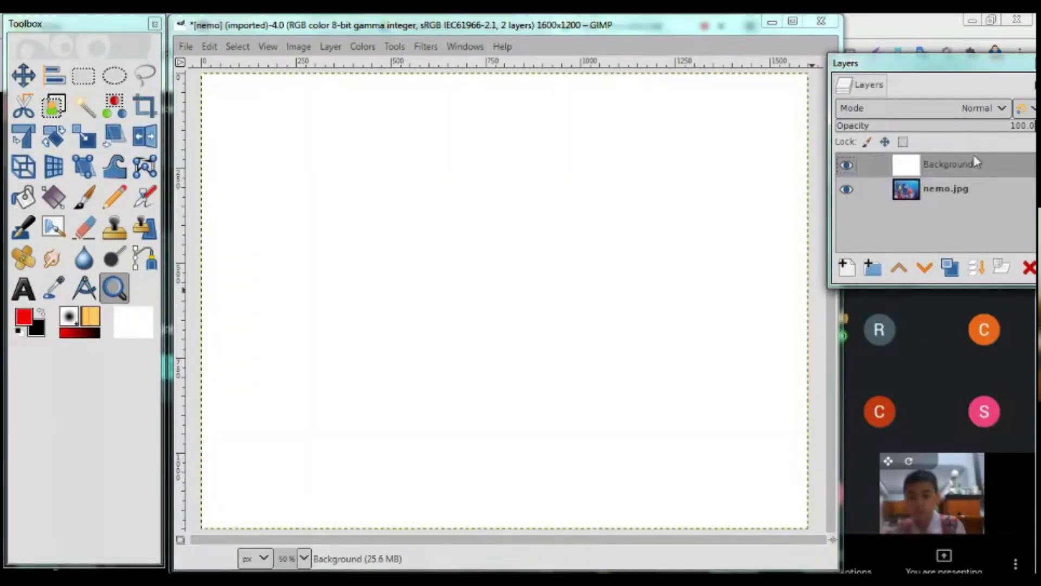
click(925, 270)
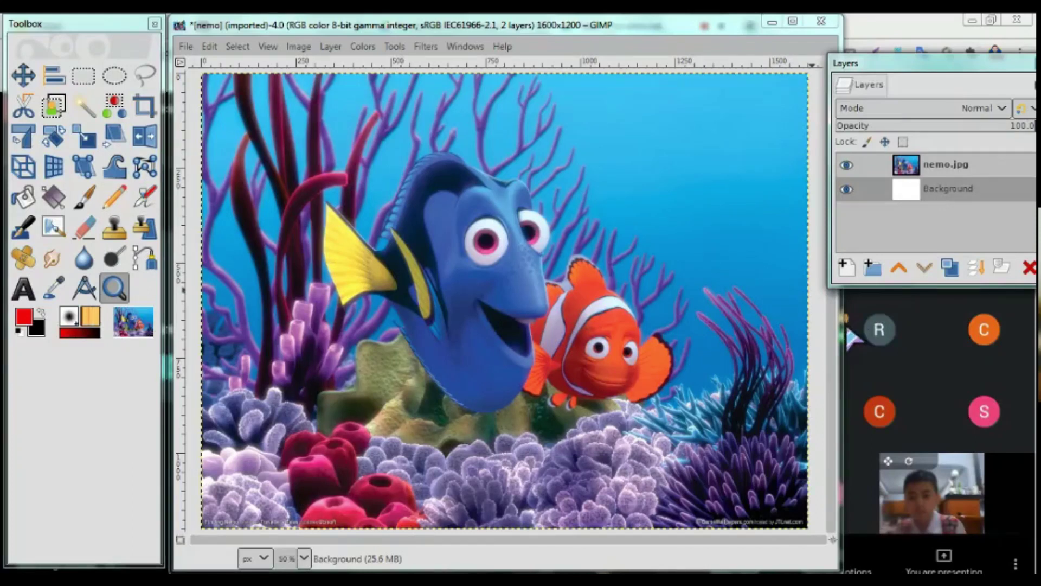
click(919, 167)
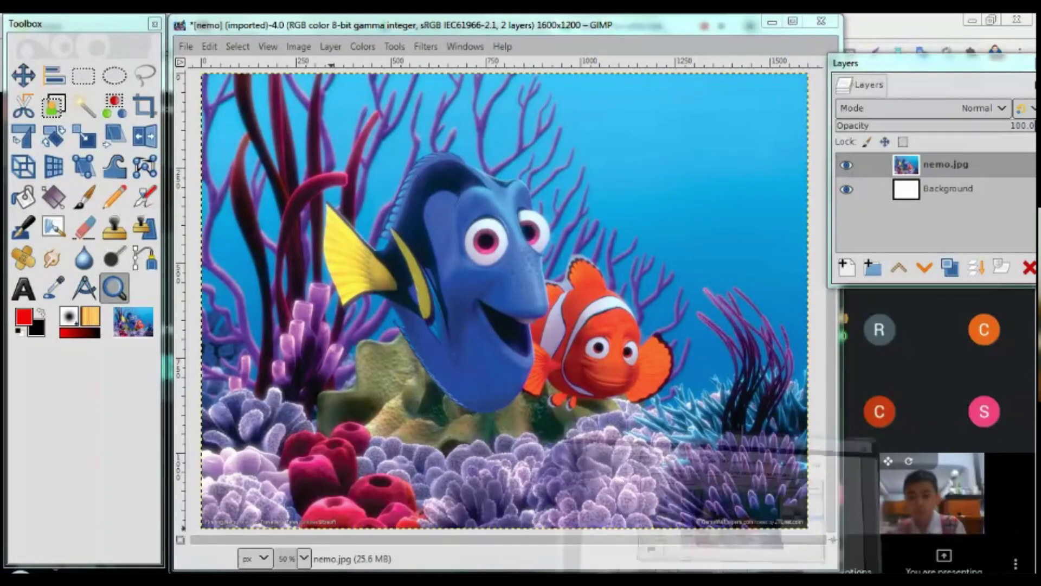
Step: Return to the handout and scroll down to step 3's Add Bevel instructions
key(alt+Tab)
scroll(491, 313, down, 5)
scroll(491, 309, down, 1)
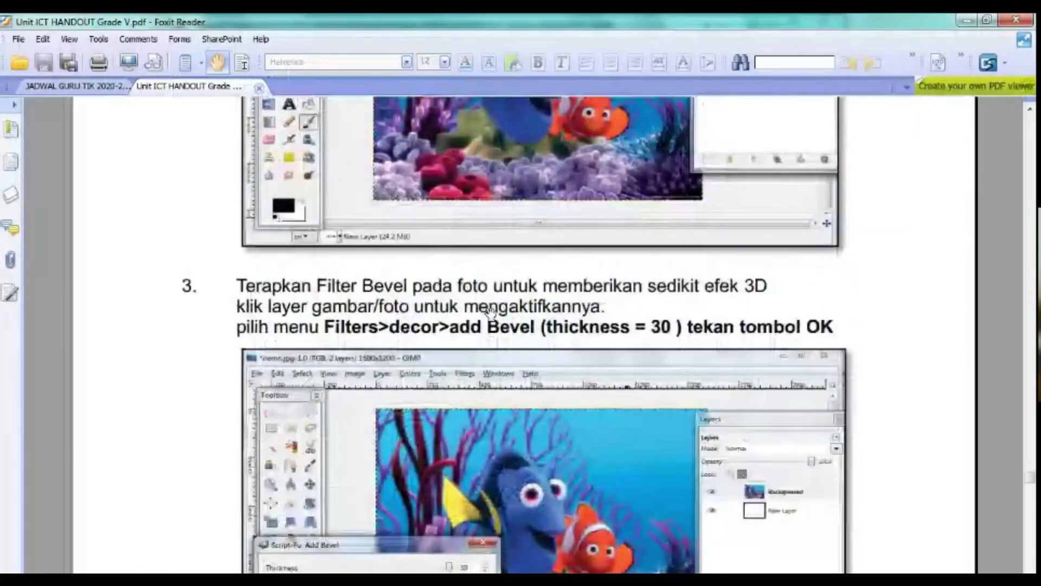
scroll(488, 308, down, 1)
scroll(482, 306, down, 2)
scroll(476, 303, down, 1)
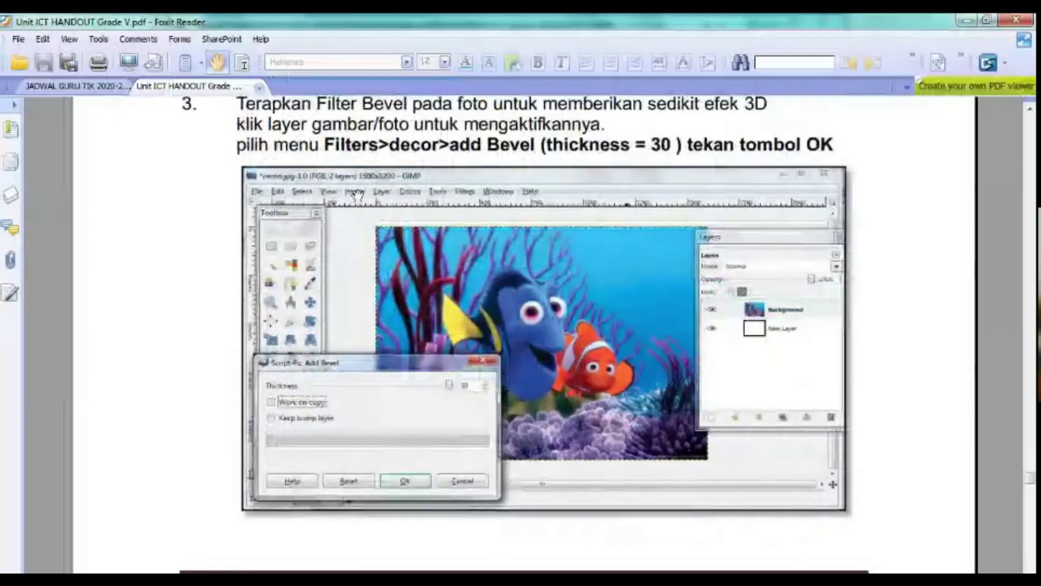
scroll(336, 185, up, 1)
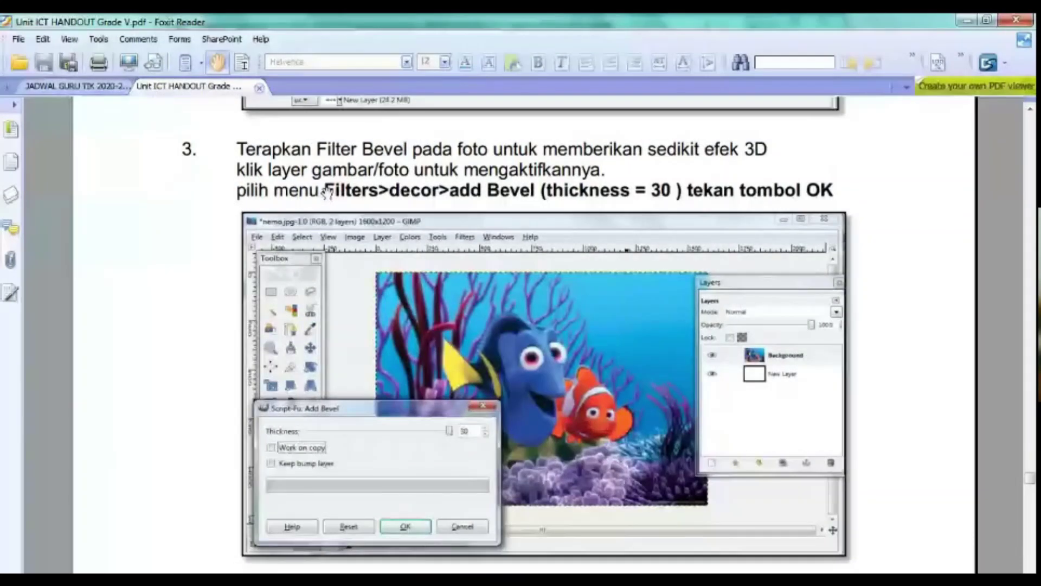
Step: Draw red rectangles around the Add Bevel thickness 30 line and the Work on copy option
click(138, 39)
mouse_move(152, 116)
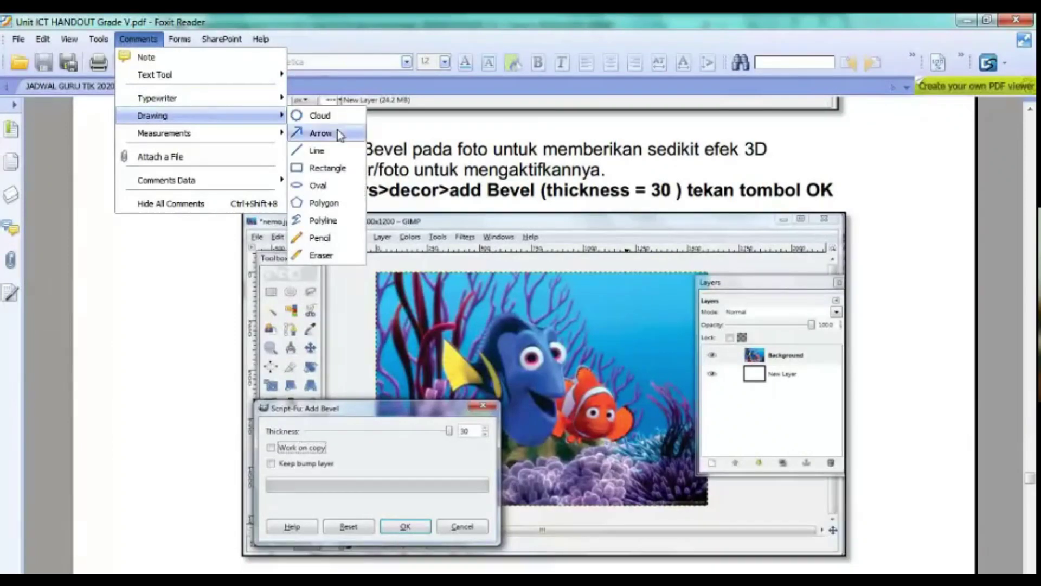
click(342, 169)
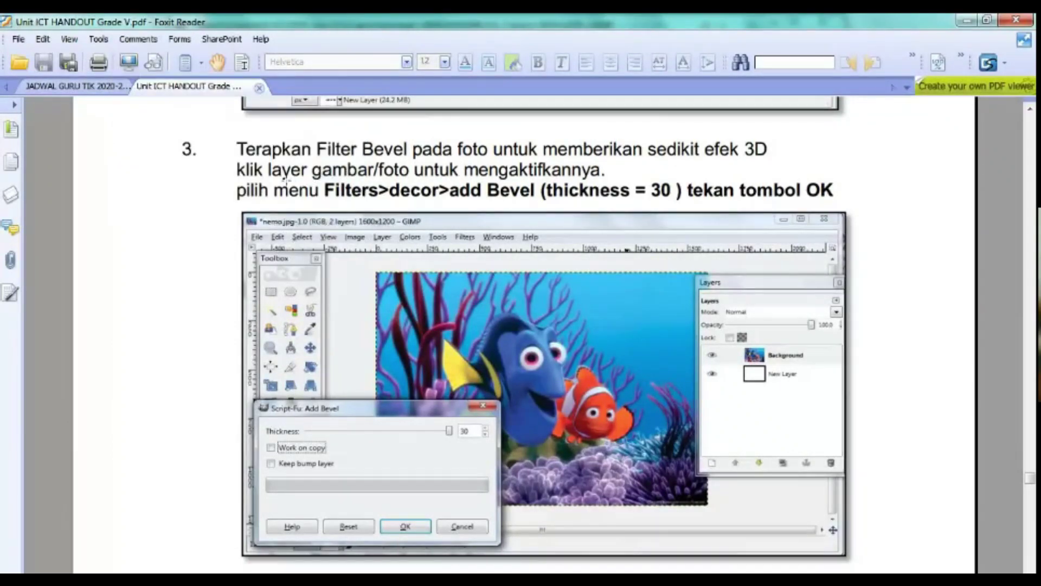
drag(270, 177, 841, 204)
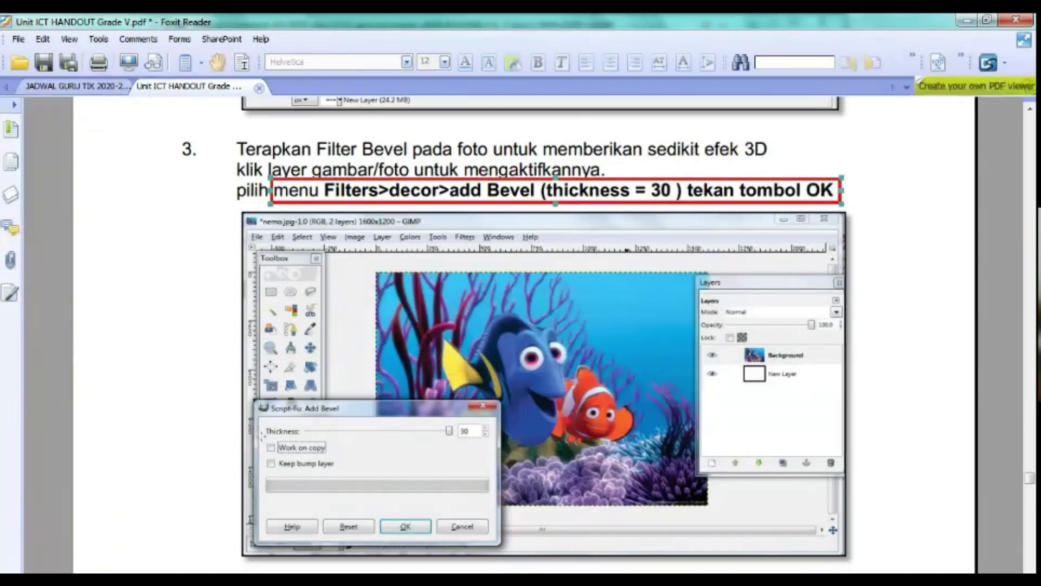
drag(261, 436, 344, 459)
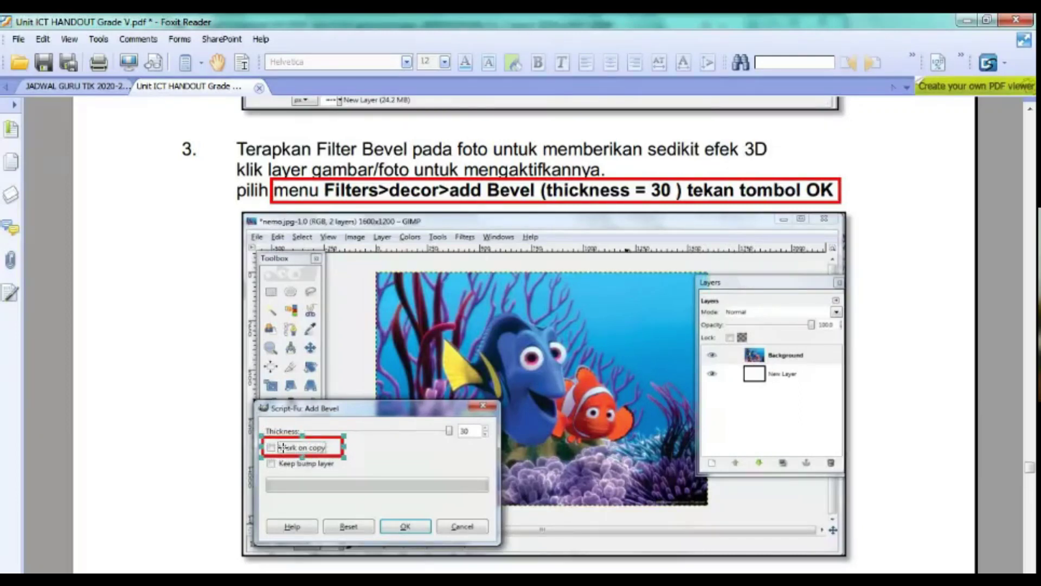
scroll(274, 442, up, 2)
scroll(273, 442, up, 1)
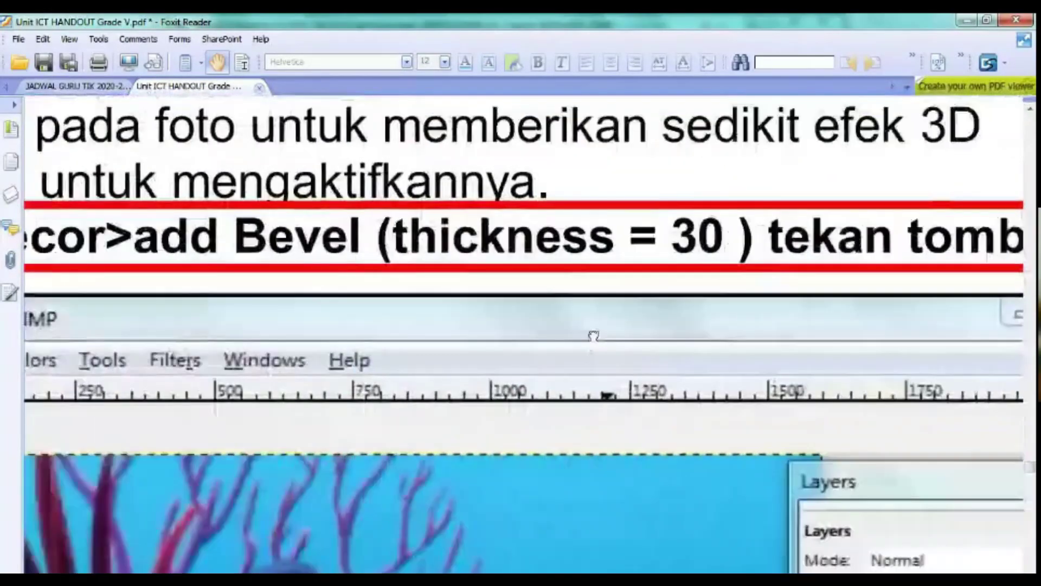
ctrl+scroll(601, 293, down, 2)
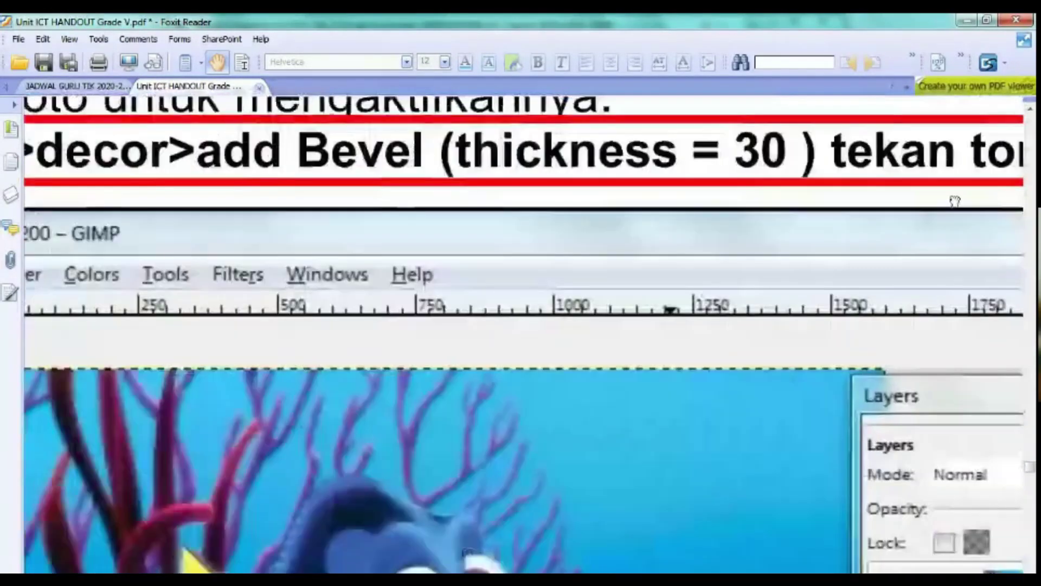
ctrl+scroll(536, 244, up, 2)
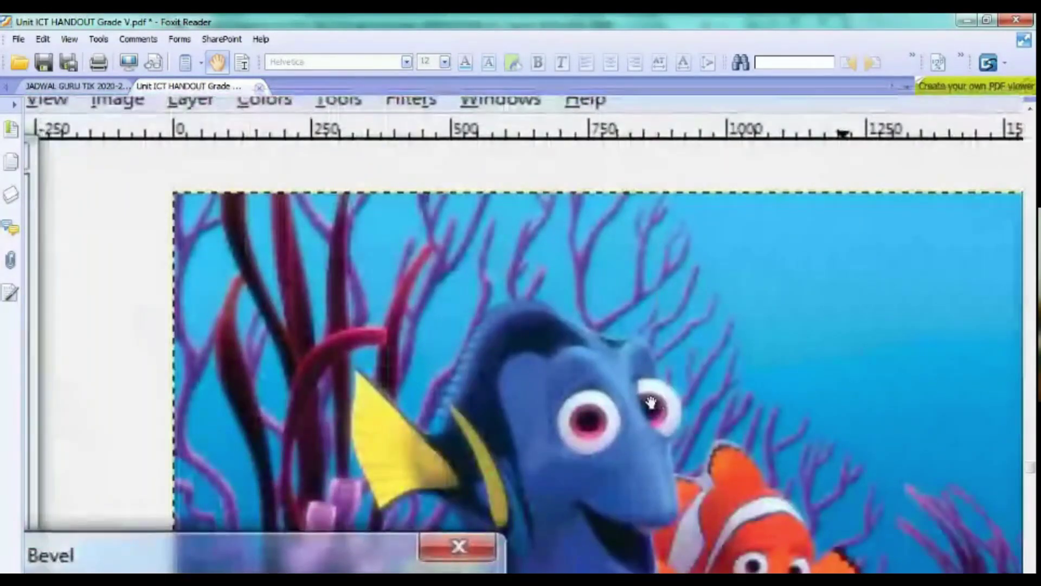
ctrl+scroll(656, 407, down, 2)
ctrl+scroll(646, 405, down, 1)
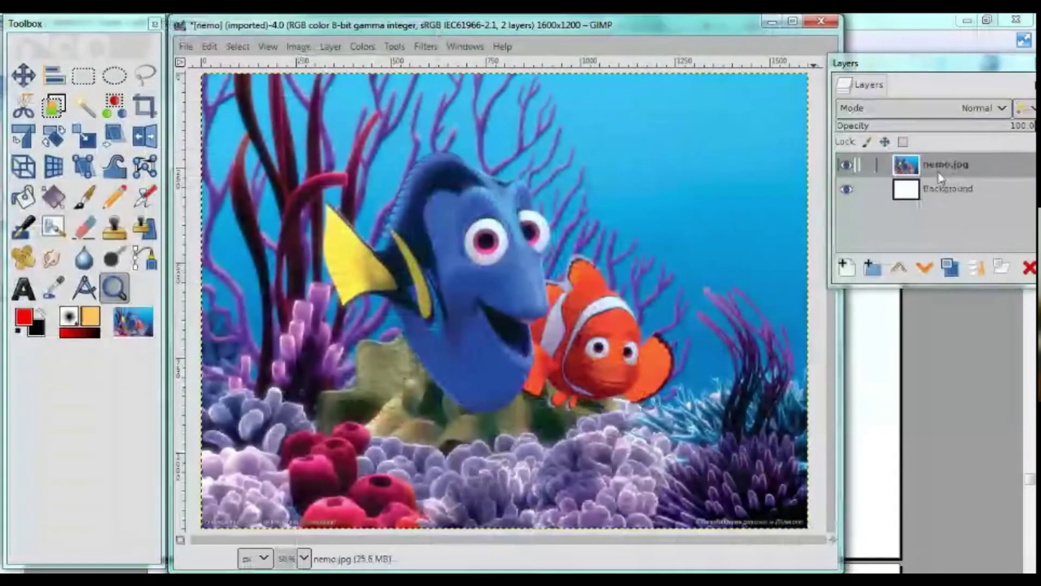
Step: Apply Filters > Decor > Add Bevel at thickness 30 to the nemo.jpg layer
click(425, 46)
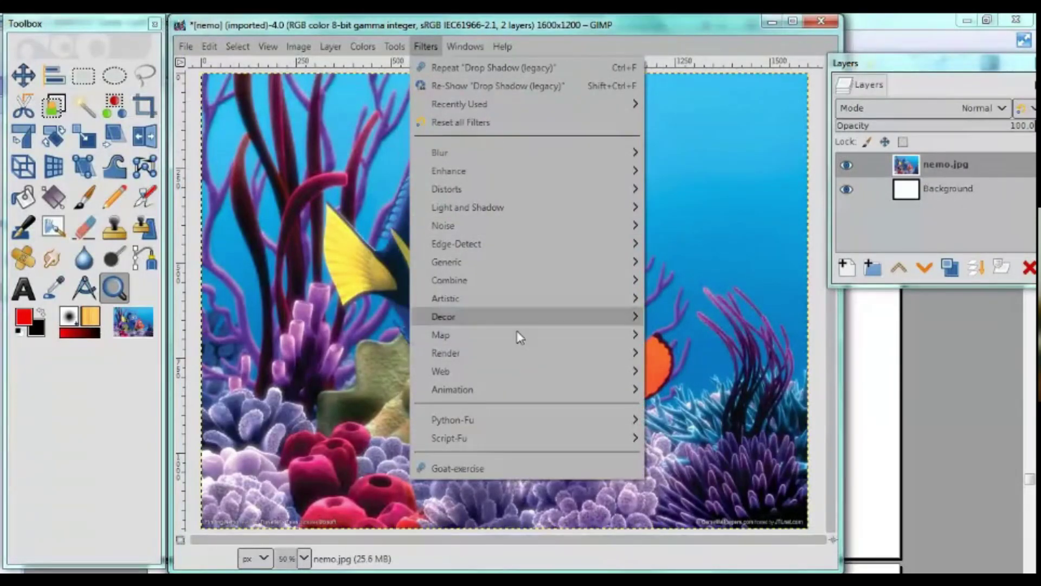
mouse_move(444, 317)
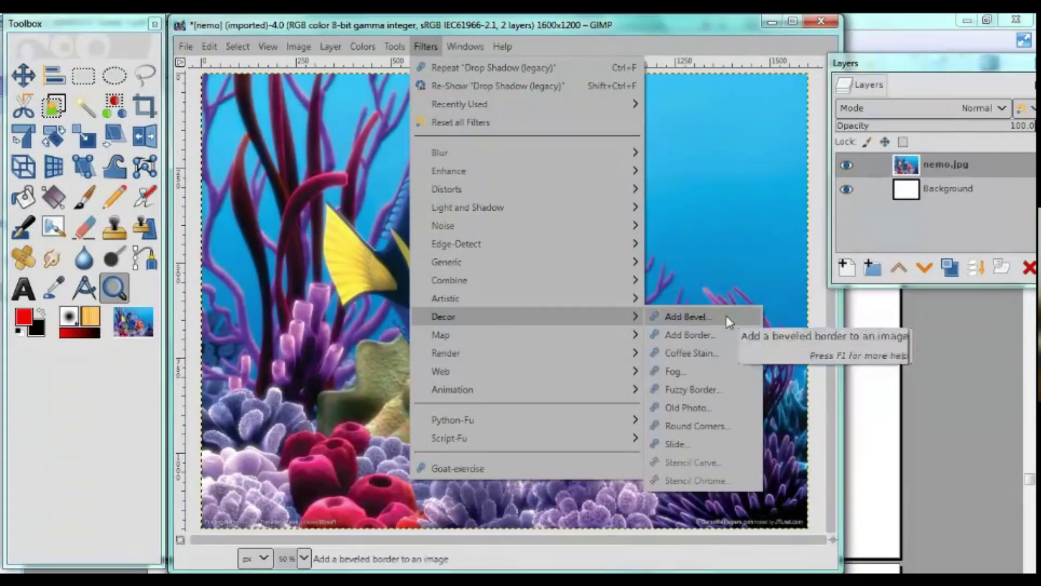
click(727, 318)
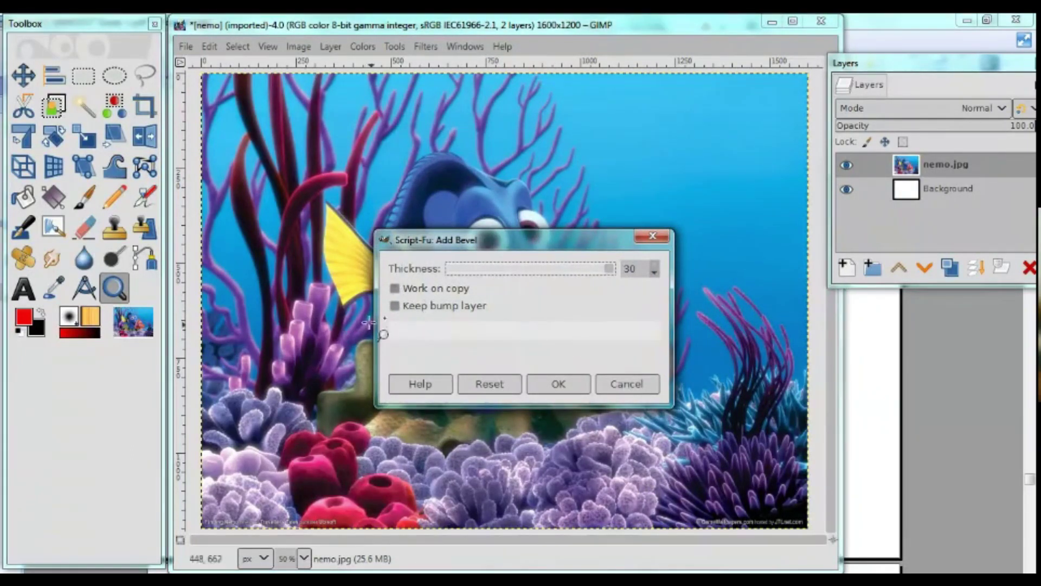
click(551, 392)
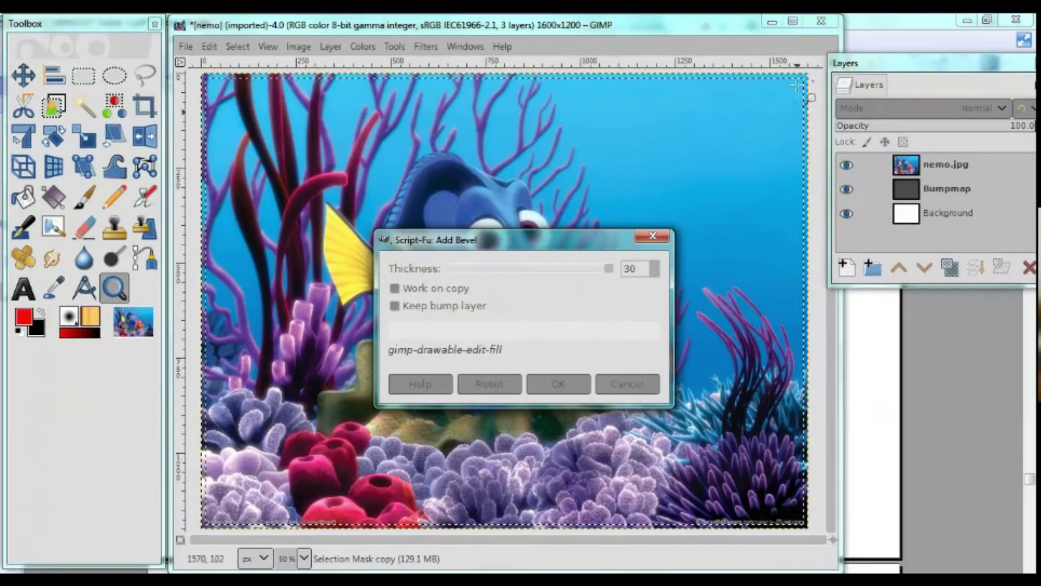
click(791, 97)
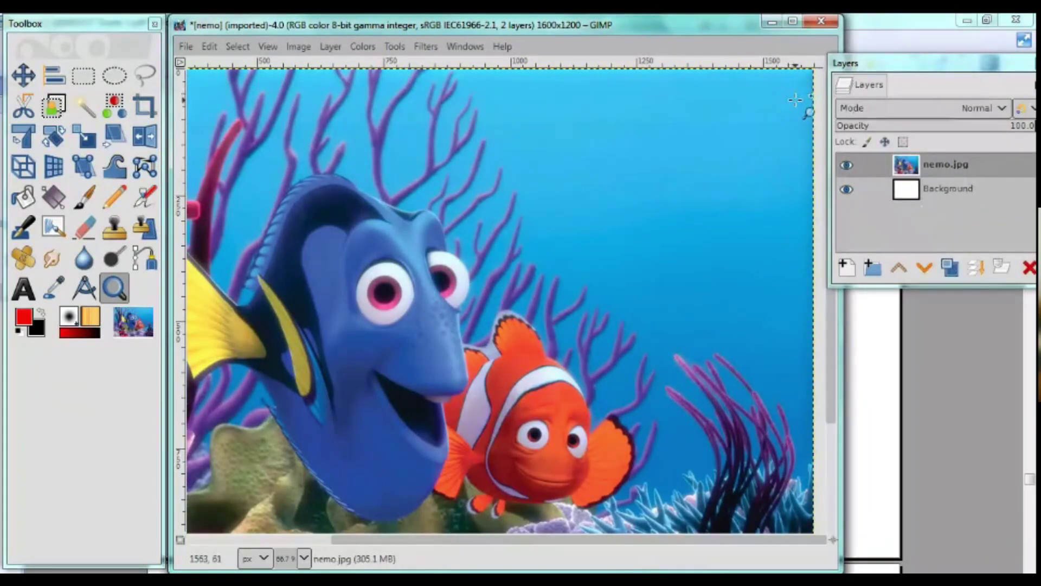
Step: Magnify the image's top-right corner to 200% to inspect the bevel edge
click(796, 82)
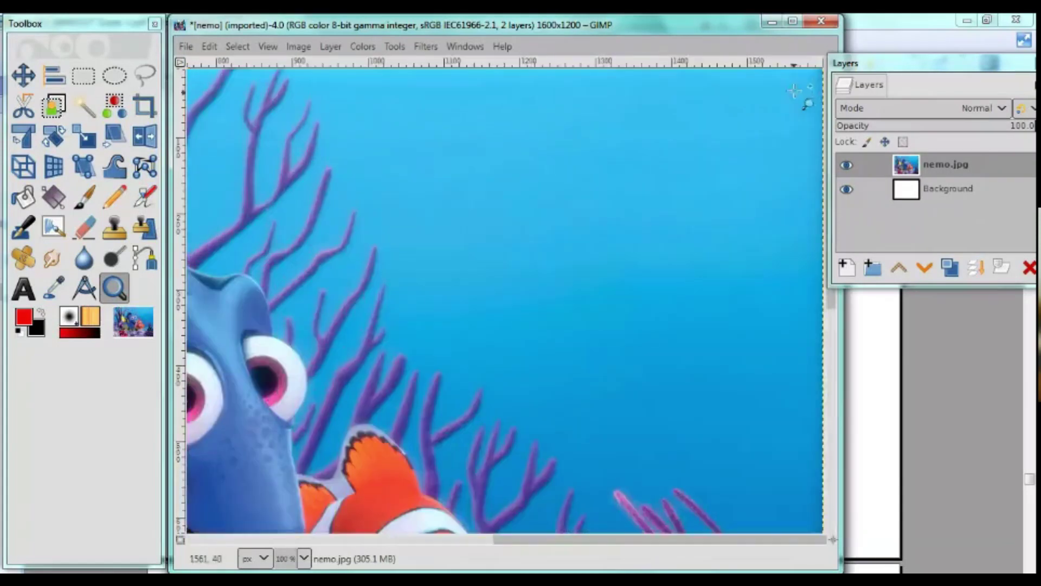
click(795, 93)
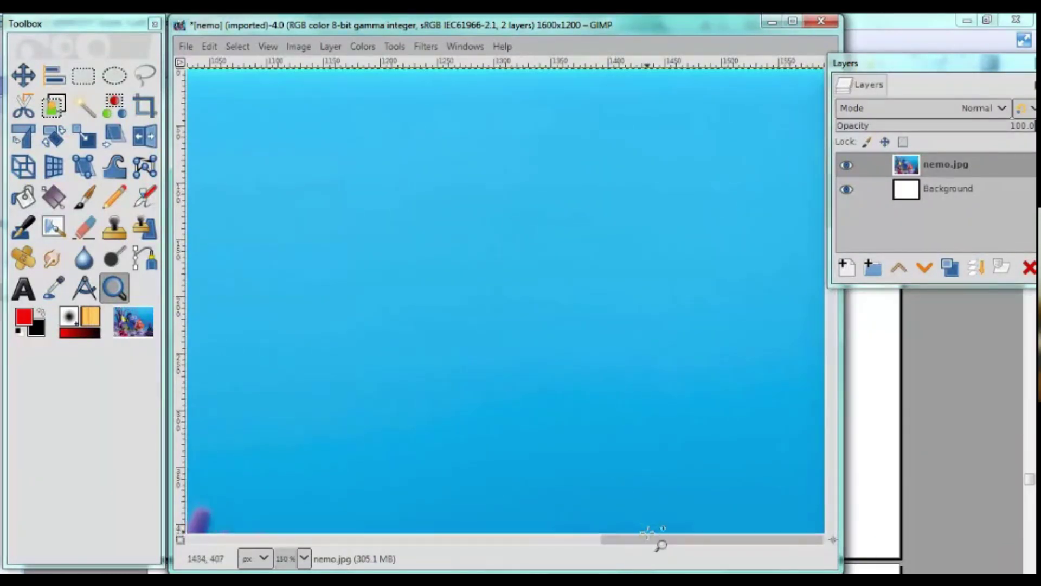
drag(647, 536, 710, 536)
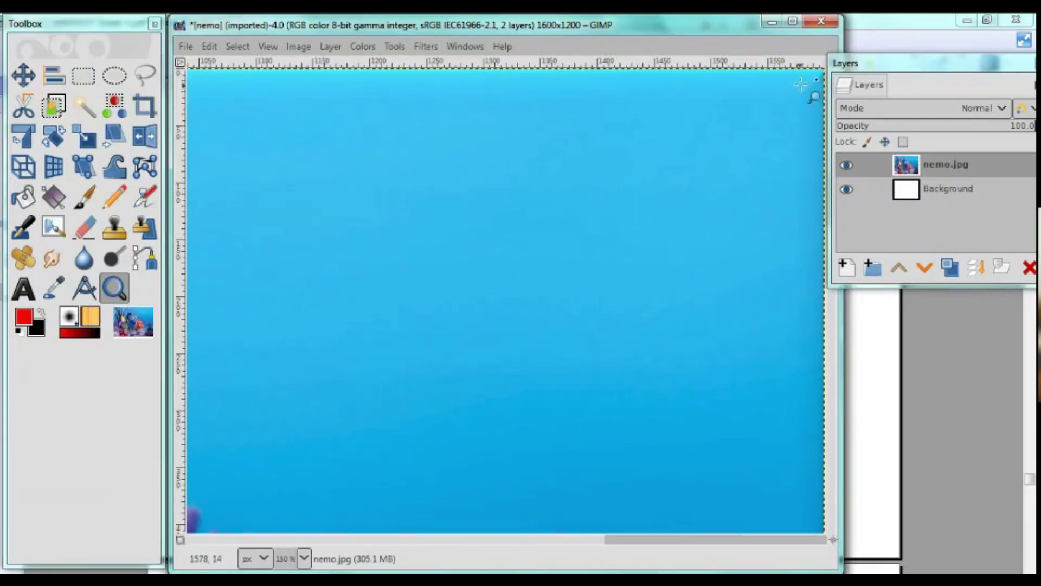
click(792, 97)
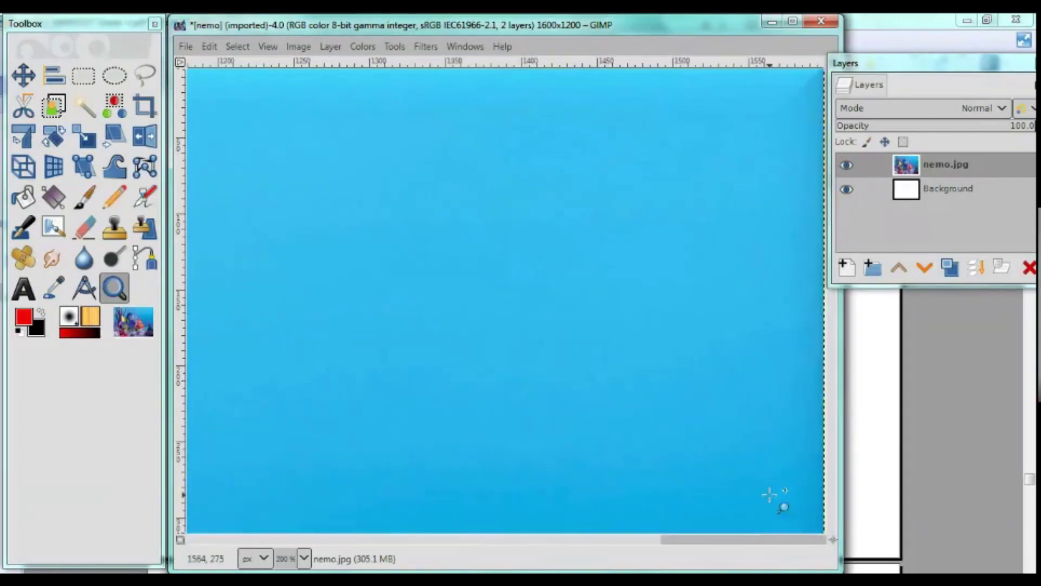
scroll(800, 169, right, 1)
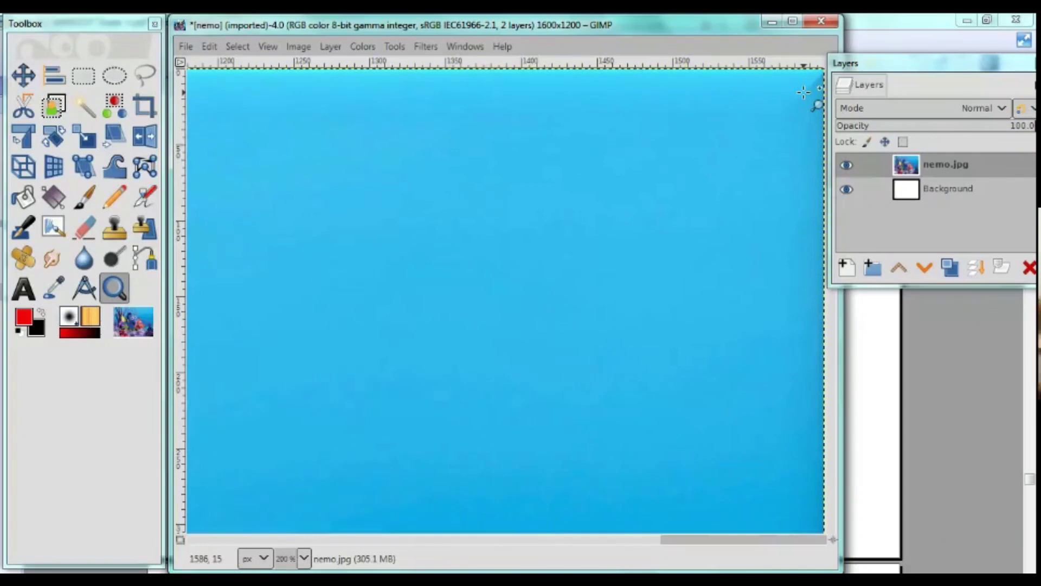
click(432, 47)
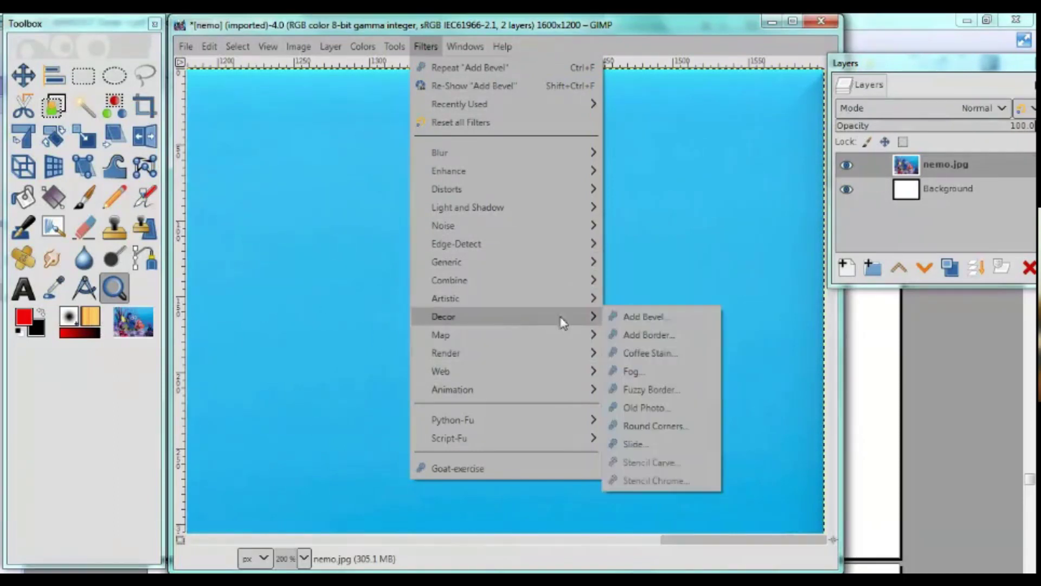
Step: Apply a second thickness-30 bevel, then zoom out to 50% and centre the image
click(678, 314)
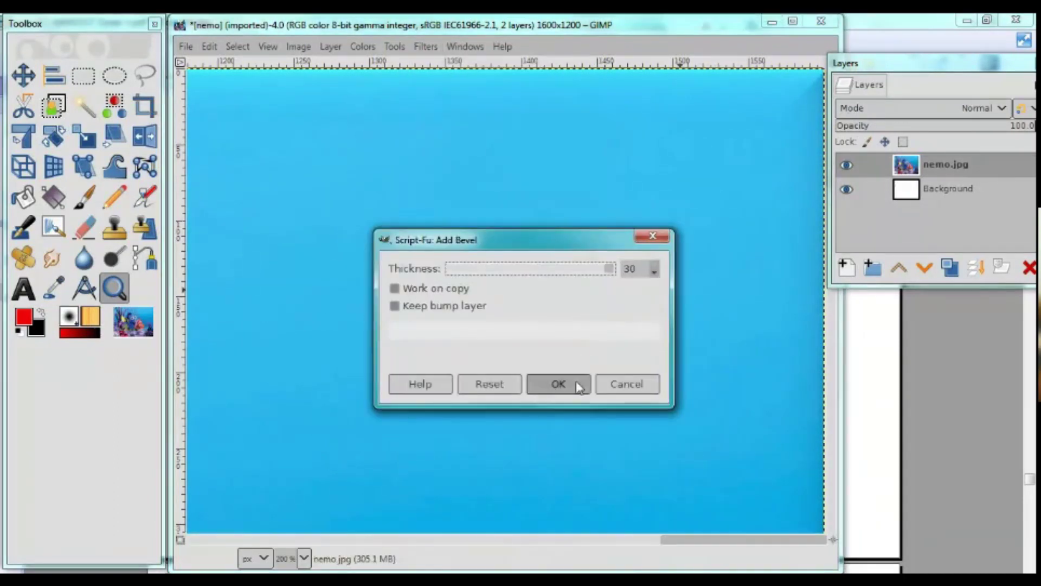
click(566, 382)
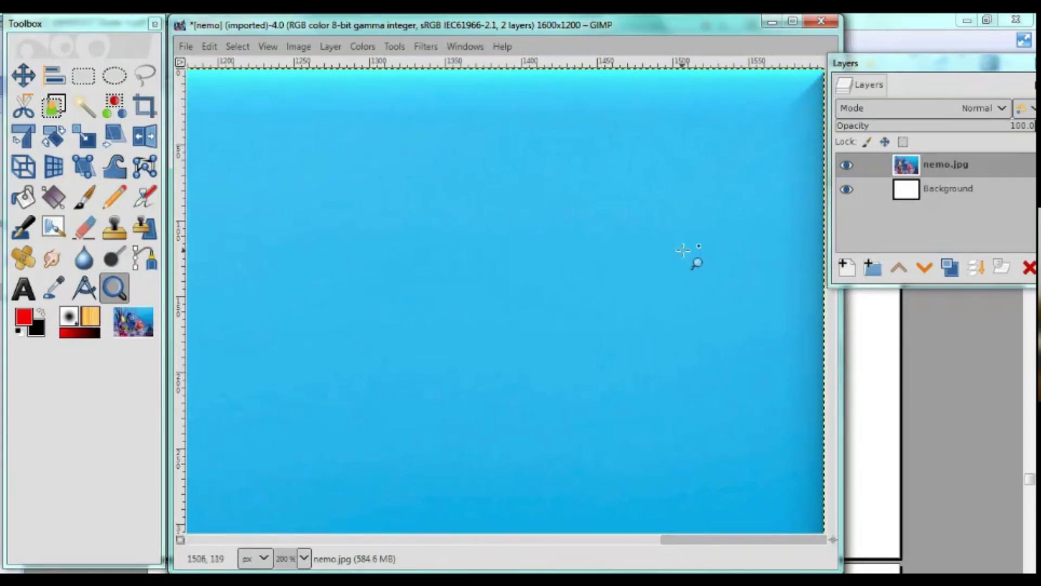
ctrl+click(687, 228)
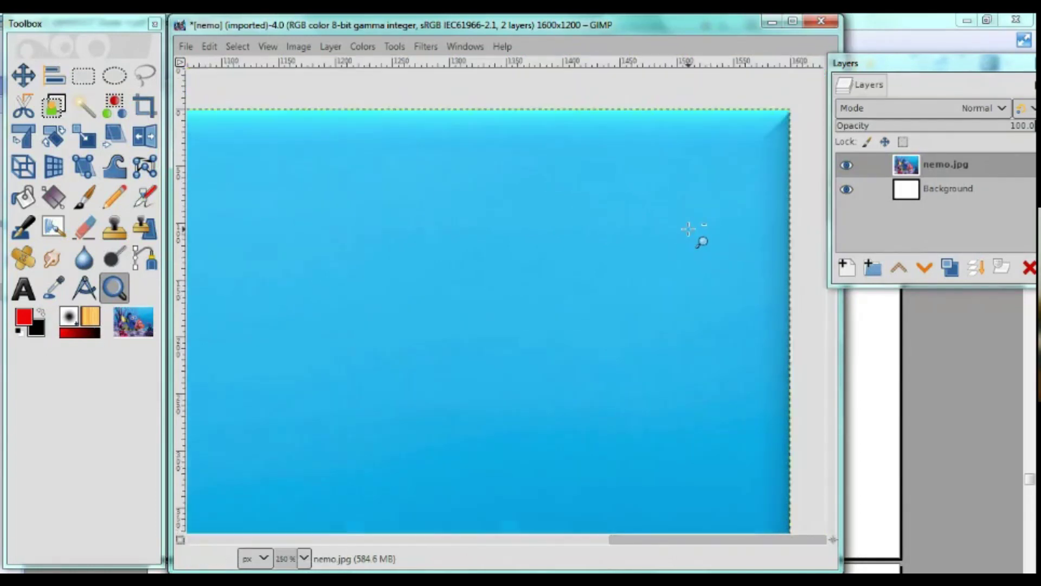
ctrl+click(688, 229)
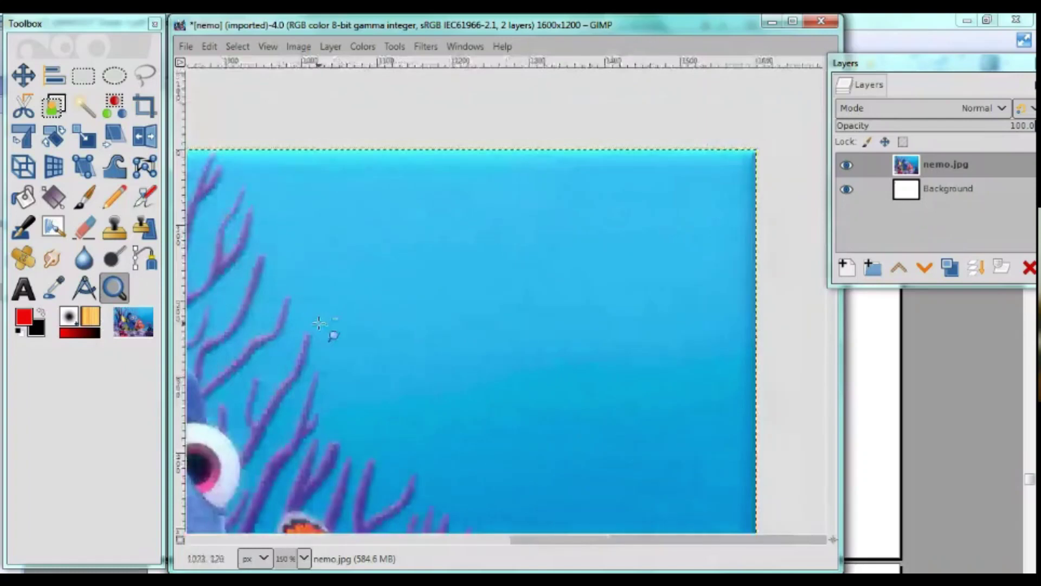
ctrl+click(327, 328)
ctrl+click(354, 351)
drag(459, 539, 342, 545)
key(shift+j)
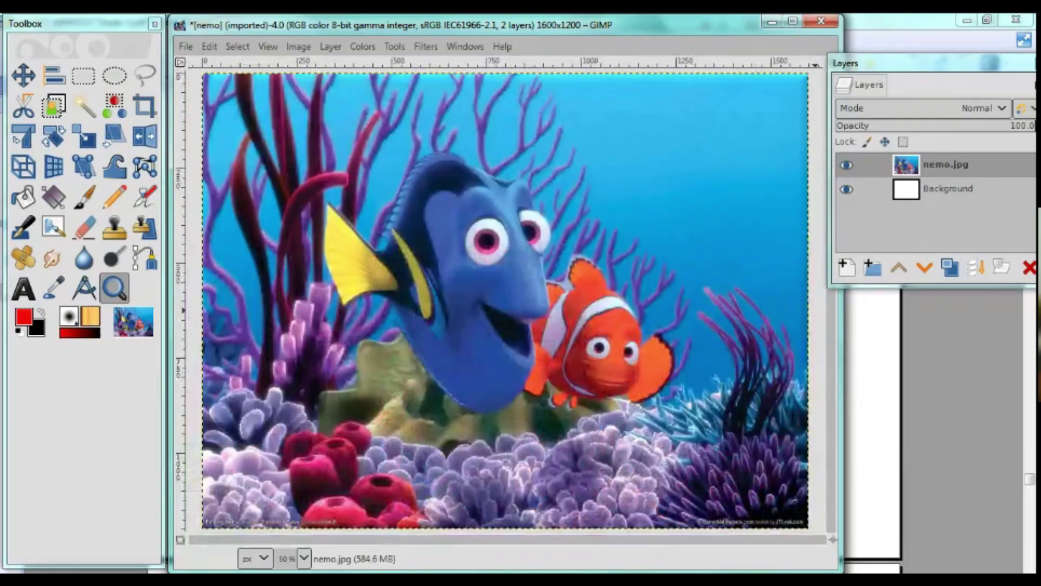
Step: Switch to the handout PDF and scroll to steps 4–5 on duplicating, merging and jigsaw
key(alt+Tab)
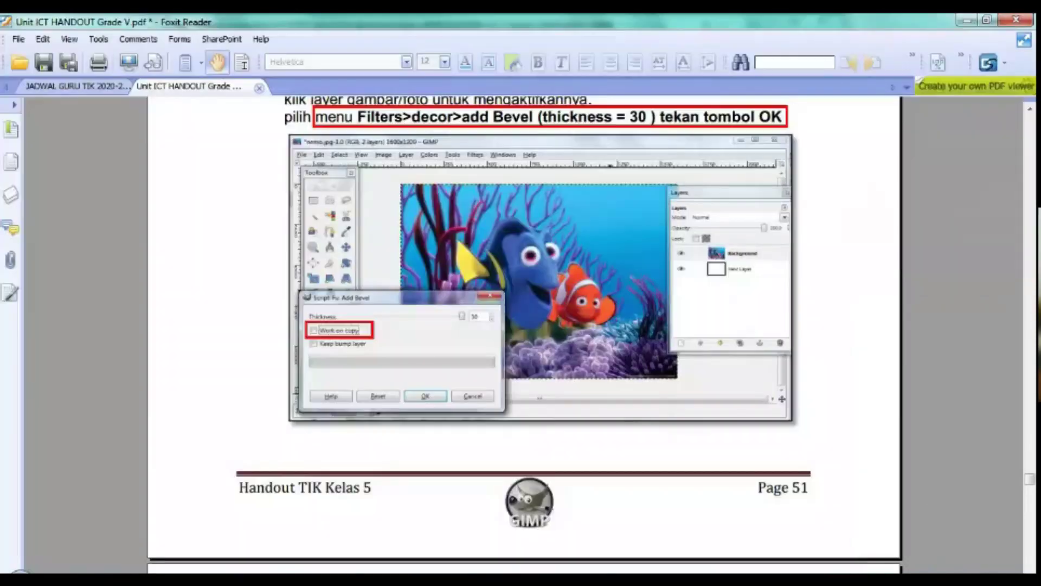
scroll(577, 247, down, 5)
scroll(569, 249, down, 2)
scroll(565, 249, down, 3)
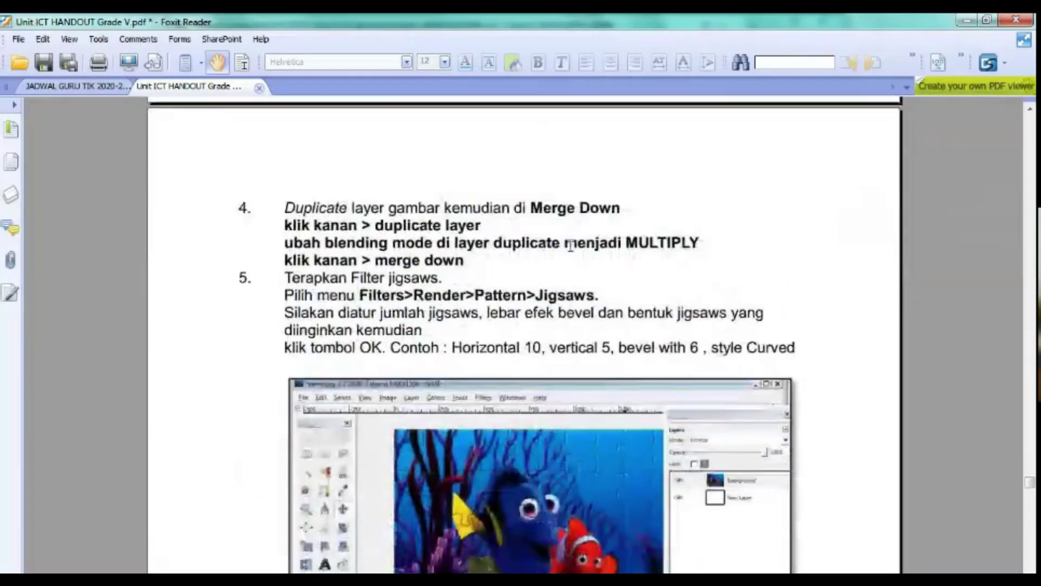
scroll(548, 235, down, 1)
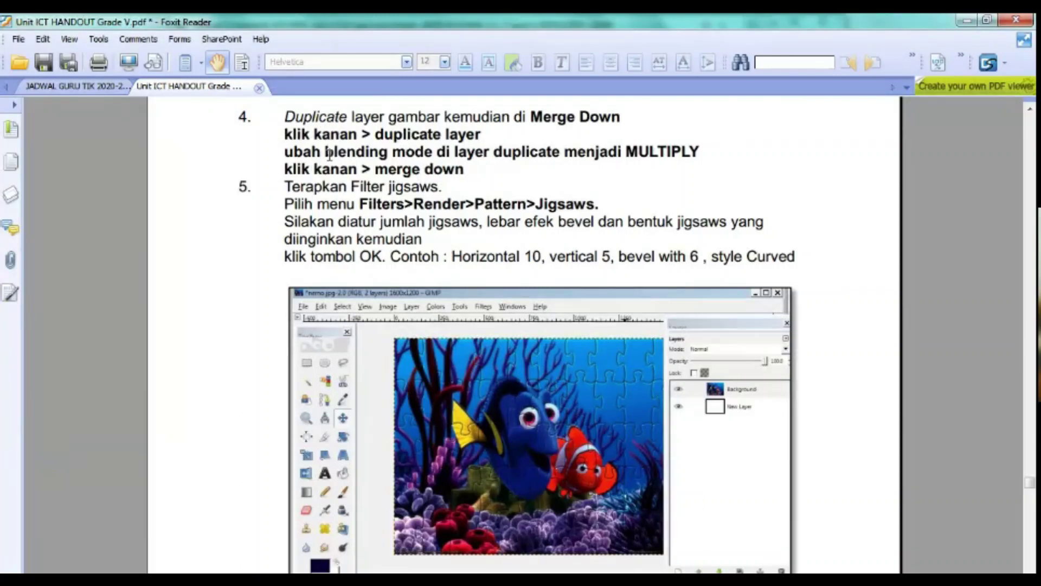
Step: Highlight the blending-mode, MULTIPLY and merge down lines, then minimize Foxit Reader
drag(286, 154, 623, 152)
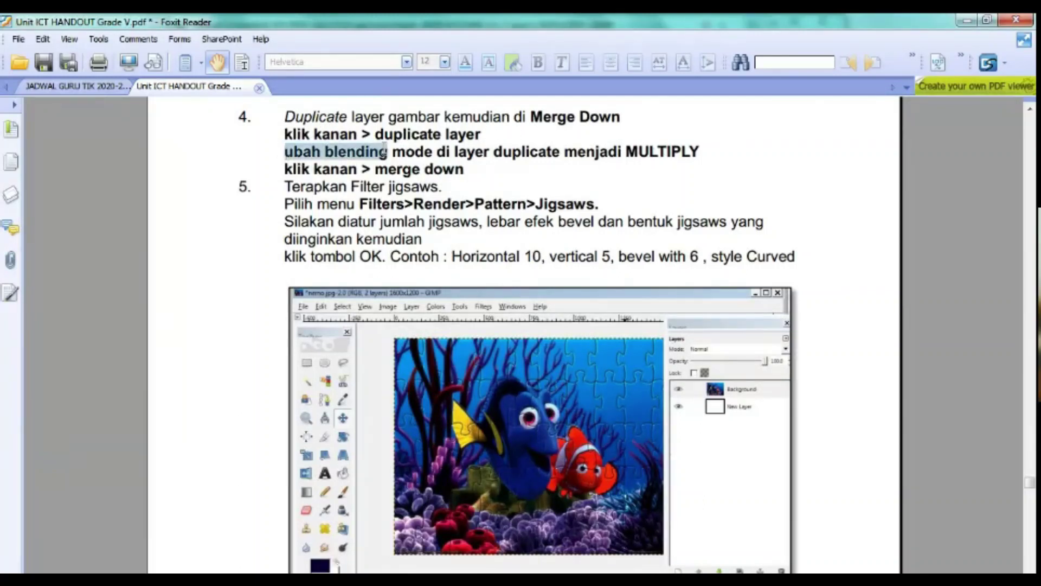
click(716, 149)
drag(732, 150, 716, 169)
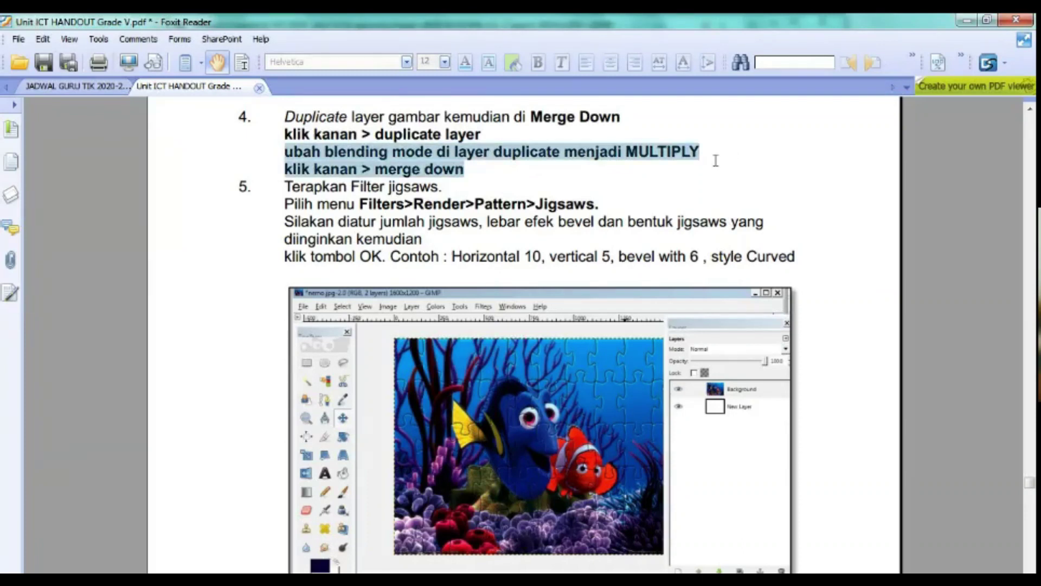
click(397, 178)
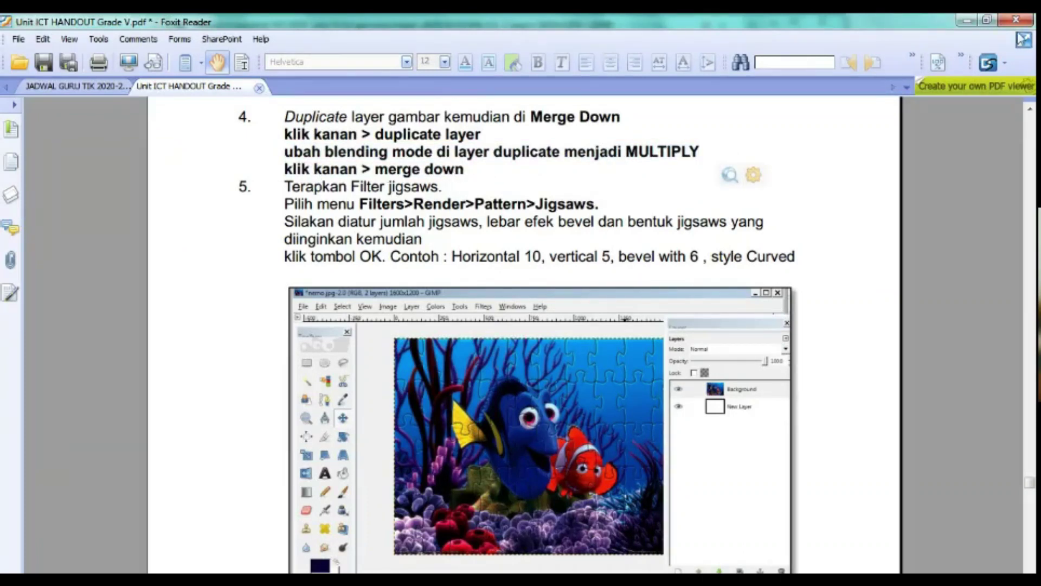
click(967, 21)
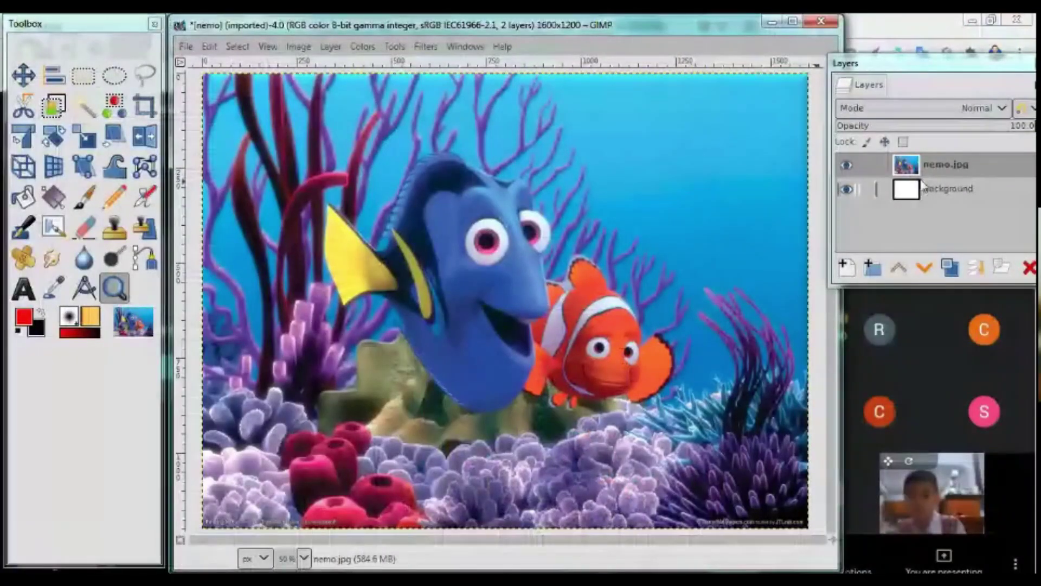
Step: Duplicate the nemo.jpg layer into 'nemo.jpg copy' and move the Layers dock over the canvas
click(942, 165)
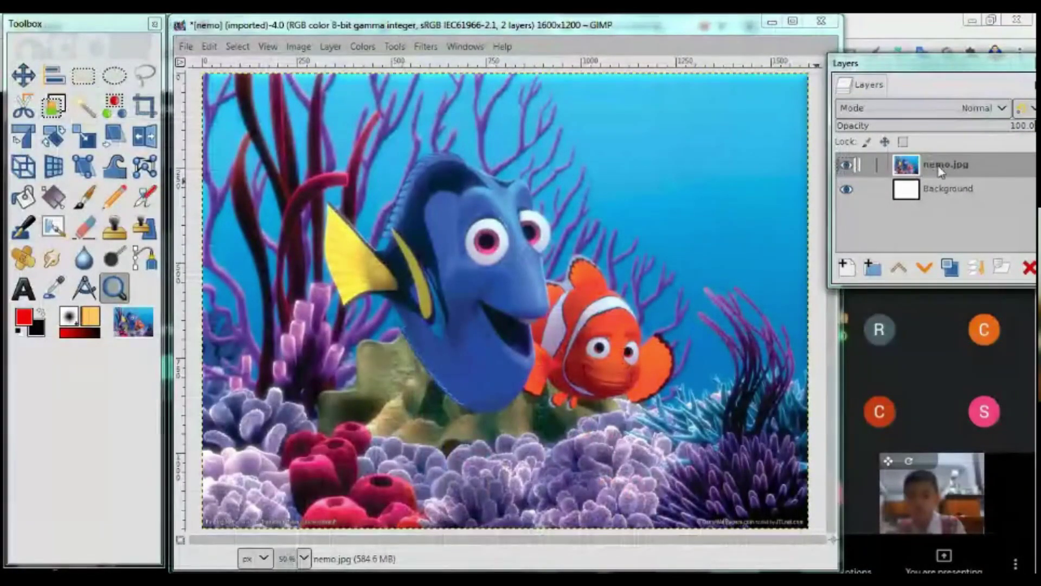
right_click(943, 181)
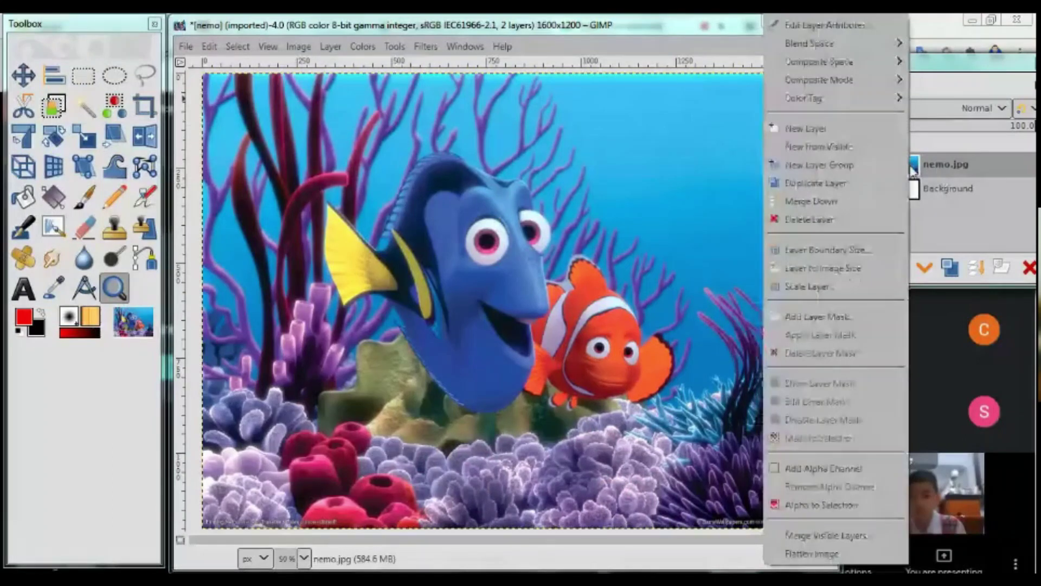
click(823, 184)
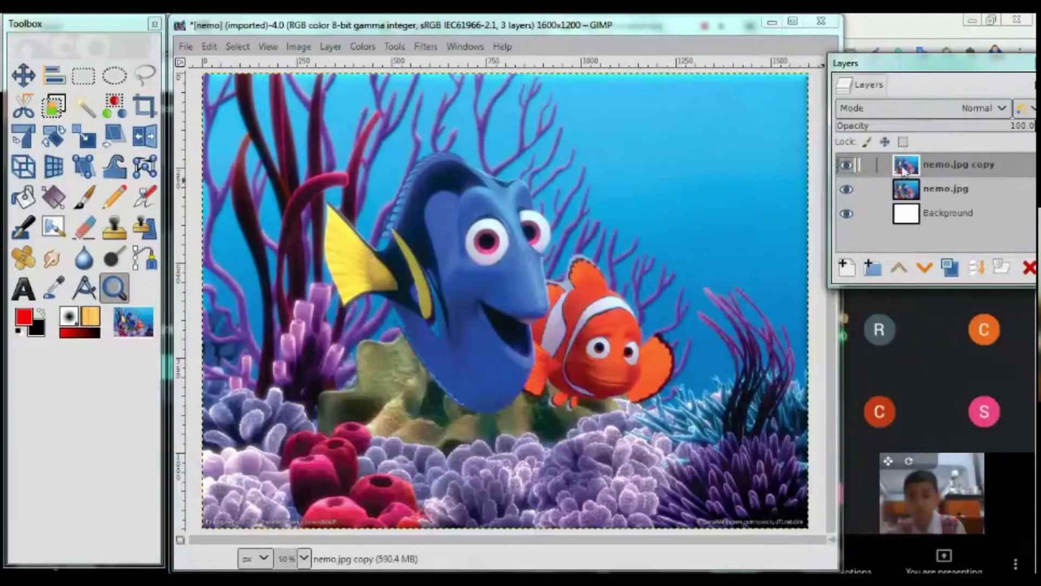
mouse_move(949, 70)
mouse_down()
mouse_move(600, 109)
mouse_move(646, 124)
mouse_up()
click(681, 165)
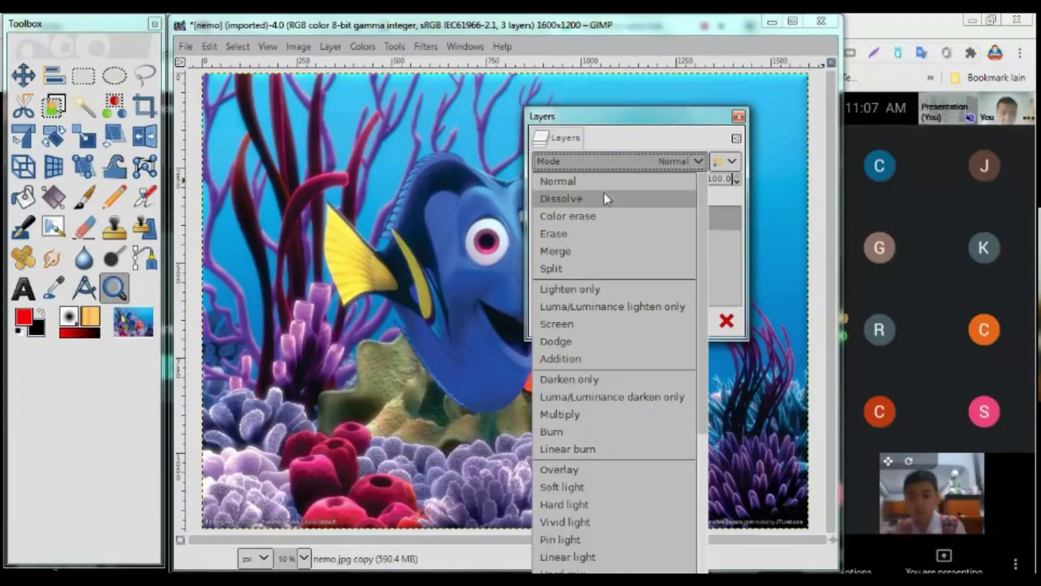
Step: Try Darken only, Luma darken only, Multiply and Burn blend modes on the copy layer
scroll(591, 266, down, 3)
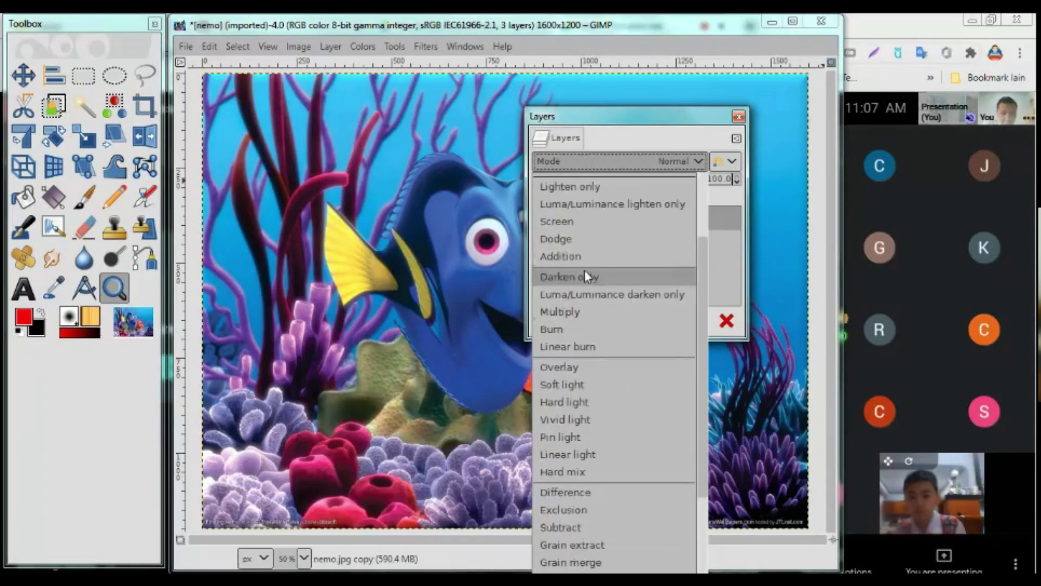
scroll(587, 272, down, 2)
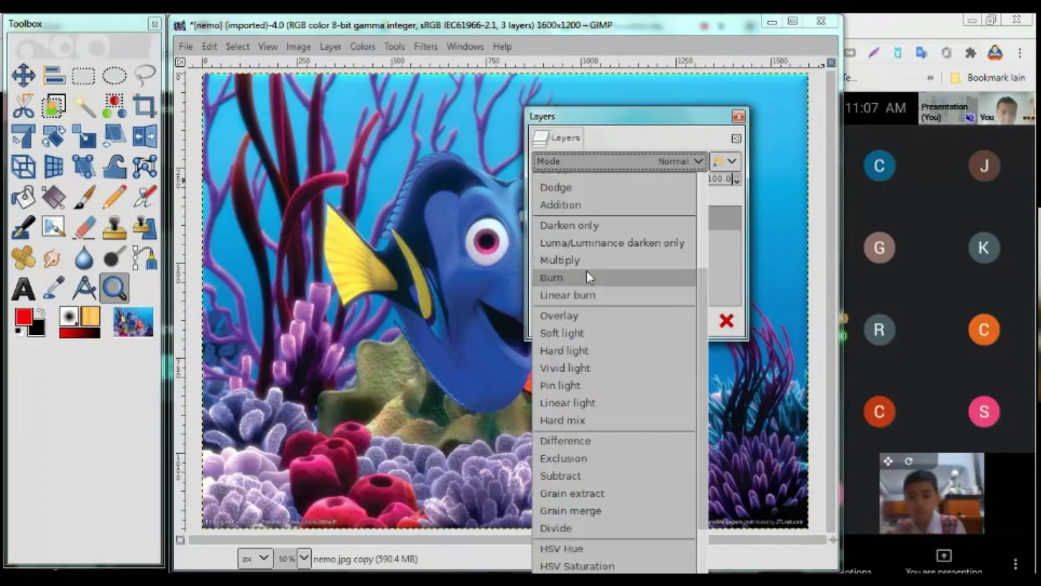
click(576, 229)
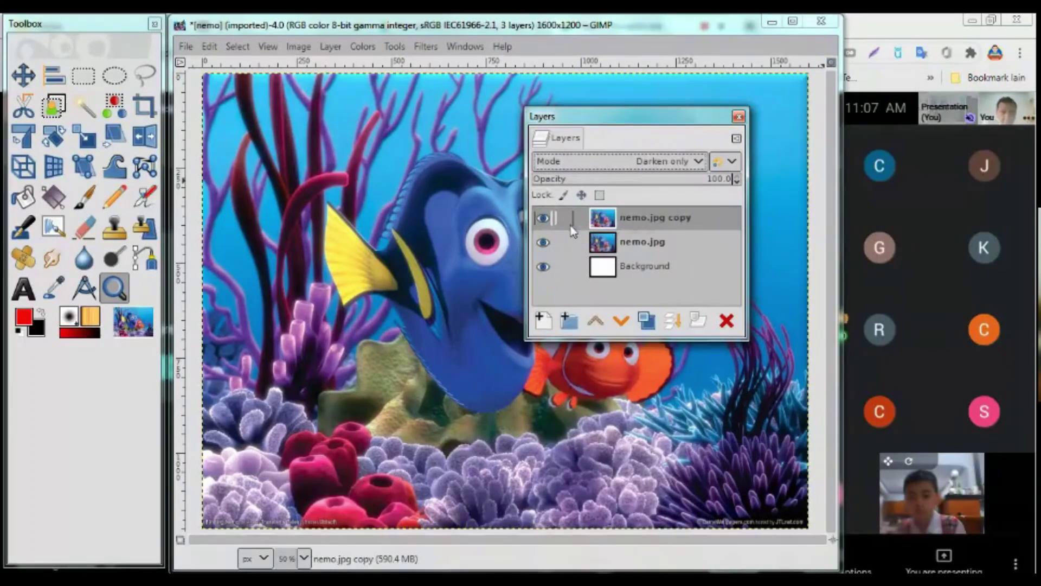
click(639, 217)
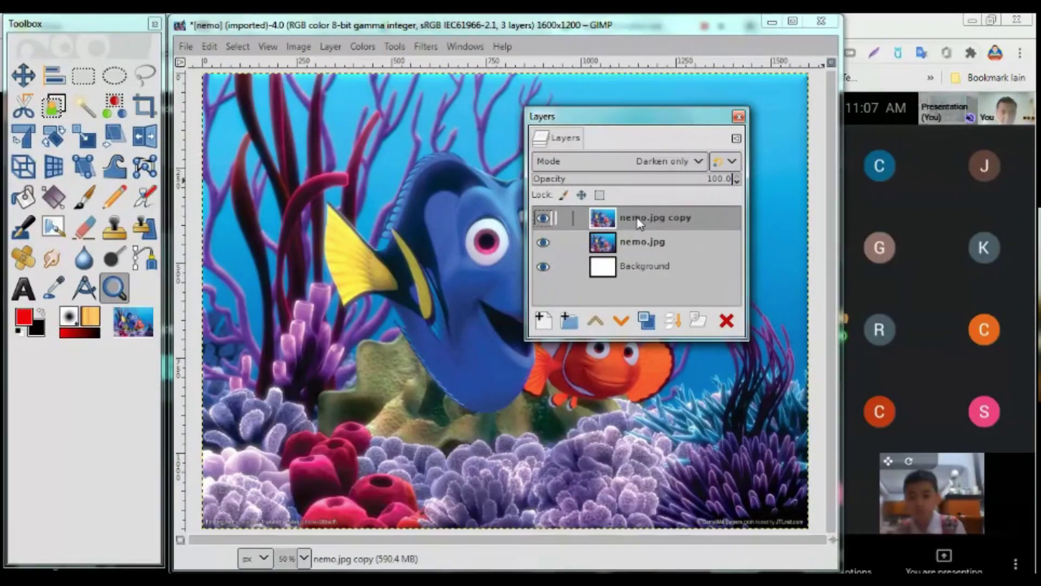
click(656, 162)
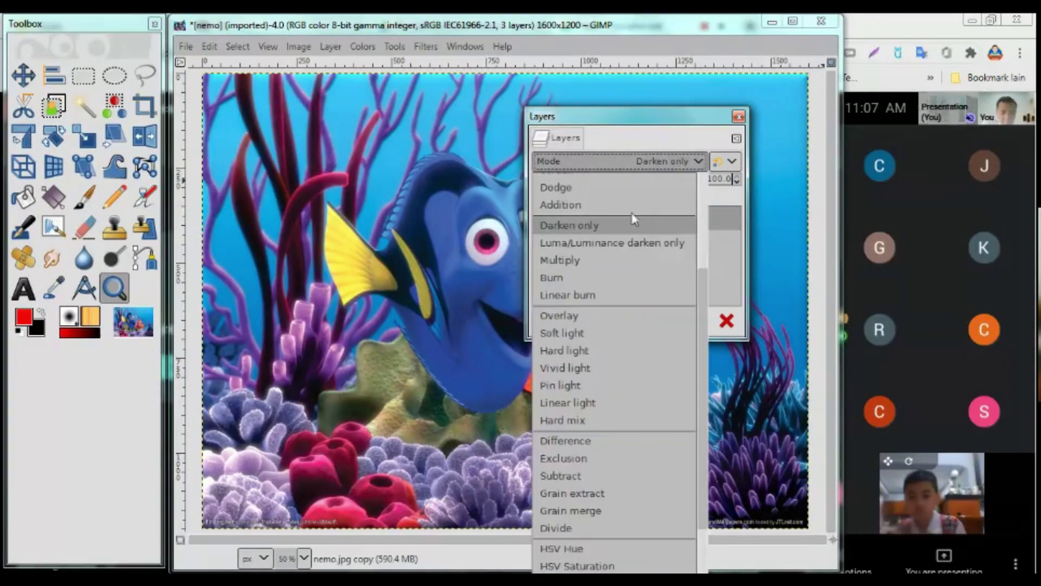
click(604, 252)
click(640, 163)
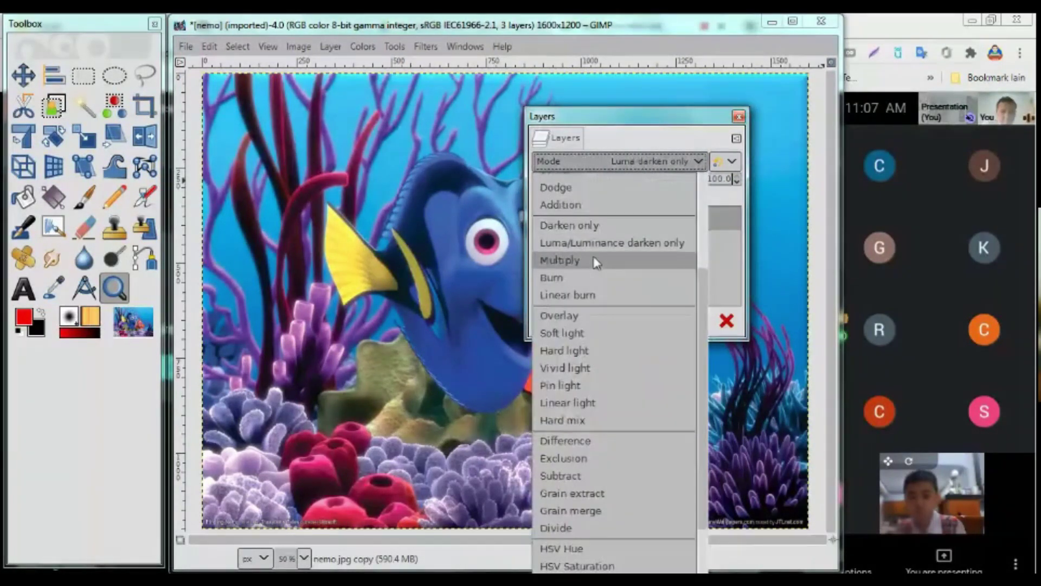
click(595, 262)
click(624, 161)
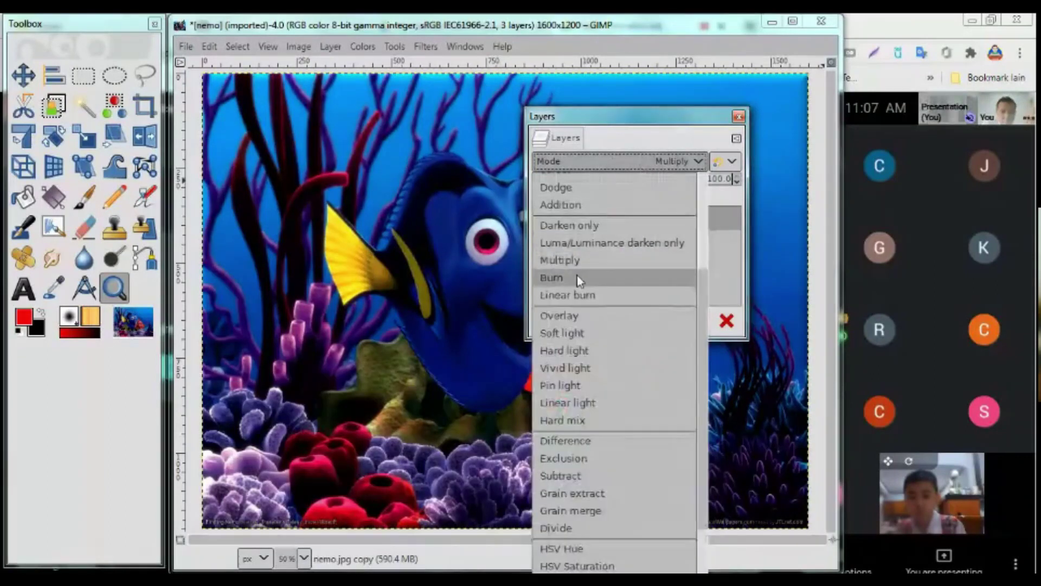
click(577, 277)
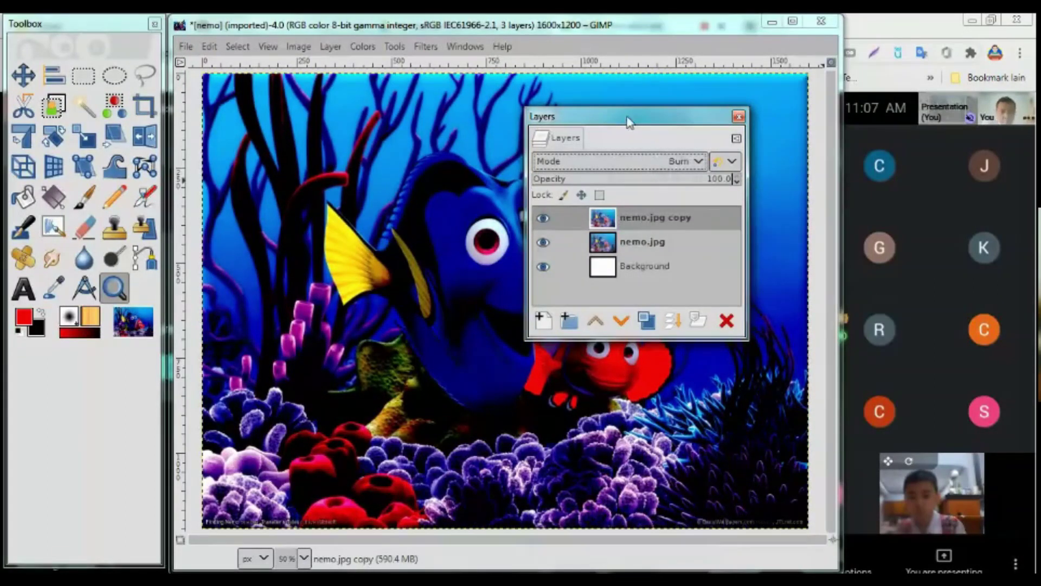
Step: Move the Layers dock off the image, try Linear burn, then settle on Overlay
drag(628, 122, 843, 141)
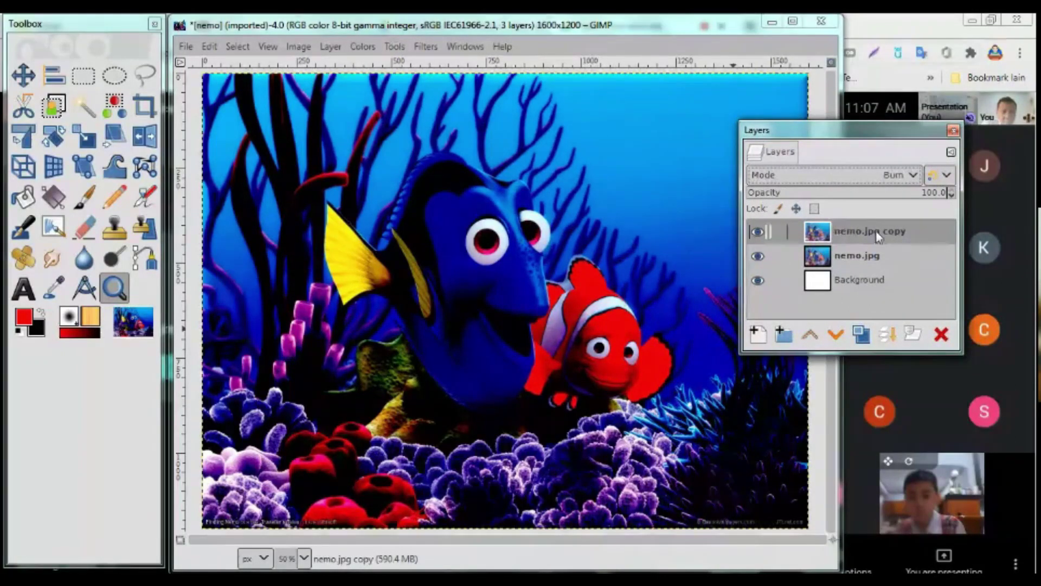
click(889, 174)
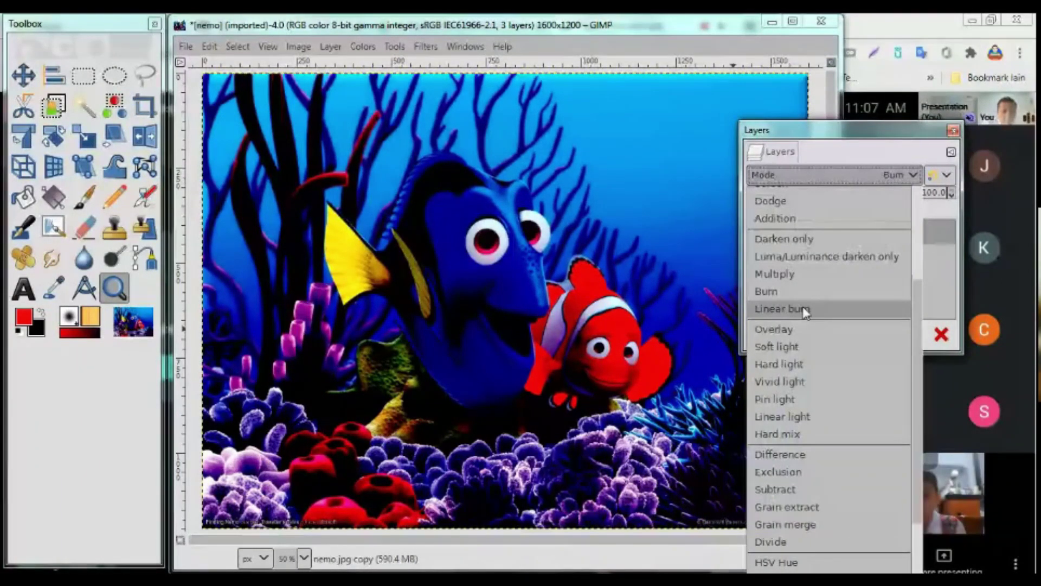
click(782, 308)
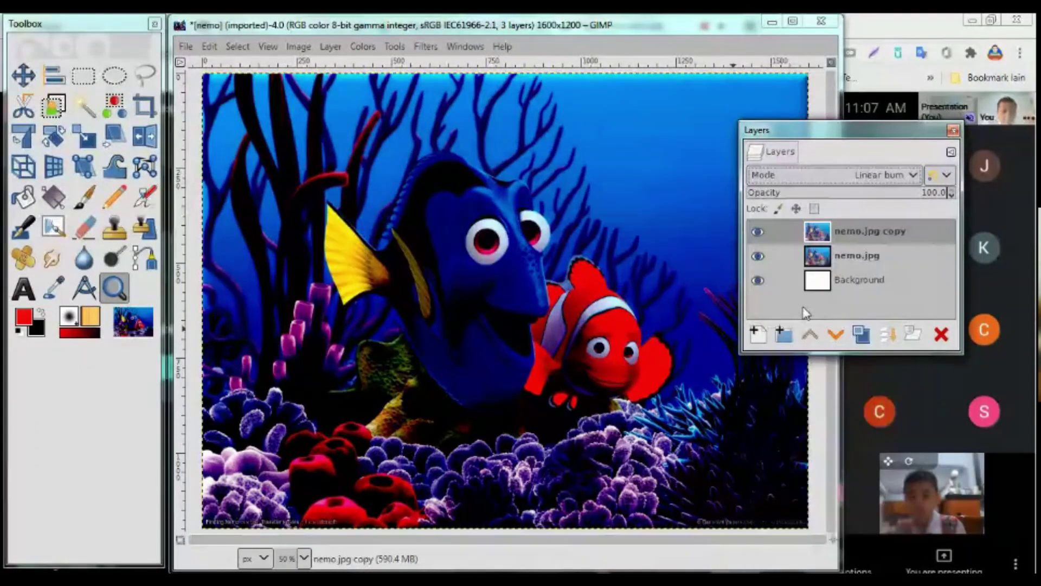
click(906, 175)
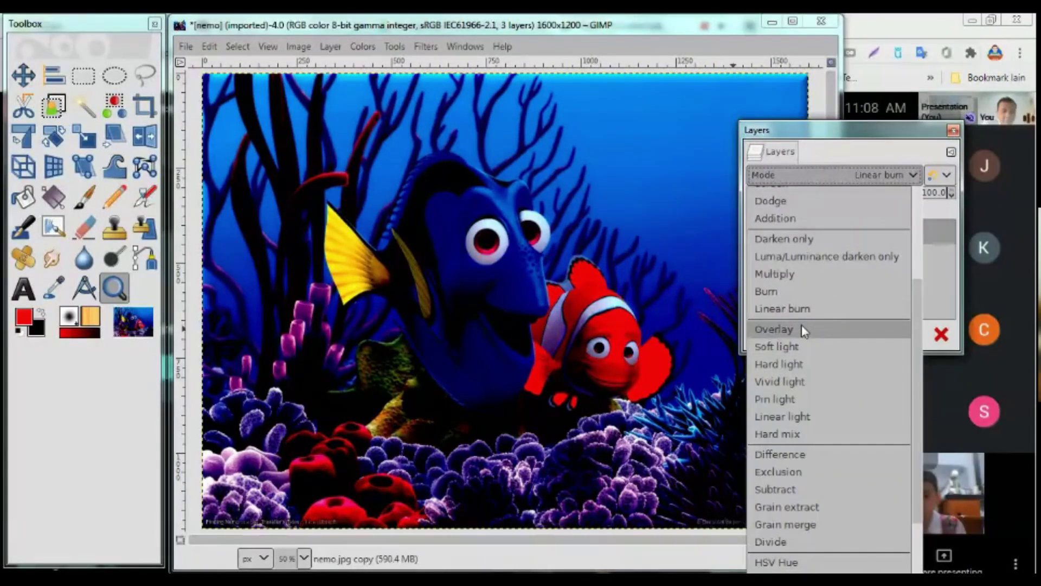
click(774, 329)
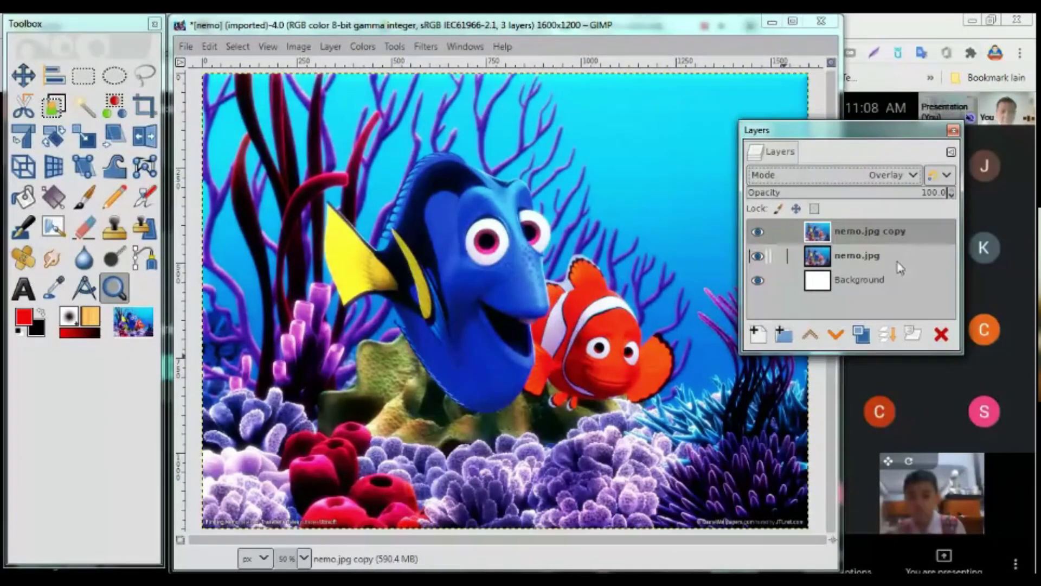
Step: Cycle the copy layer through Soft light, Hard light, Vivid light, Pin light, Linear light and Hard mix
click(893, 180)
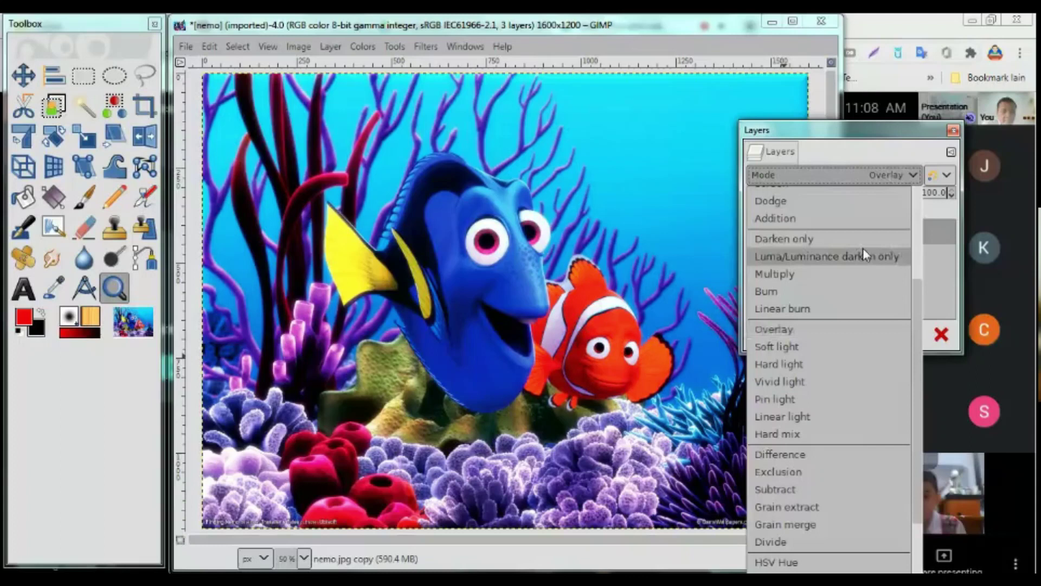
click(840, 350)
click(838, 177)
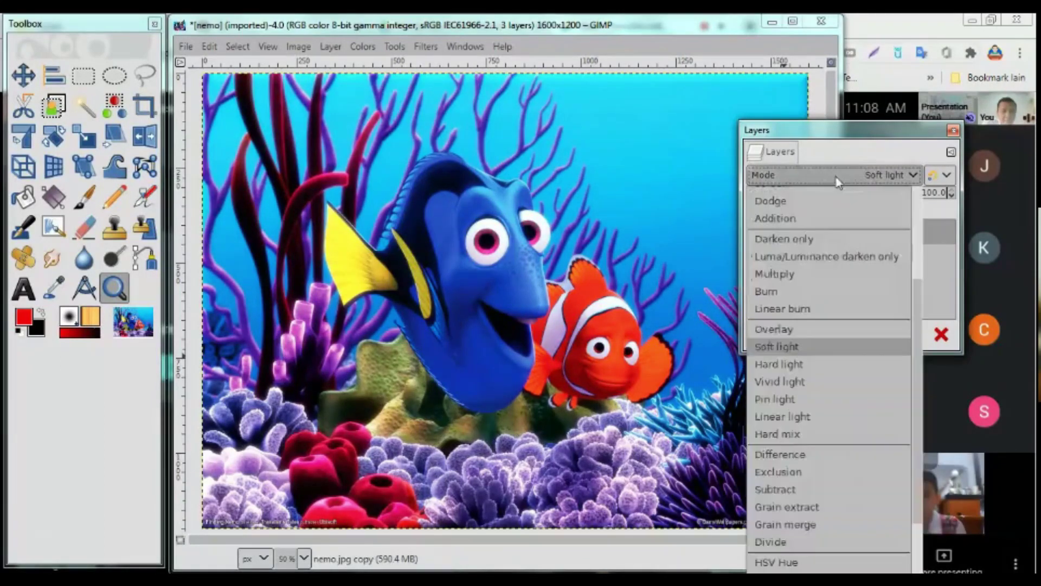
click(798, 364)
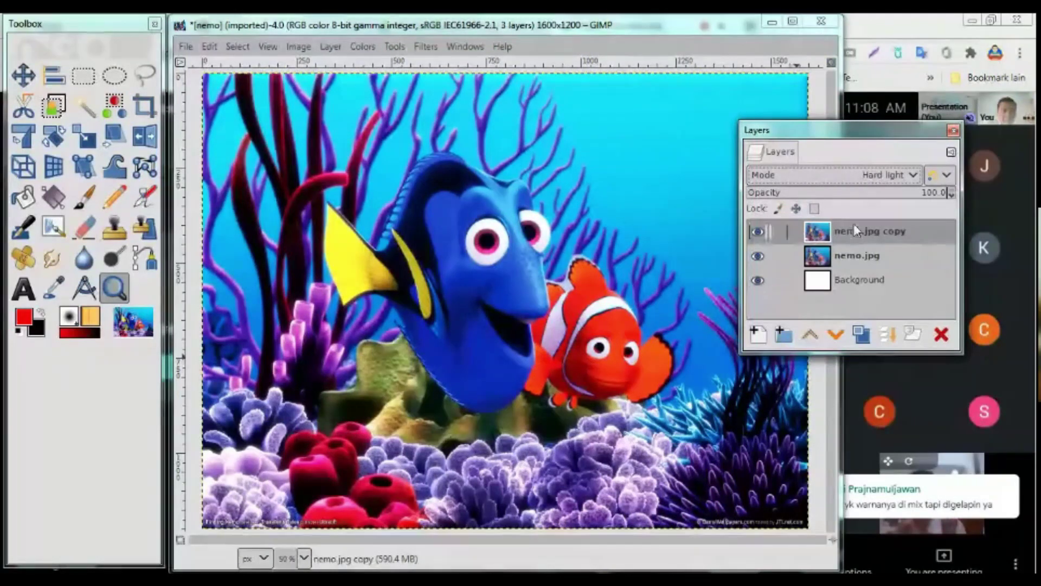
click(867, 176)
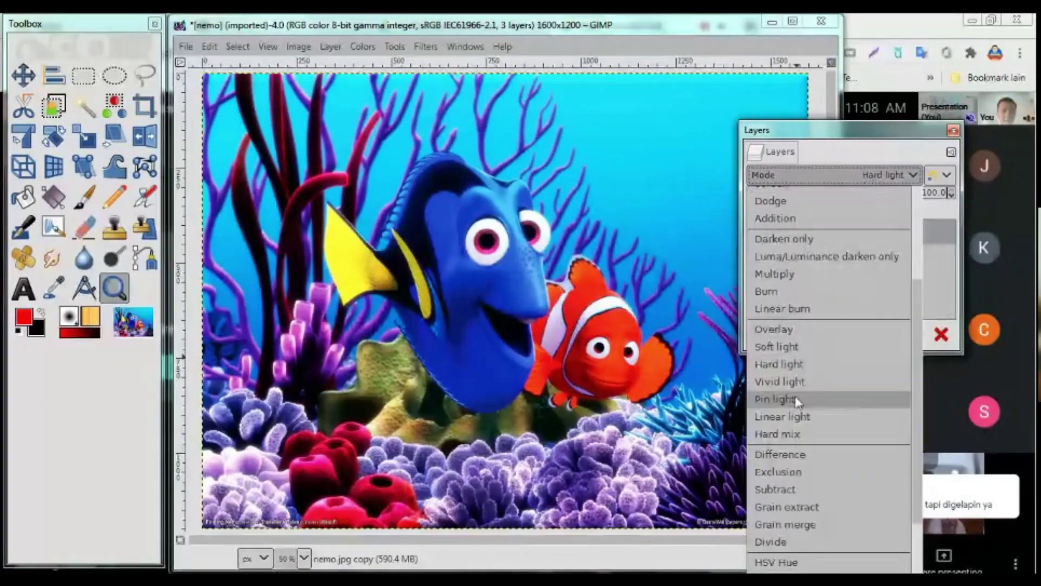
click(796, 382)
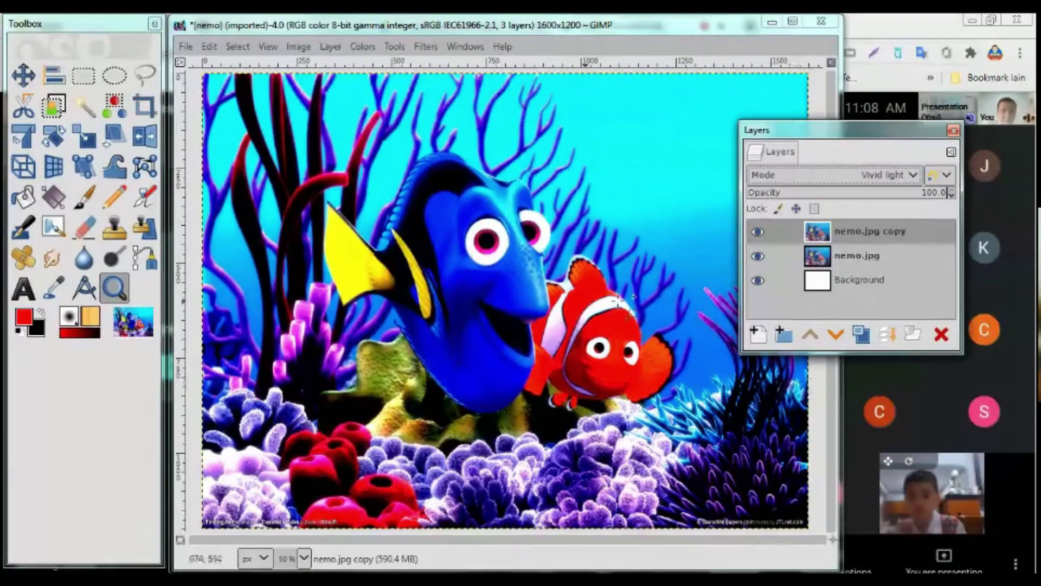
click(879, 175)
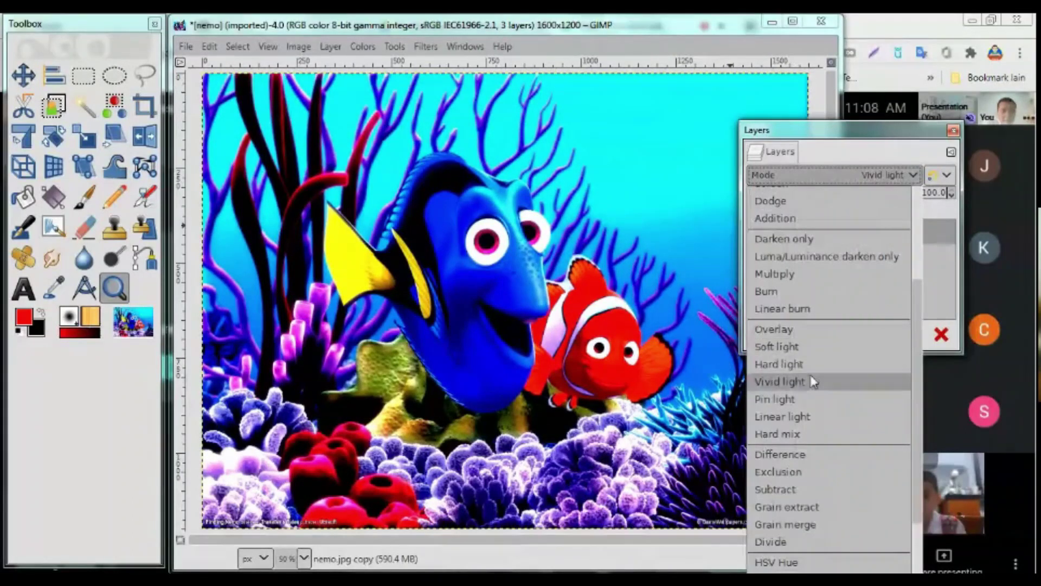
click(803, 399)
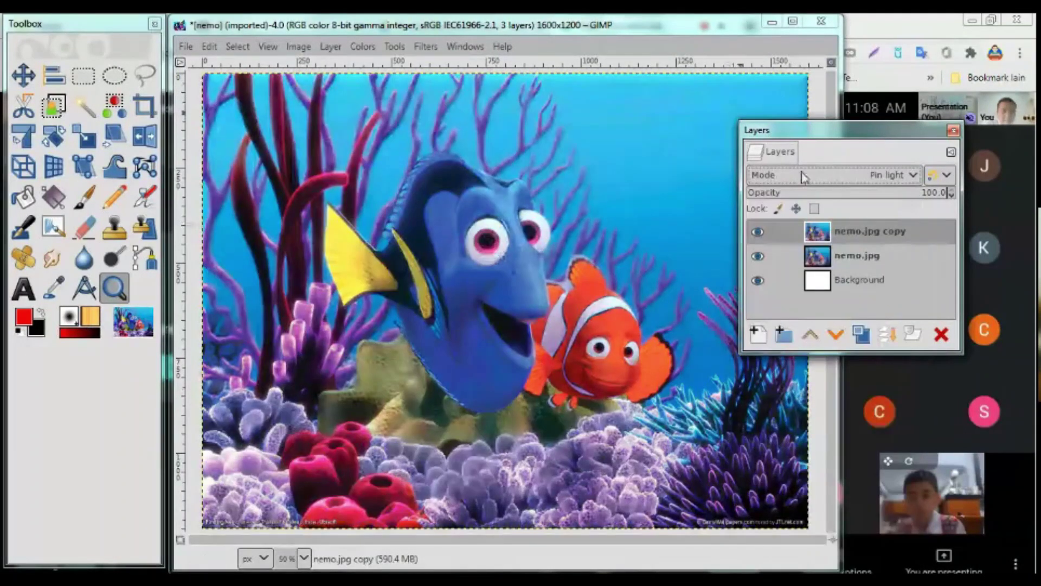
click(889, 174)
click(812, 415)
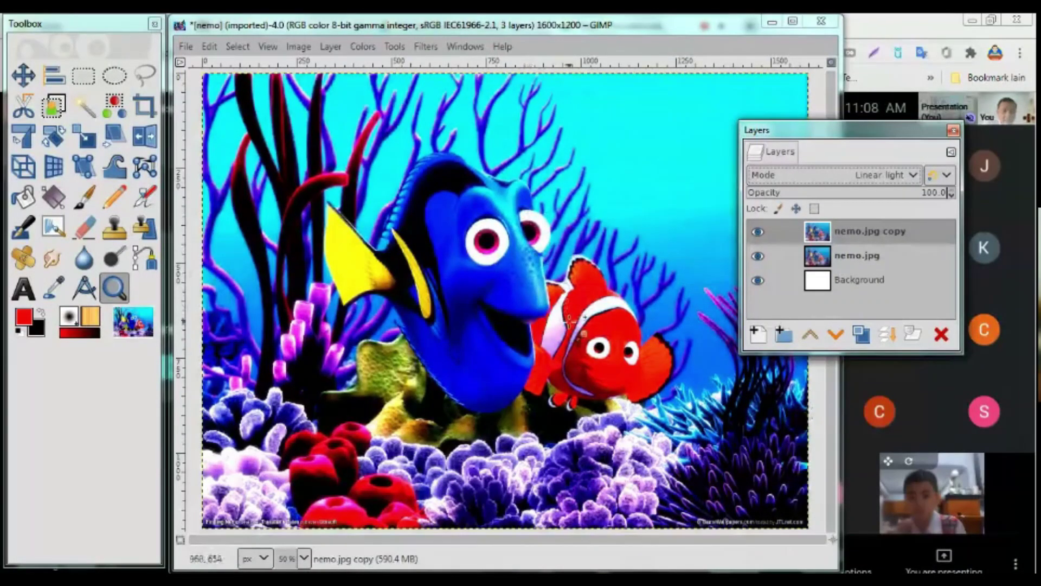
click(869, 181)
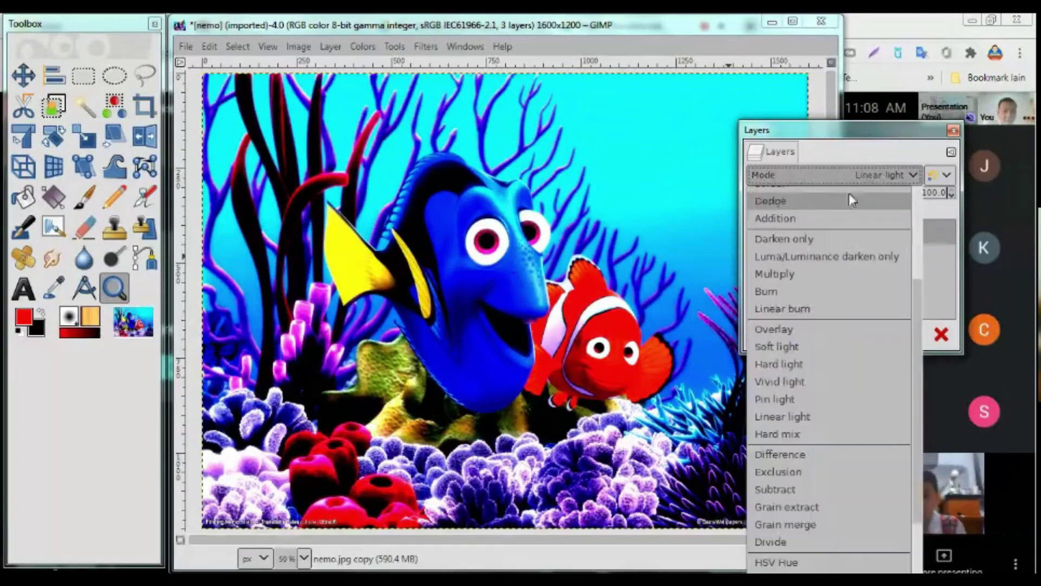
click(805, 431)
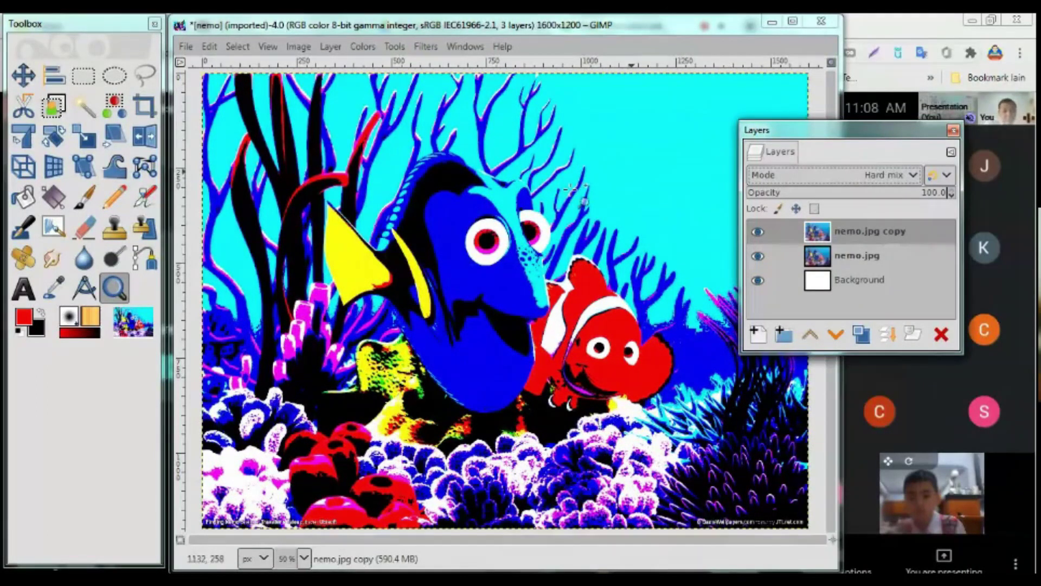
Step: Try Difference, Exclusion, Subtract, Grain extract, Grain merge and Divide blend modes
click(850, 179)
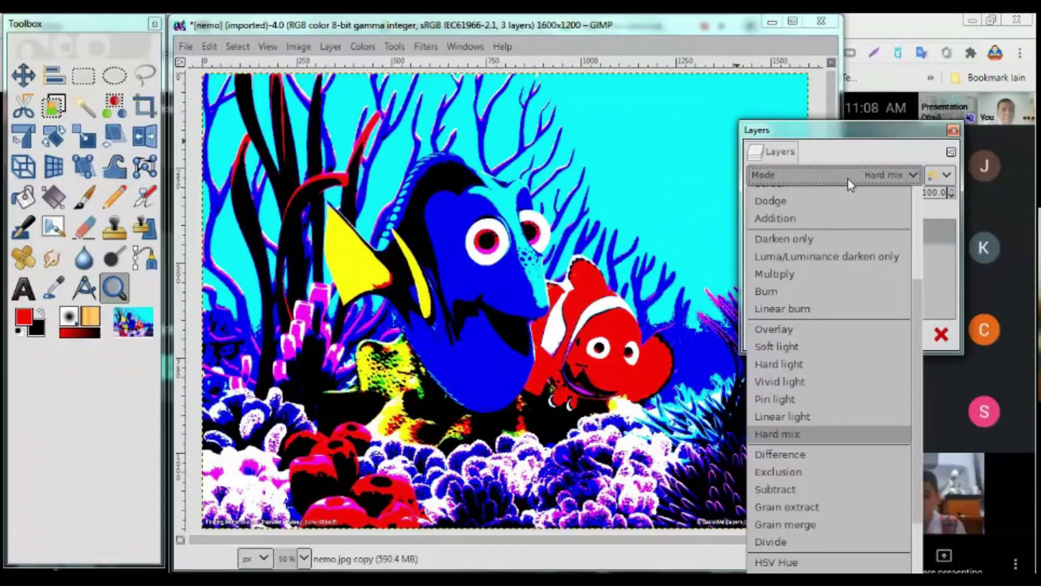
scroll(810, 372, down, 3)
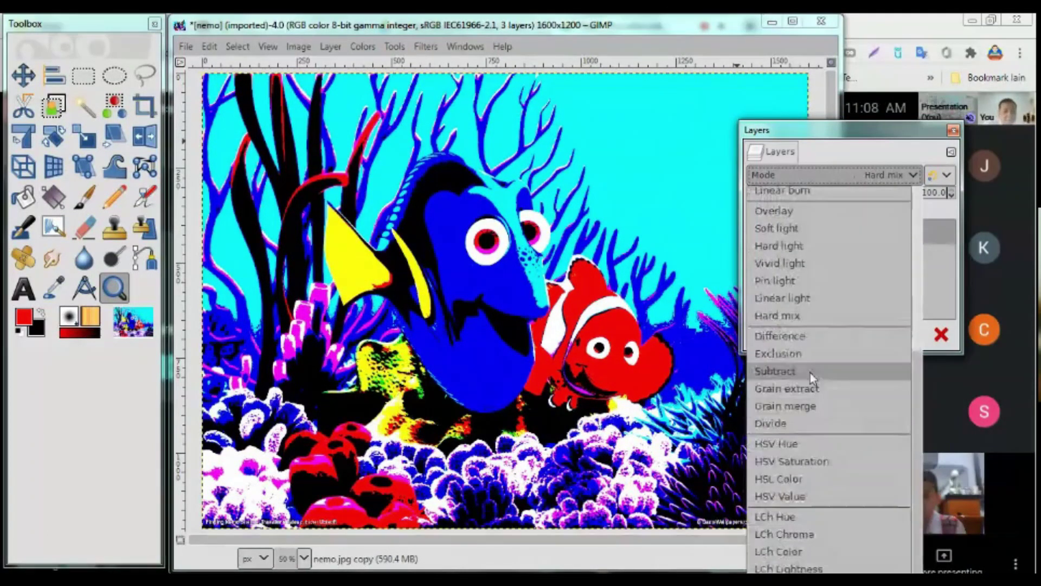
click(803, 336)
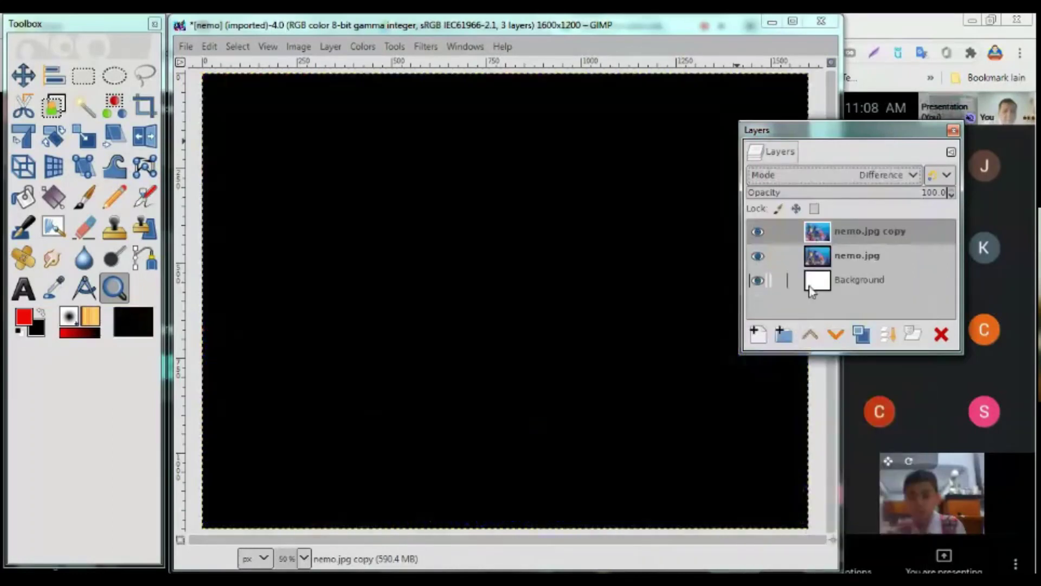
click(870, 179)
click(811, 353)
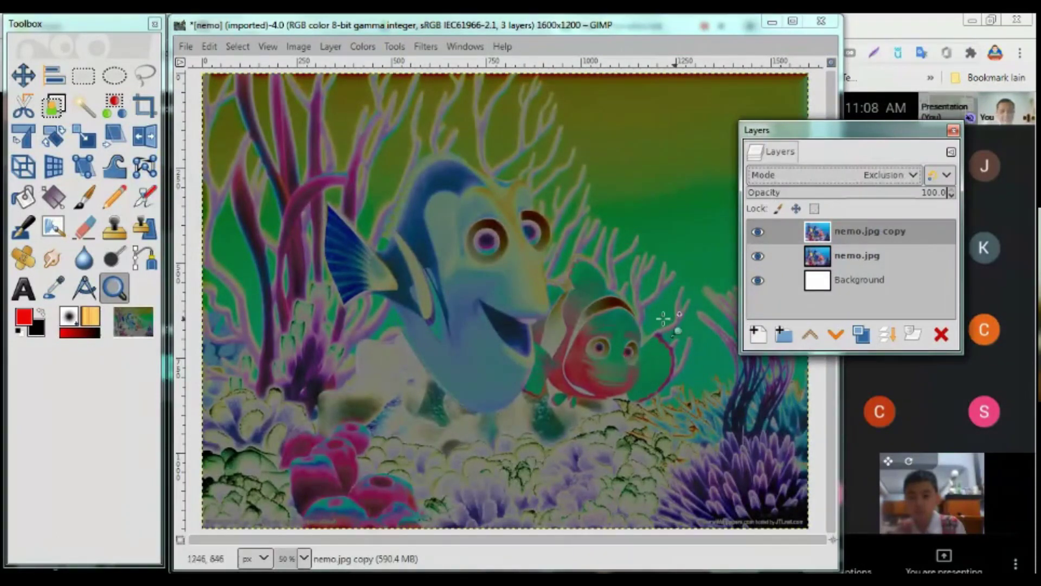
click(890, 181)
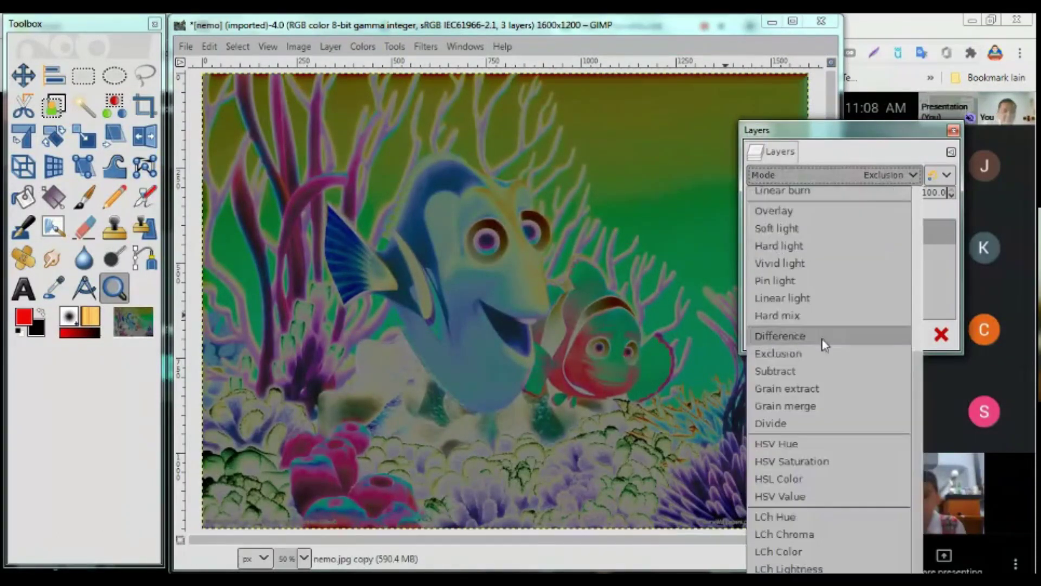
click(808, 372)
click(864, 173)
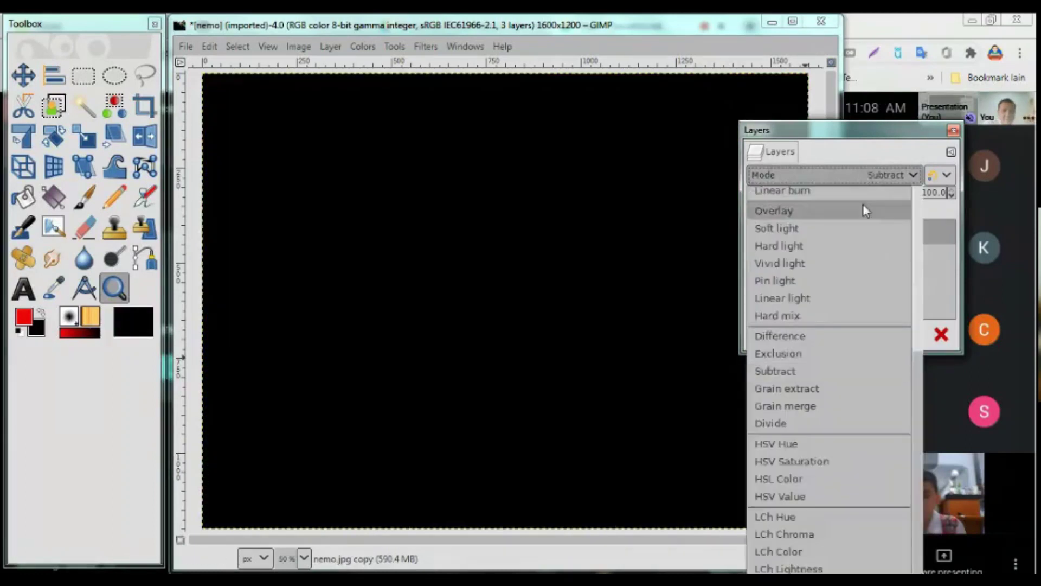
click(814, 389)
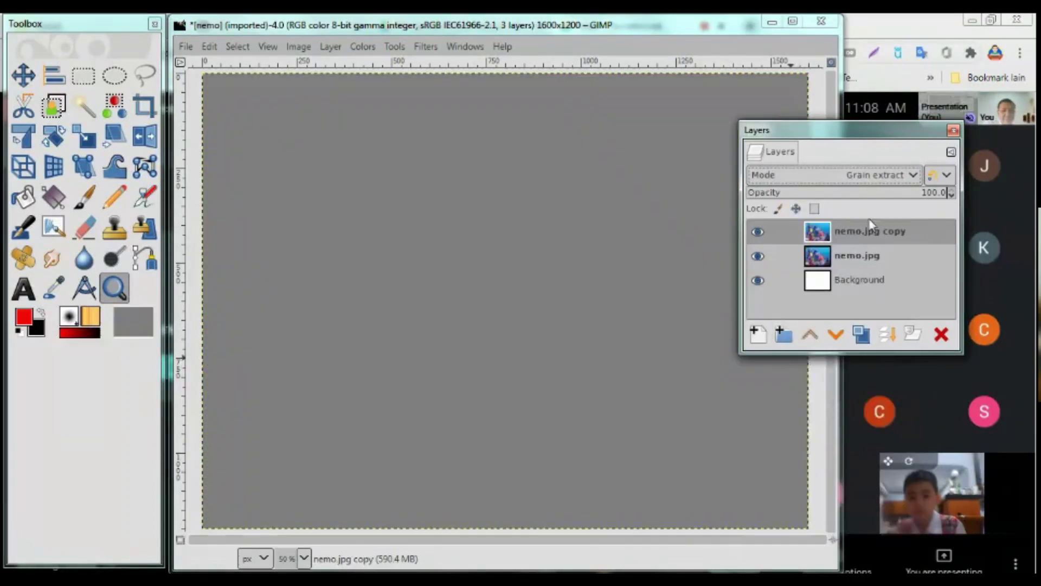
click(879, 174)
click(803, 404)
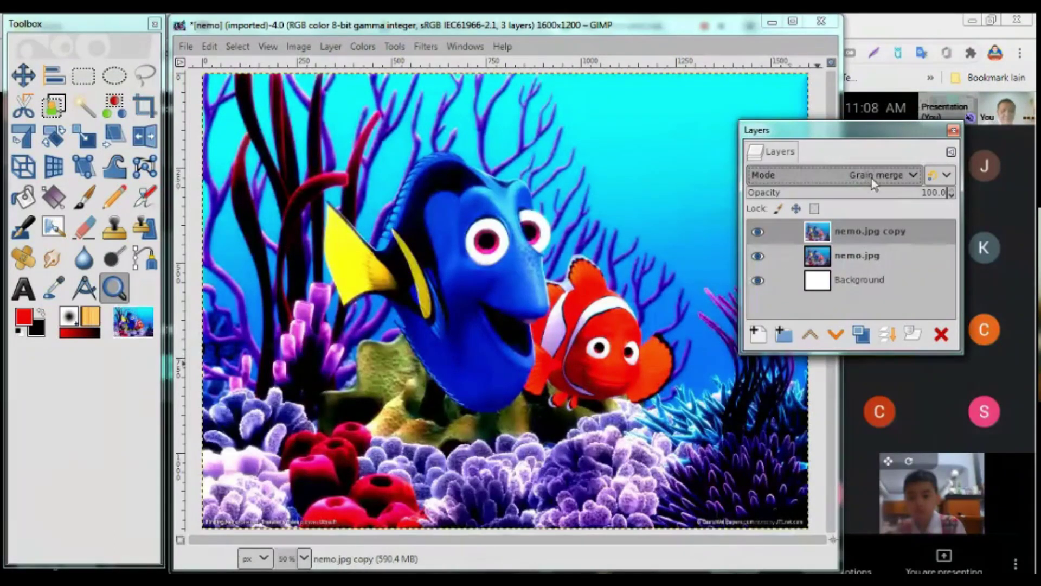
click(874, 182)
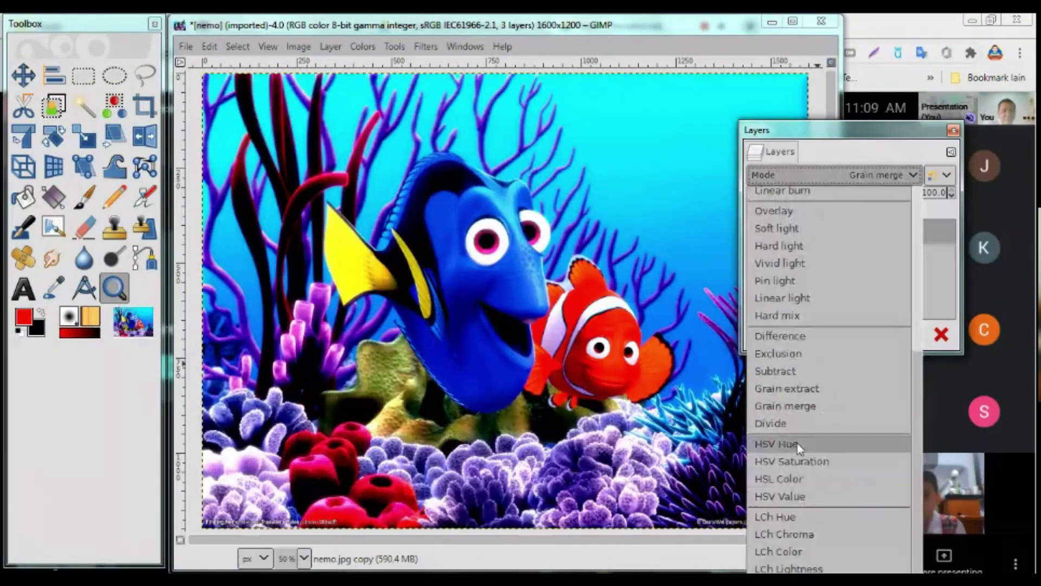
click(801, 429)
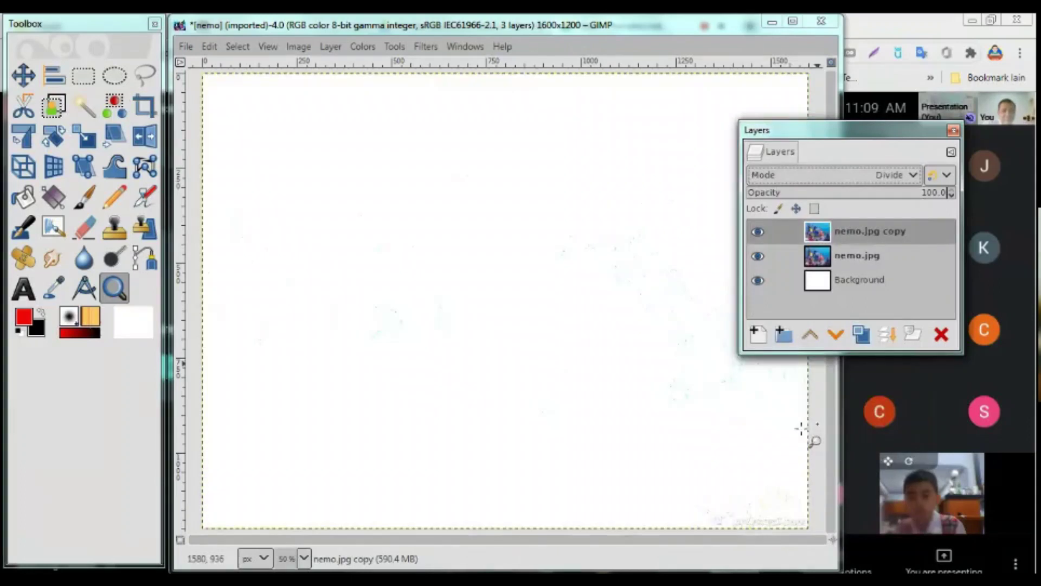
Step: Try HSV Hue, HSV Saturation, HSL Color, HSV Value and LCh Hue blend modes
click(868, 174)
click(805, 445)
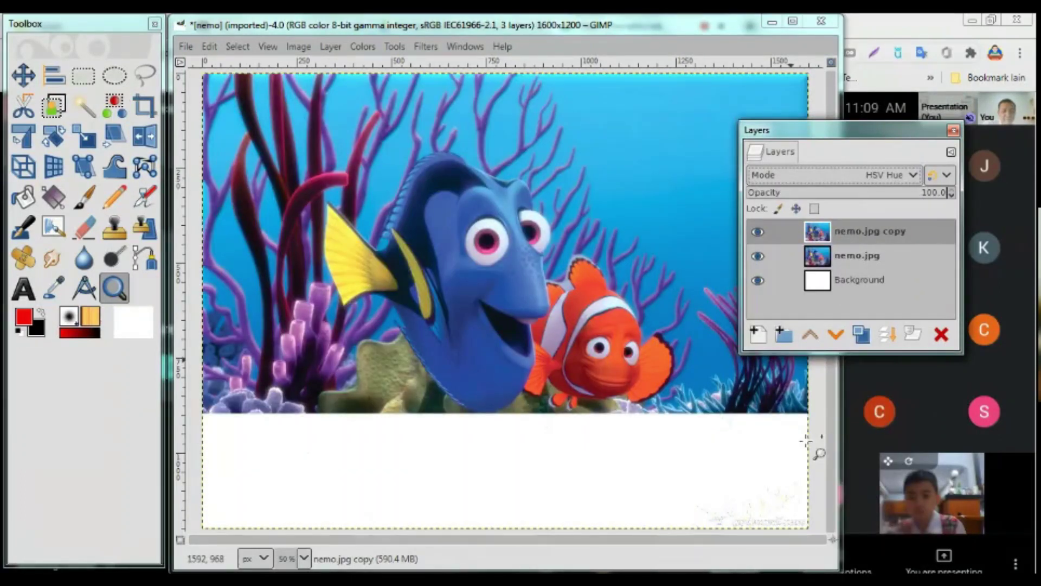
key(Down)
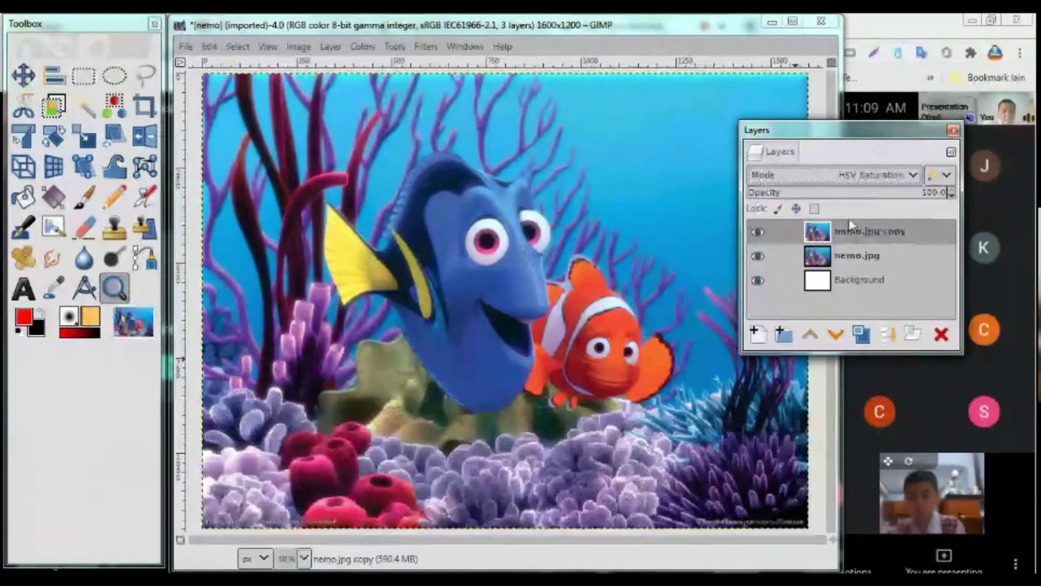
click(868, 175)
click(828, 478)
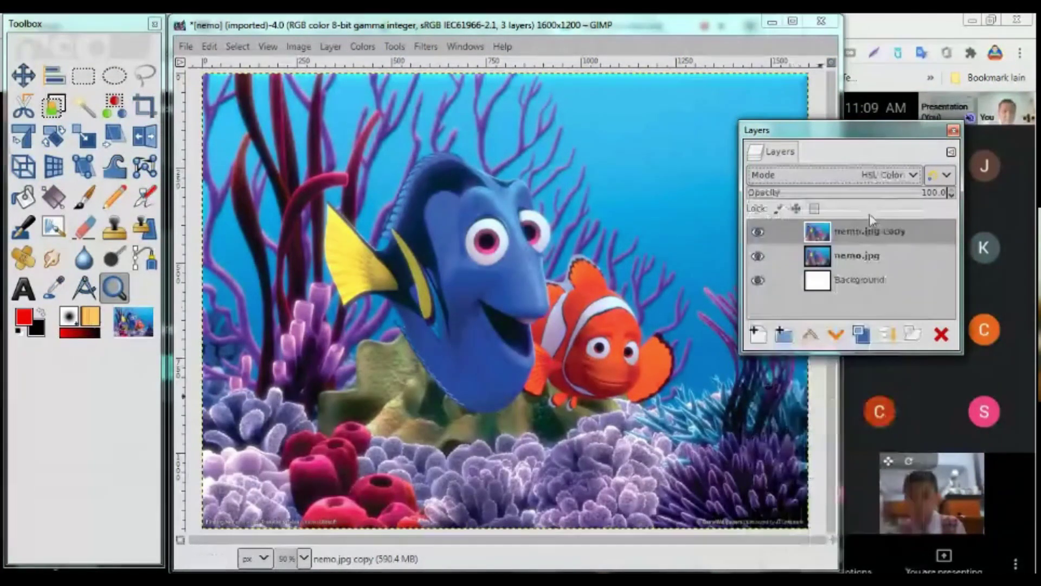
click(870, 174)
click(798, 495)
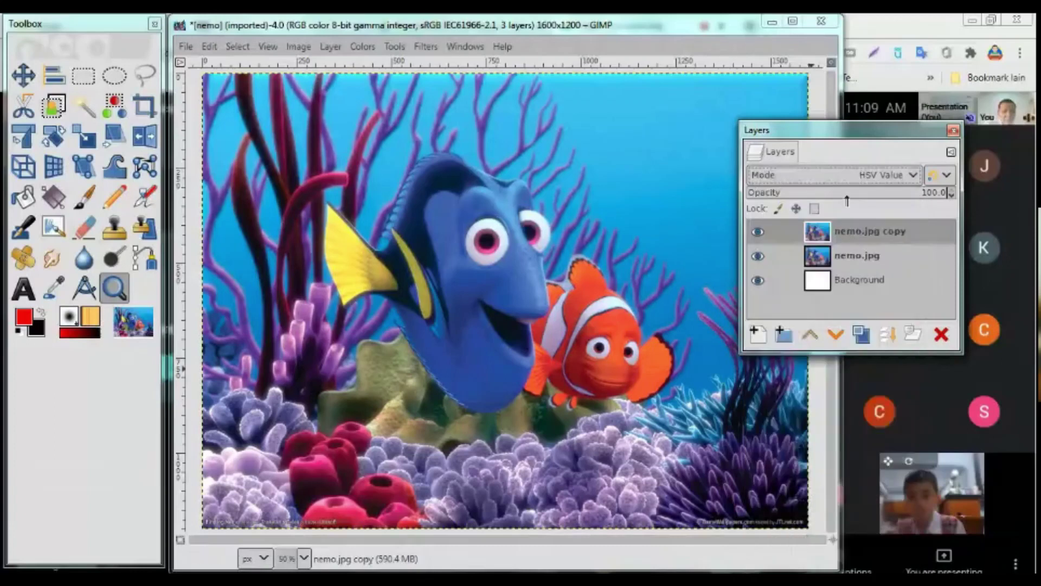
click(835, 175)
click(781, 516)
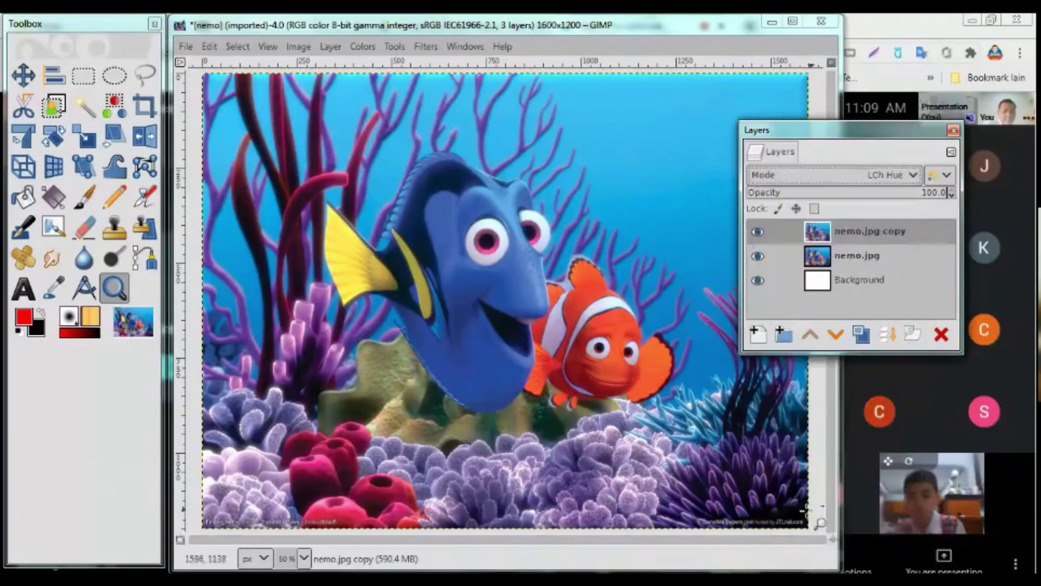
Step: Try LCh Chroma, LCh Color and LCh Lightness, ending on Luminance
click(797, 176)
click(776, 536)
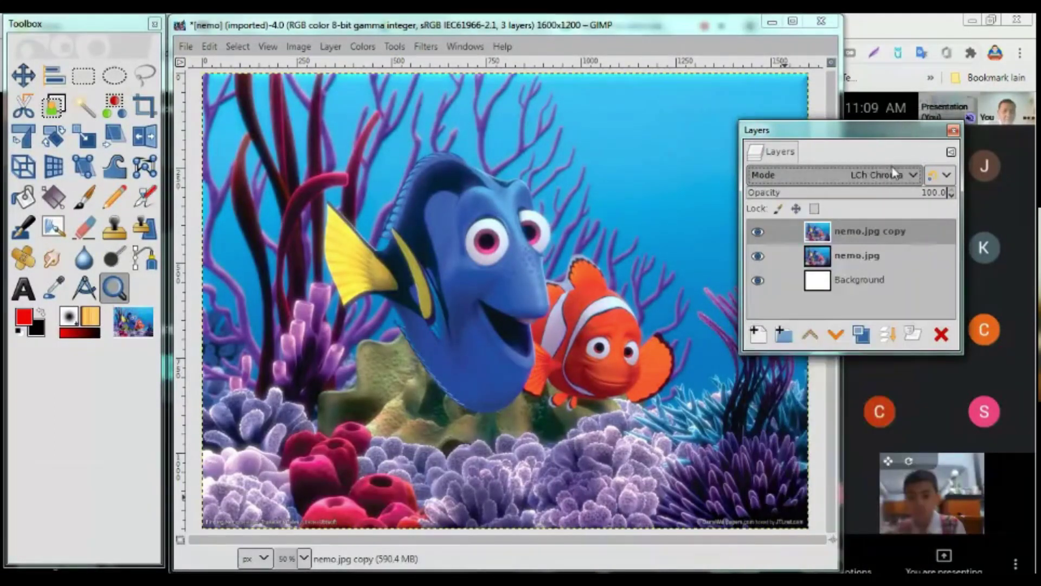
click(835, 174)
click(790, 553)
click(836, 174)
click(808, 569)
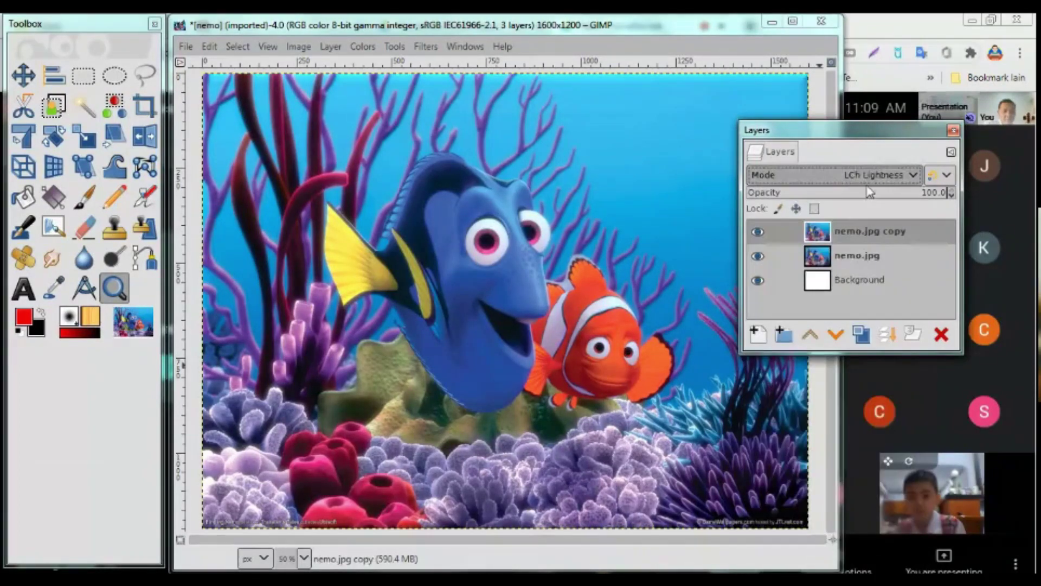
click(846, 175)
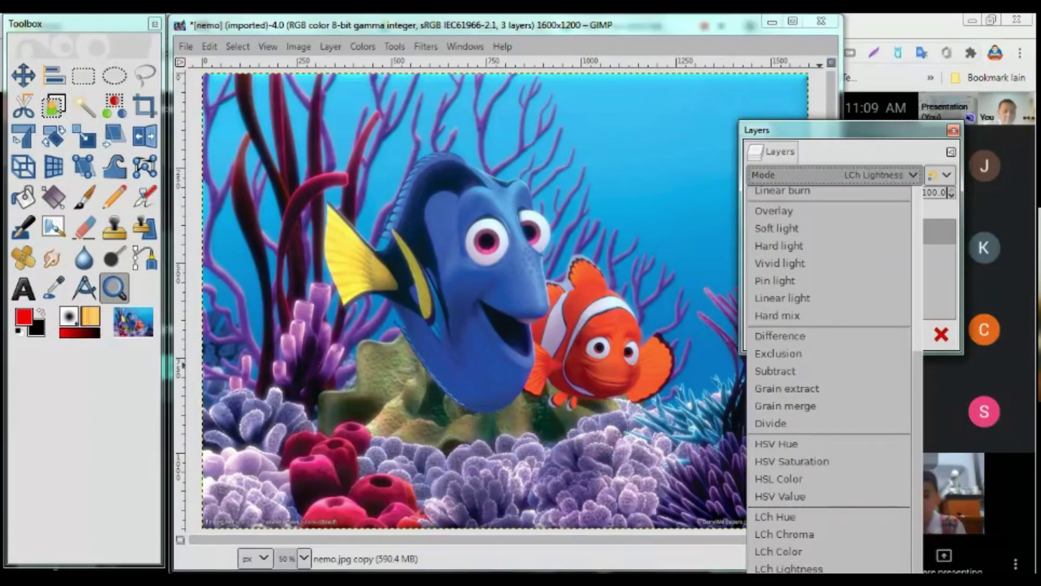
click(797, 568)
click(863, 175)
scroll(845, 388, up, 3)
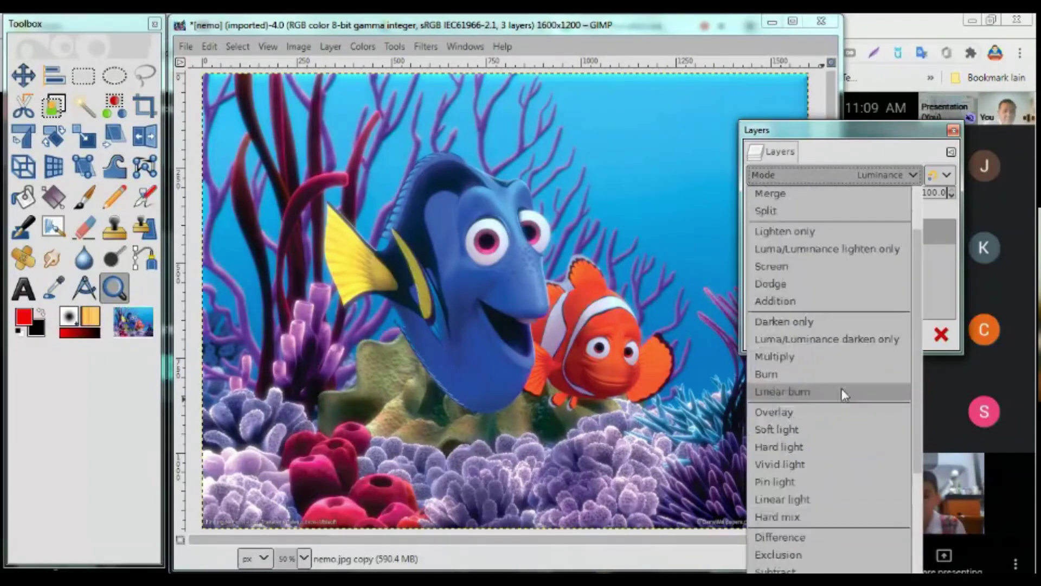
scroll(843, 390, up, 3)
scroll(800, 341, down, 3)
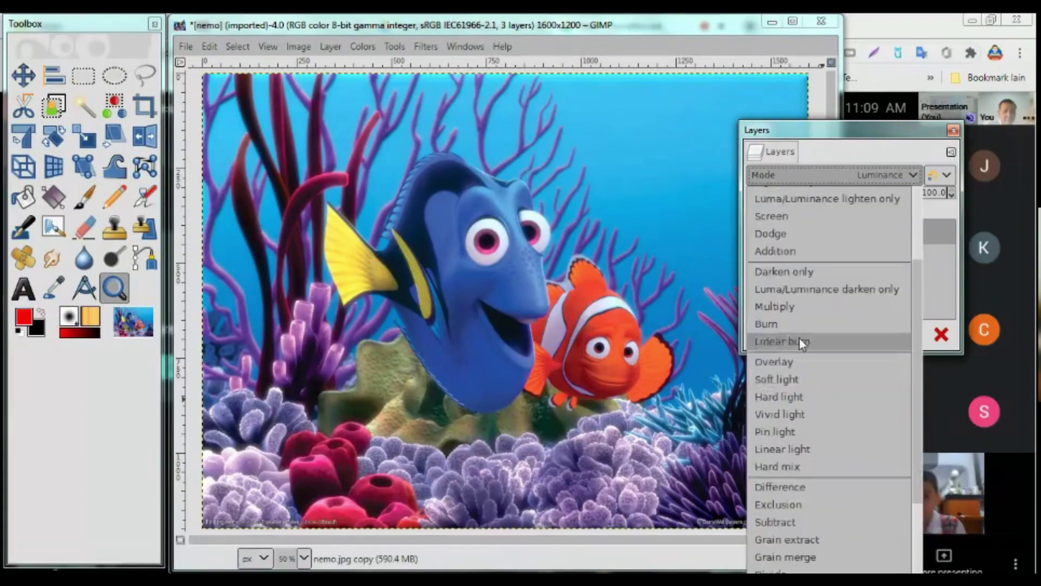
Step: Set the copy layer to Overlay and toggle its visibility to compare the effect
click(777, 363)
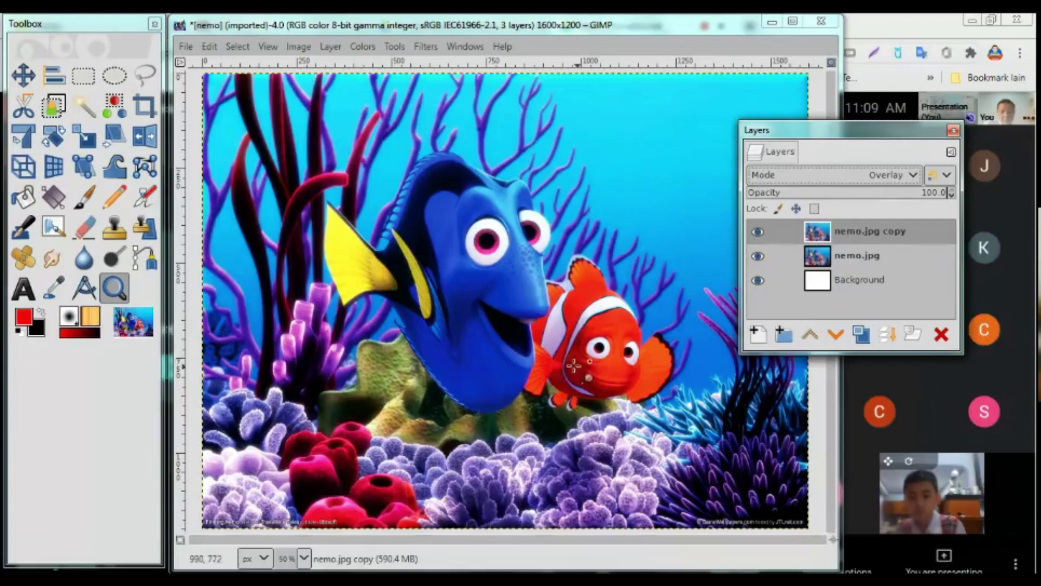
ctrl+click(582, 342)
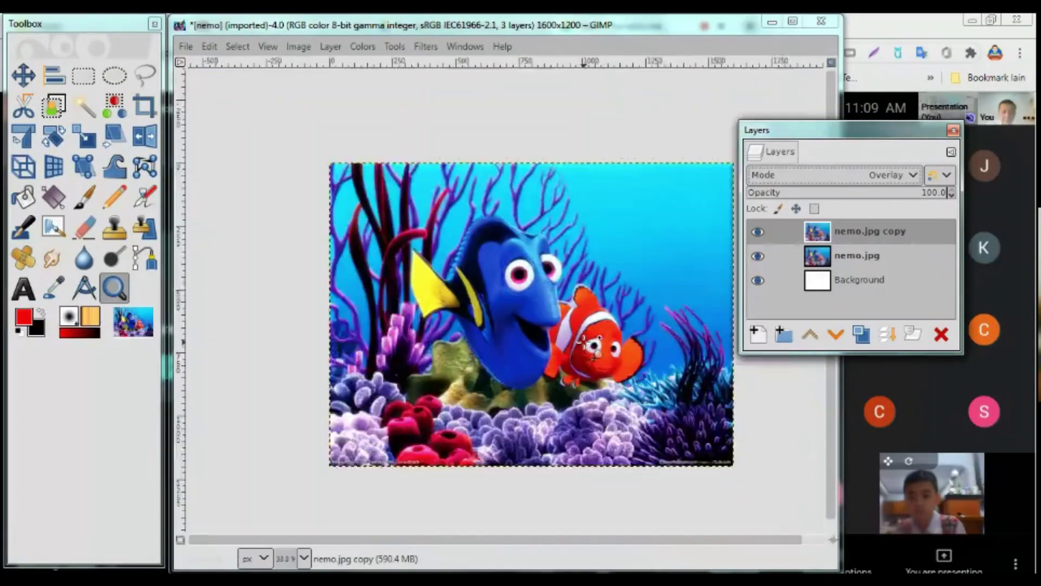
click(581, 342)
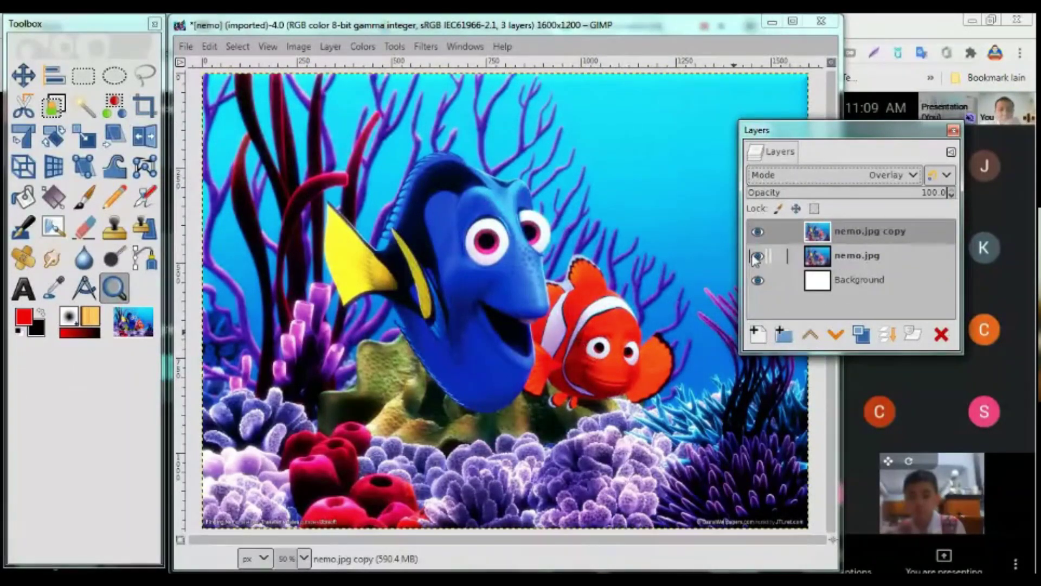
click(759, 237)
click(759, 232)
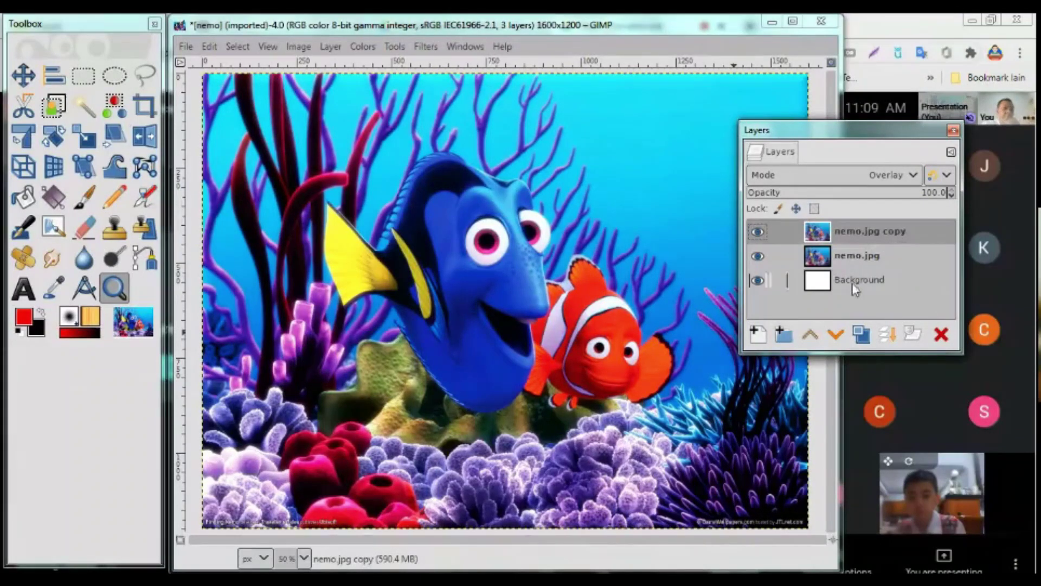
Step: Try Multiply, revert the copy layer to Overlay, and switch to the PDF handout
click(914, 179)
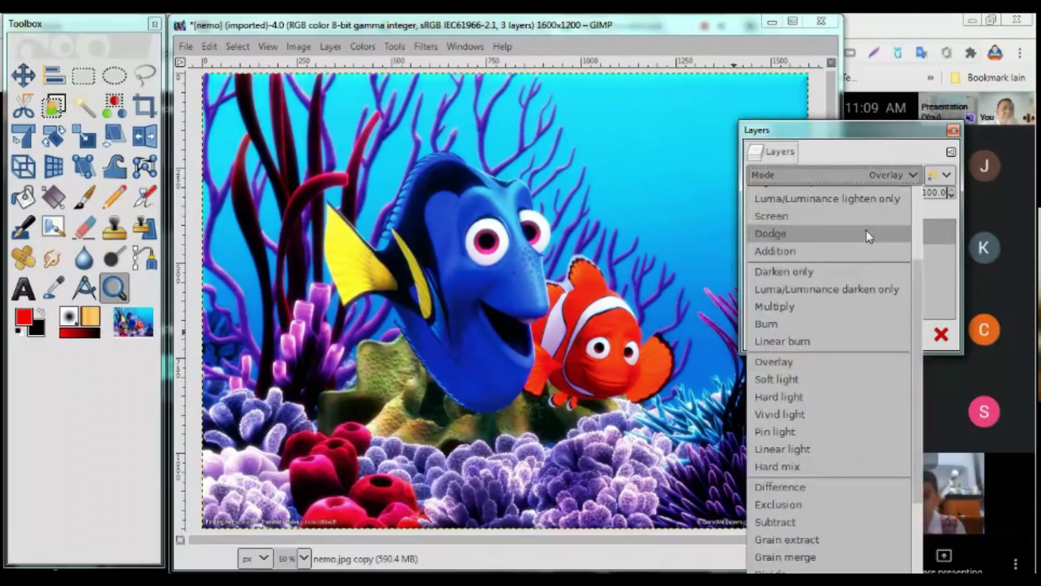
click(807, 313)
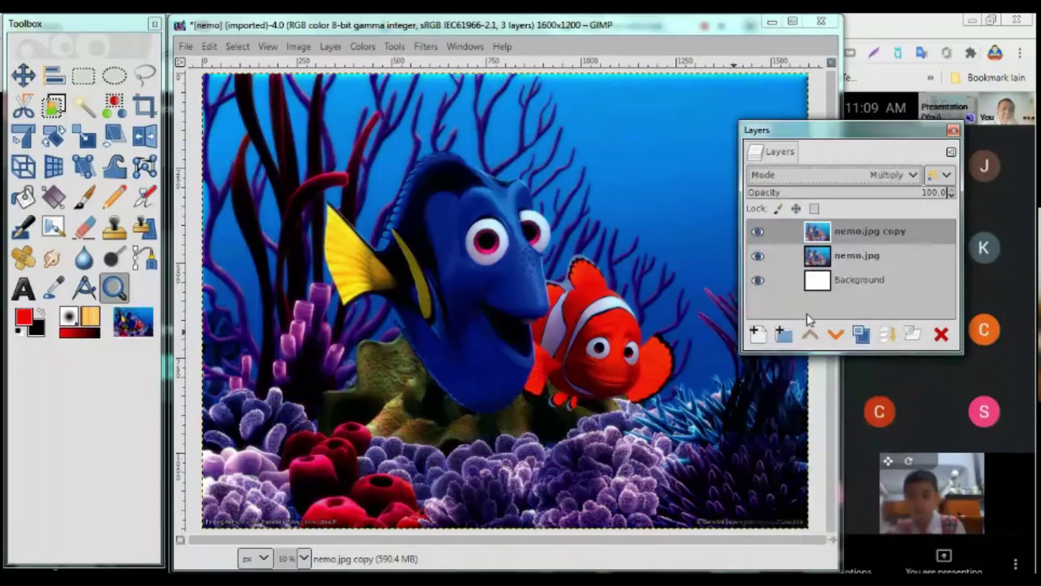
click(867, 174)
click(787, 366)
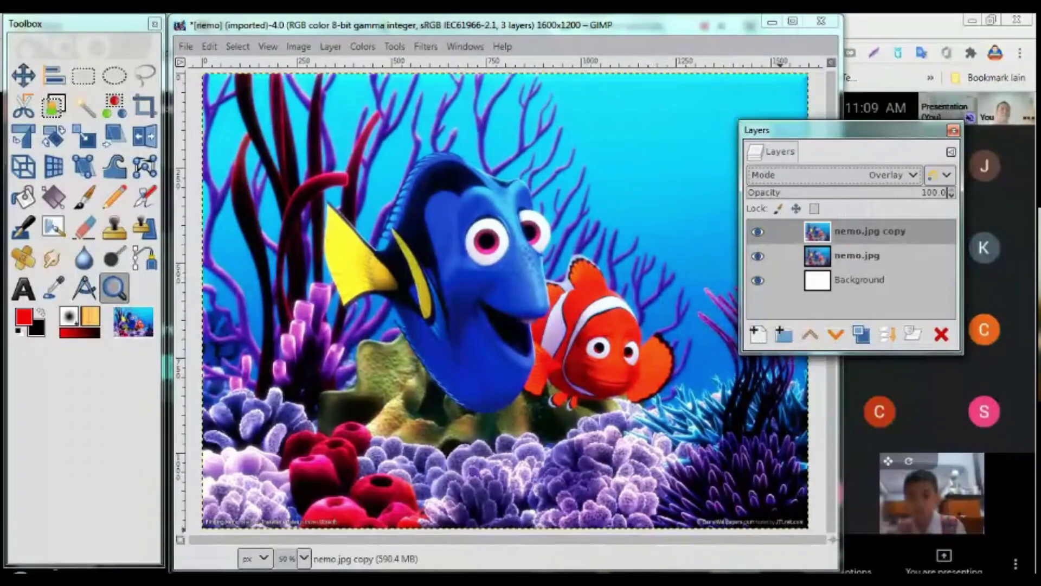
key(alt+Tab)
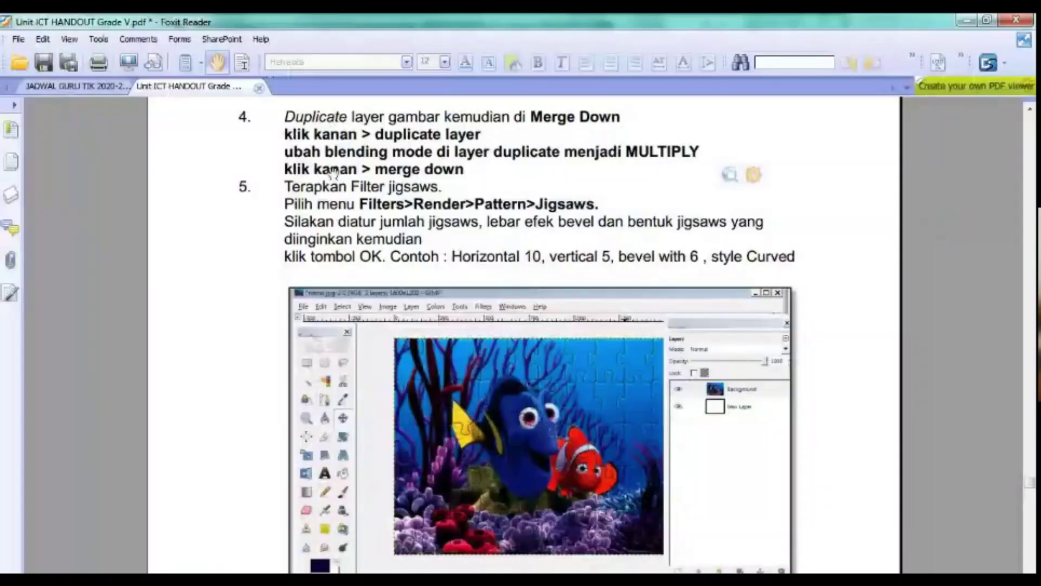
Step: Highlight the 'klik kanan > merge down' line, then minimize Foxit Reader
drag(284, 169, 465, 169)
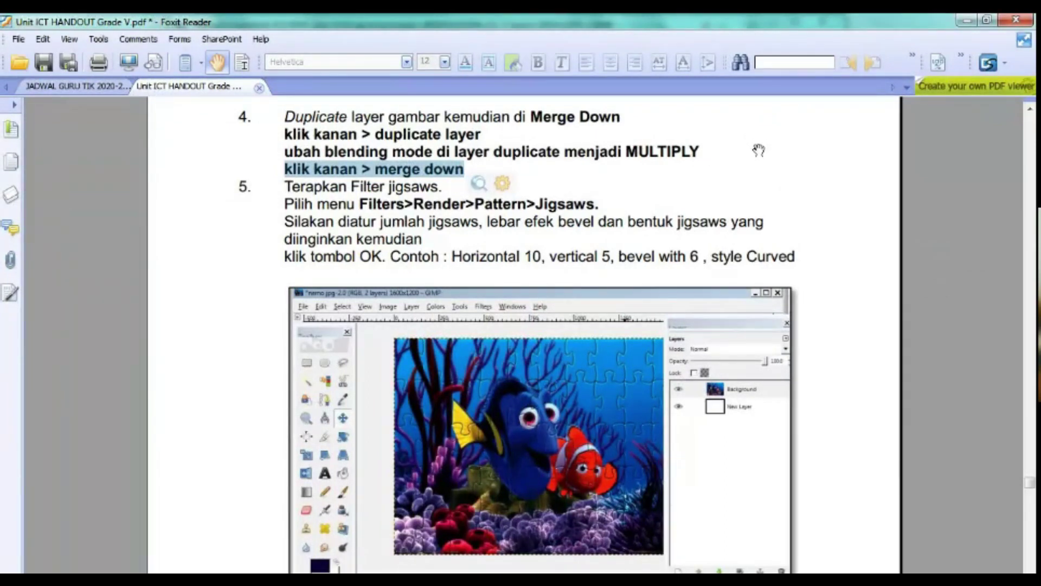
click(966, 22)
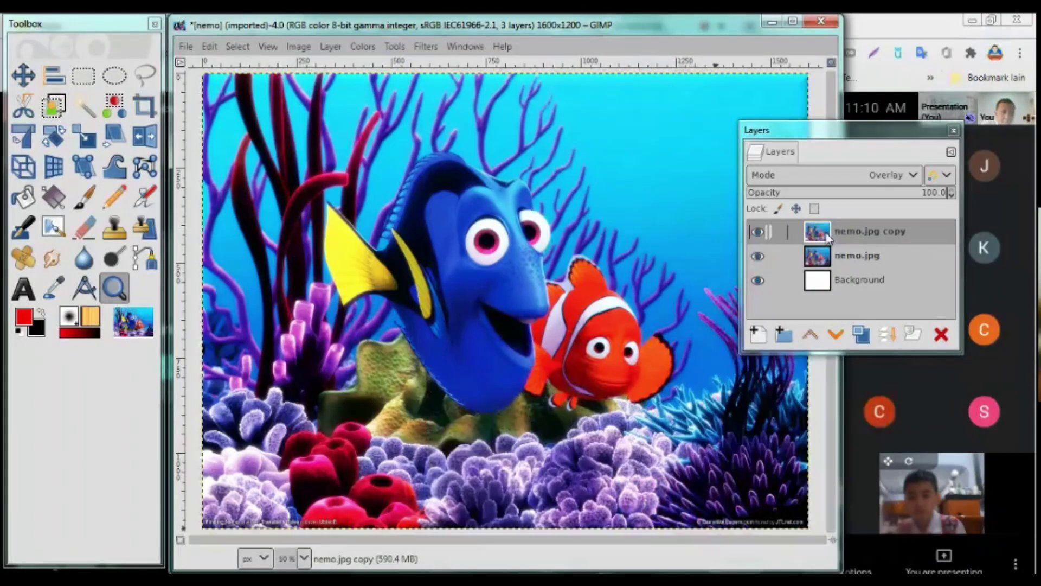
Step: Merge the nemo.jpg copy layer down into nemo.jpg and return to the handout
right_click(827, 239)
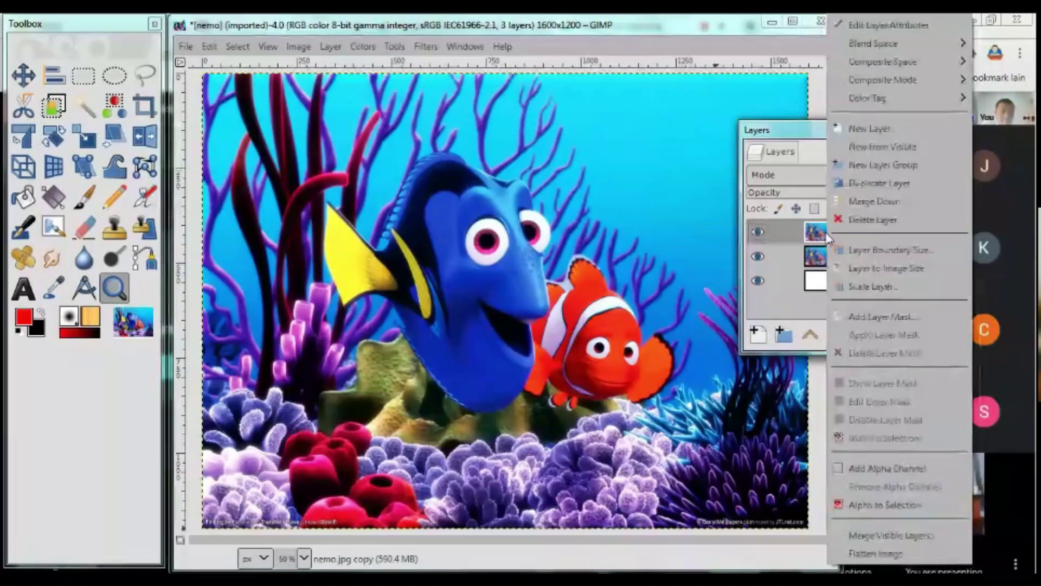
click(863, 202)
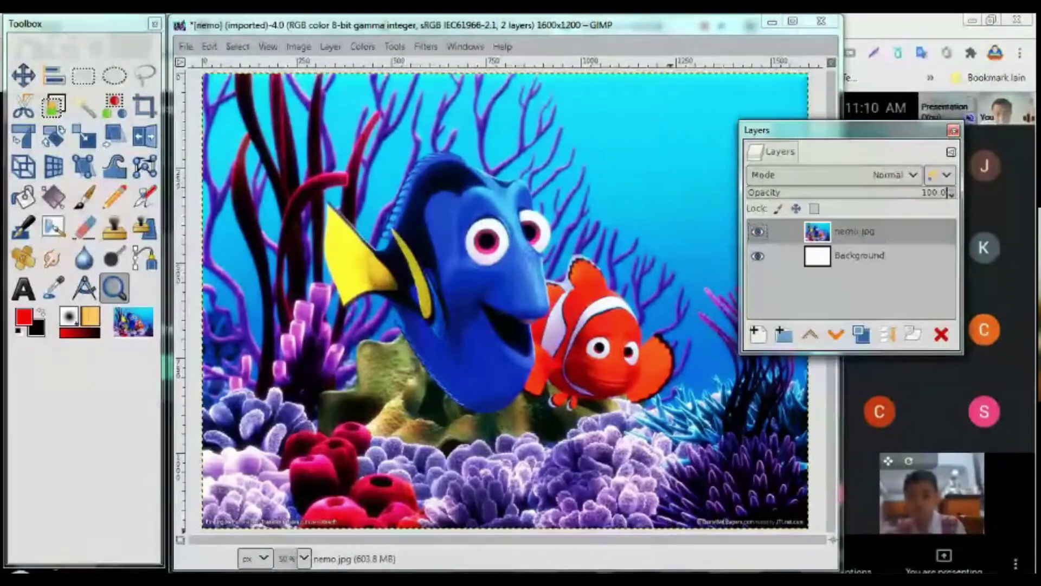
key(alt+Tab)
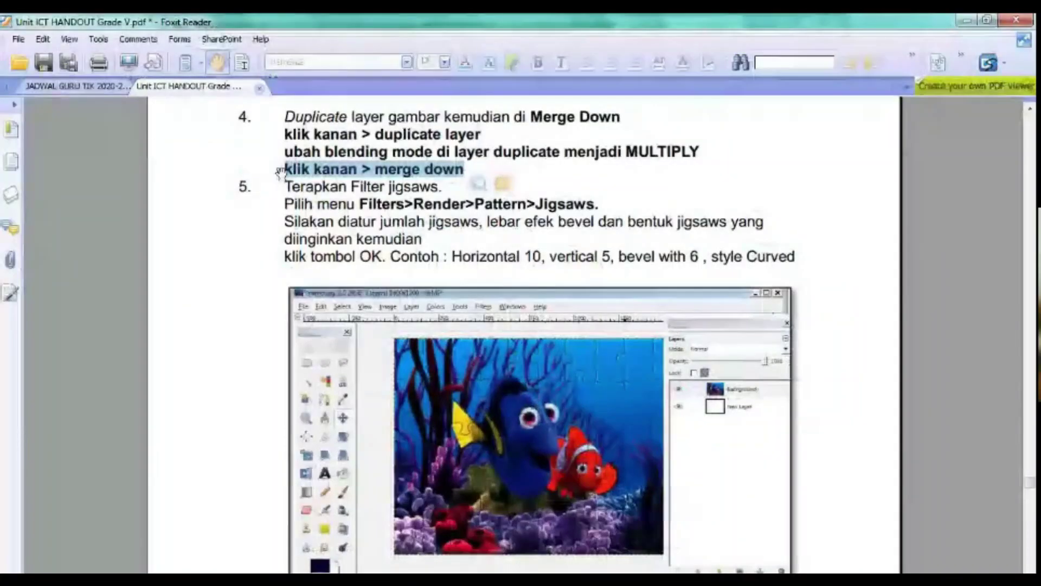
Step: Scroll to step 5, highlight the jigsaw filter menu path, and return to GIMP
scroll(281, 173, down, 2)
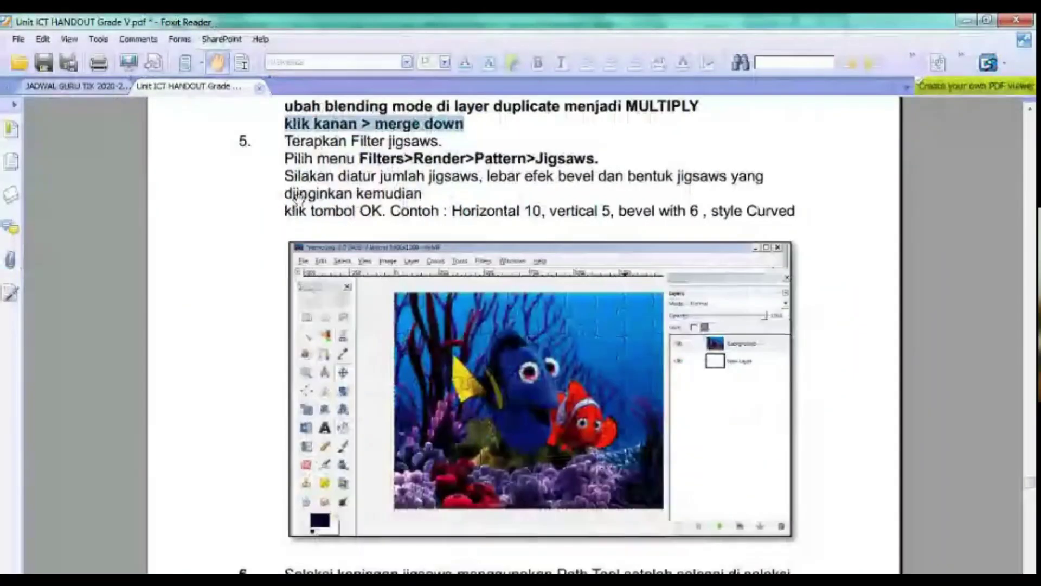
click(288, 144)
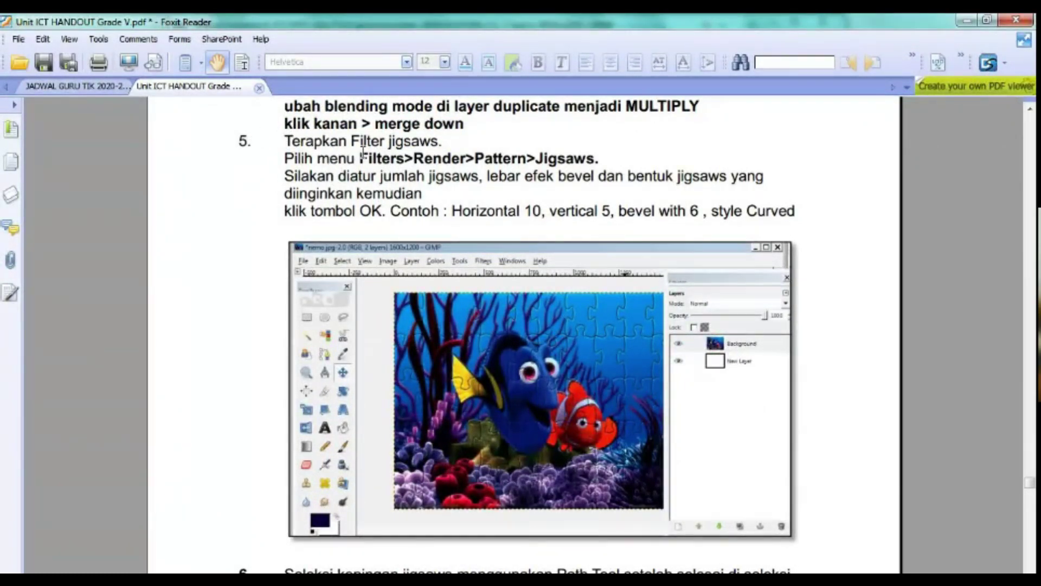
drag(373, 158, 574, 157)
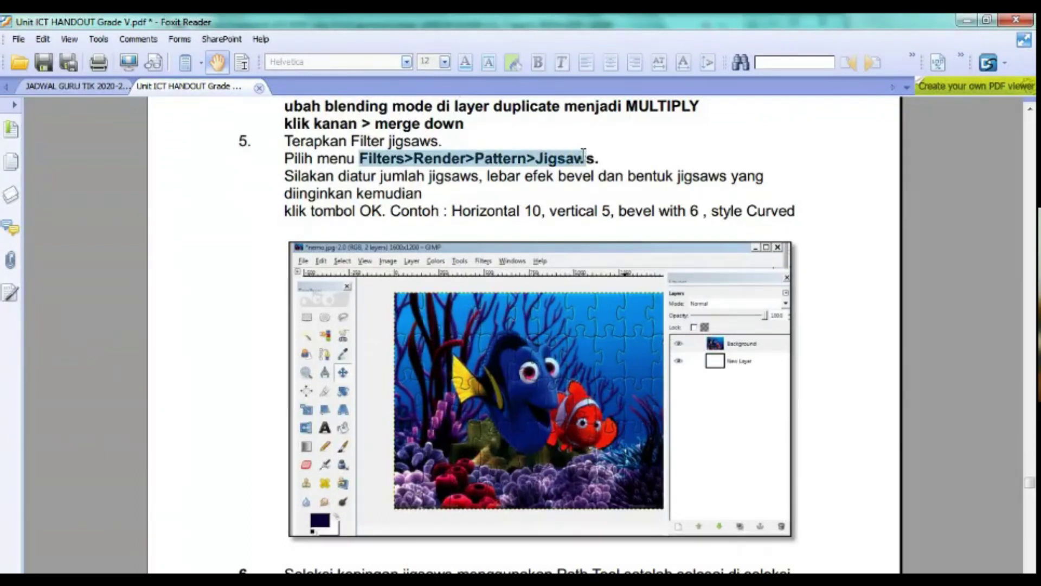
drag(583, 154, 586, 157)
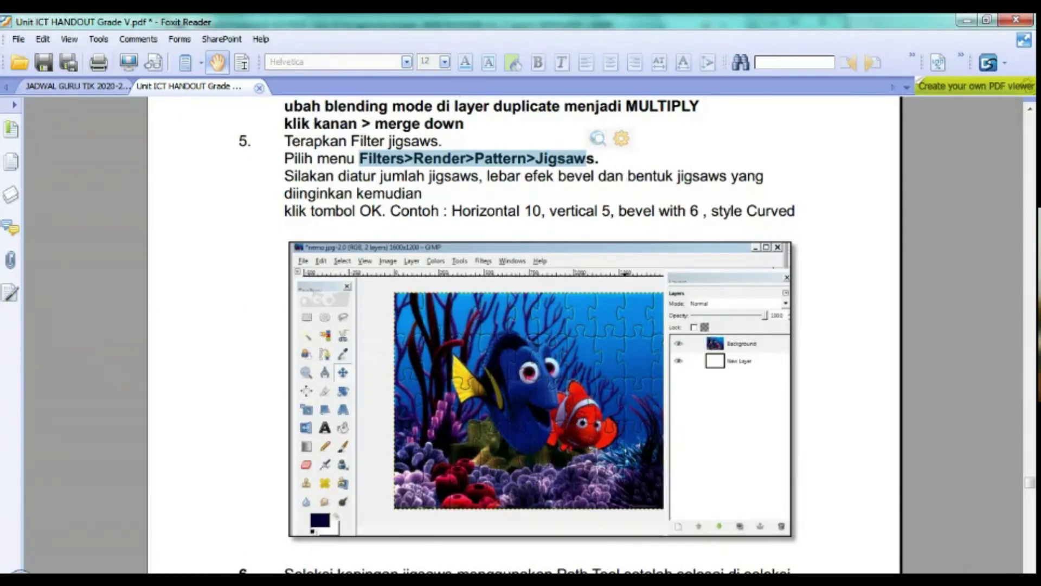
key(alt+Tab)
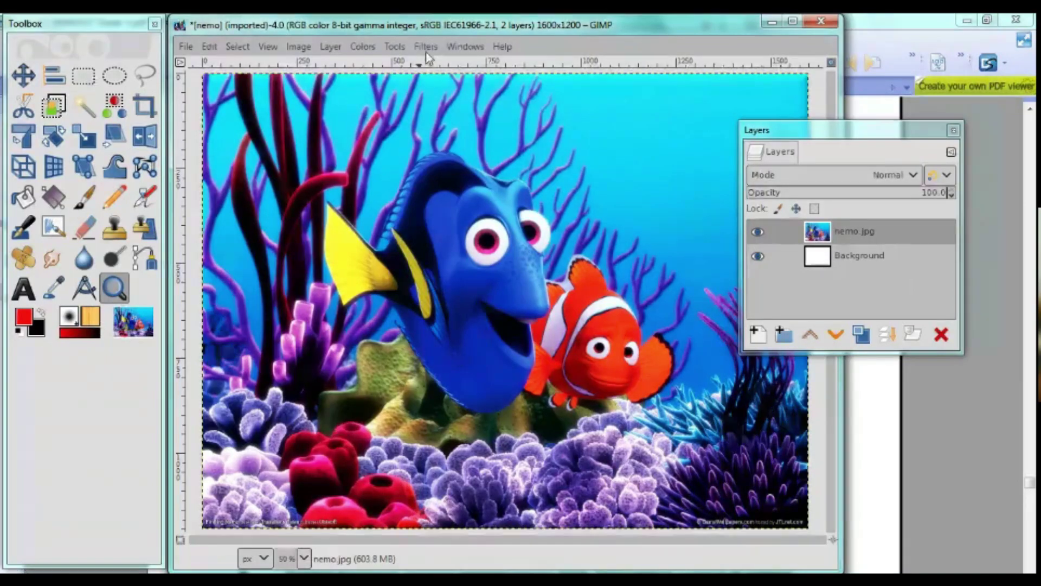
Step: Launch Filters > Render > Pattern > Jigsaw on the nemo image
click(425, 46)
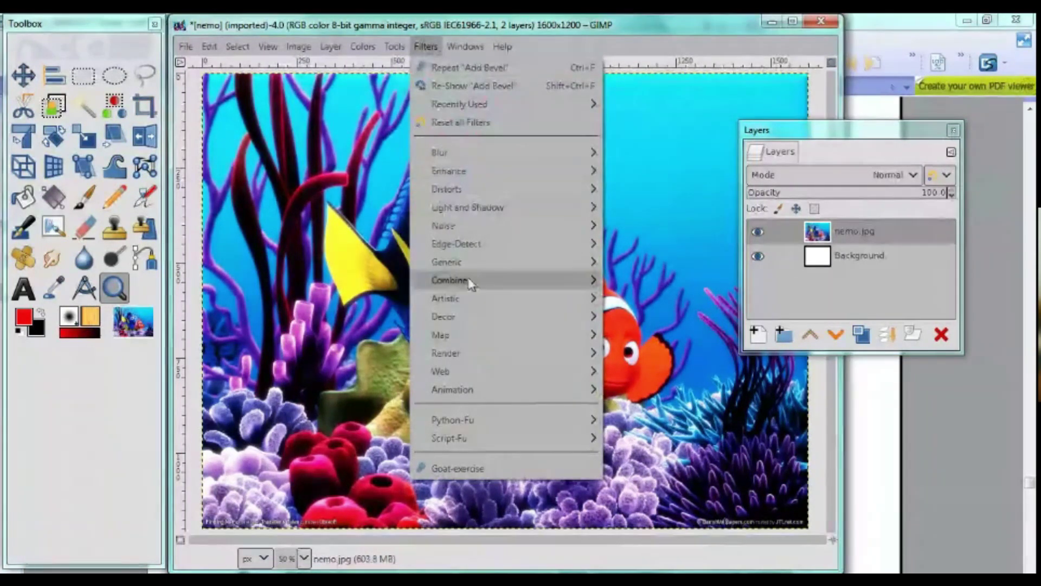
mouse_move(488, 353)
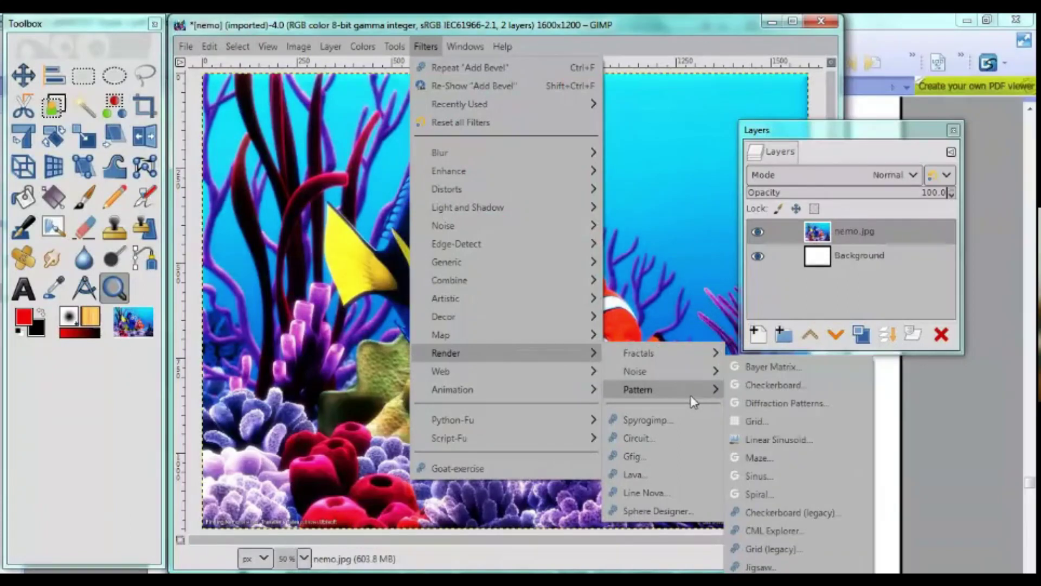
mouse_move(638, 388)
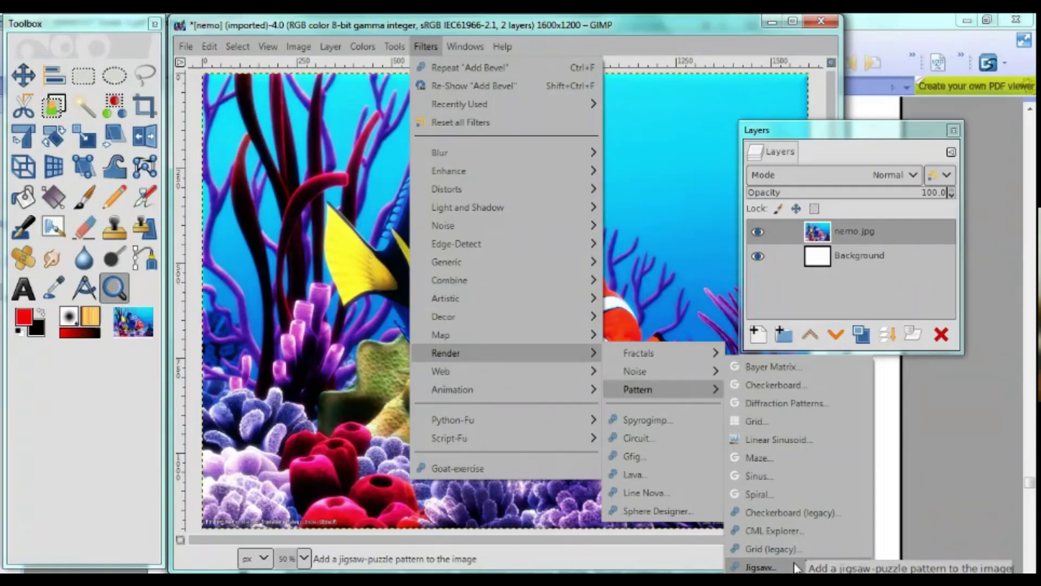
click(796, 567)
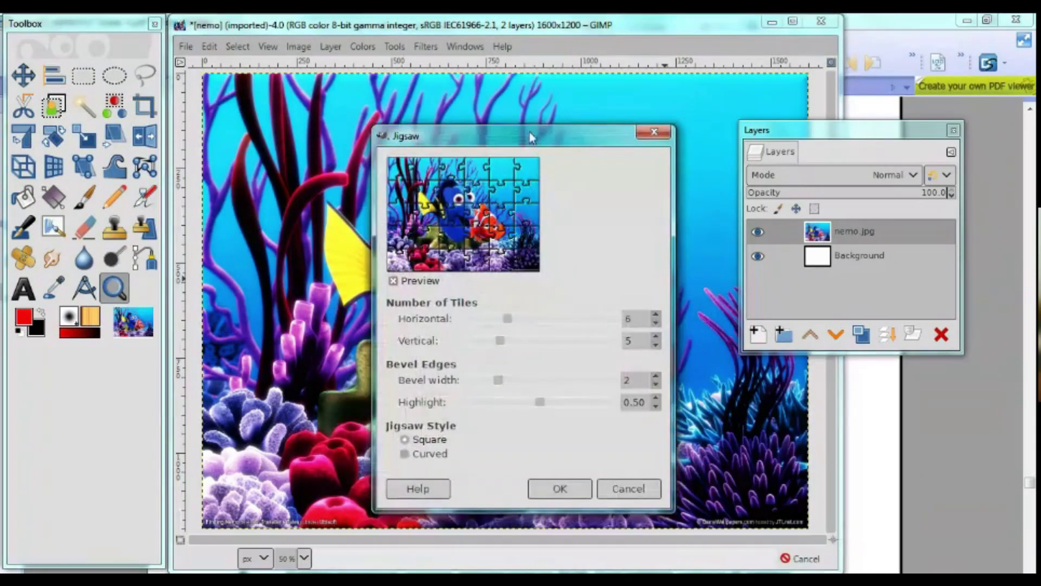
Step: Move the Jigsaw dialog aside and push Horizontal and Vertical tiles to 20
mouse_move(518, 142)
mouse_down()
mouse_move(347, 95)
mouse_move(345, 114)
mouse_up()
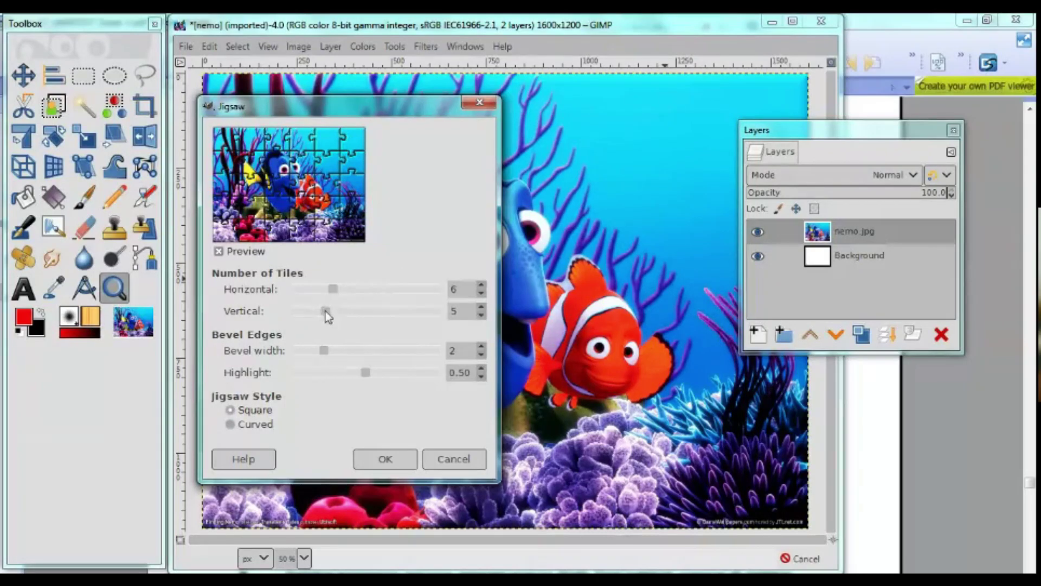
drag(333, 289, 438, 288)
drag(325, 310, 484, 320)
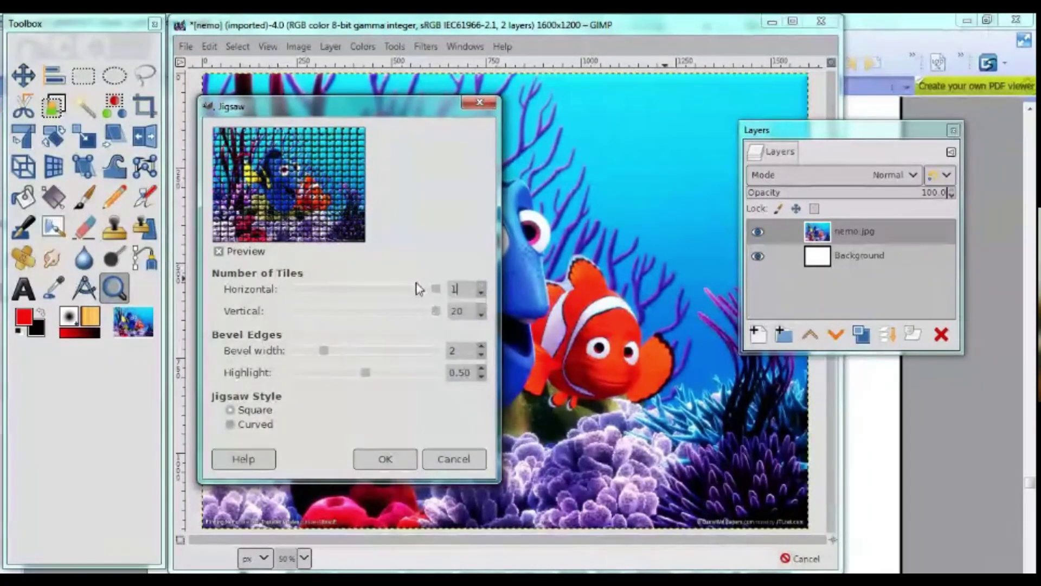
text(1)
Step: Bring the Jigsaw tiles back to 6 horizontal and 5 vertical
click(437, 288)
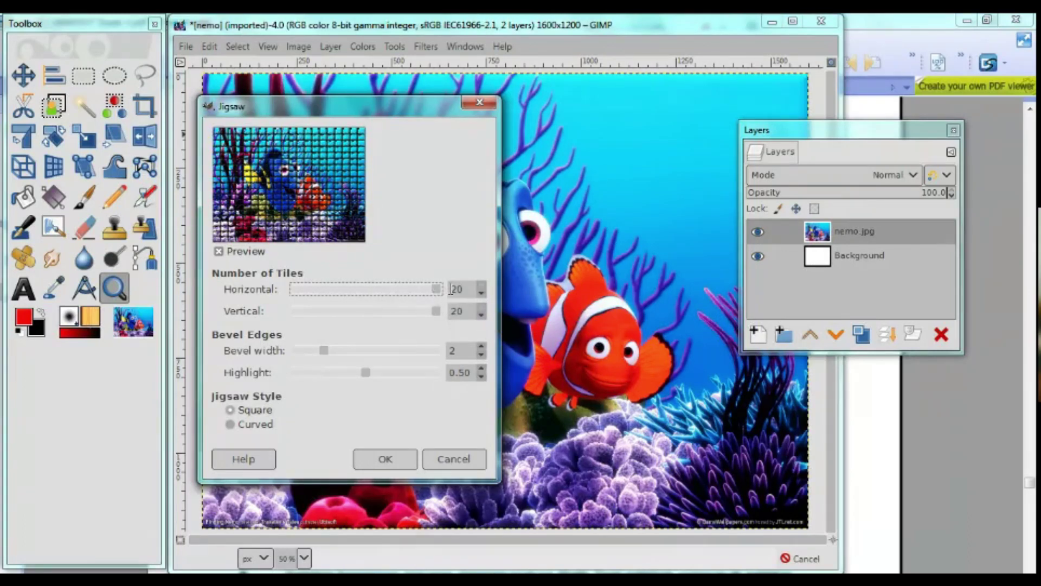
drag(436, 294, 325, 289)
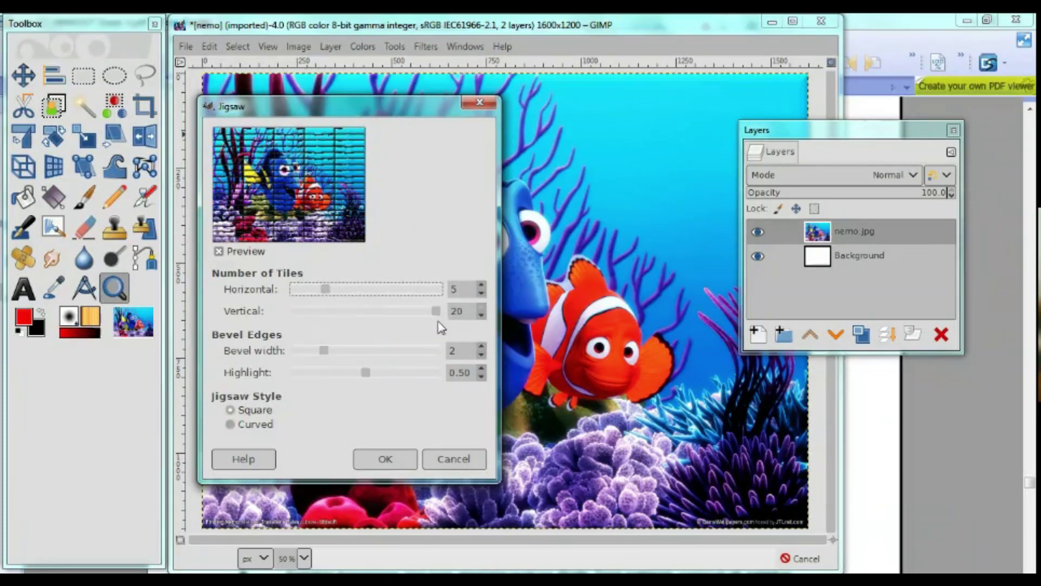
drag(436, 311, 328, 311)
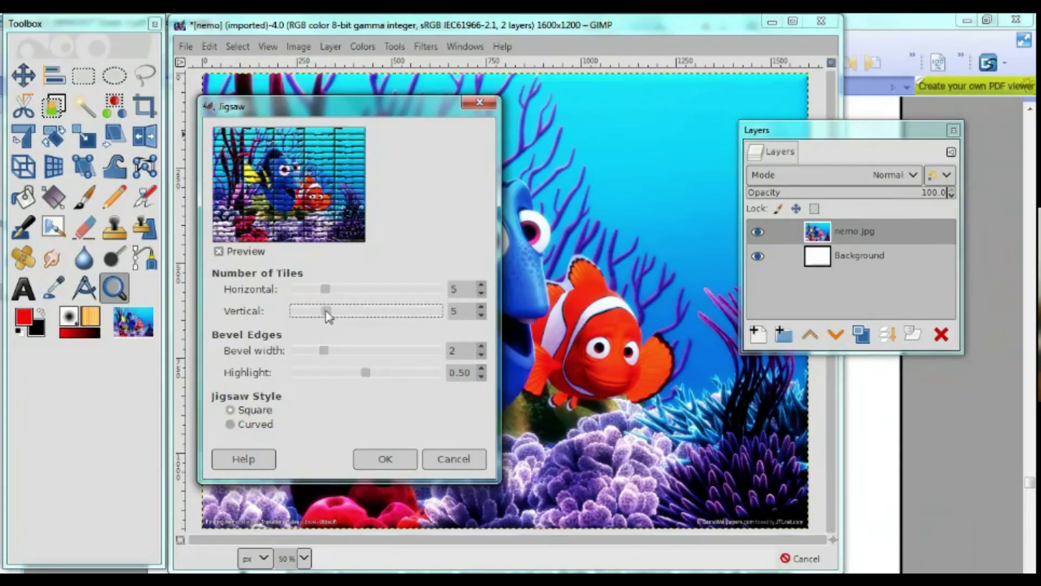
click(330, 289)
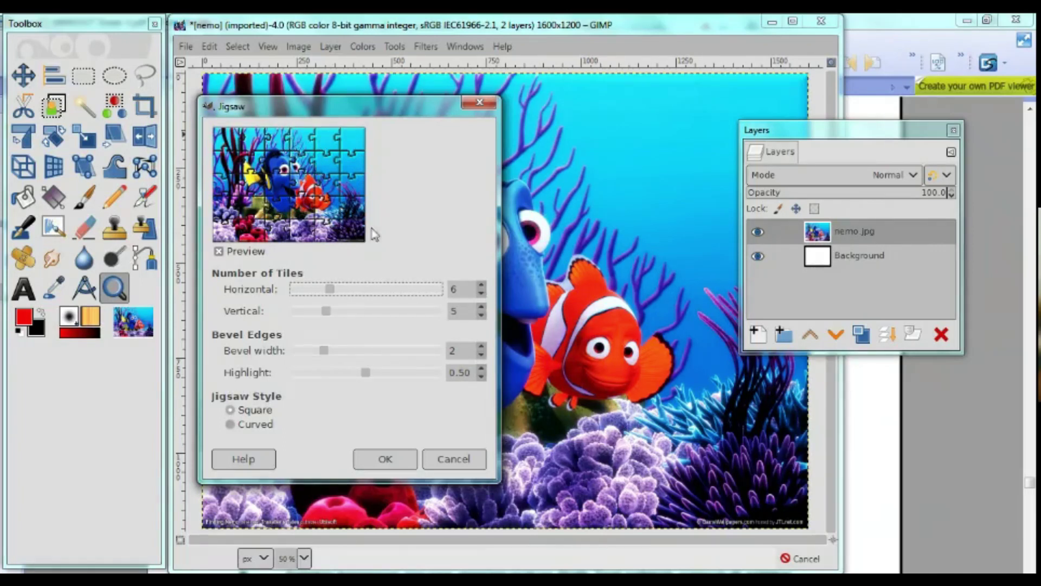
Step: Try jigsaw bevel widths of 3, 5 and 6, then return it to 2
click(482, 348)
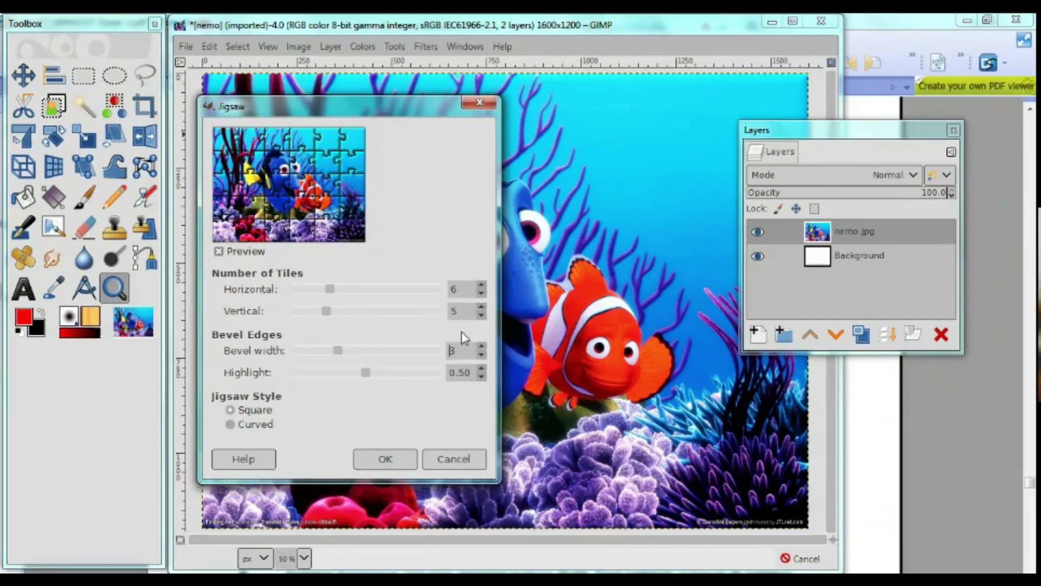
click(481, 347)
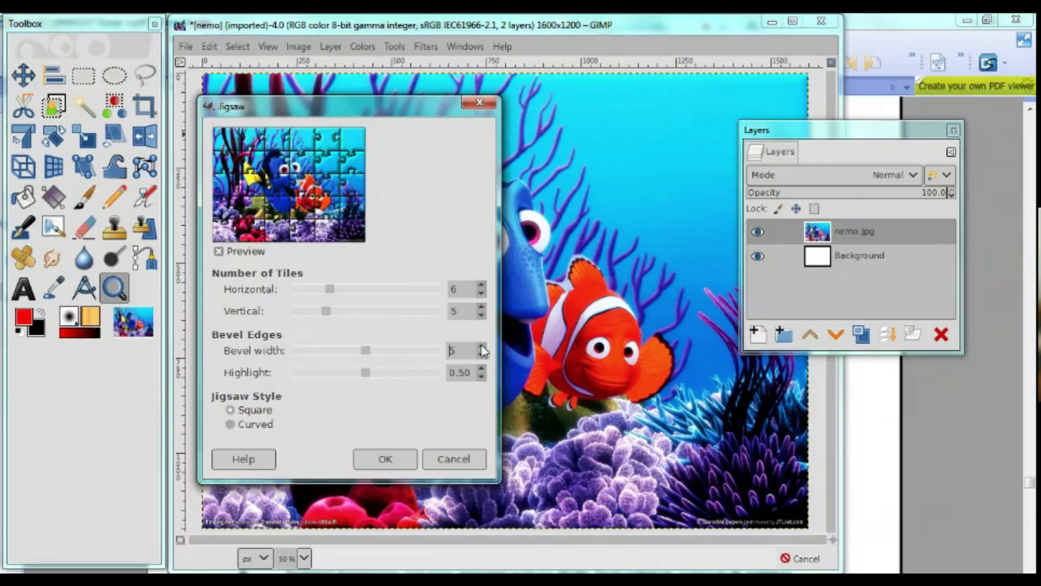
click(481, 347)
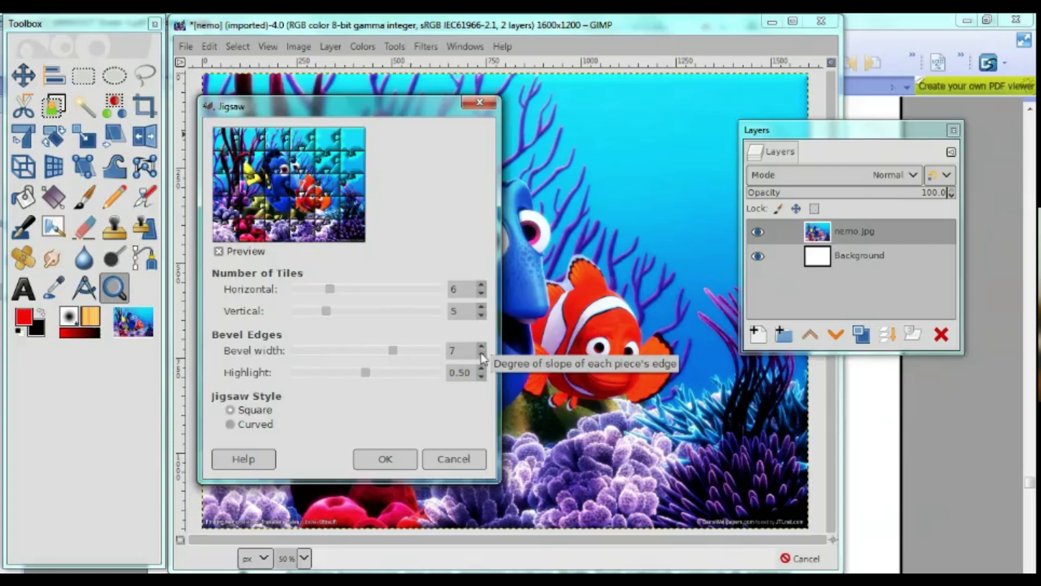
click(481, 354)
click(481, 354)
click(481, 354)
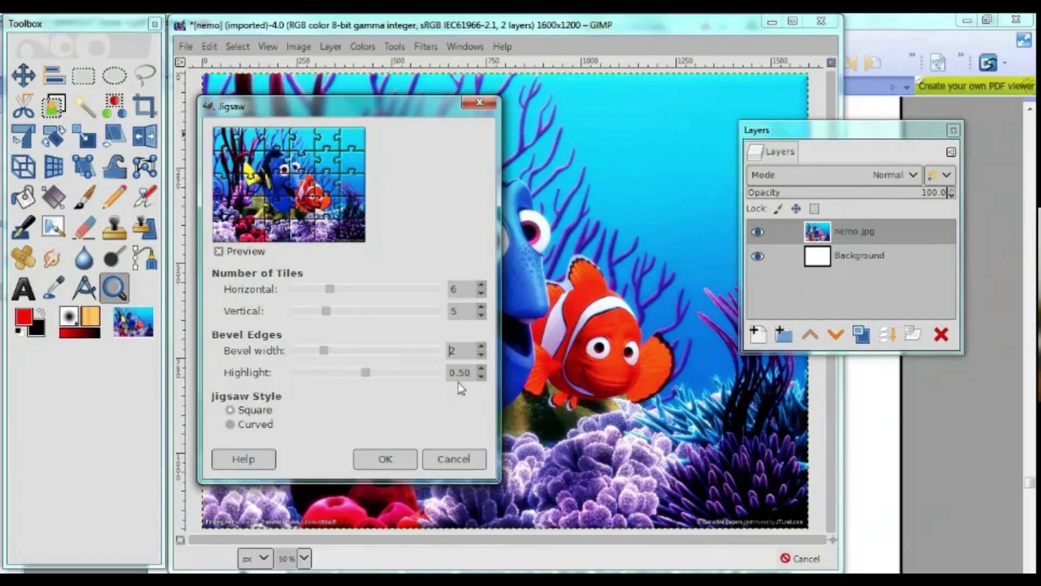
Step: Raise the highlight stepwise to 0.85, then lower it back to 0.50
click(482, 369)
click(482, 369)
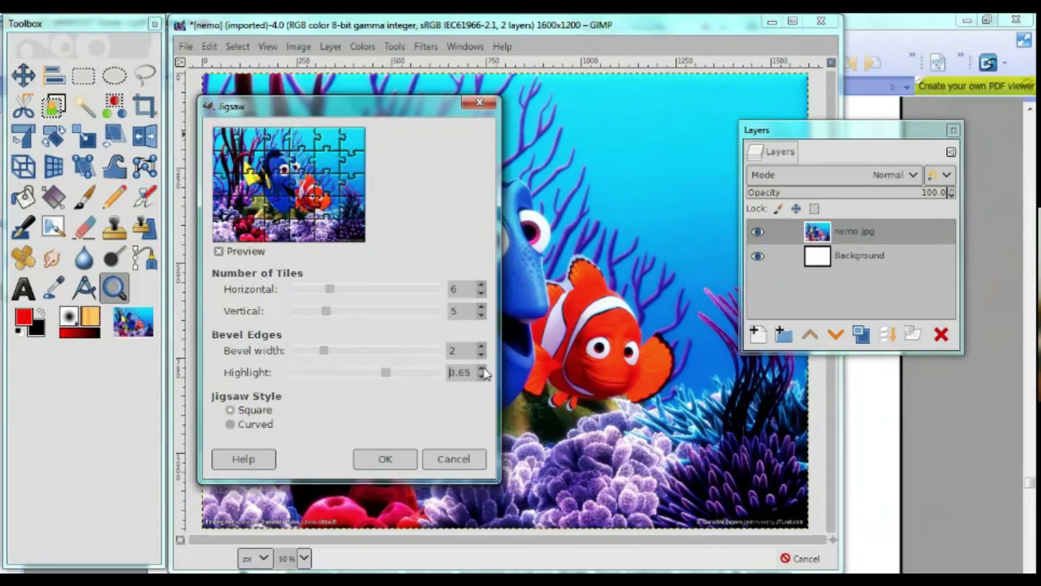
click(483, 369)
click(482, 369)
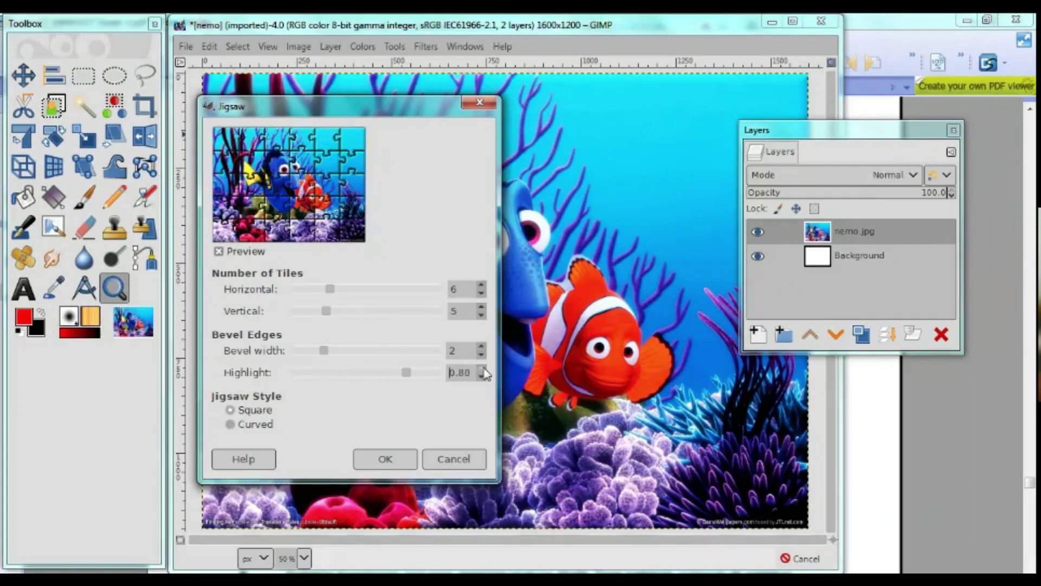
click(482, 369)
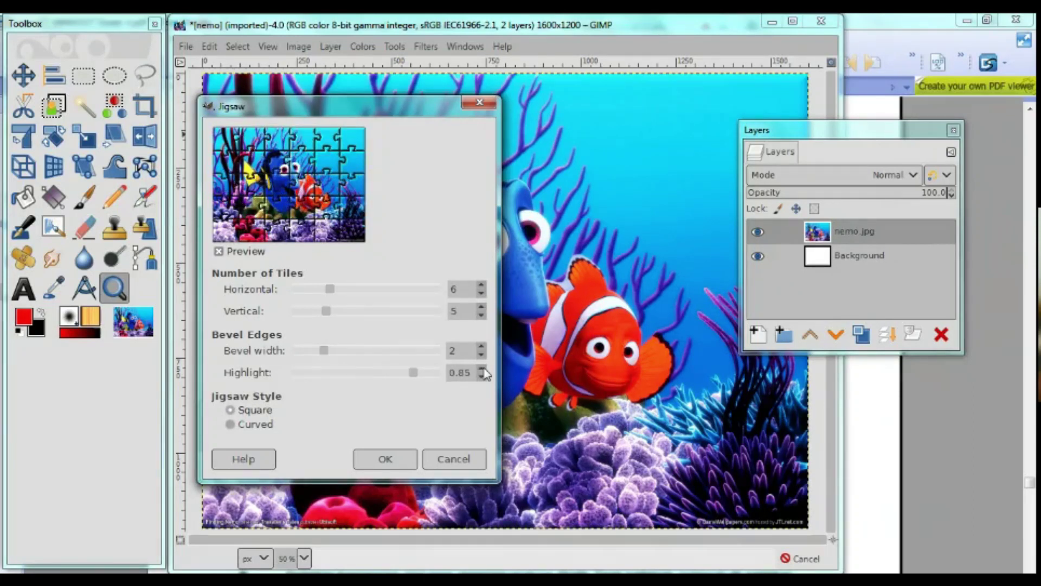
click(481, 377)
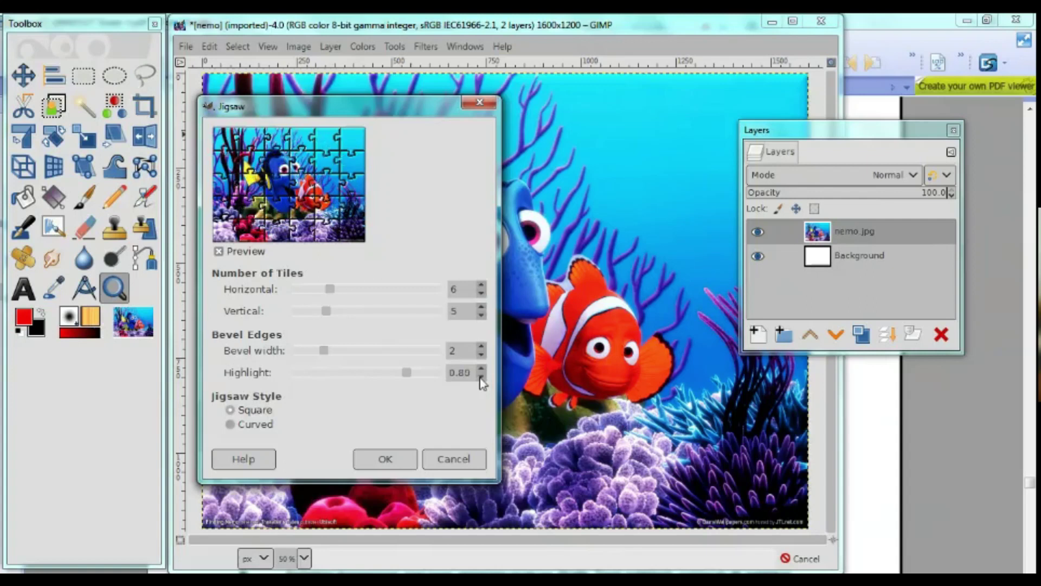
click(481, 378)
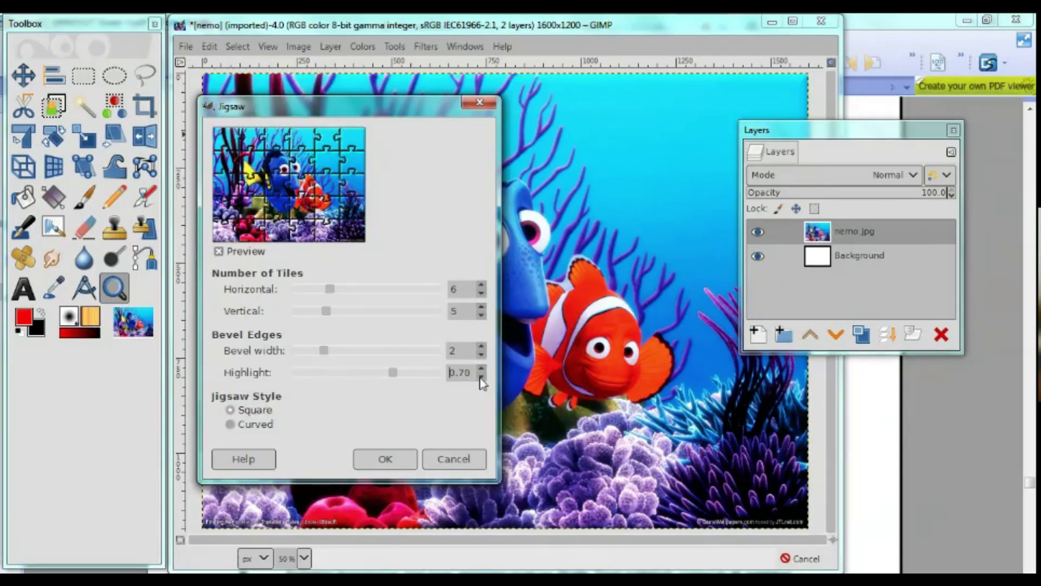
click(480, 377)
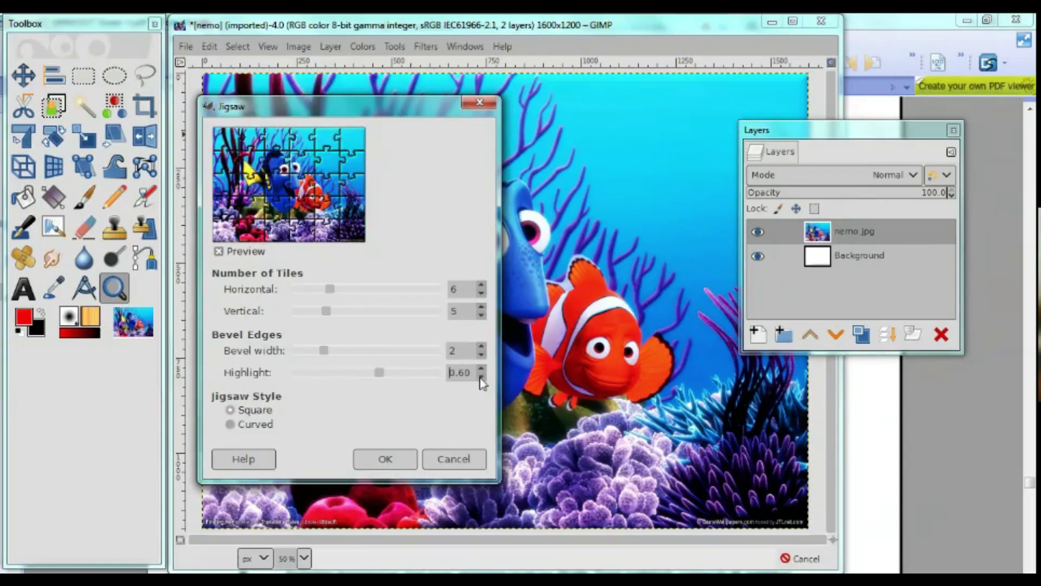
click(481, 378)
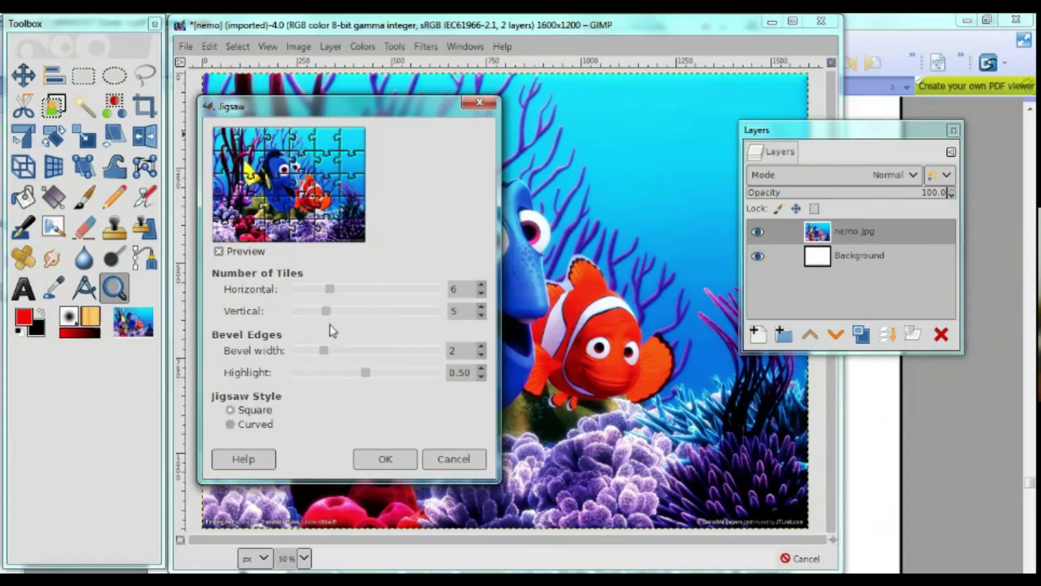
Step: Preview the Curved style, switch back to Square, and confirm the jigsaw settings
click(230, 425)
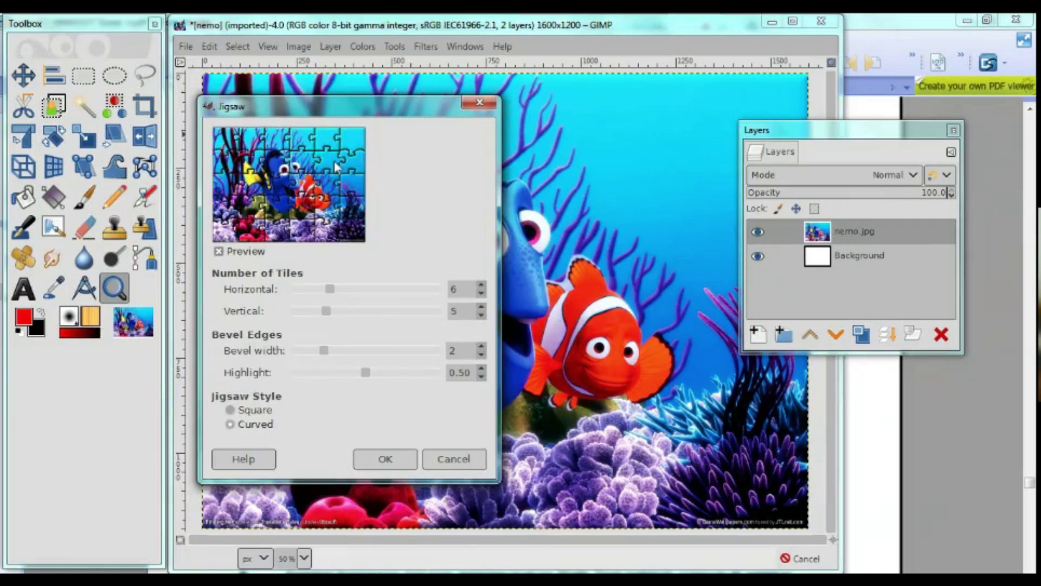
click(231, 410)
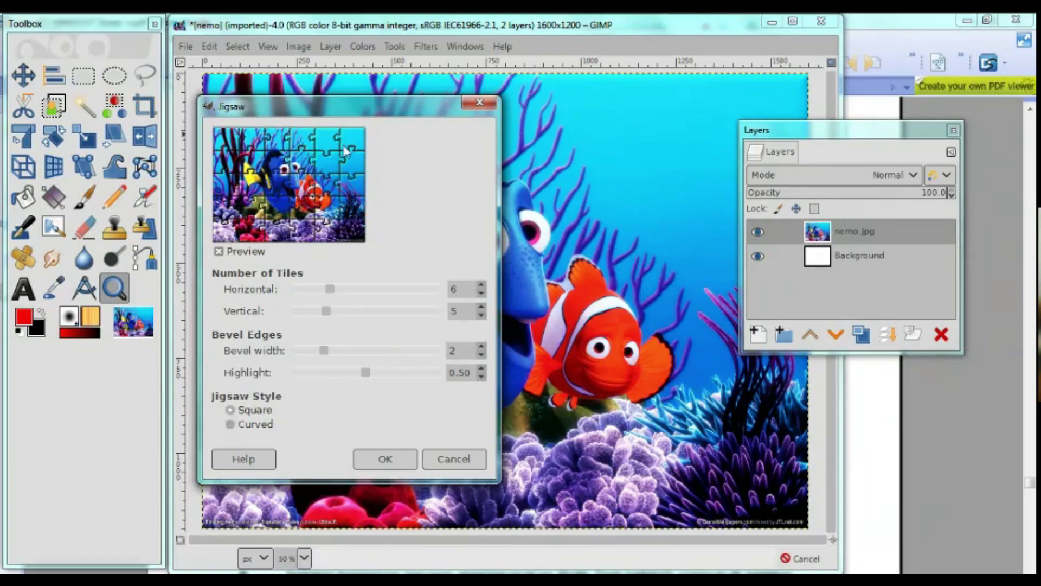
click(378, 459)
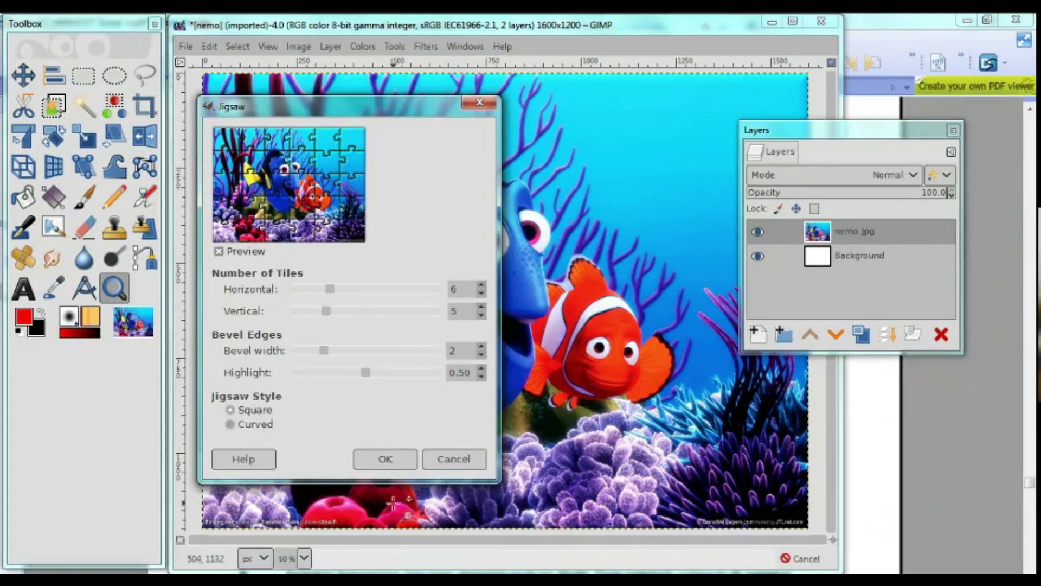
Step: Apply the jigsaw filter and zoom in around Dory's eye to inspect the puzzle edges
click(378, 467)
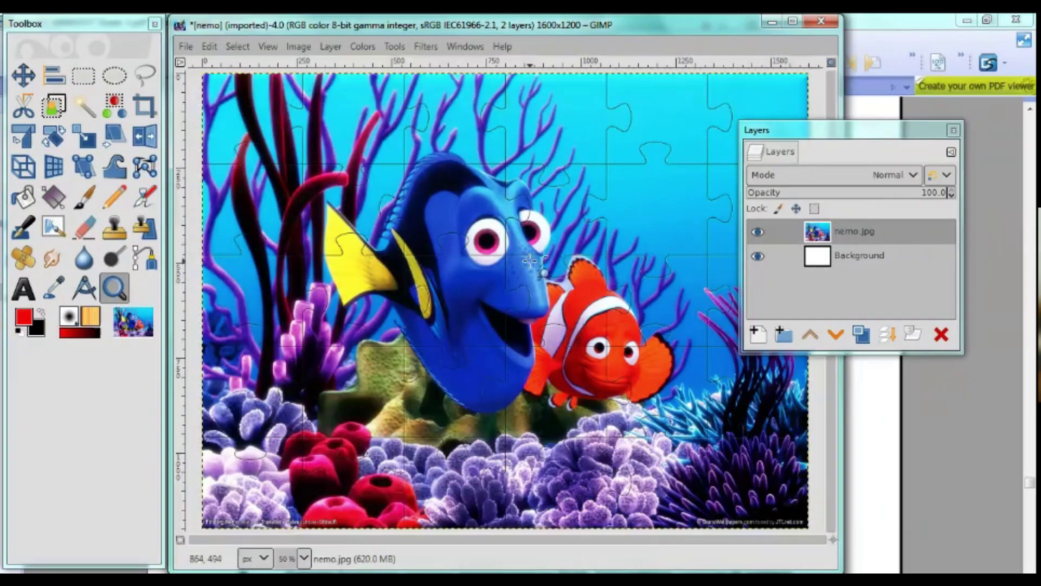
click(534, 232)
ctrl+click(535, 232)
ctrl+click(534, 232)
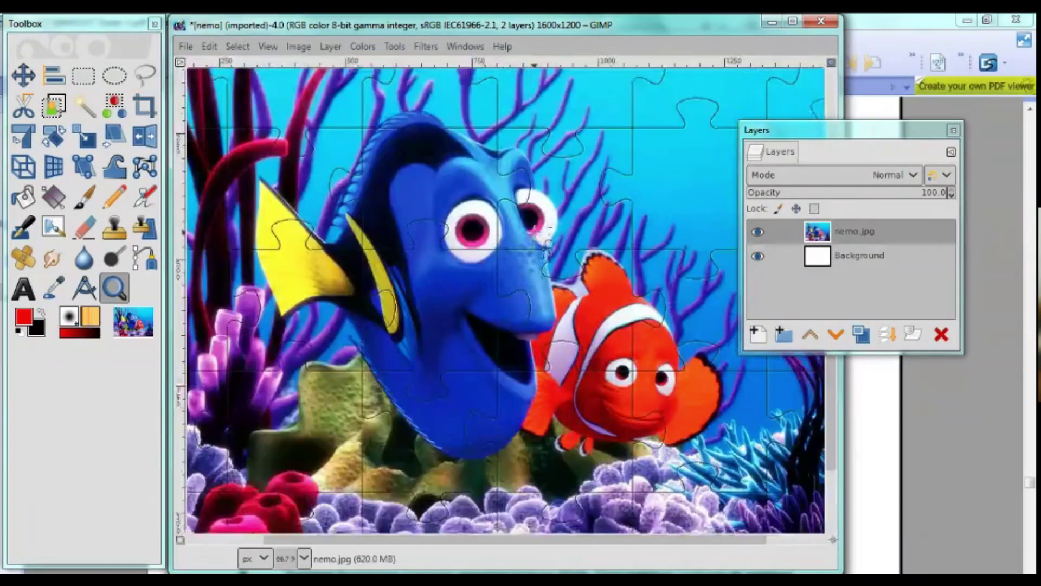
ctrl+click(534, 232)
click(545, 244)
click(545, 244)
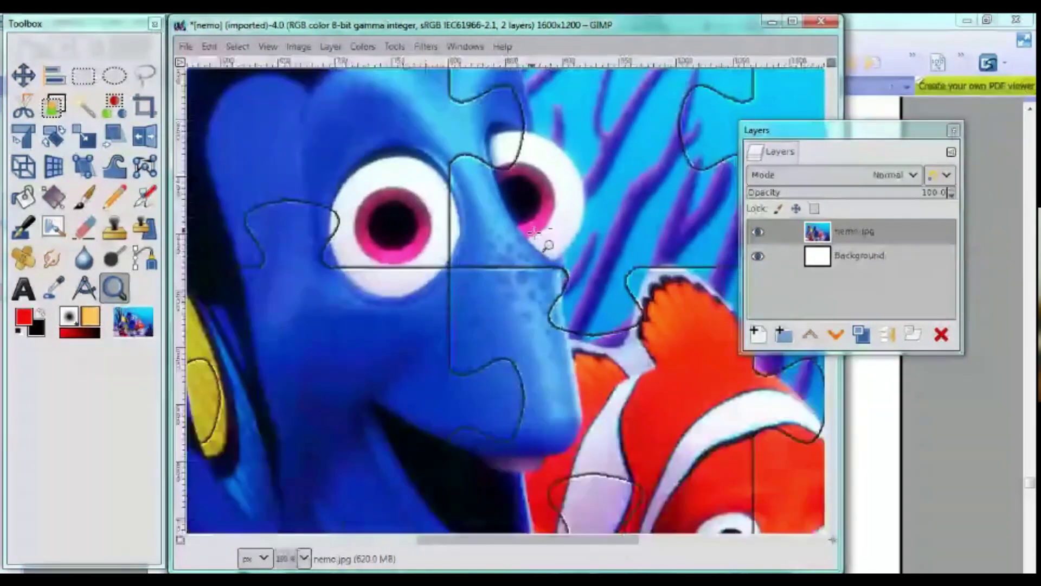
ctrl+click(548, 241)
ctrl+click(548, 242)
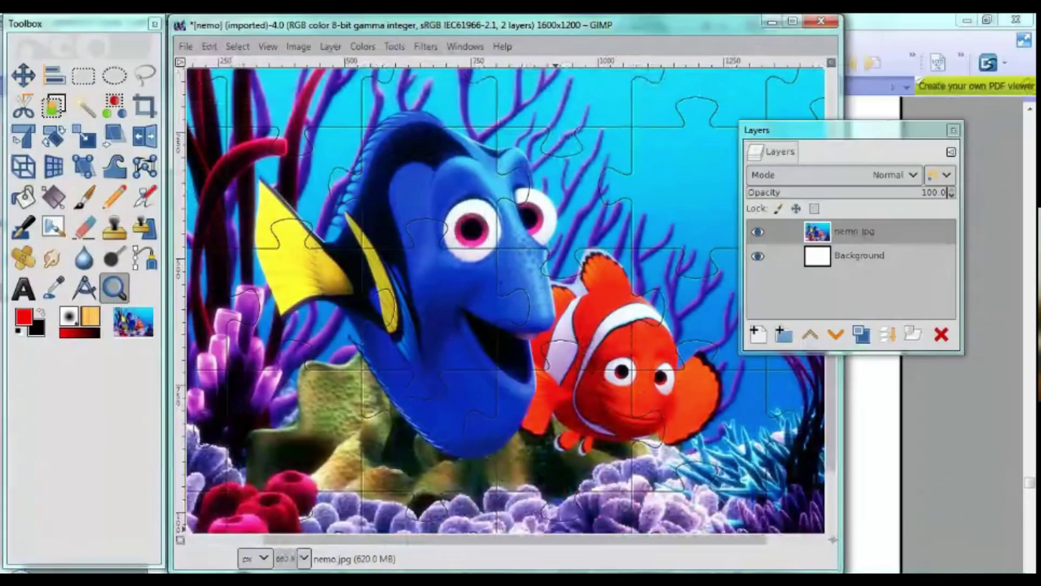
Step: Switch to the handout PDF and scroll down to step 7
key(alt+Tab)
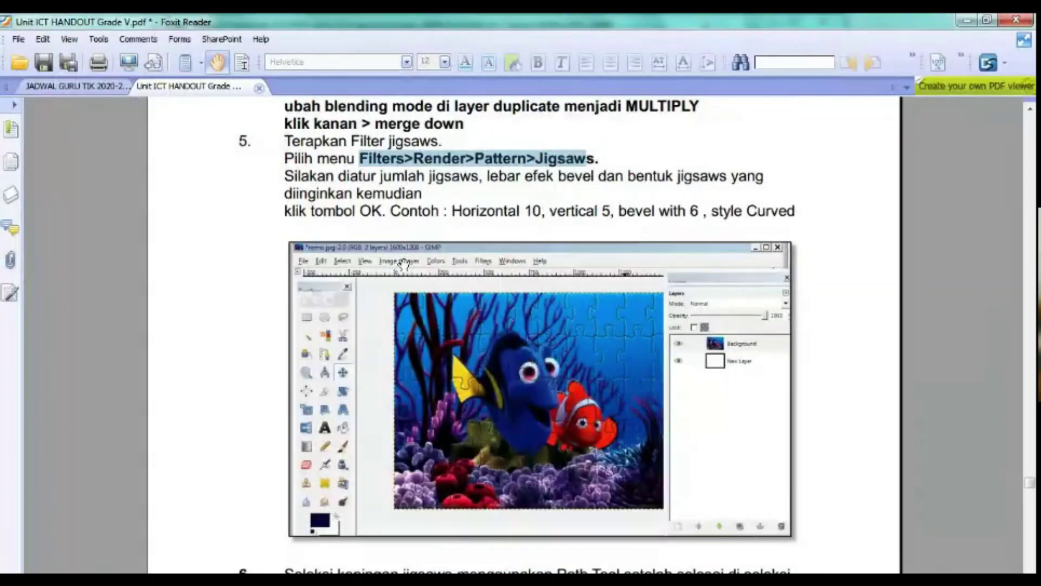
scroll(404, 264, down, 5)
scroll(380, 263, down, 2)
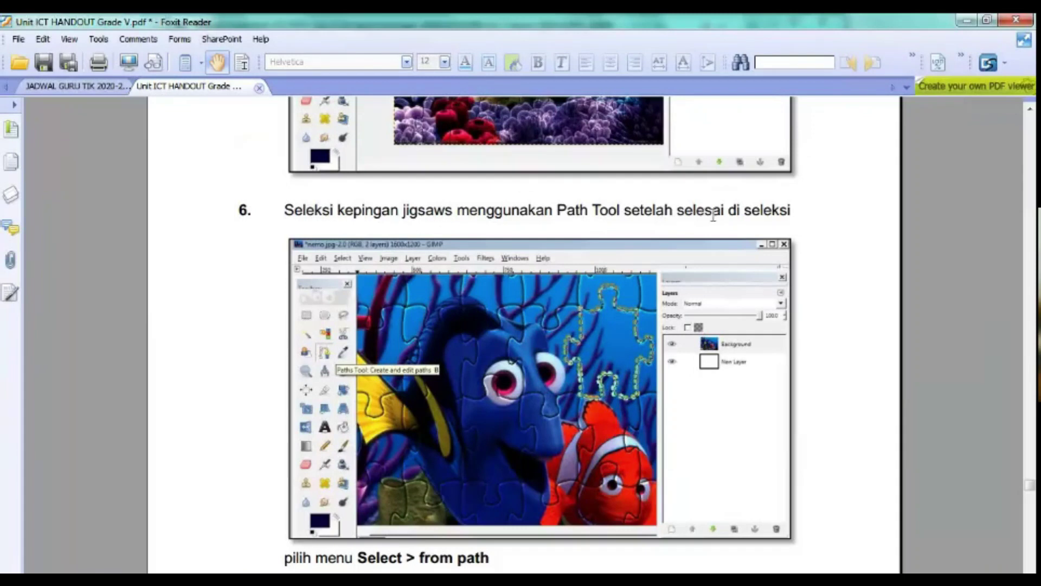
scroll(767, 217, down, 1)
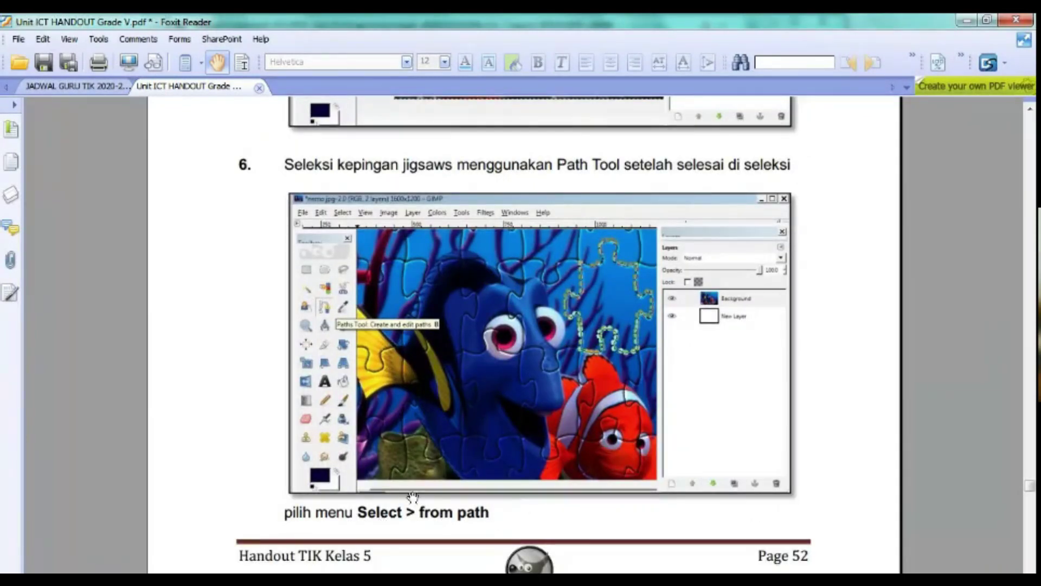
scroll(386, 522, down, 1)
scroll(387, 516, down, 7)
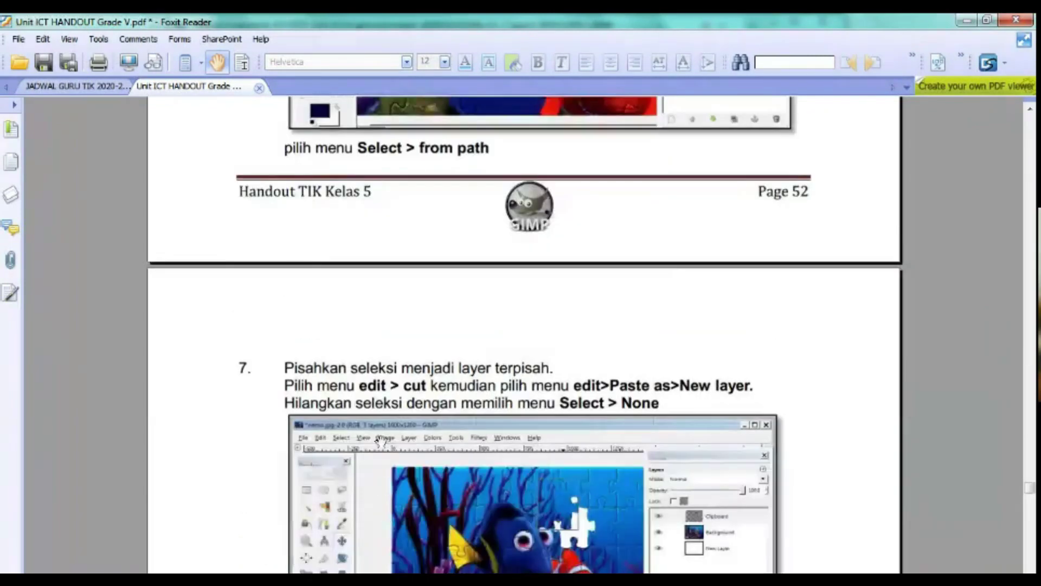
scroll(326, 379, down, 1)
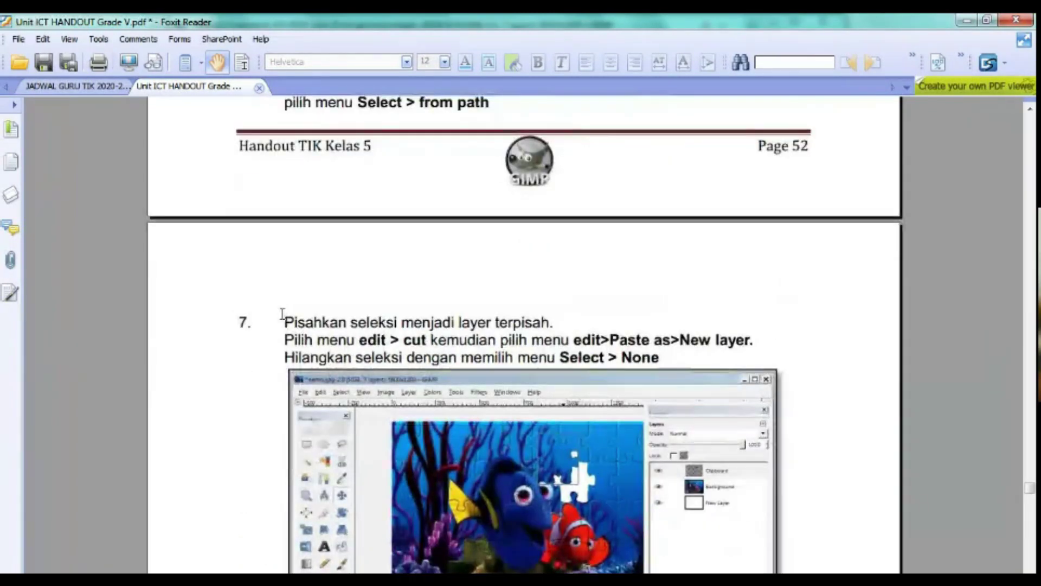
Step: Highlight the 'edit > cut' and 'edit>Paste as>New layer' instructions in step 7
drag(360, 339, 426, 339)
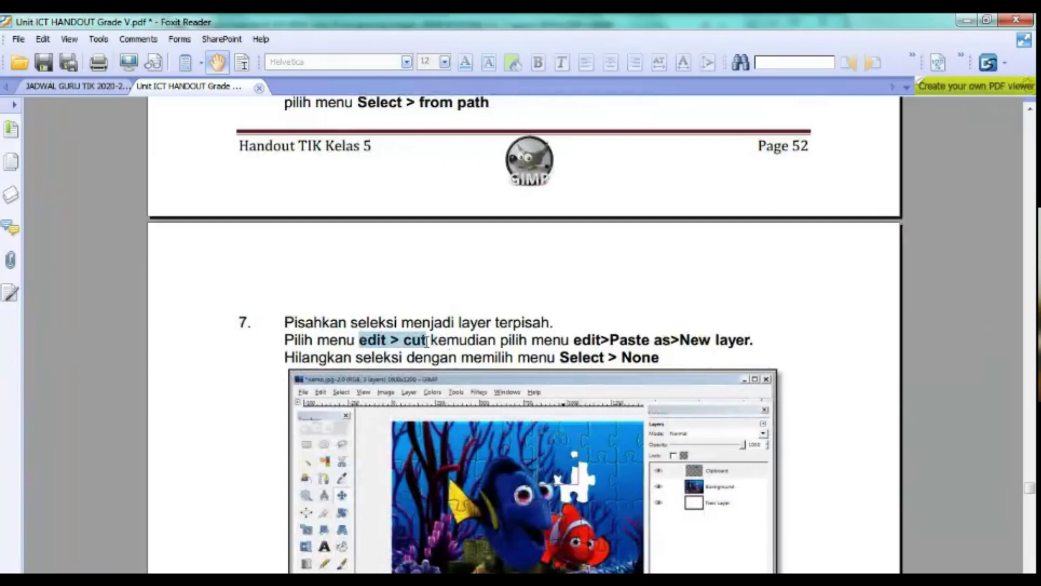
drag(574, 339, 755, 342)
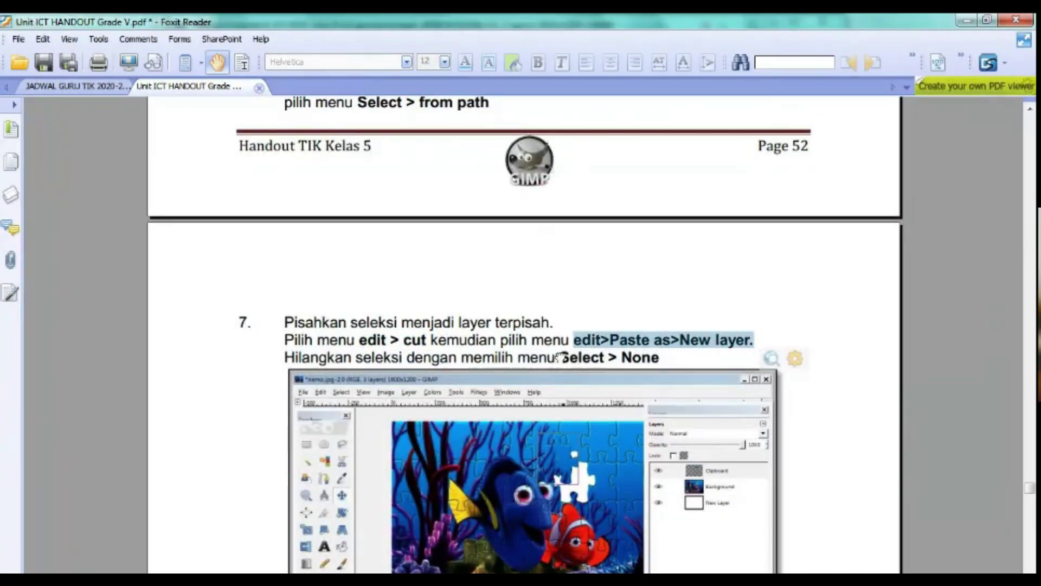
scroll(543, 347, up, 5)
scroll(531, 336, up, 3)
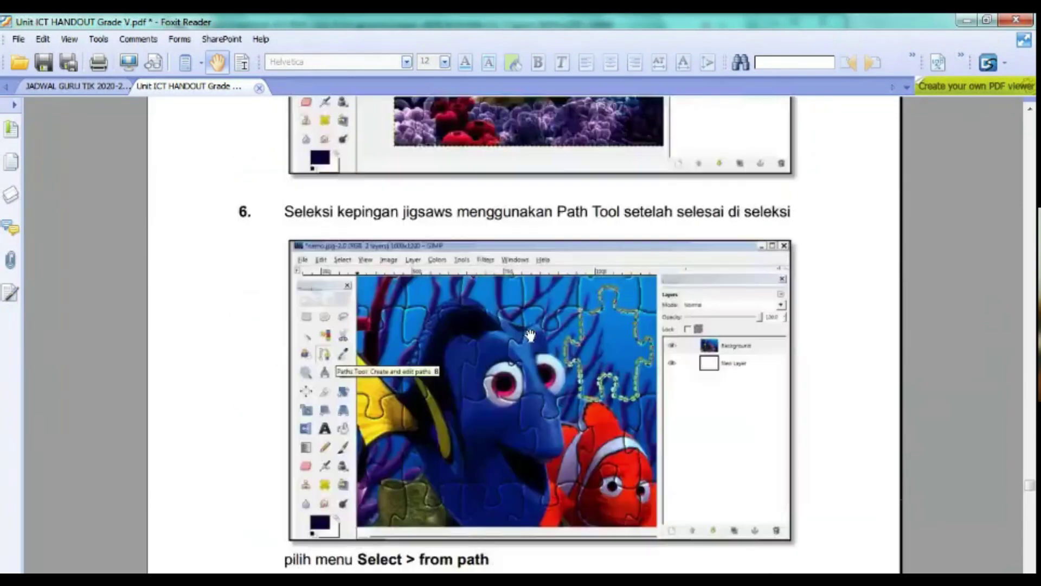
scroll(530, 336, down, 3)
scroll(535, 336, down, 5)
scroll(541, 336, down, 3)
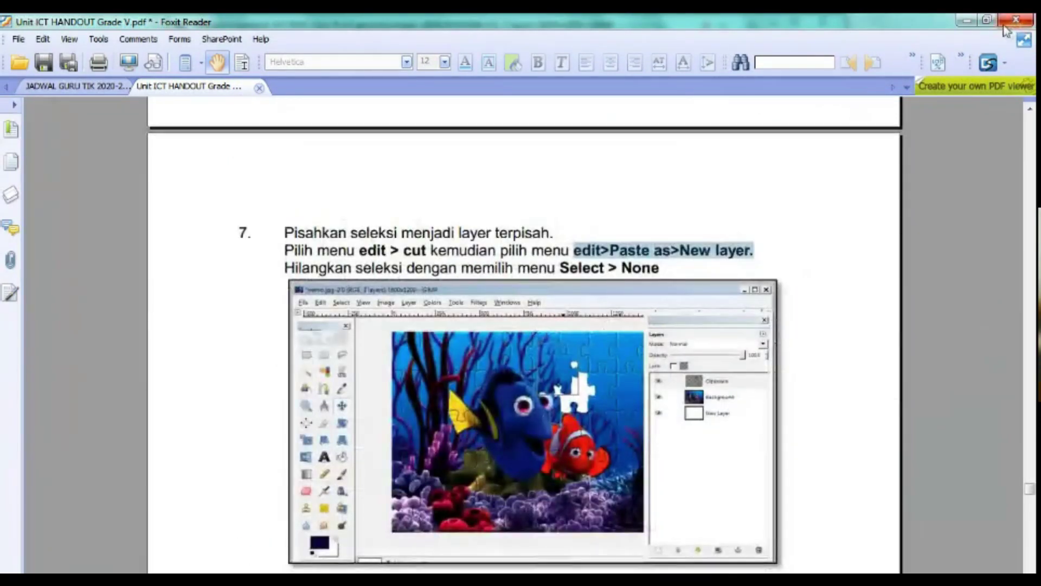
Step: Minimize the handout, choose the Paths tool, and move the Layers panel to the right
click(971, 21)
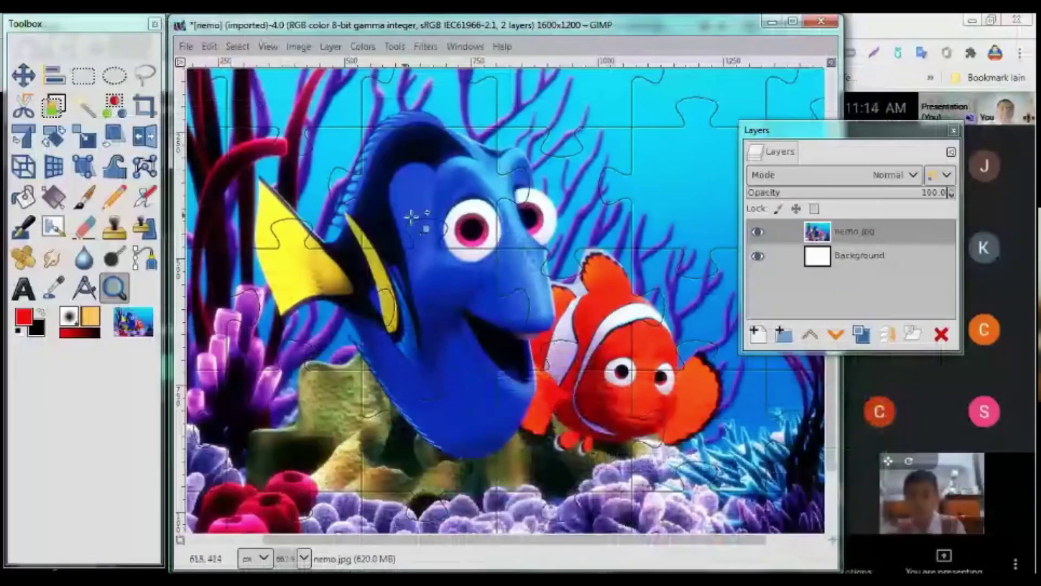
click(149, 263)
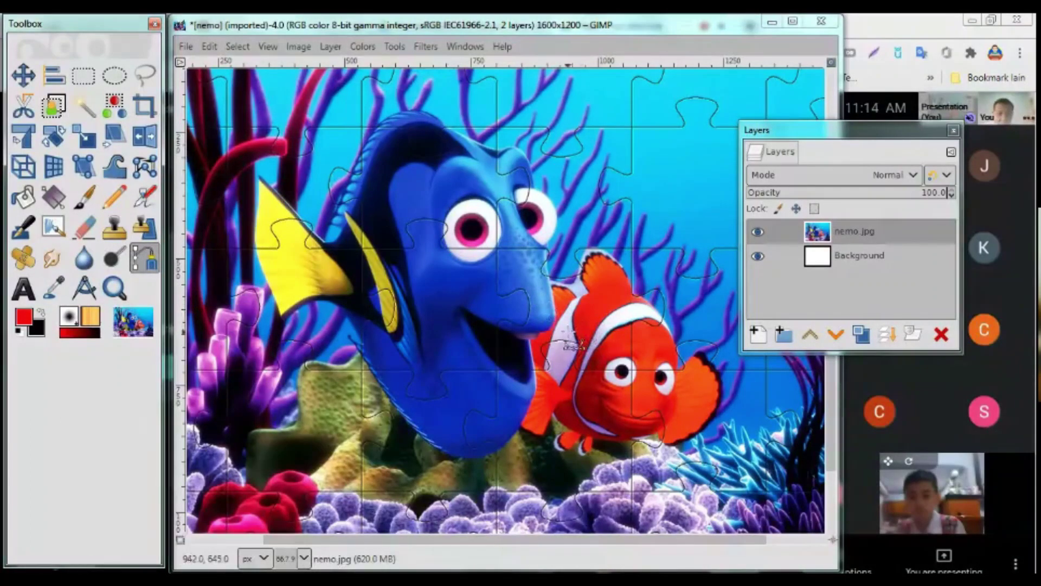
ctrl+scroll(579, 333, up, 3)
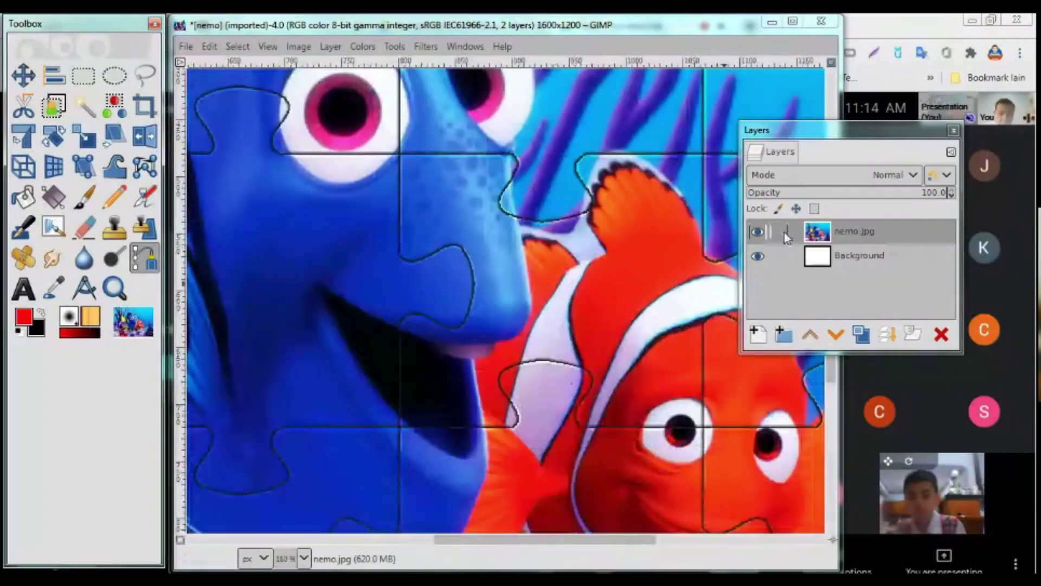
drag(818, 139, 926, 143)
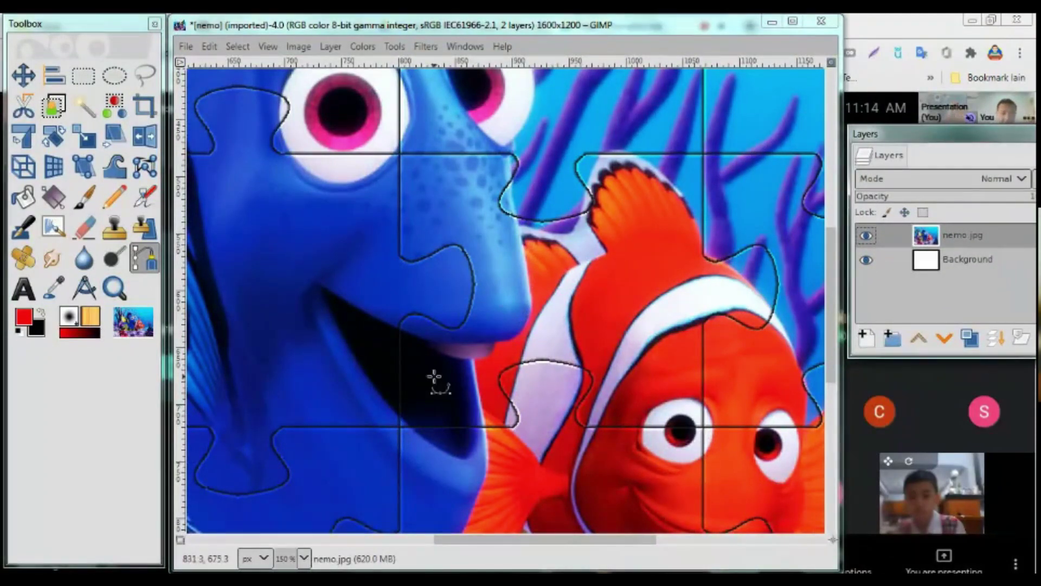
Step: Zoom to 400% on a jigsaw piece corner near Dory's head
scroll(600, 407, down, 3)
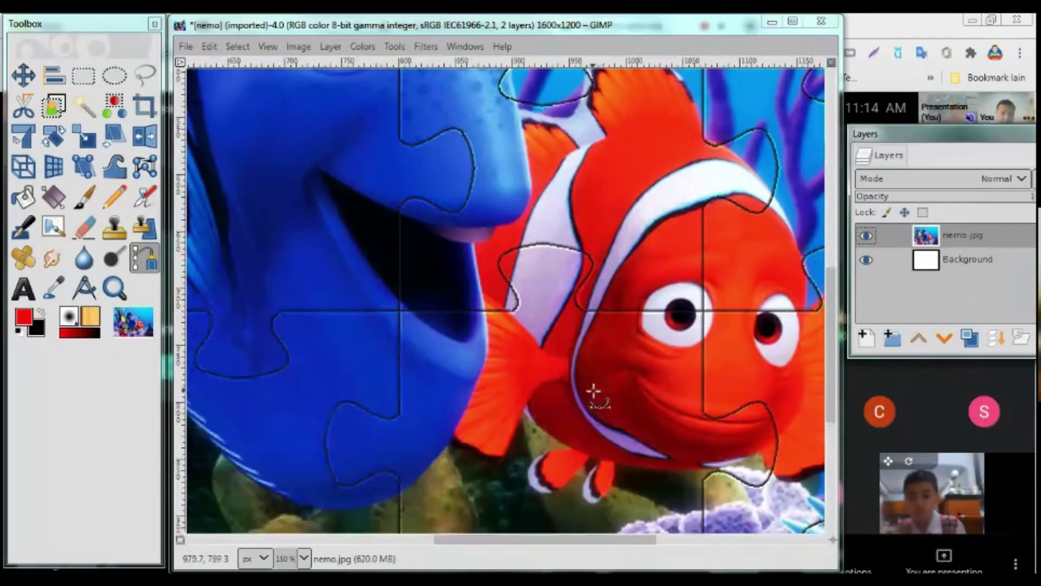
scroll(593, 400, down, 3)
scroll(591, 386, up, 3)
scroll(515, 304, down, 1)
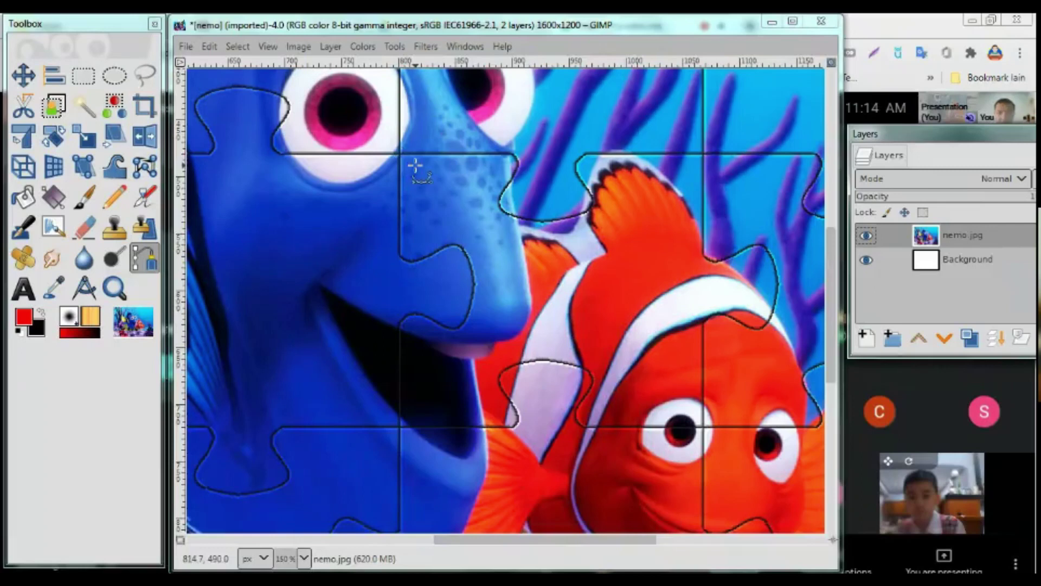
scroll(415, 165, up, 2)
scroll(414, 168, up, 1)
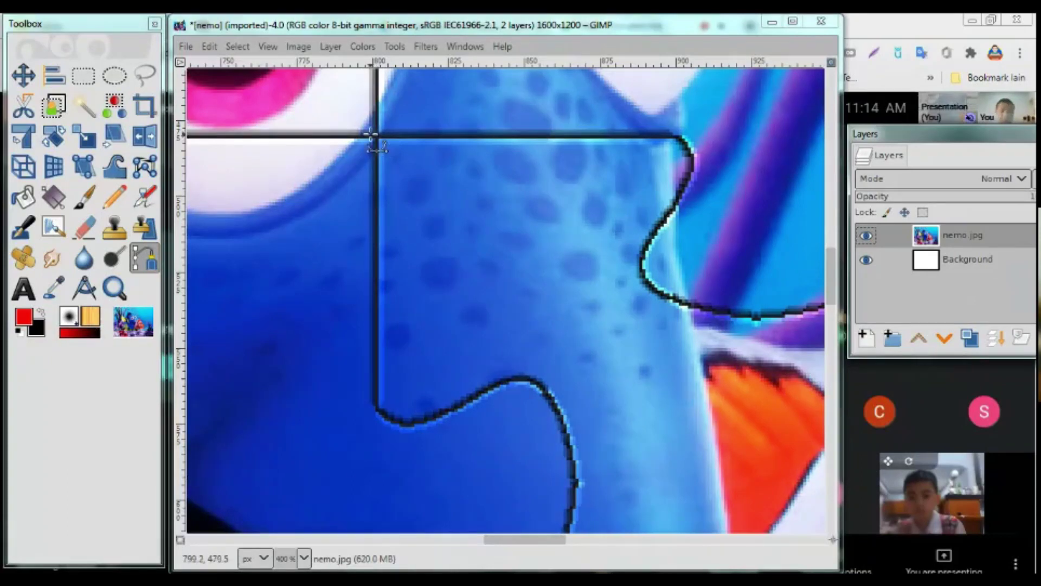
Step: Start the path at the piece corner and trace the top edge and tab curve down to its lower edge
click(376, 136)
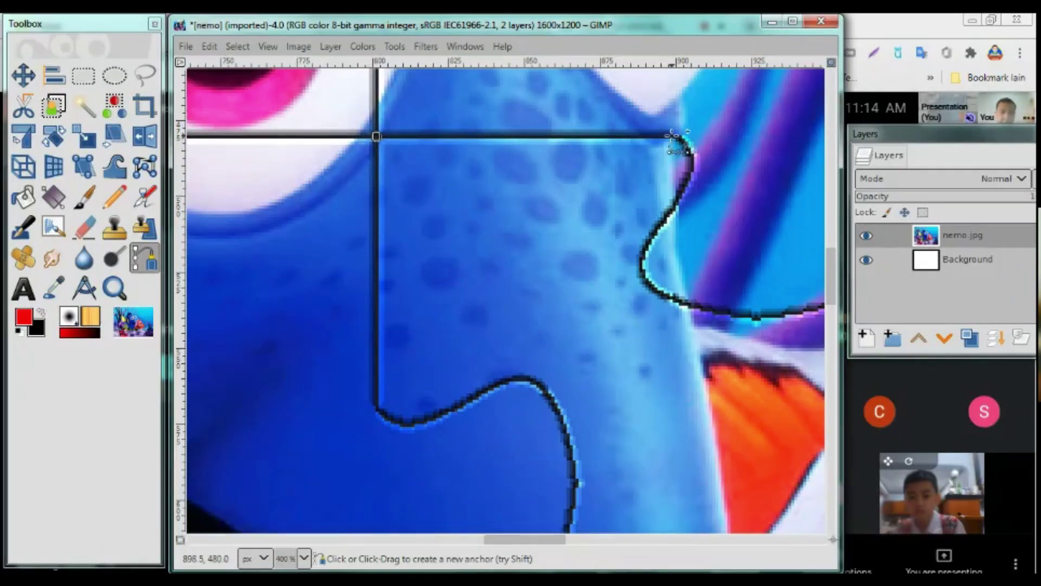
click(672, 135)
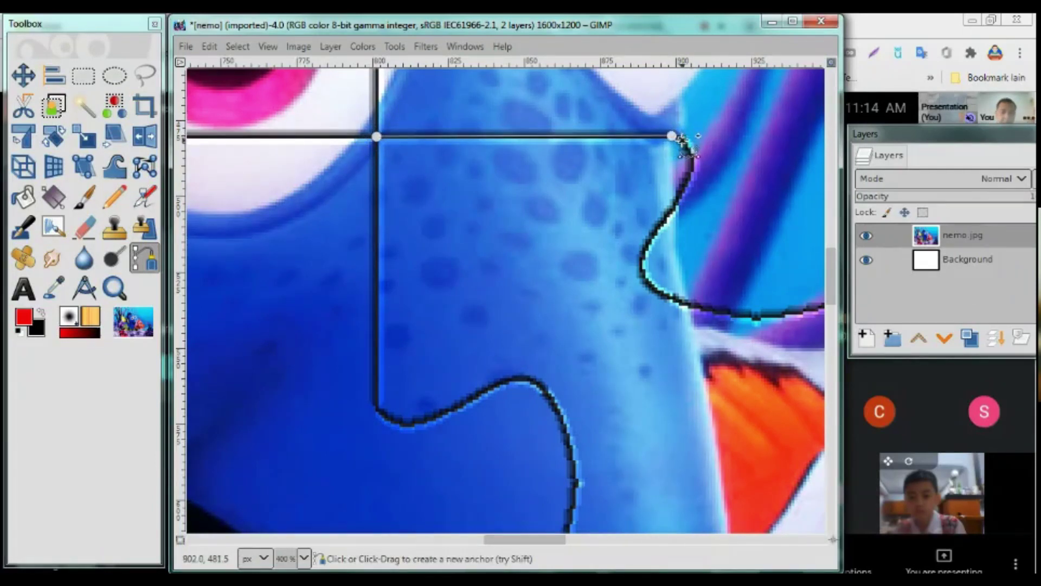
click(681, 140)
click(693, 159)
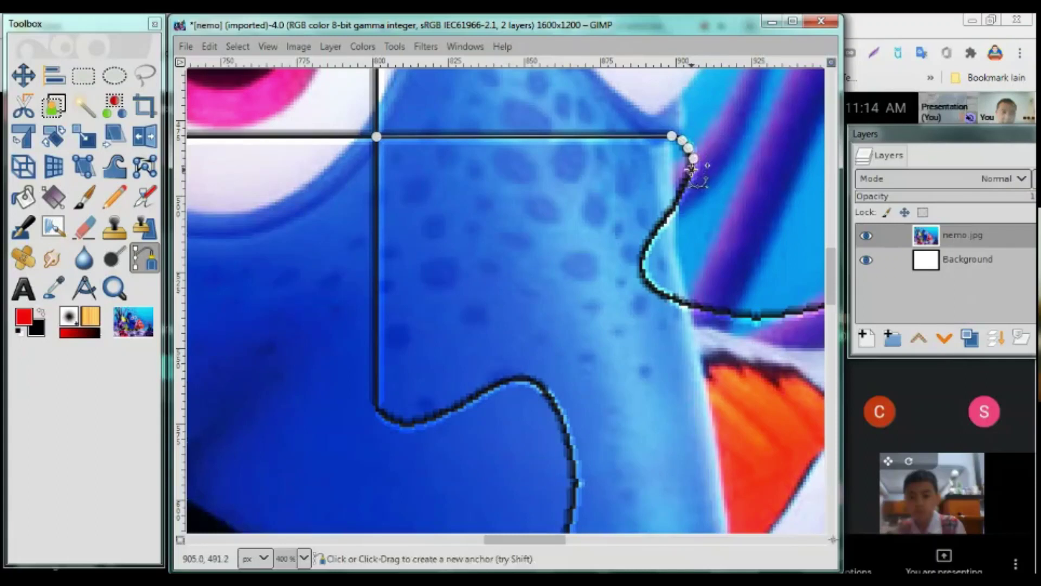
click(691, 170)
click(678, 200)
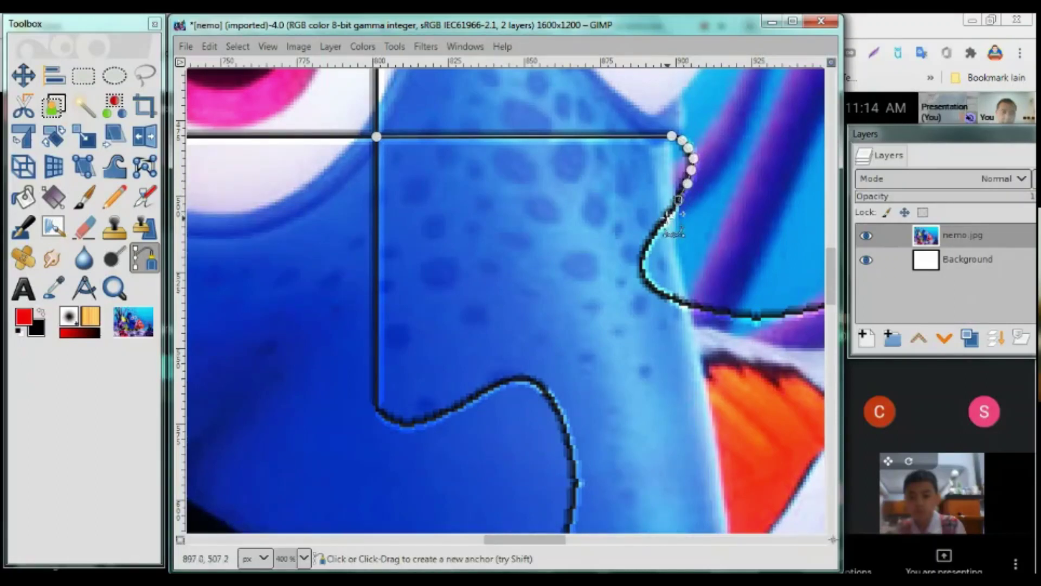
click(667, 218)
click(654, 232)
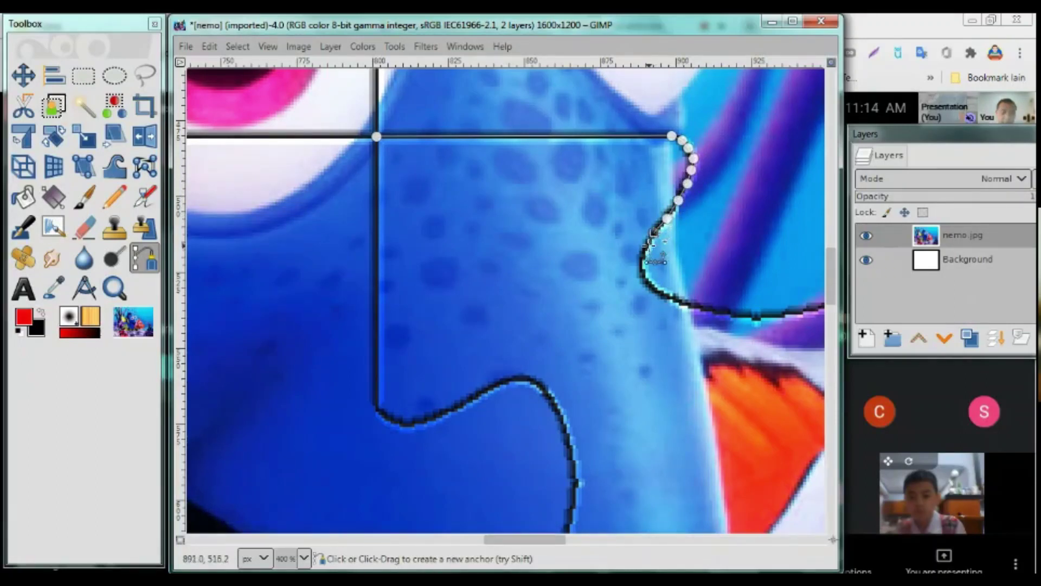
click(647, 248)
click(642, 260)
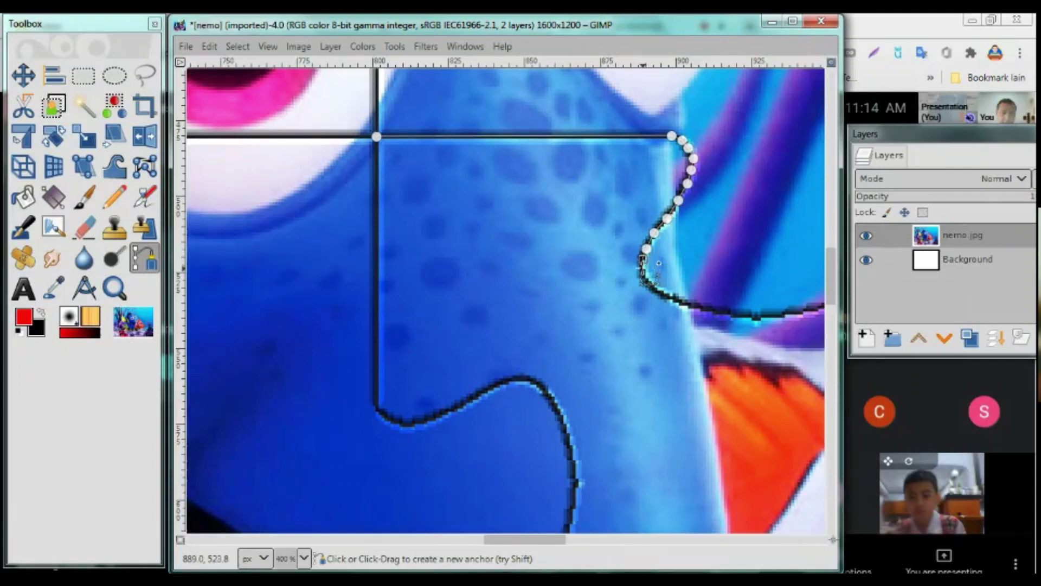
click(643, 271)
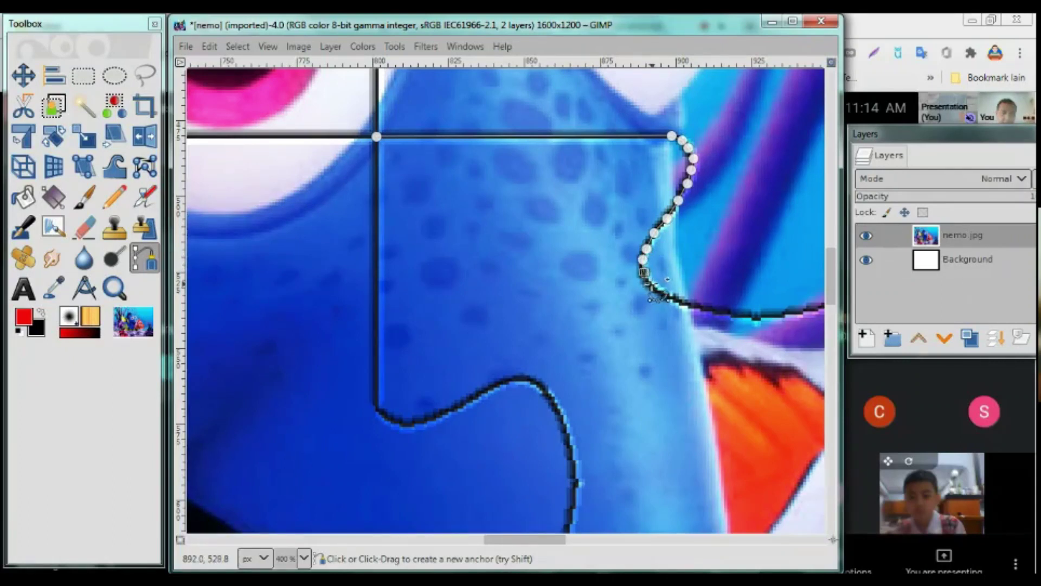
click(652, 284)
click(678, 298)
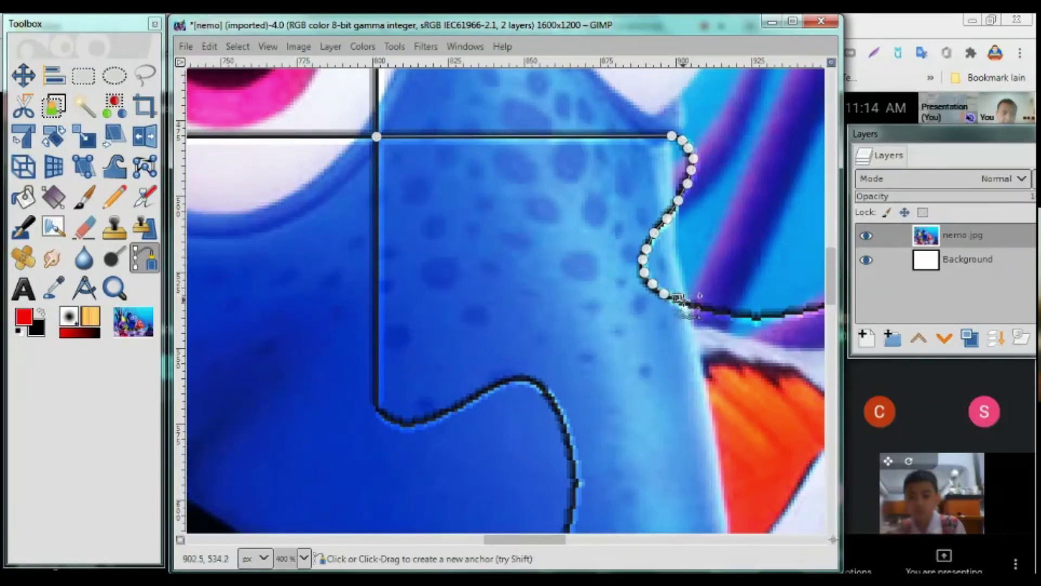
click(720, 308)
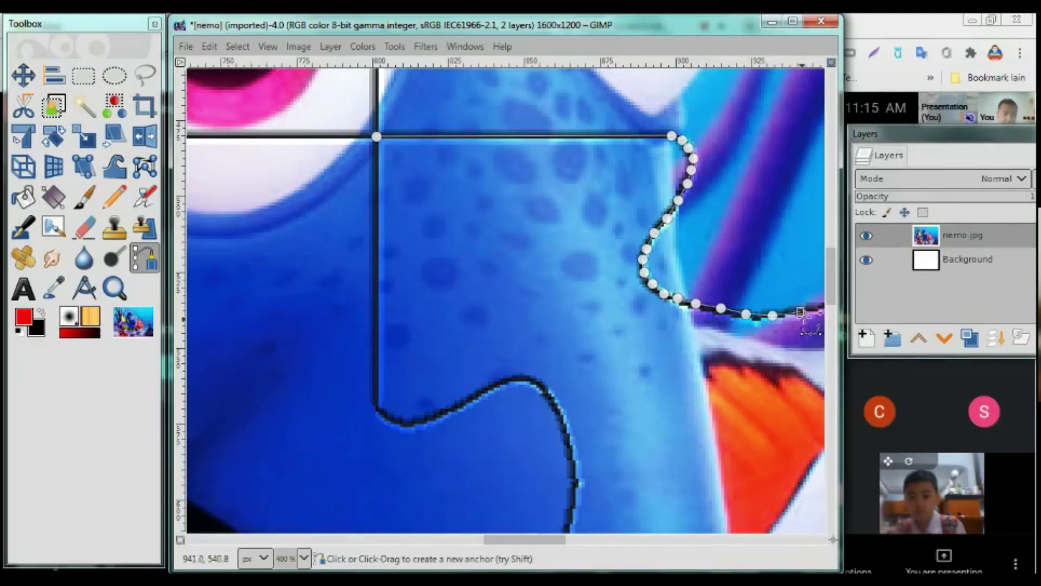
Step: Trace the tab's bottom edge up beside Nemo's fin to its top corner, then along the top edge
drag(532, 540, 586, 541)
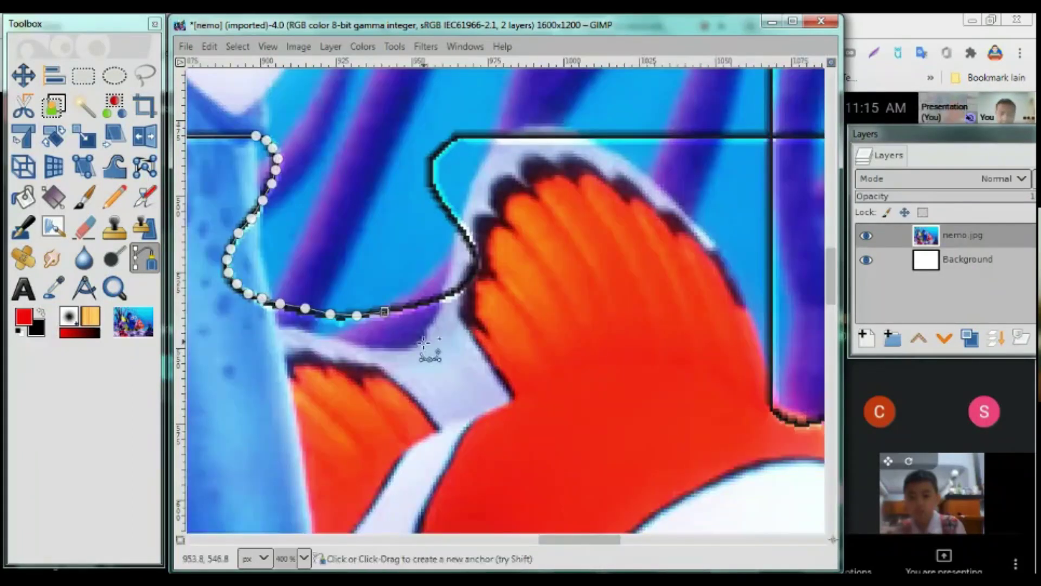
click(436, 299)
click(455, 292)
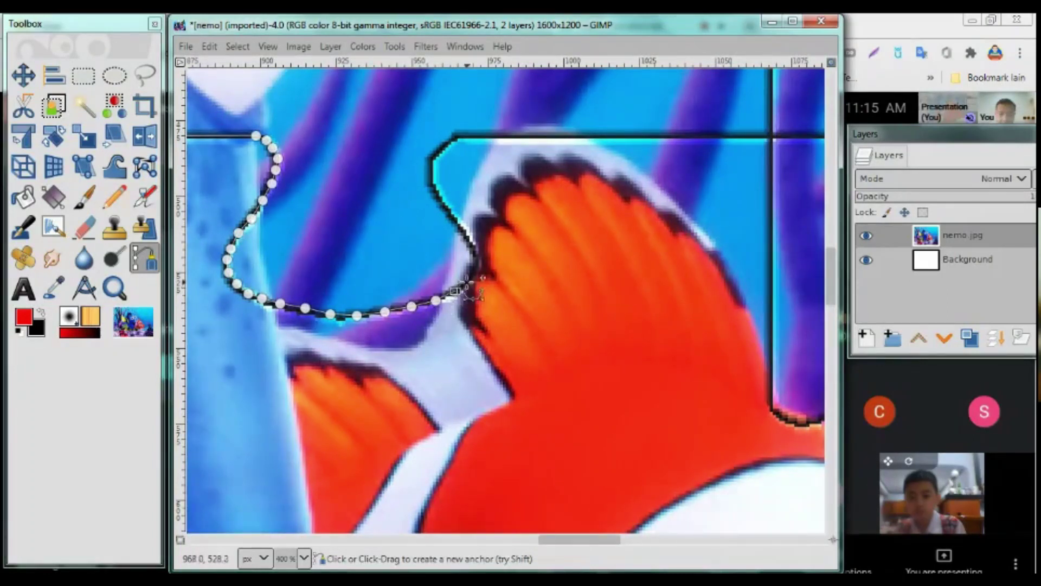
click(466, 282)
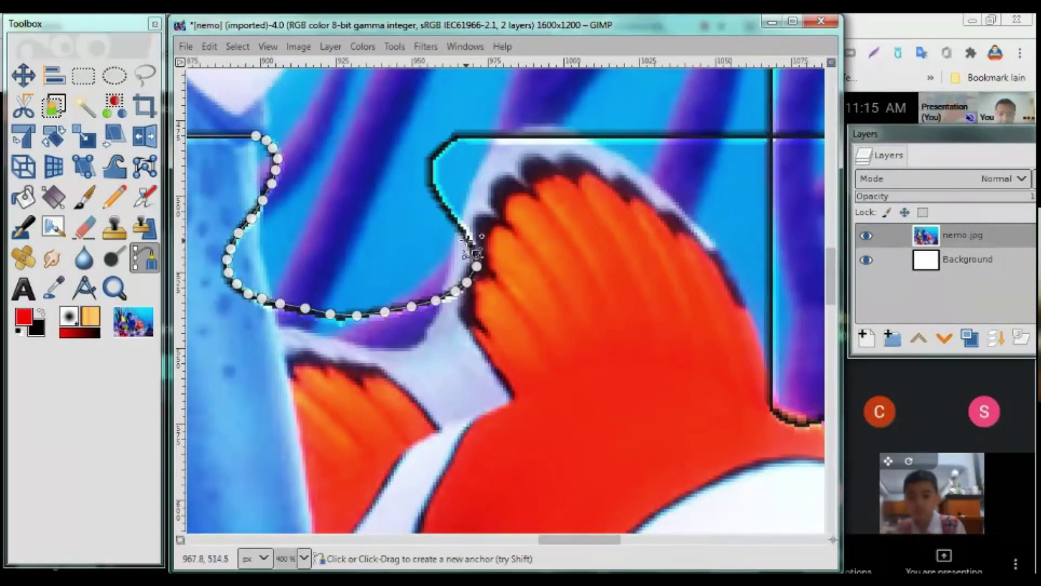
click(464, 236)
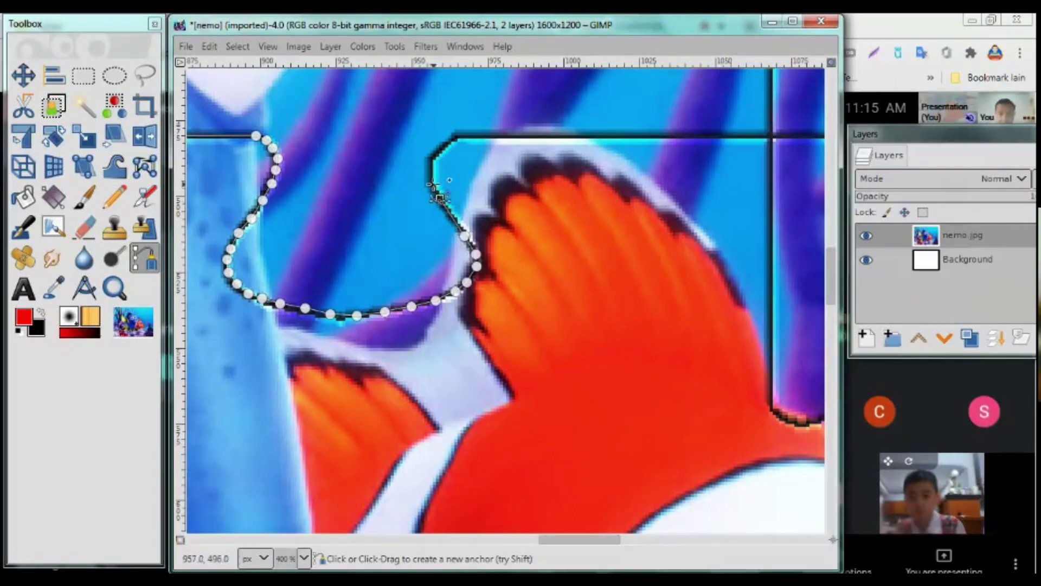
click(440, 199)
click(430, 160)
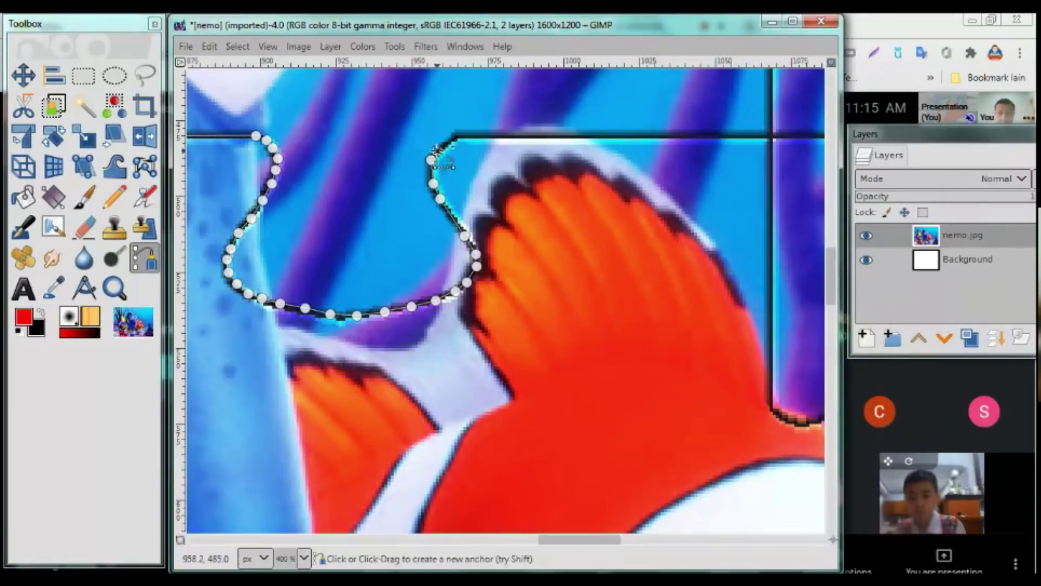
click(455, 139)
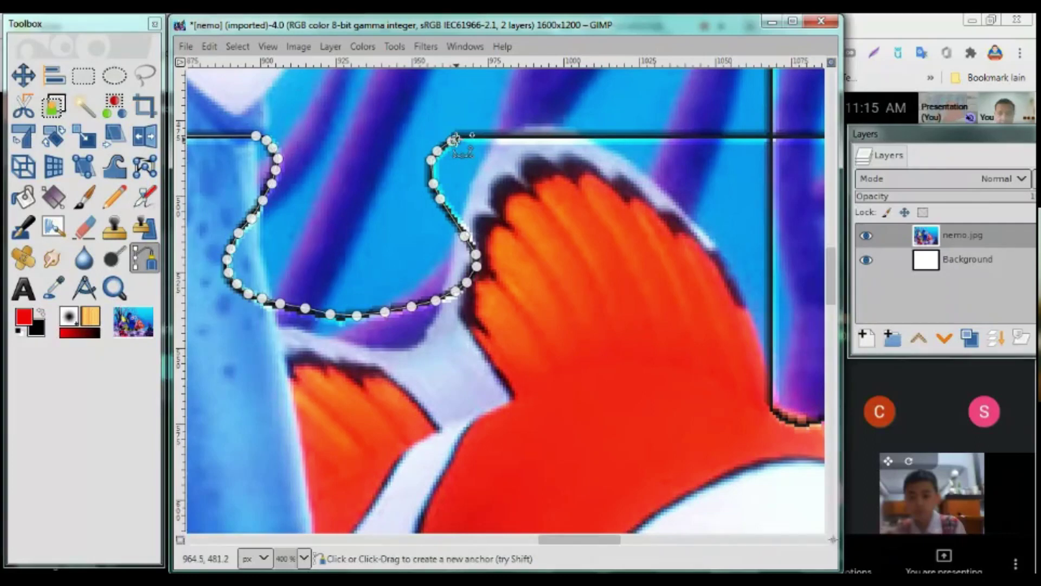
click(773, 137)
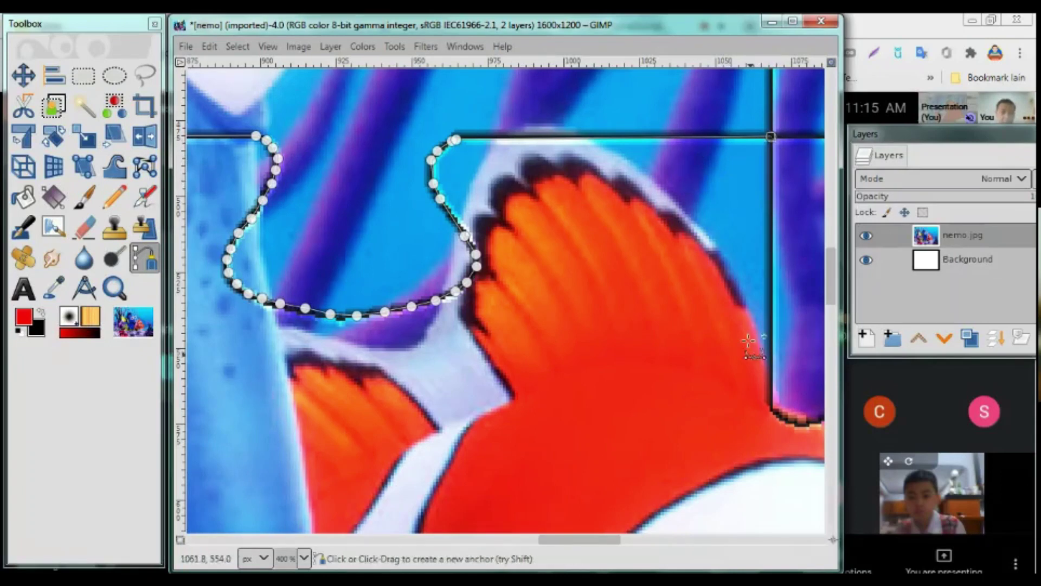
Step: Extend the path down the piece's right edge, then anchor points over the next tab's top curve
scroll(754, 347, down, 5)
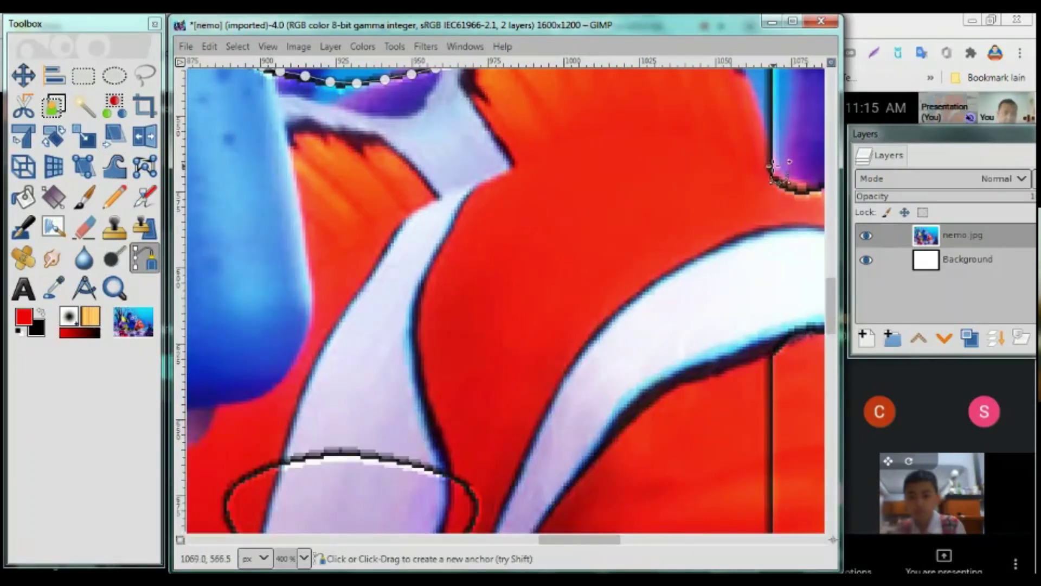
click(771, 168)
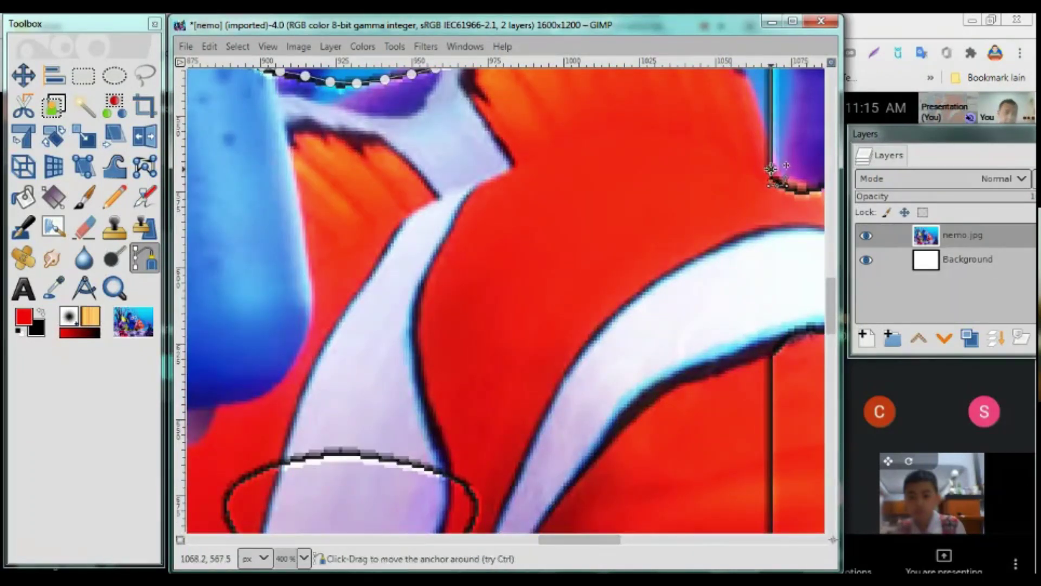
drag(560, 541, 607, 541)
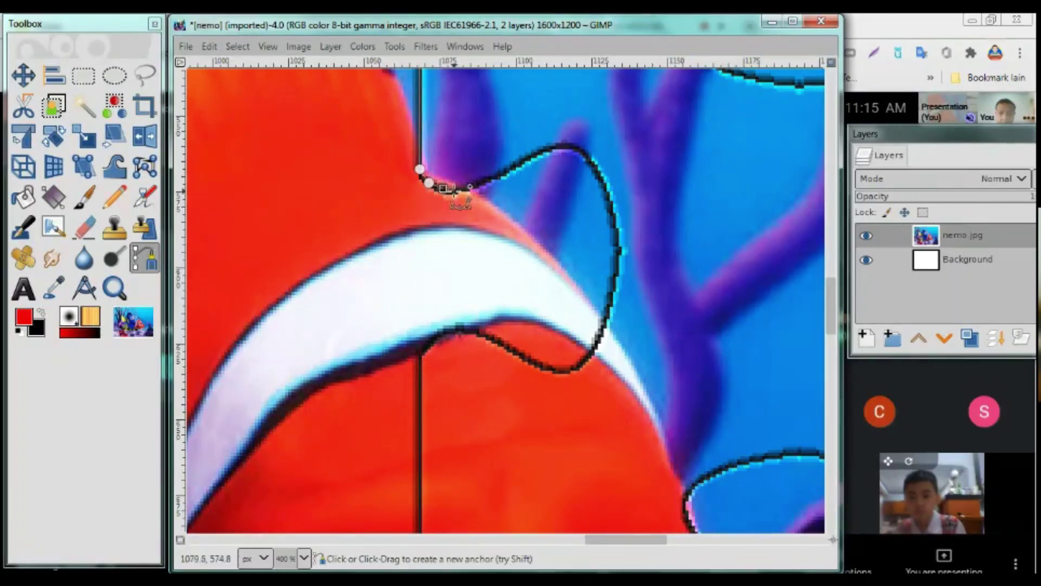
click(454, 191)
click(469, 186)
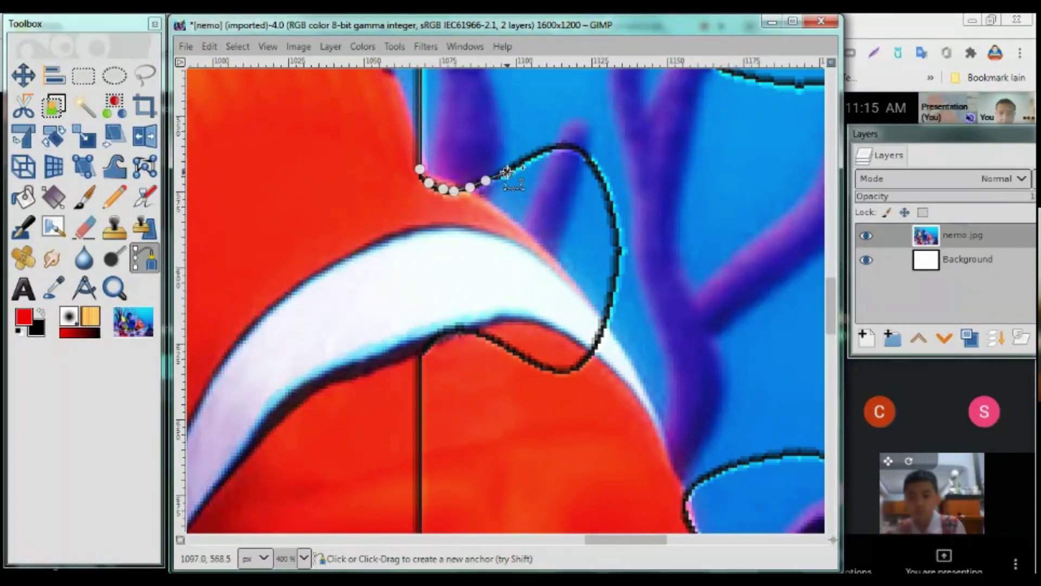
click(506, 173)
click(525, 162)
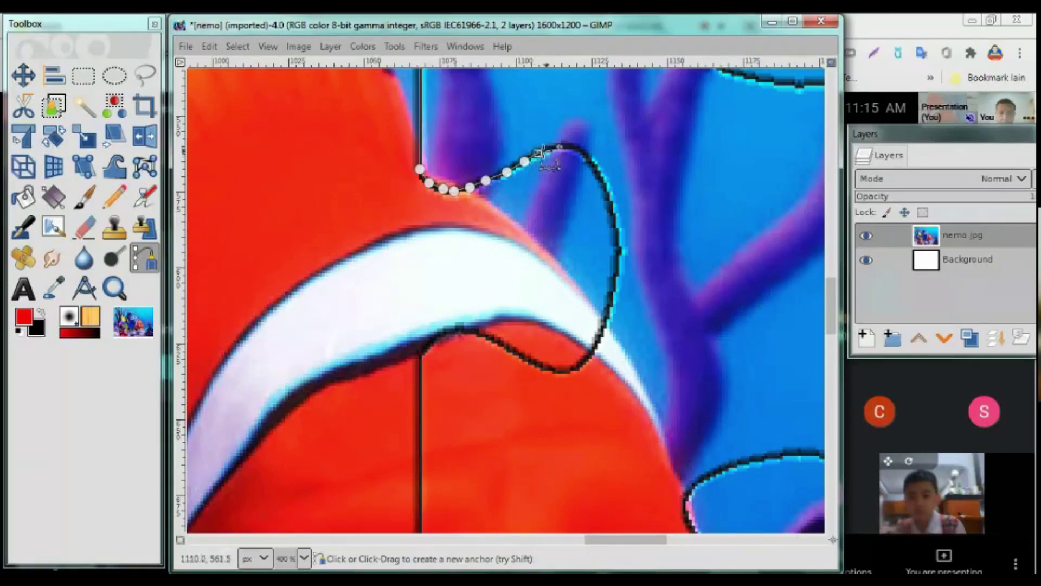
click(556, 147)
click(566, 147)
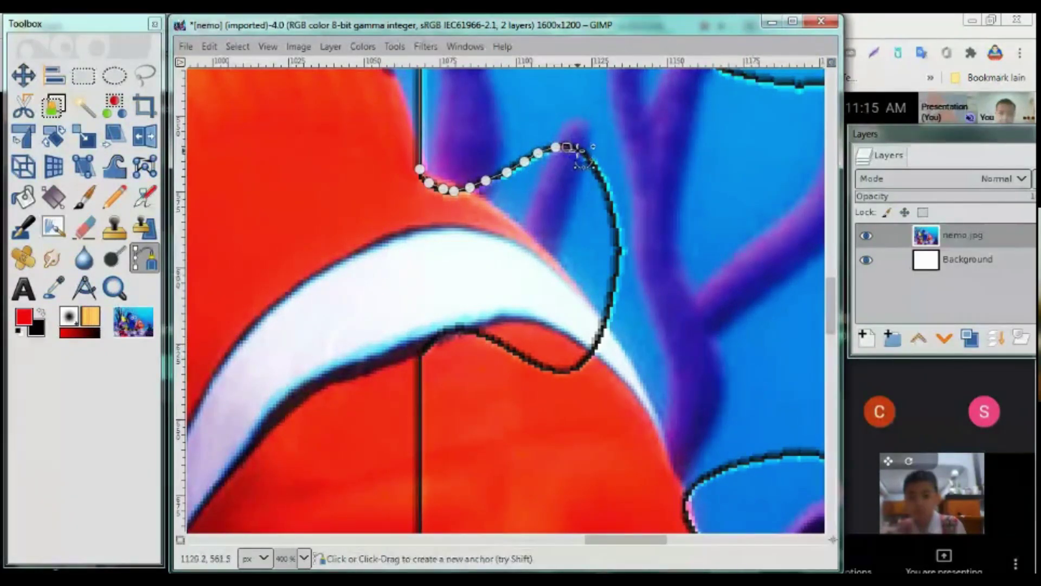
click(589, 161)
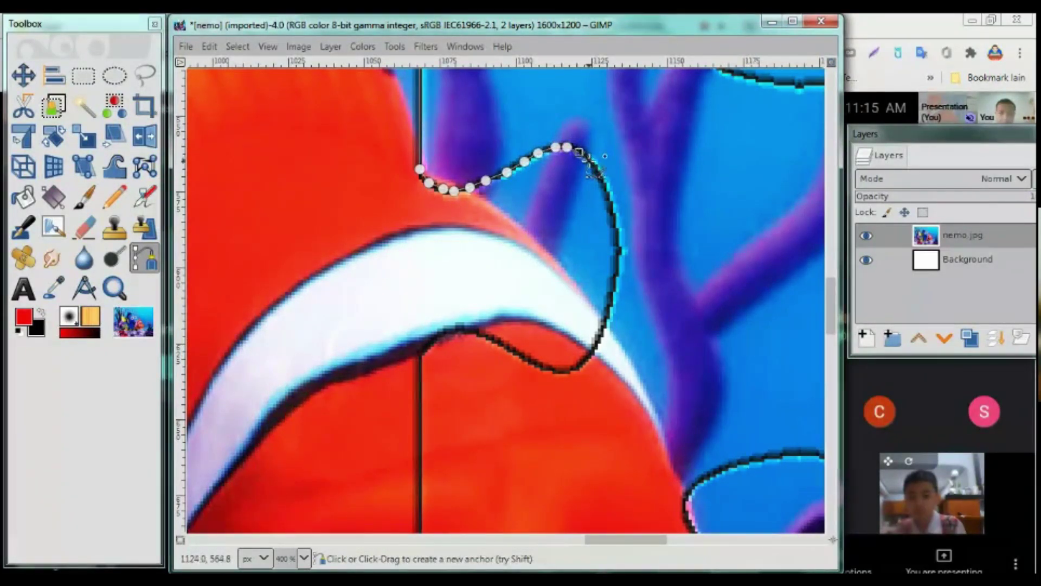
click(600, 175)
Step: Trace down the tab's right side, across the white stripe, and back to the vertical cut line
click(616, 230)
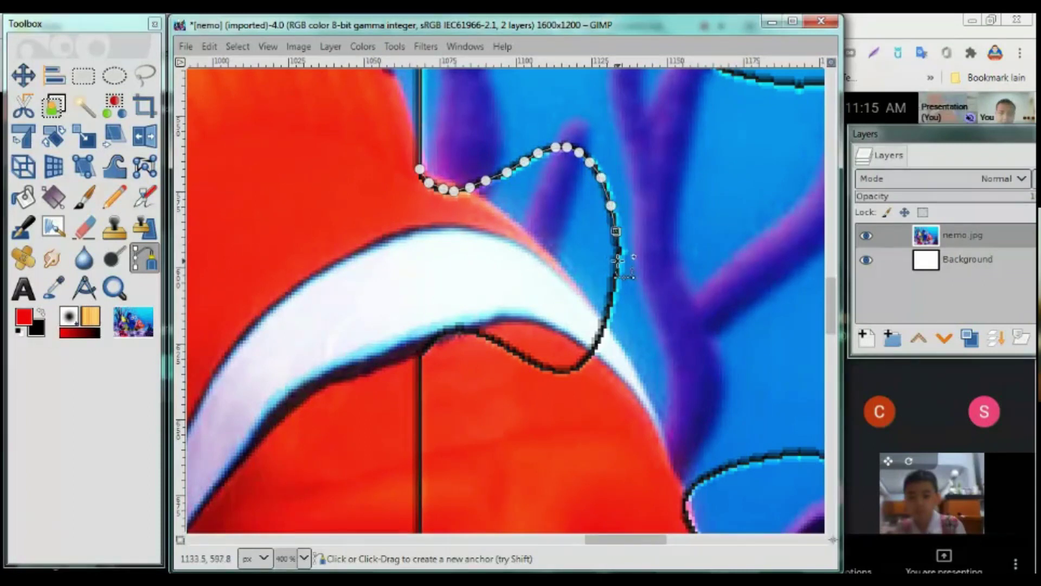
click(616, 263)
click(611, 287)
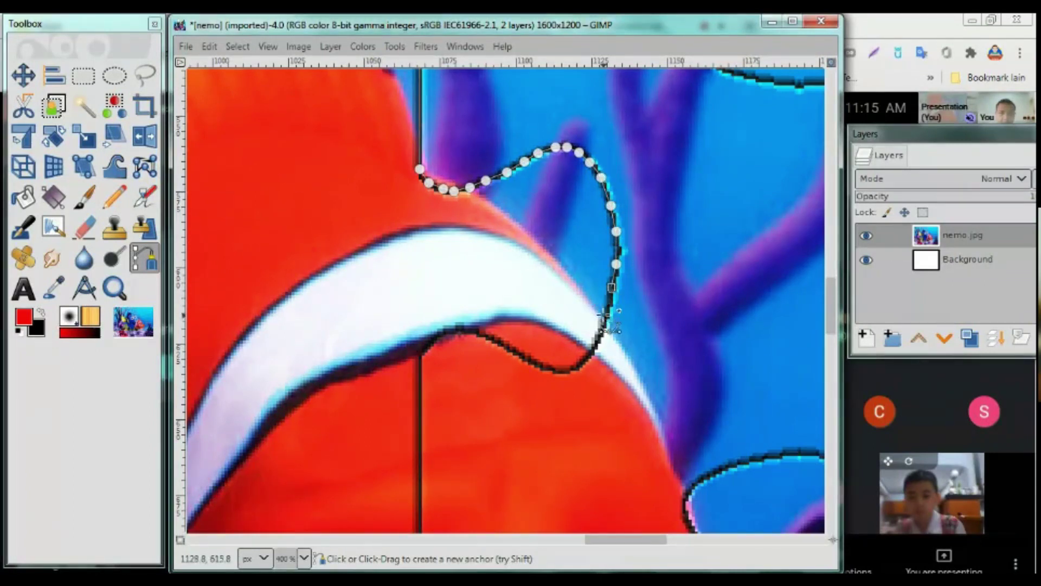
click(602, 324)
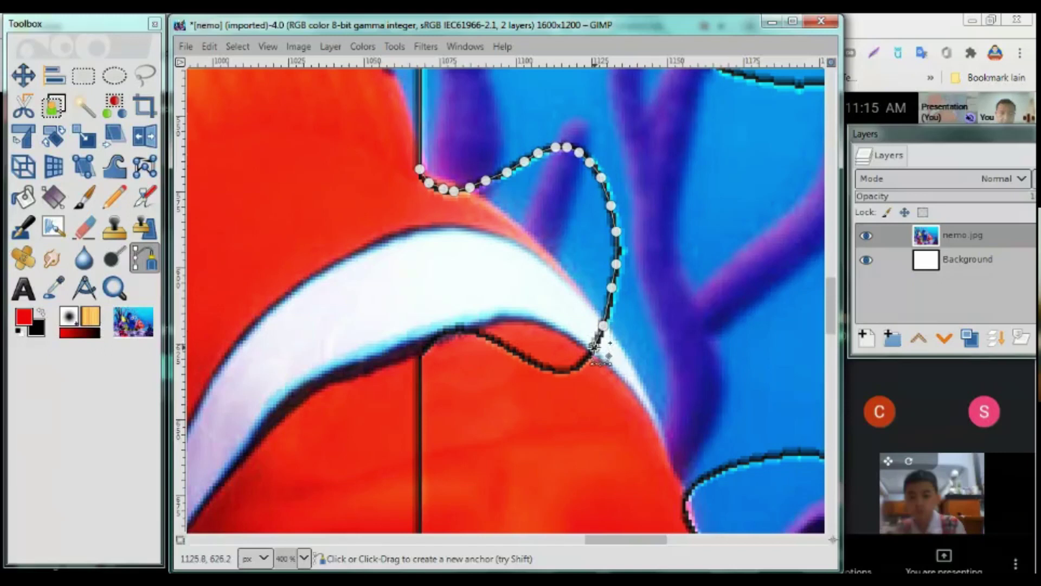
click(594, 346)
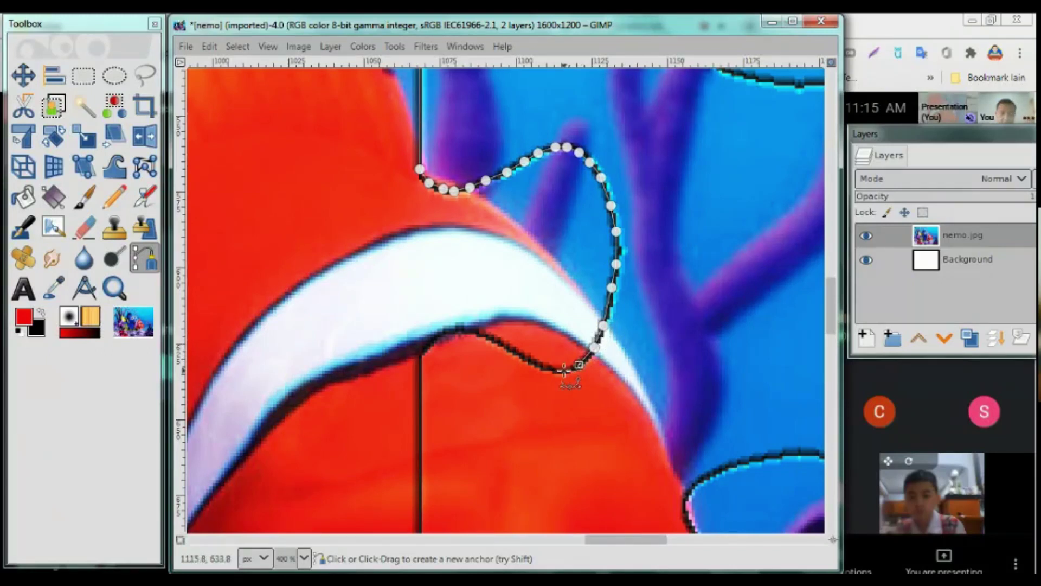
click(541, 366)
click(517, 354)
click(488, 336)
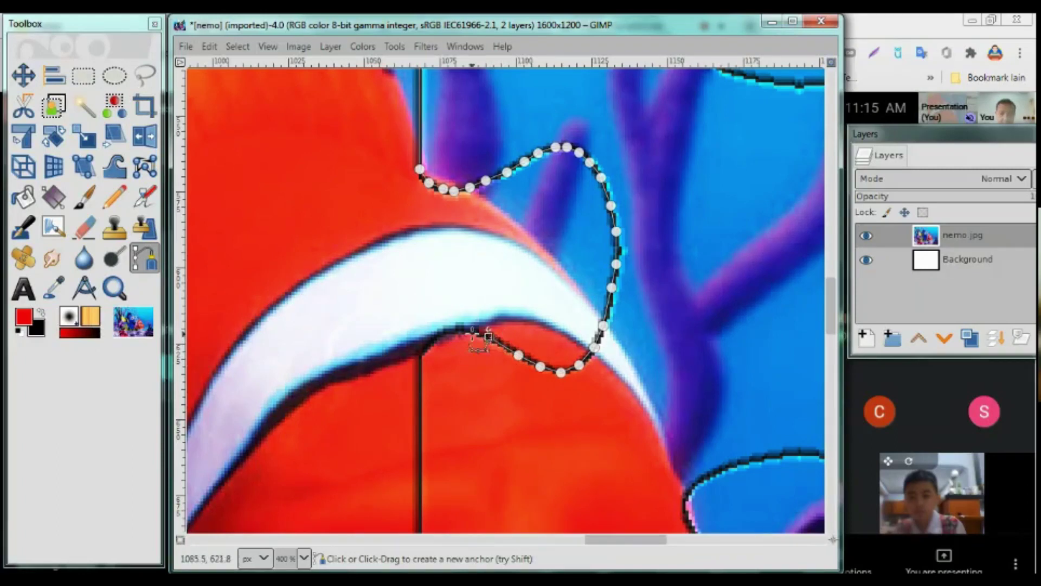
click(466, 329)
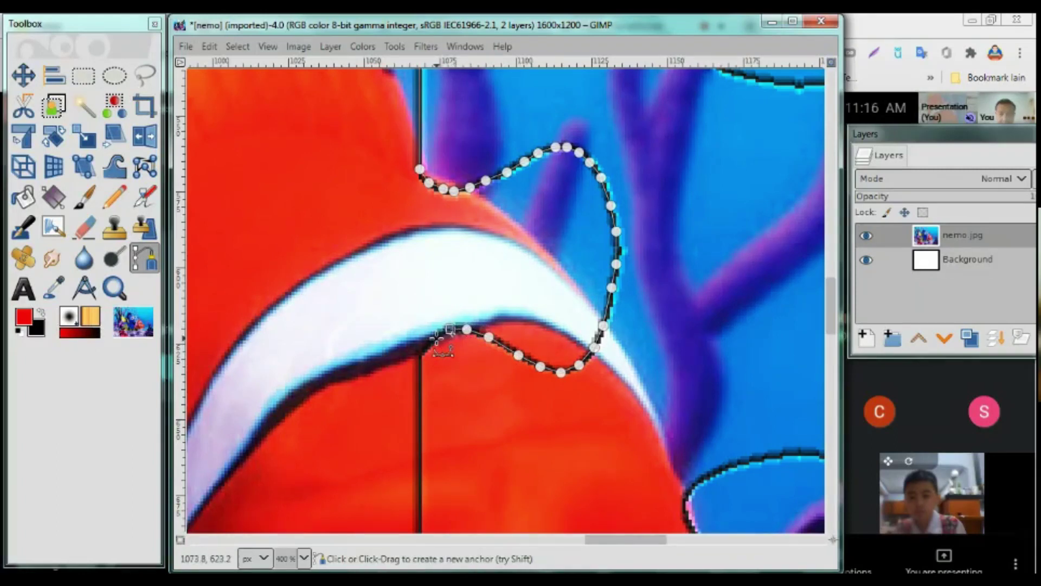
click(437, 338)
click(418, 357)
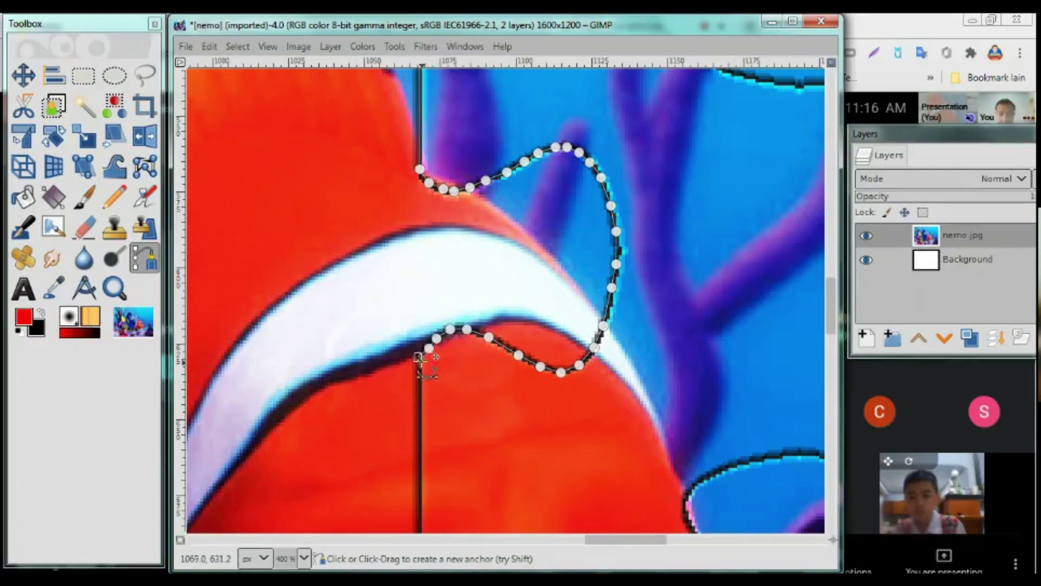
Step: Anchor the path at the cut-line crossing, run along the horizontal line, and trace up the tab's right edge
scroll(417, 408, down, 6)
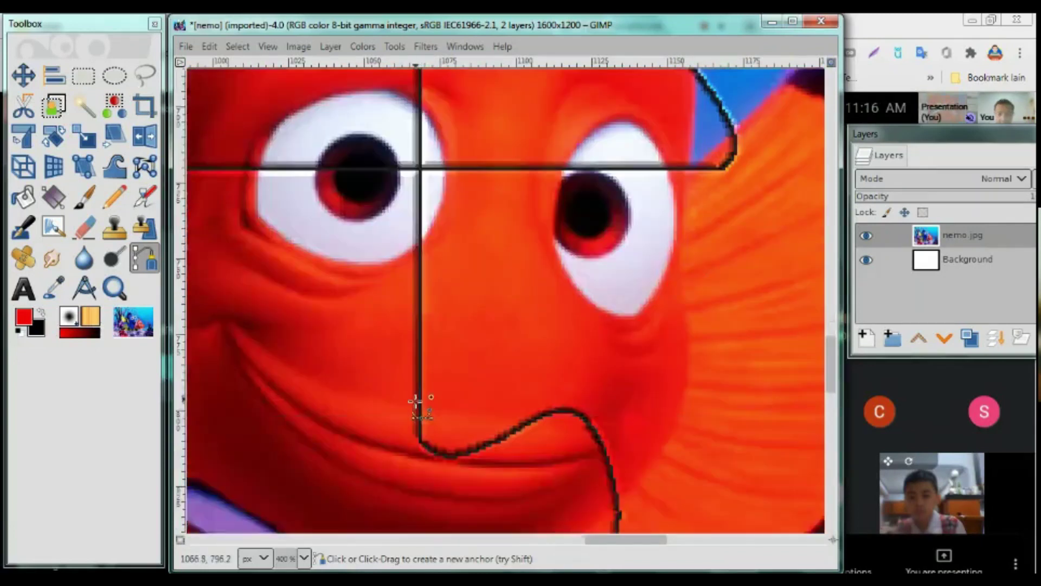
scroll(418, 404, up, 3)
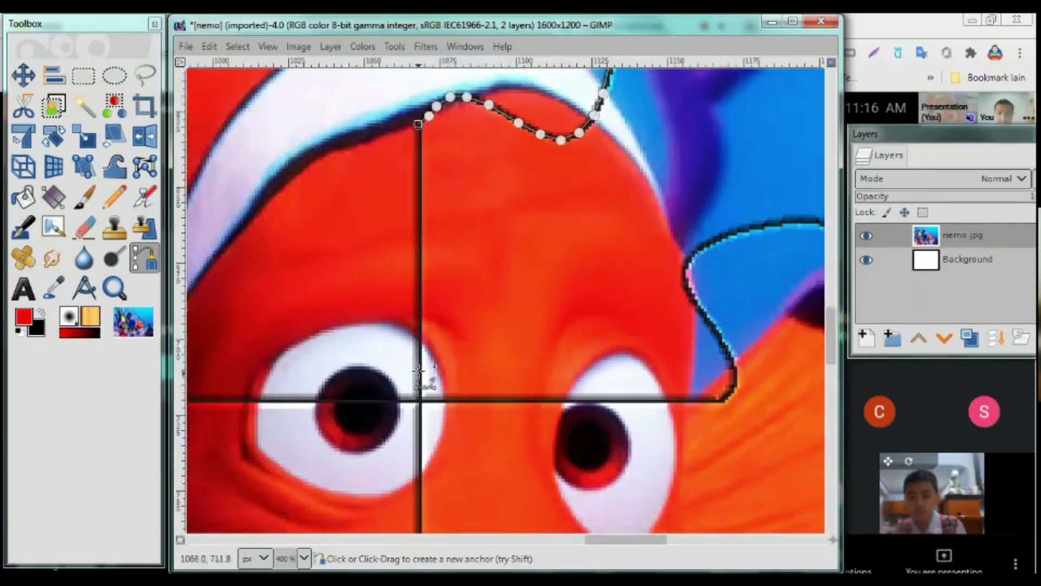
click(420, 401)
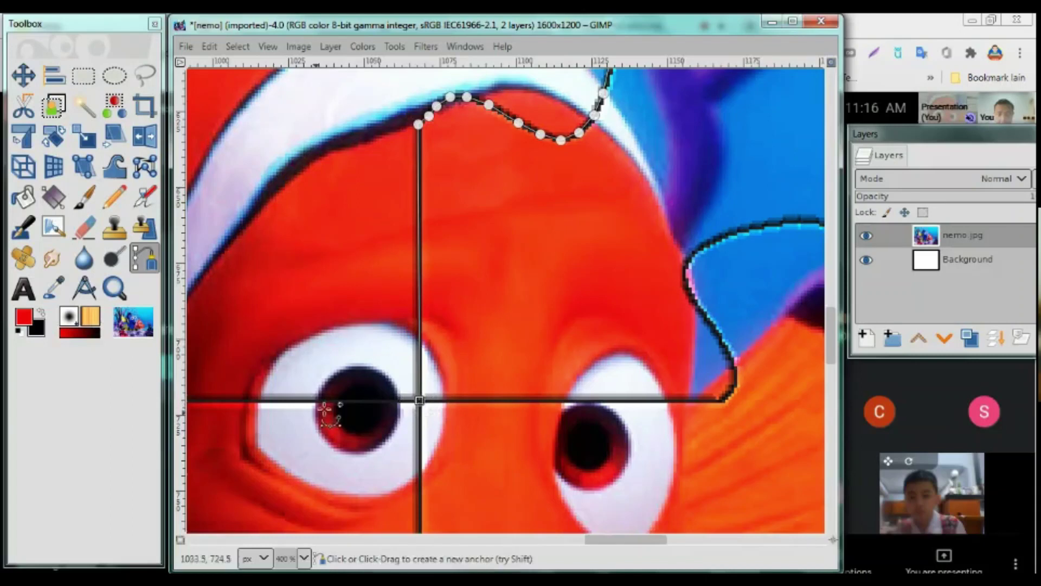
drag(620, 539, 552, 542)
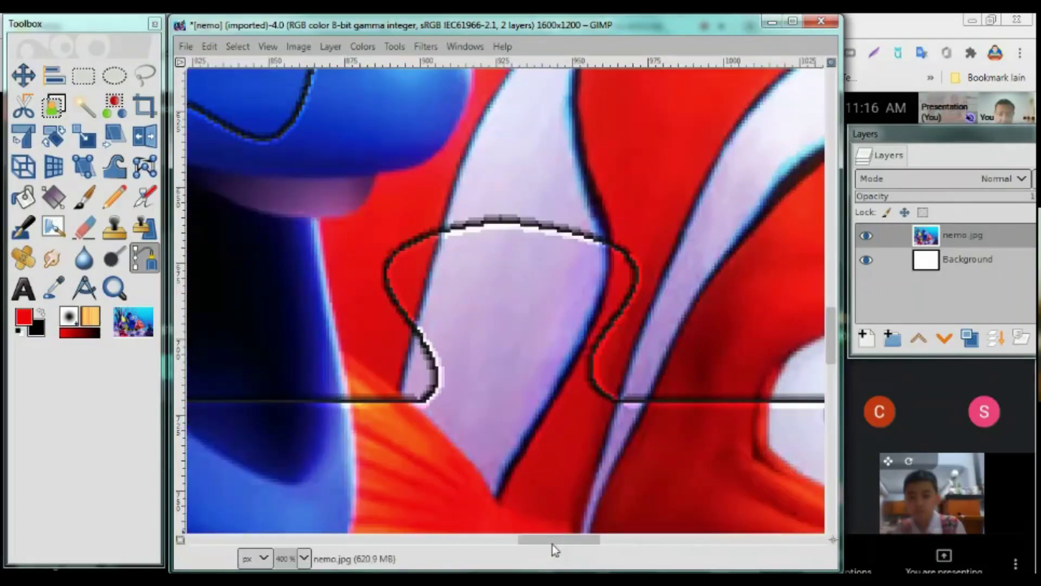
click(619, 400)
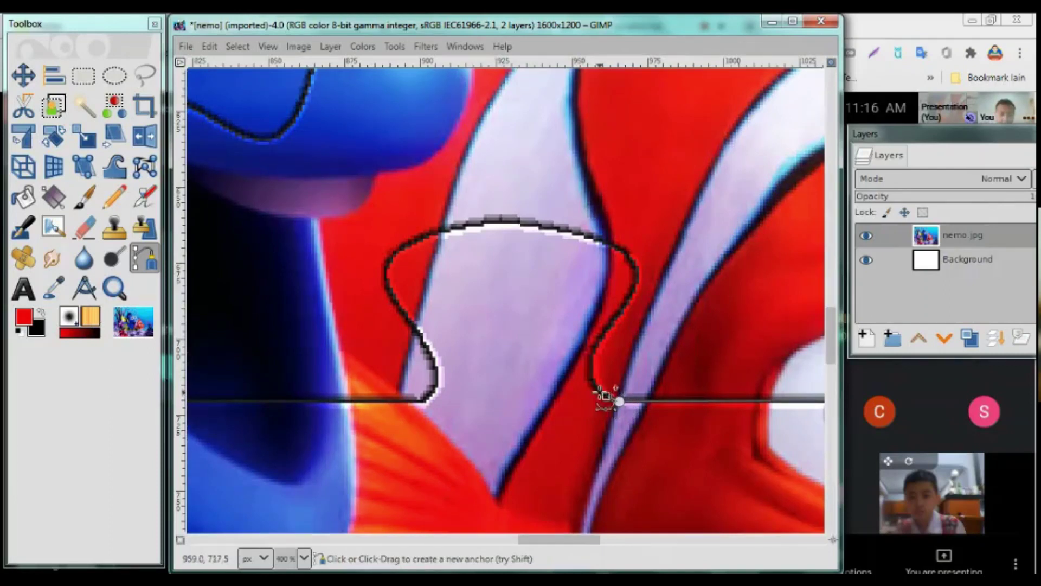
click(606, 395)
click(590, 371)
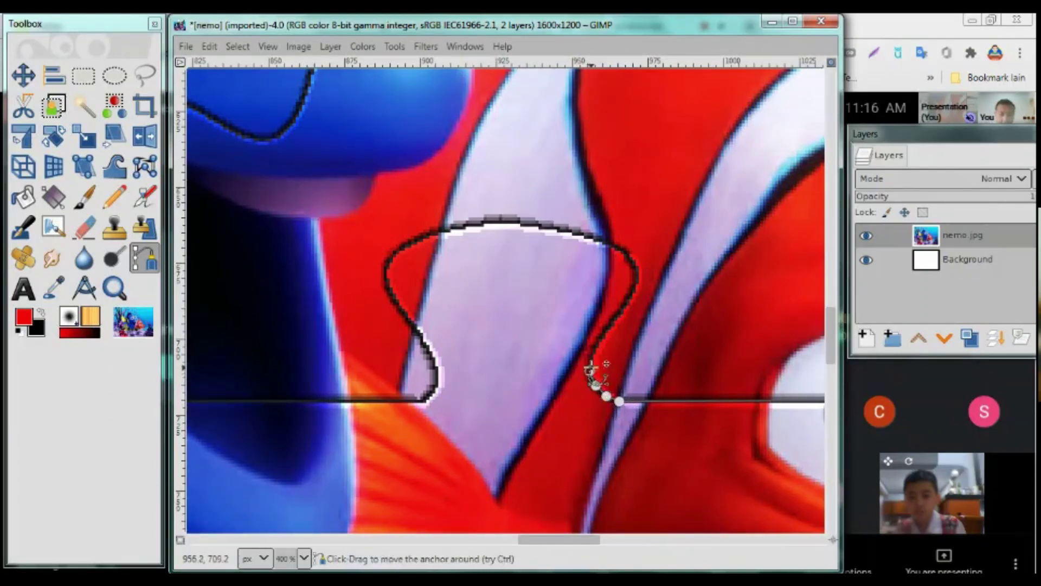
click(590, 357)
click(598, 338)
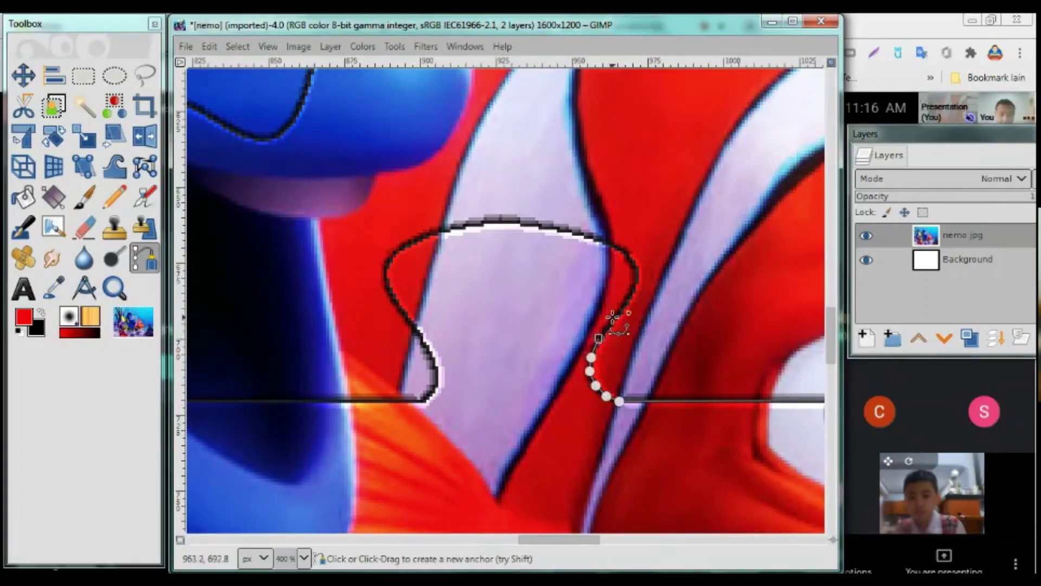
click(619, 313)
click(629, 293)
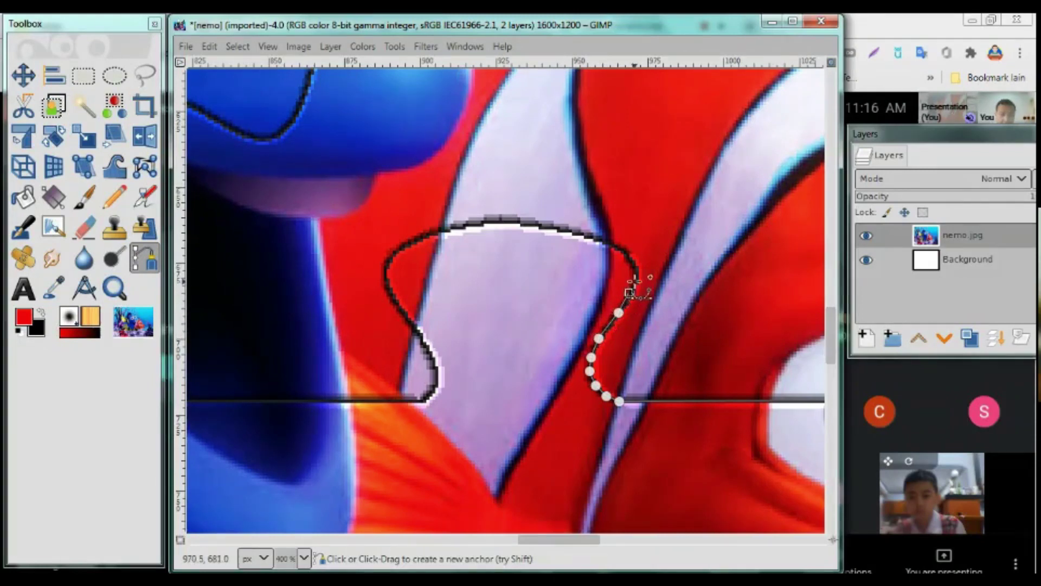
click(635, 281)
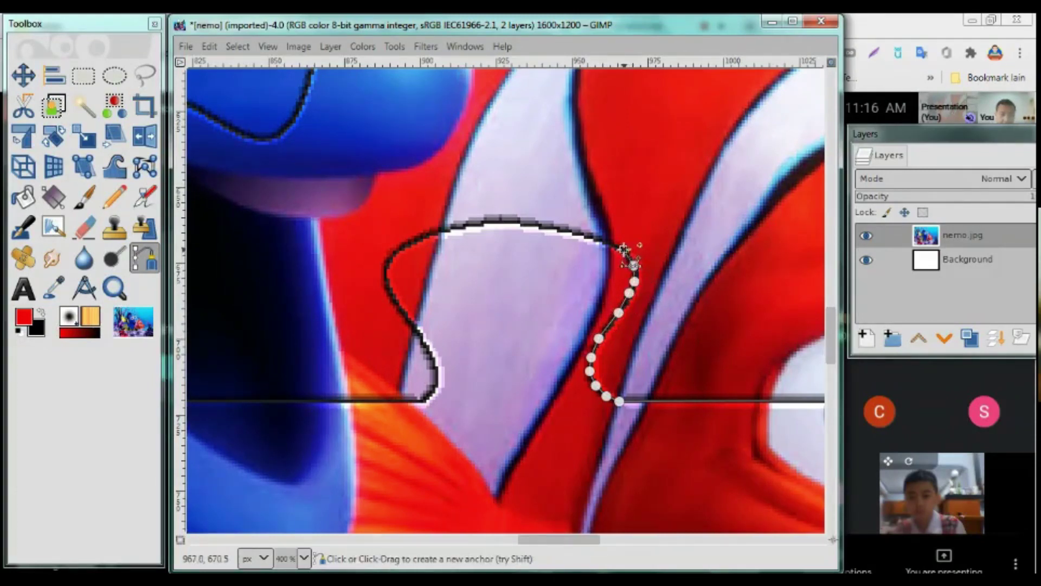
click(624, 249)
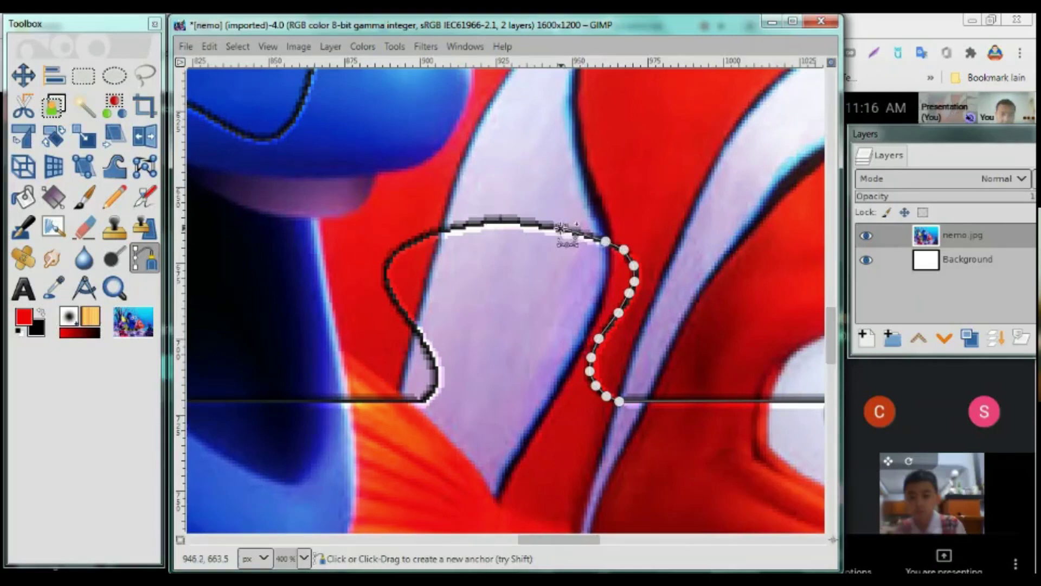
Step: Trace across the tab's top and down its left edge back to the horizontal cut line
click(561, 227)
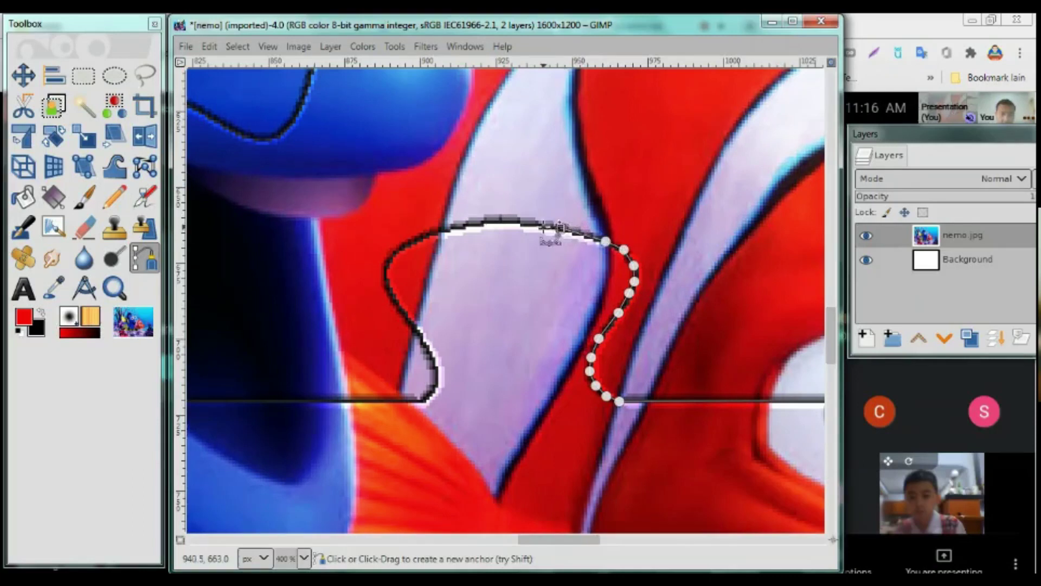
click(497, 222)
click(472, 223)
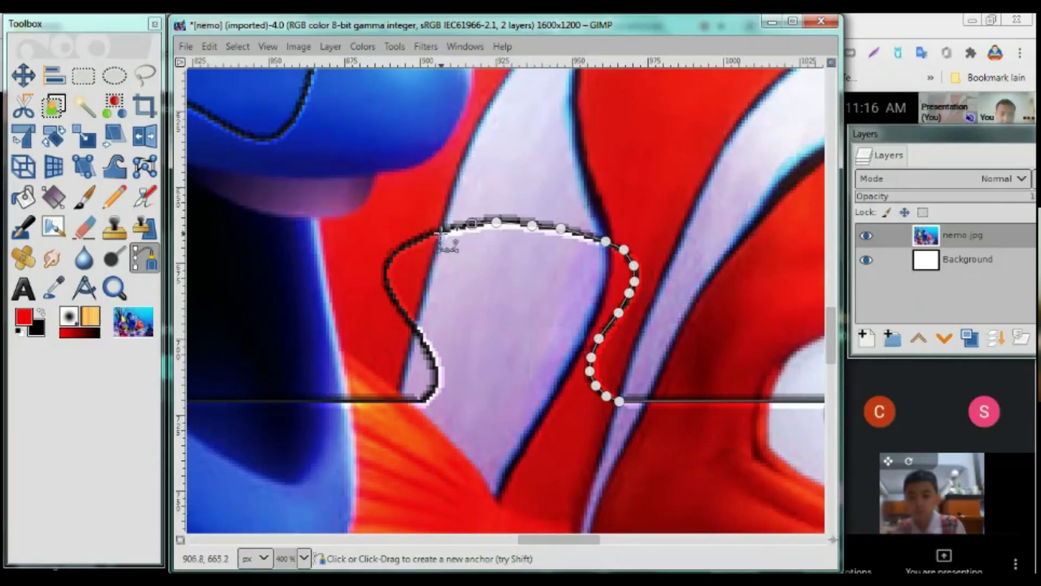
click(434, 232)
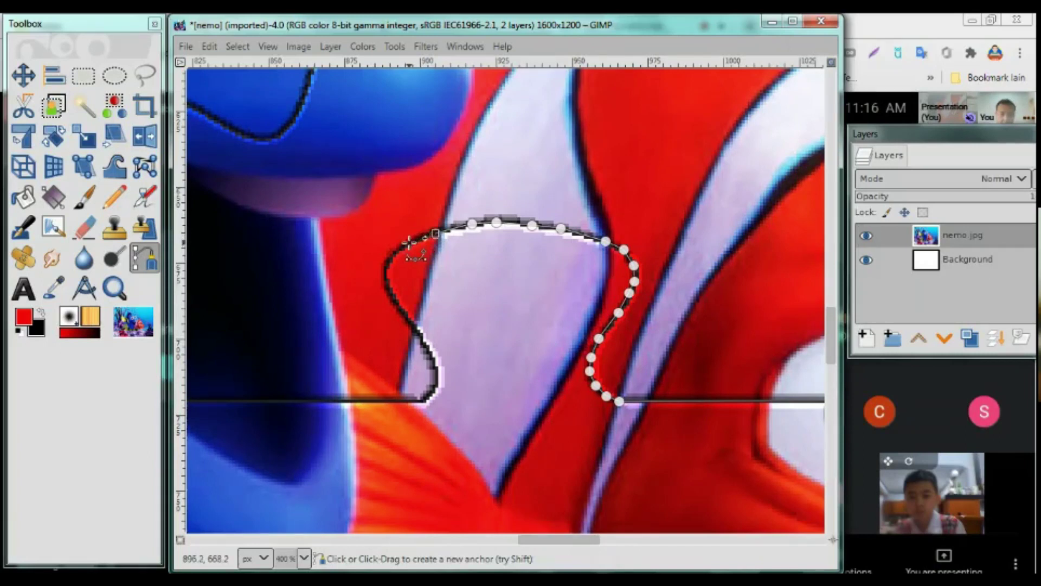
click(409, 243)
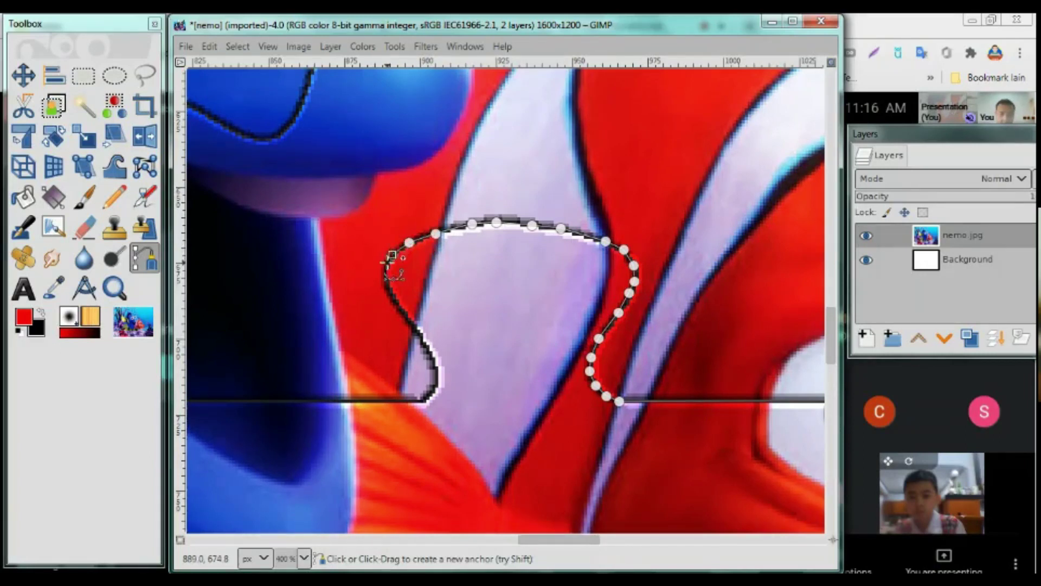
click(386, 263)
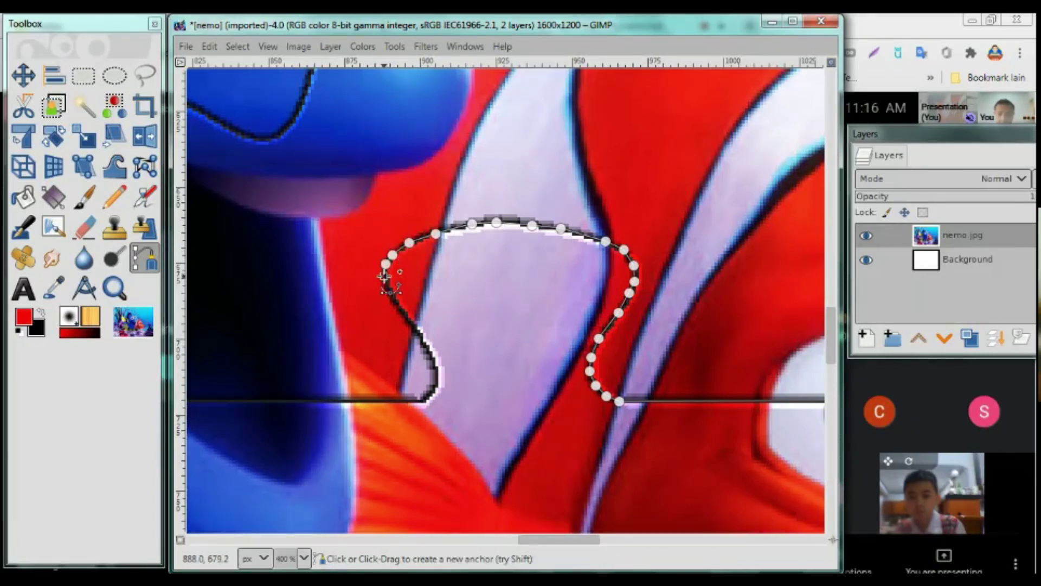
click(384, 276)
click(396, 304)
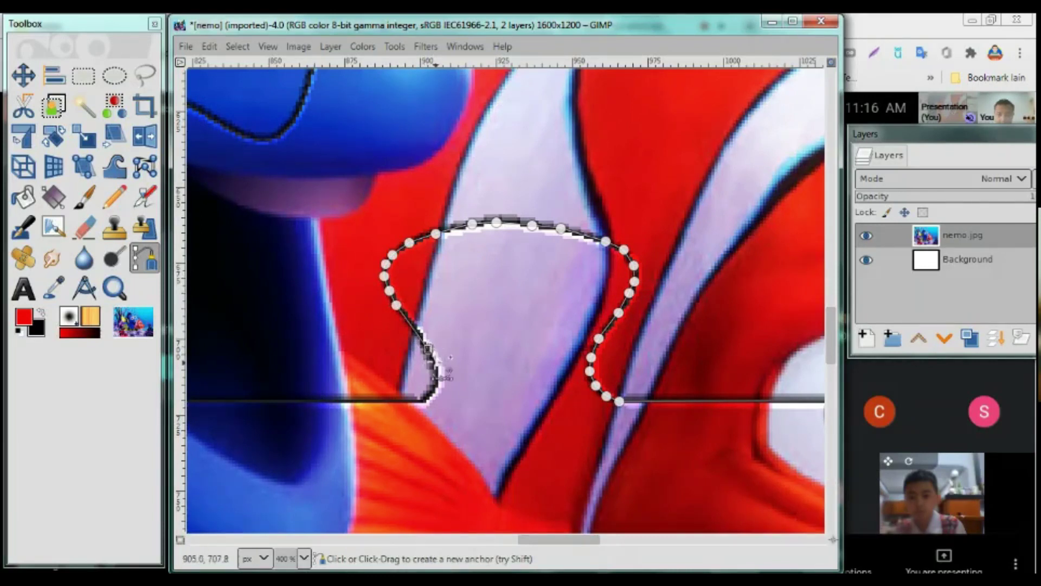
click(434, 365)
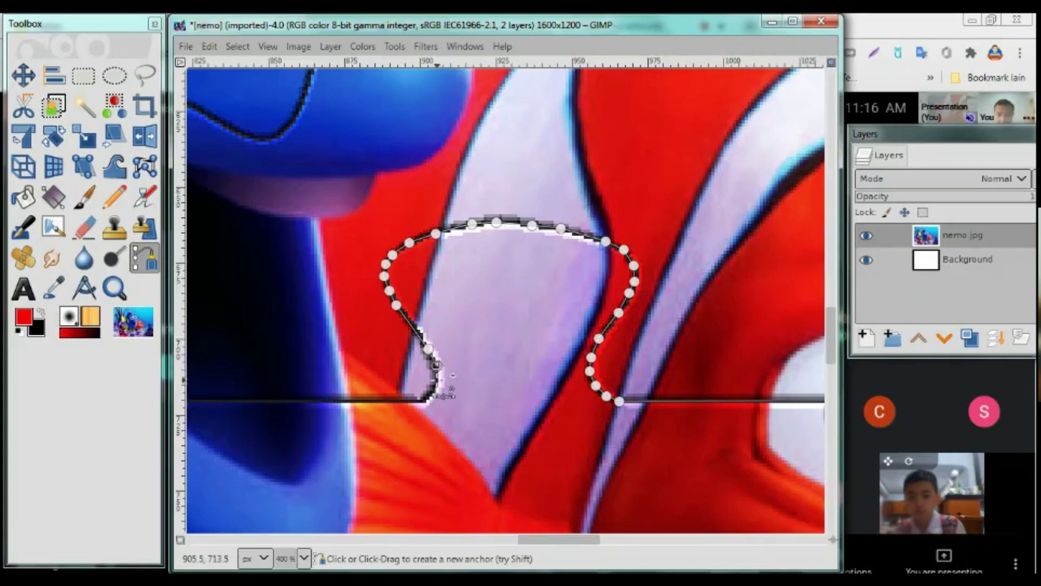
click(437, 379)
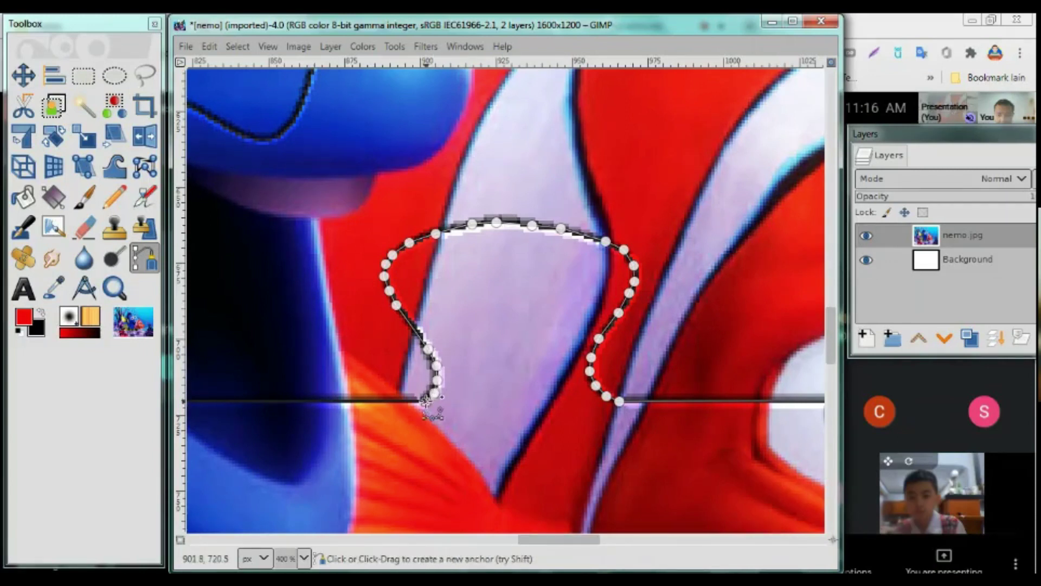
drag(550, 539, 492, 540)
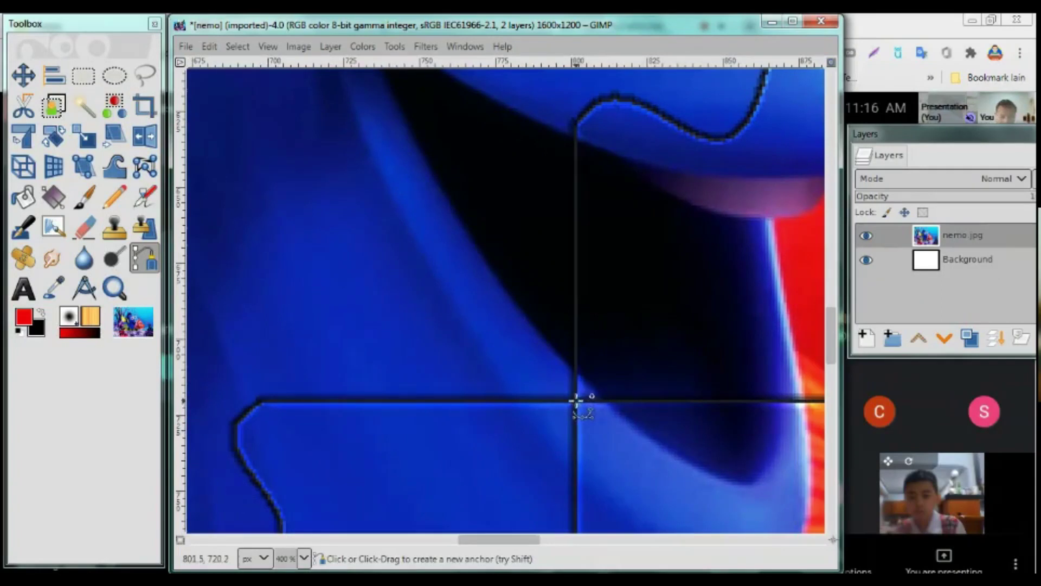
Step: Anchor the path at the straight edge, then trace the tab's top and lower curve
click(576, 124)
scroll(620, 146, up, 3)
scroll(658, 197, up, 3)
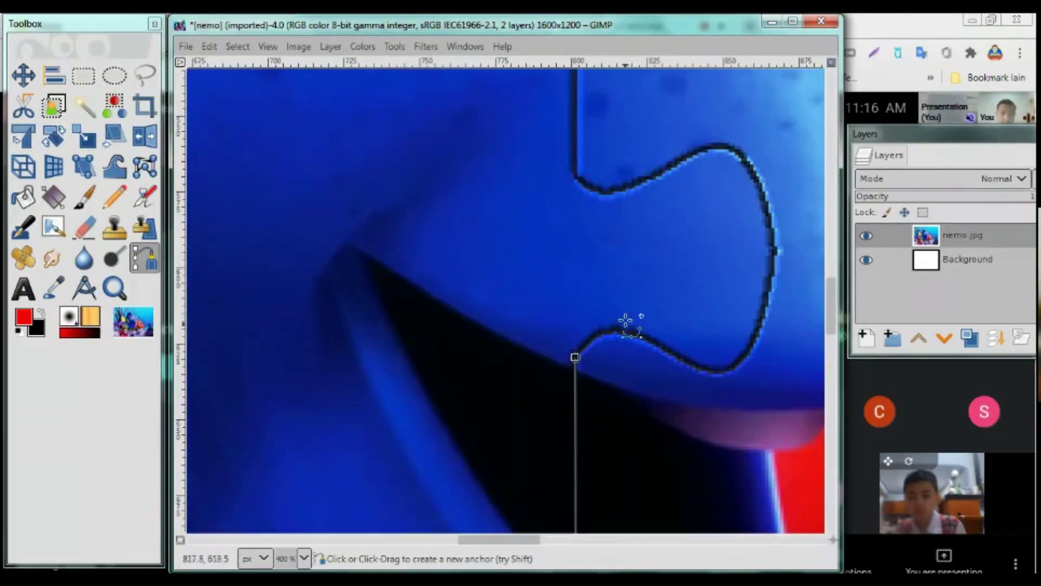
click(580, 350)
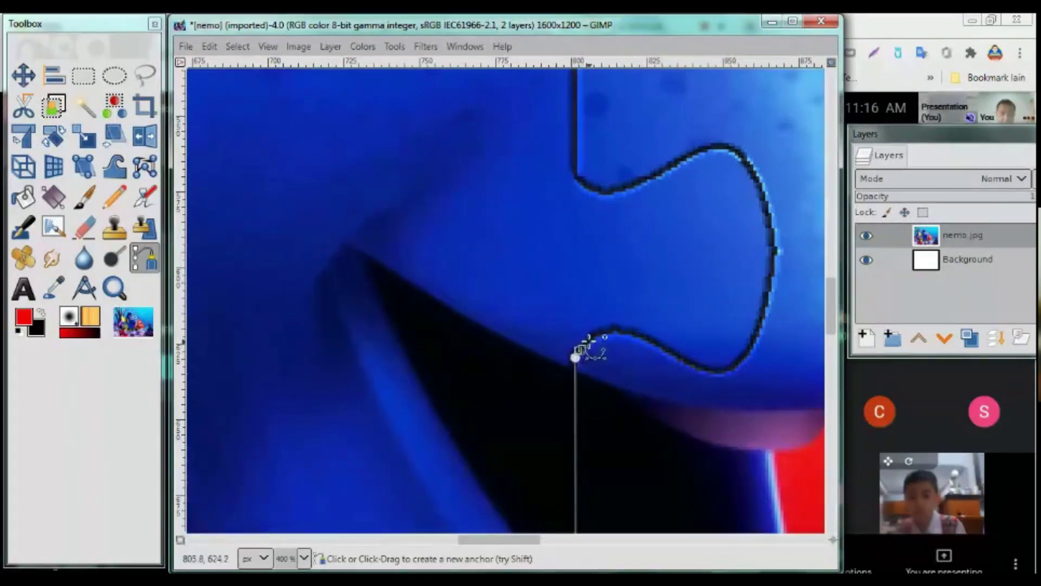
click(603, 332)
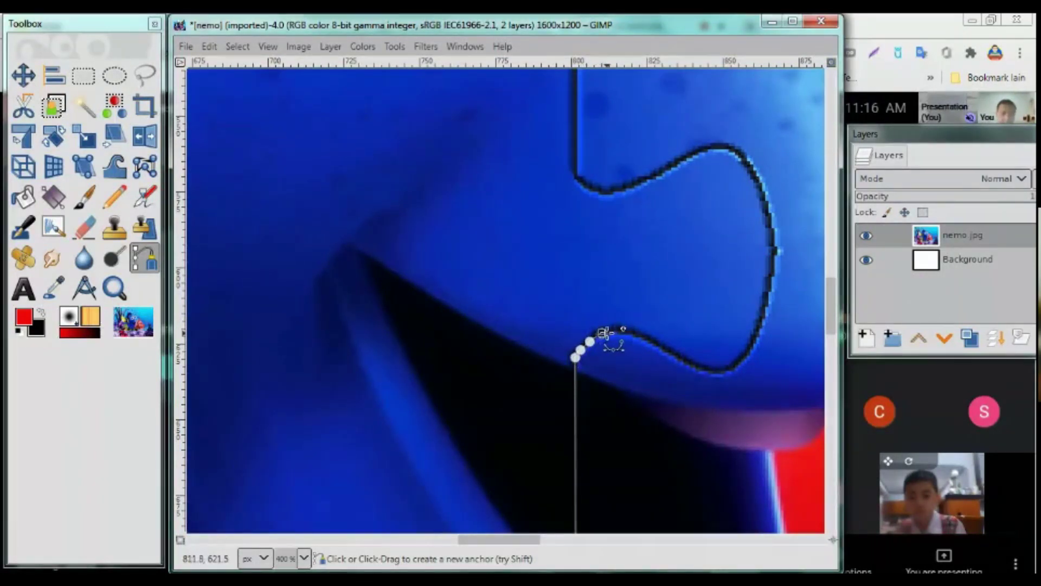
click(609, 330)
click(618, 332)
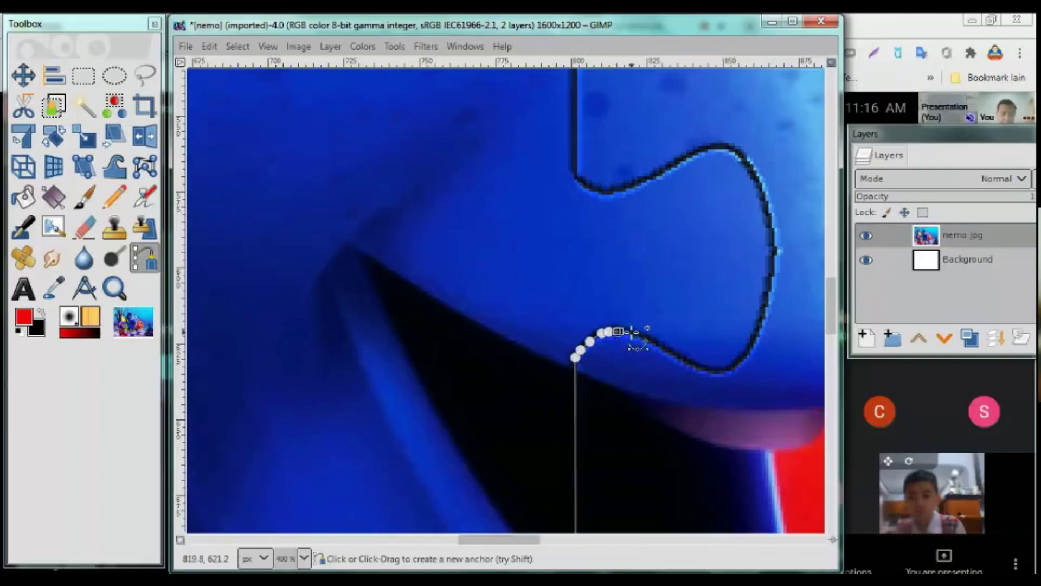
click(648, 338)
click(665, 349)
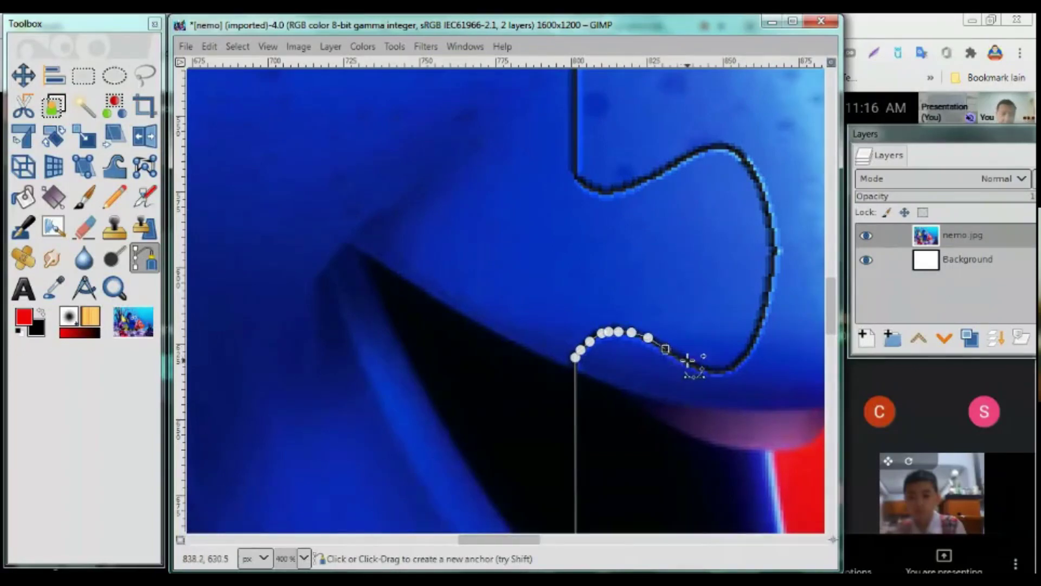
click(705, 368)
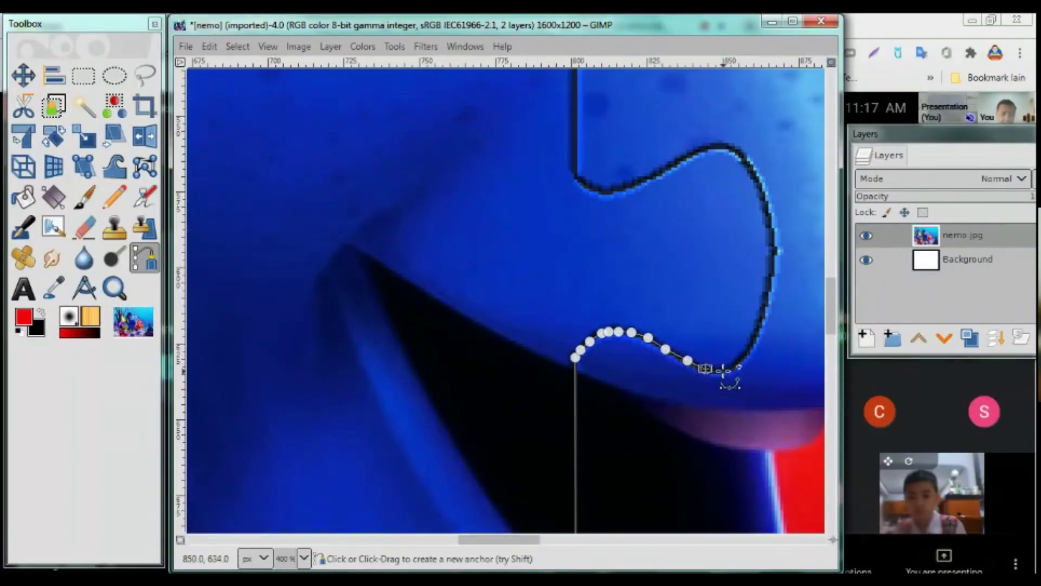
click(722, 371)
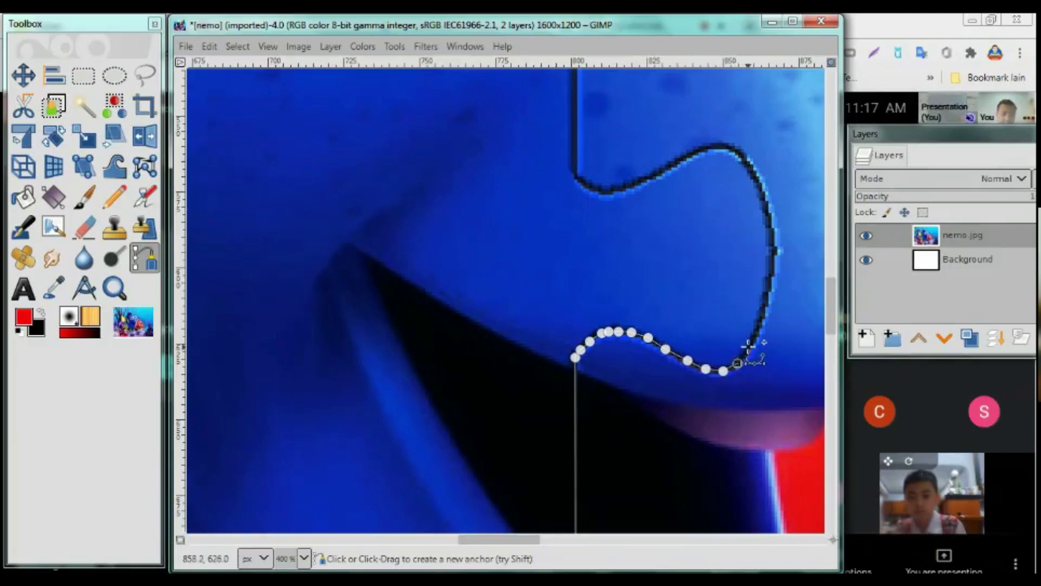
Step: Trace up the piece's outer edge, around its top, and back to the straight edge
click(749, 346)
click(760, 322)
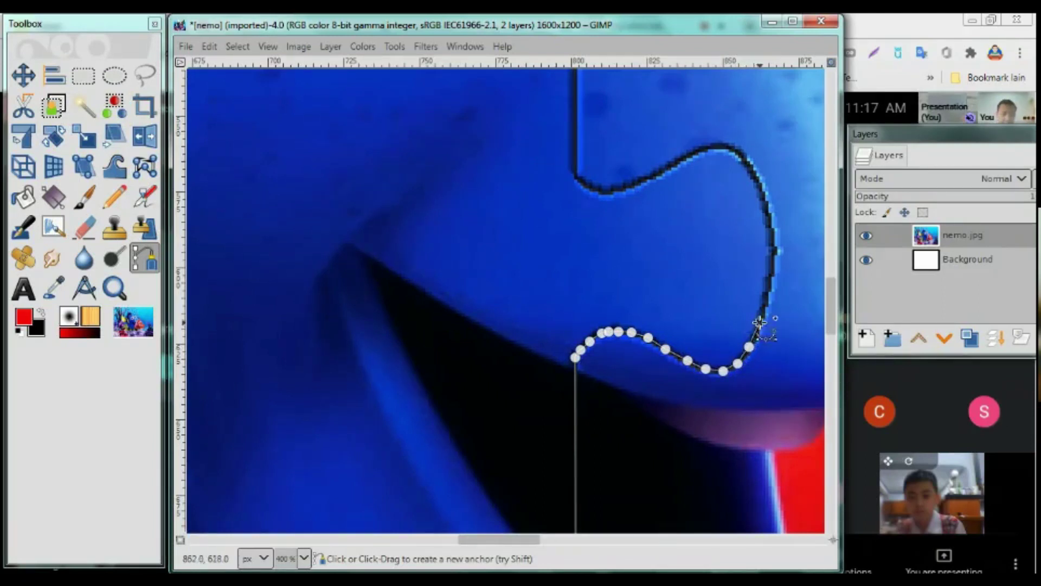
click(768, 295)
click(774, 253)
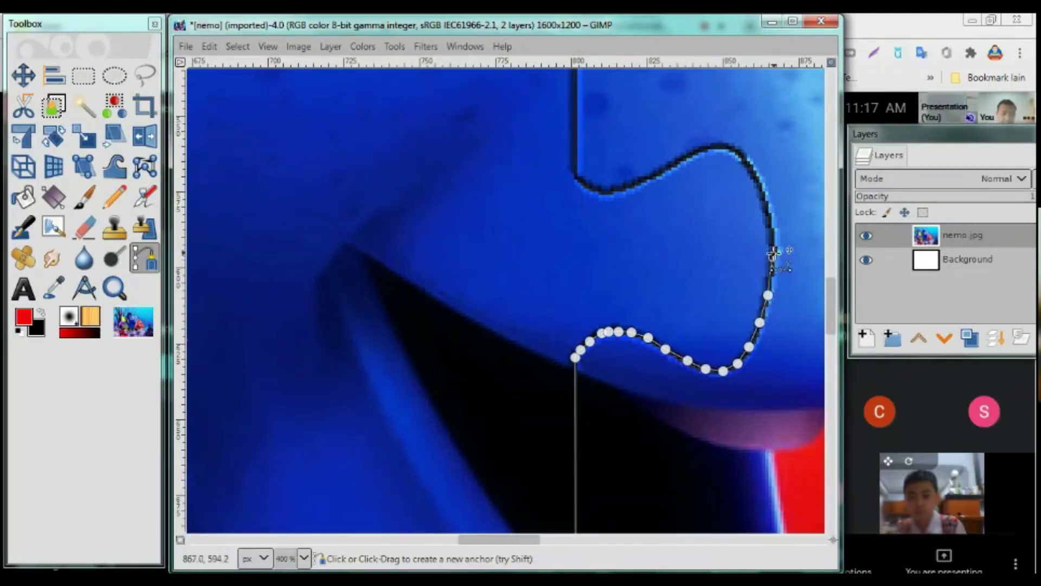
click(771, 227)
click(764, 198)
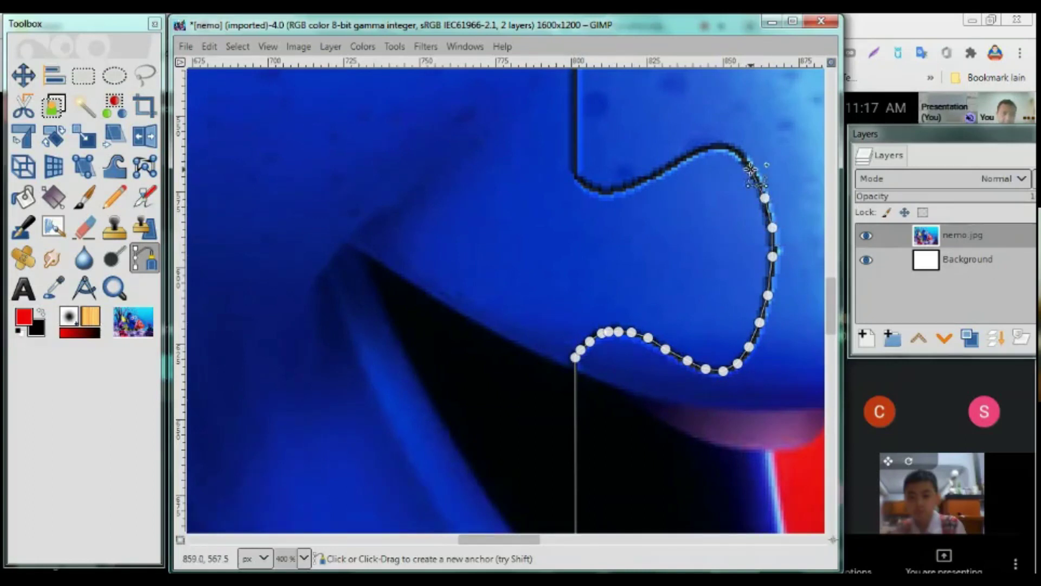
click(735, 152)
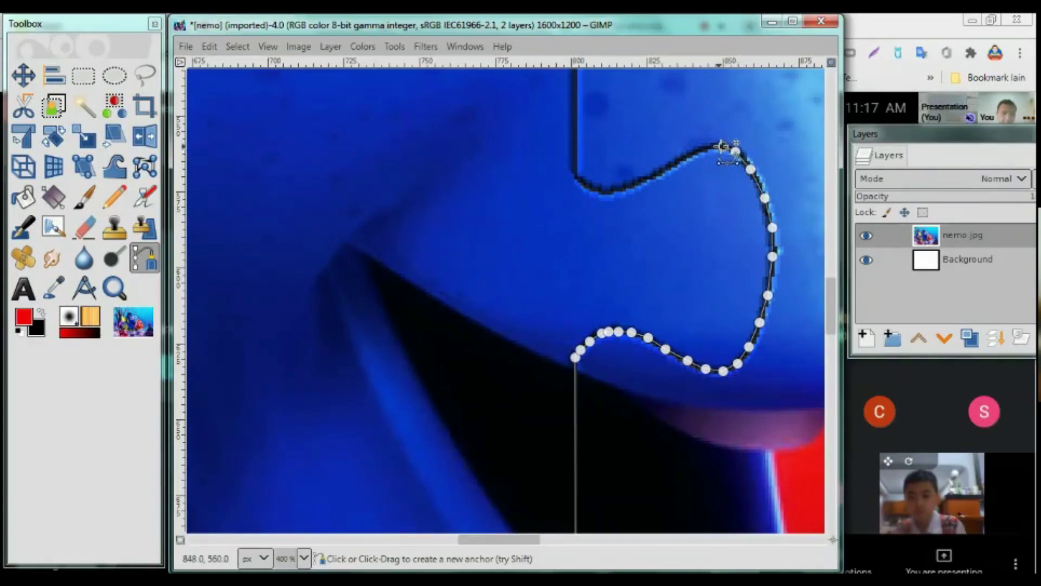
click(710, 147)
click(677, 165)
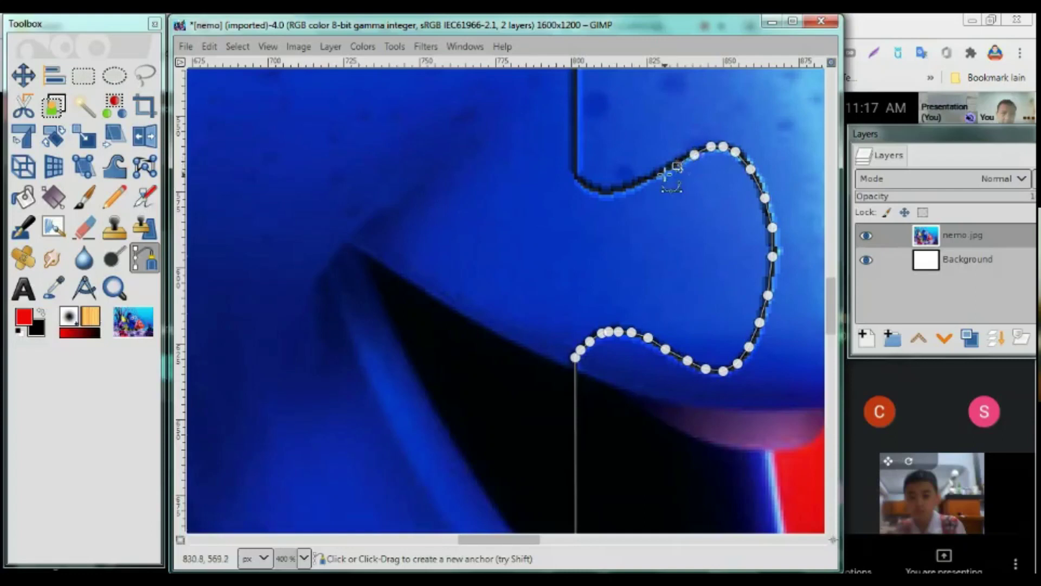
click(645, 181)
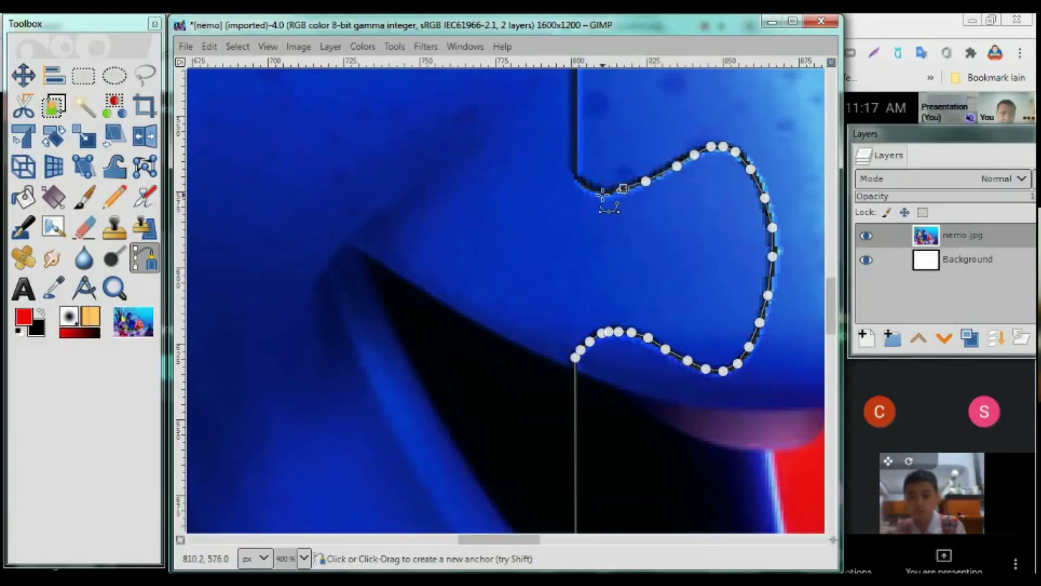
click(607, 193)
click(592, 190)
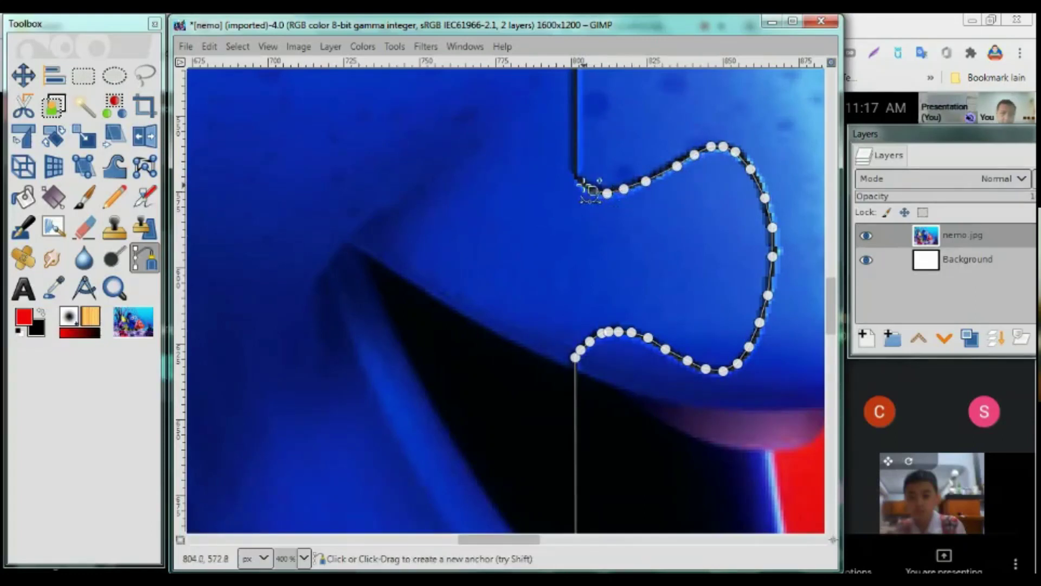
click(582, 182)
click(576, 170)
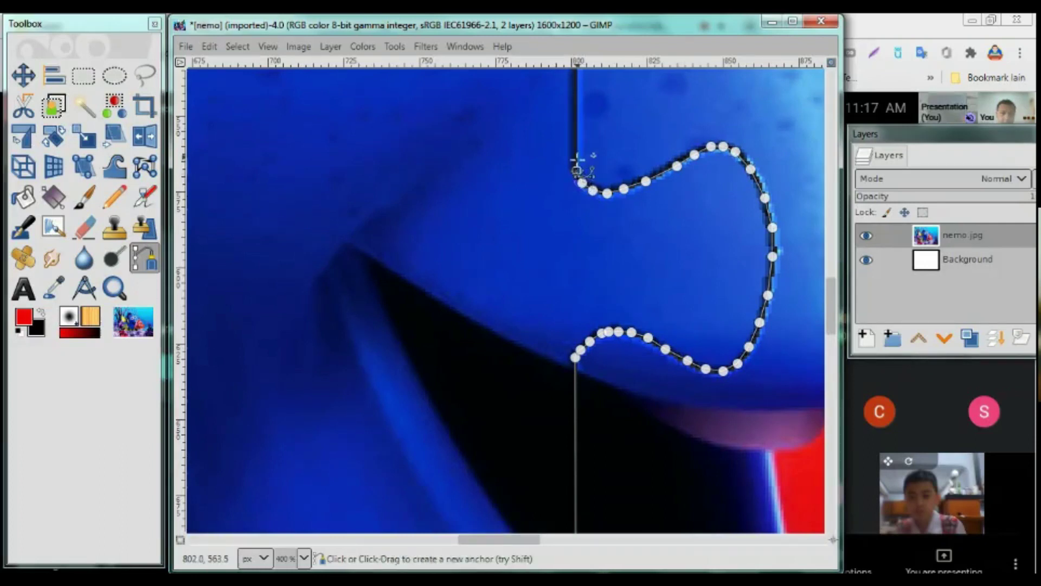
Step: Zoom and pan around the image to check the closed path around the piece
scroll(577, 168, up, 2)
scroll(577, 179, up, 1)
scroll(577, 190, down, 1)
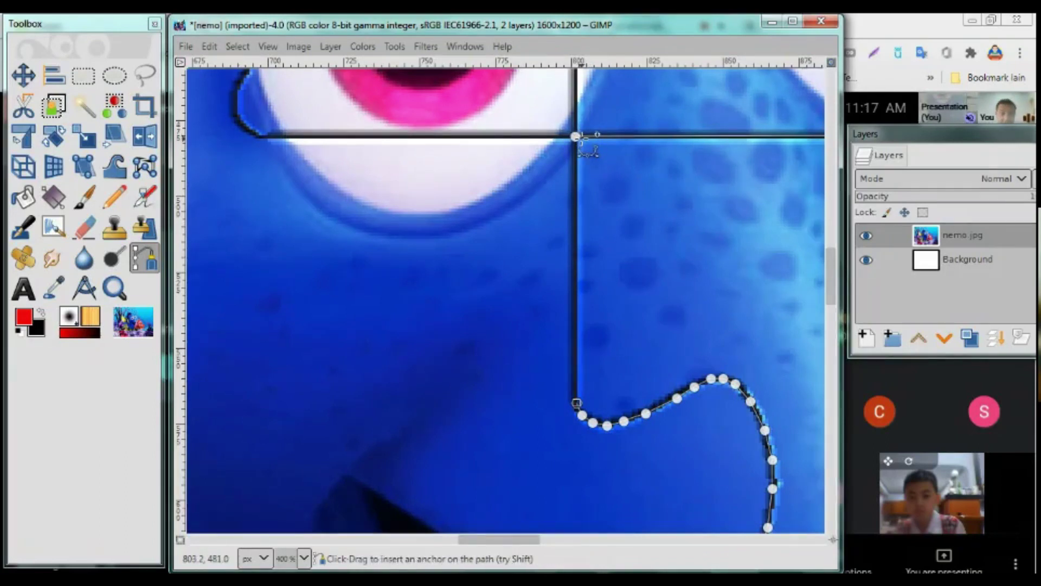
scroll(583, 135, up, 2)
scroll(576, 133, up, 1)
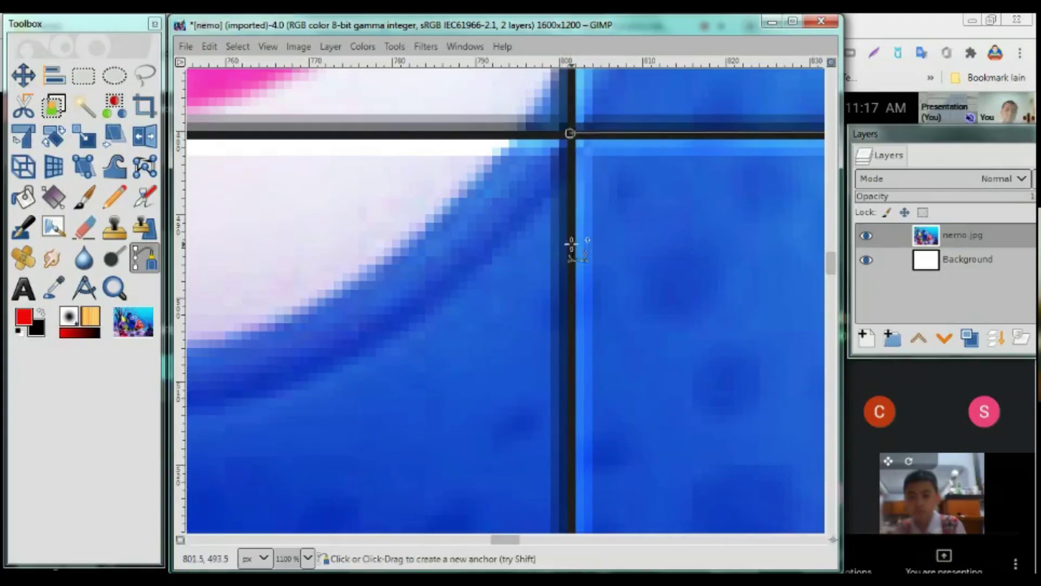
scroll(508, 293, down, 3)
scroll(568, 316, down, 2)
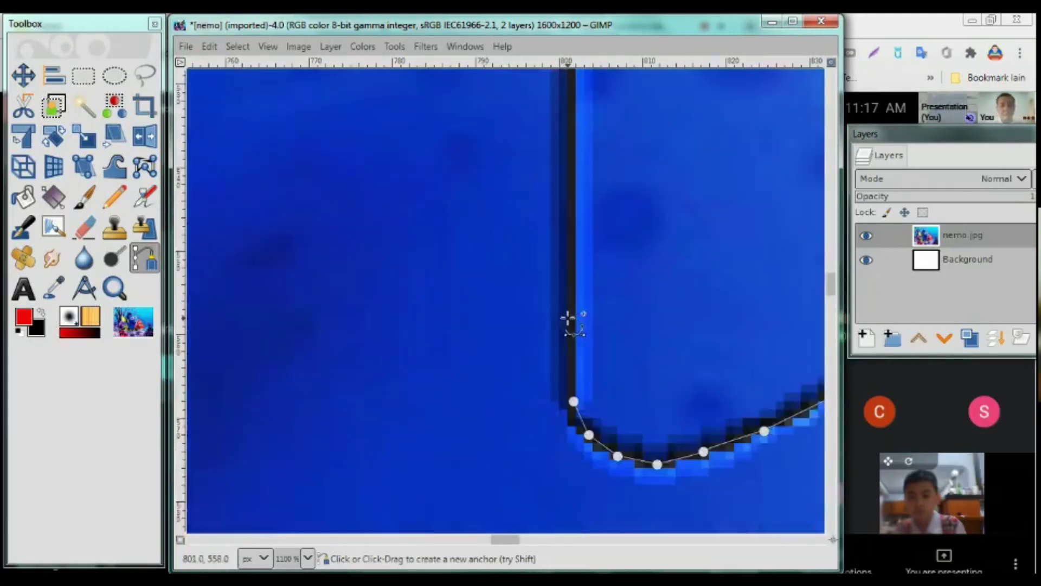
scroll(567, 274, up, 4)
scroll(569, 255, up, 3)
ctrl+scroll(641, 302, down, 1)
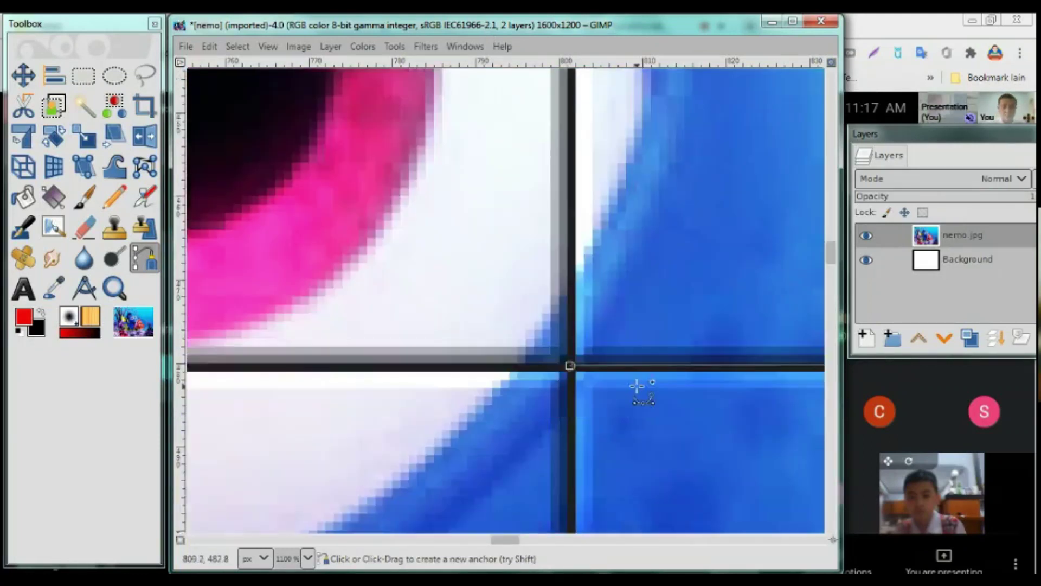
scroll(639, 383, down, 2)
ctrl+scroll(638, 318, down, 2)
ctrl+scroll(636, 313, down, 3)
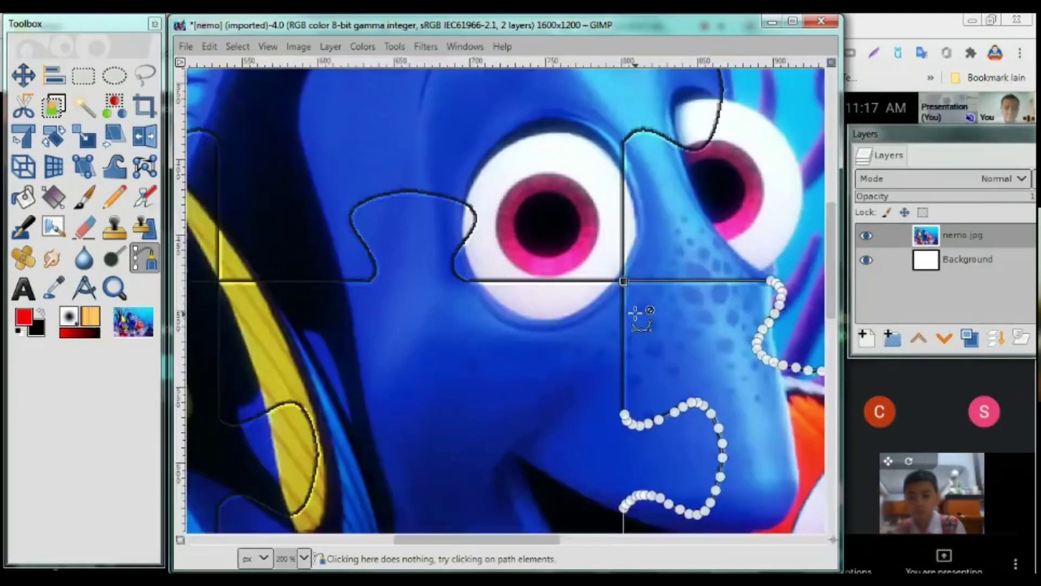
ctrl+scroll(635, 313, down, 1)
ctrl+scroll(732, 371, down, 1)
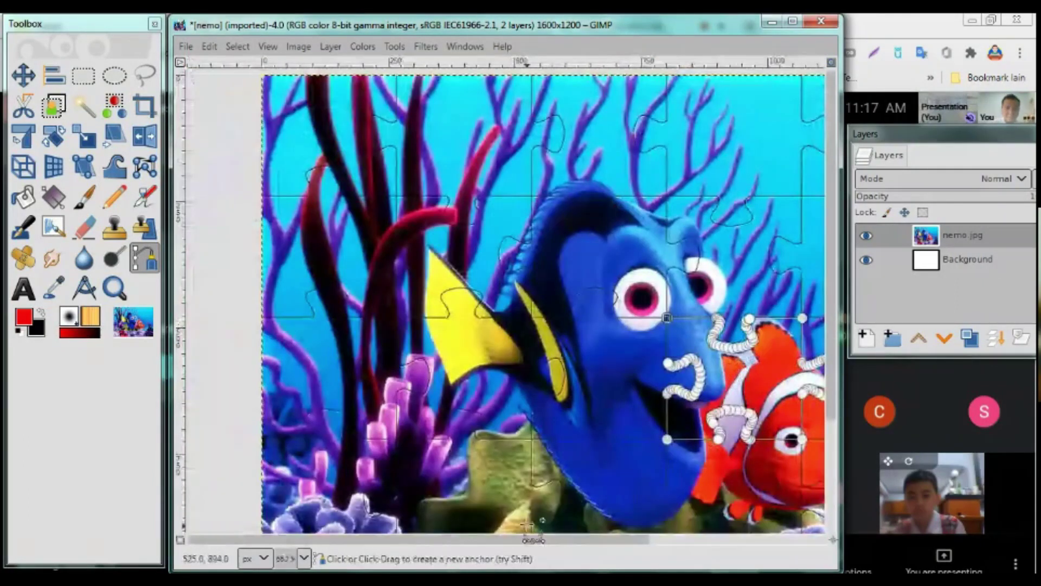
drag(529, 539, 628, 539)
ctrl+scroll(632, 458, up, 1)
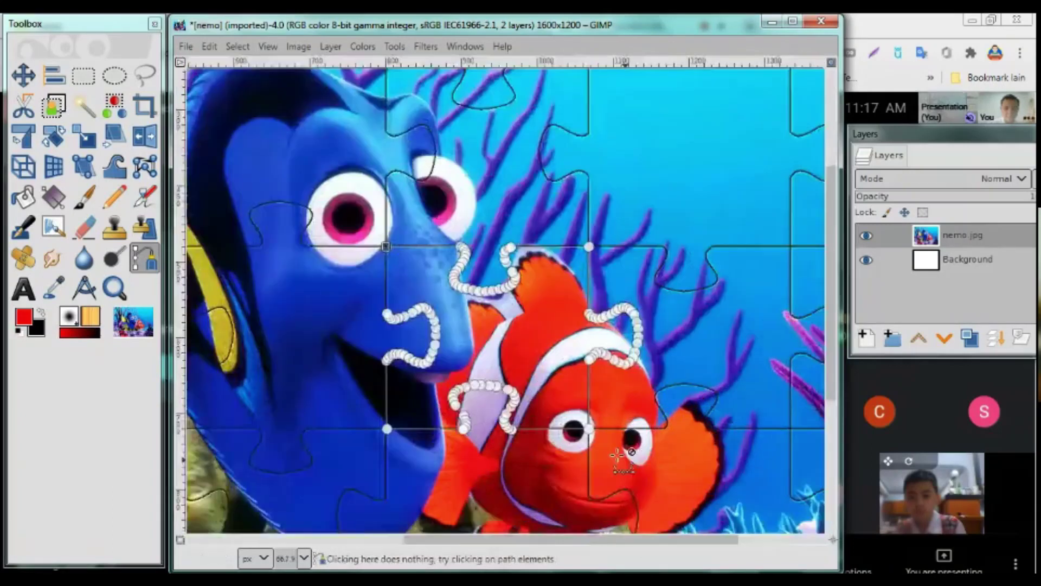
ctrl+scroll(632, 458, up, 1)
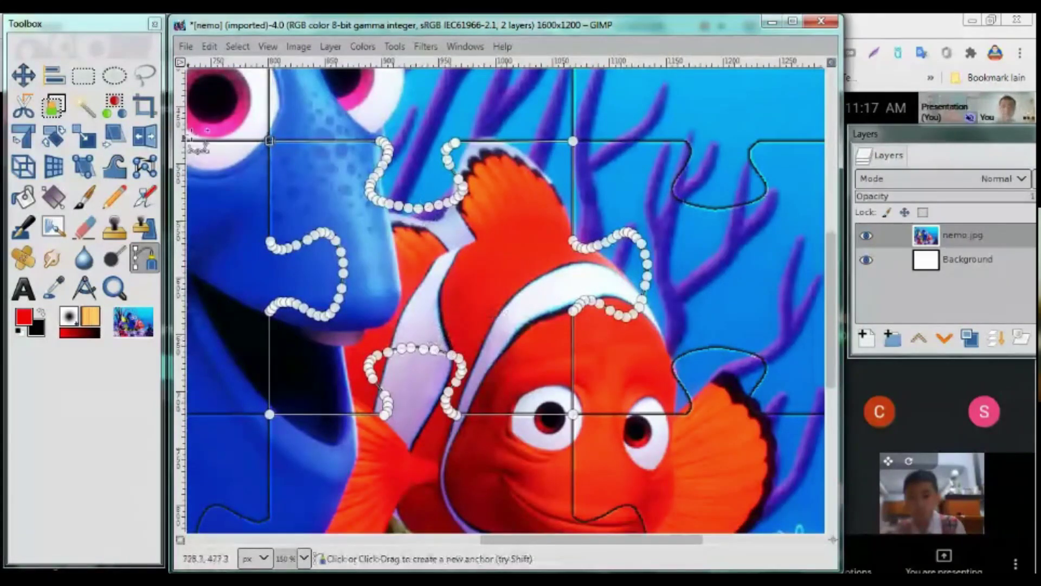
click(210, 46)
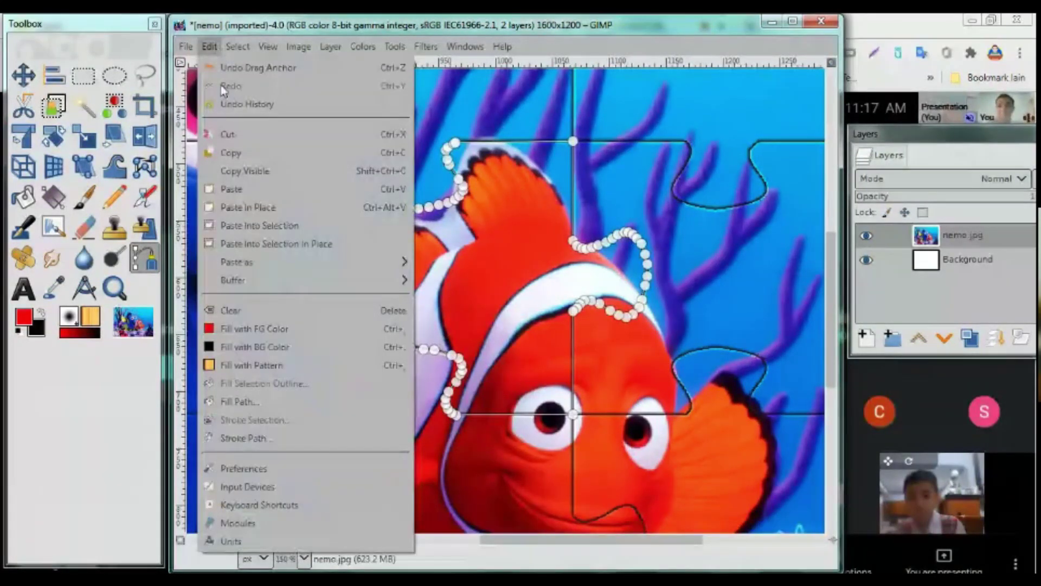
mouse_move(237, 46)
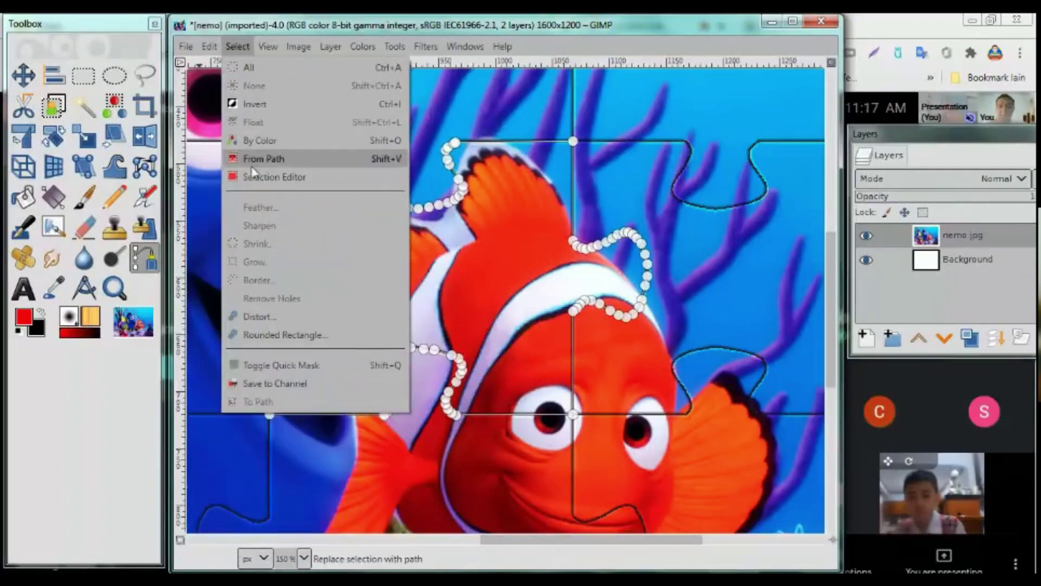
Step: Convert the traced path into a selection with Select > From Path
click(254, 161)
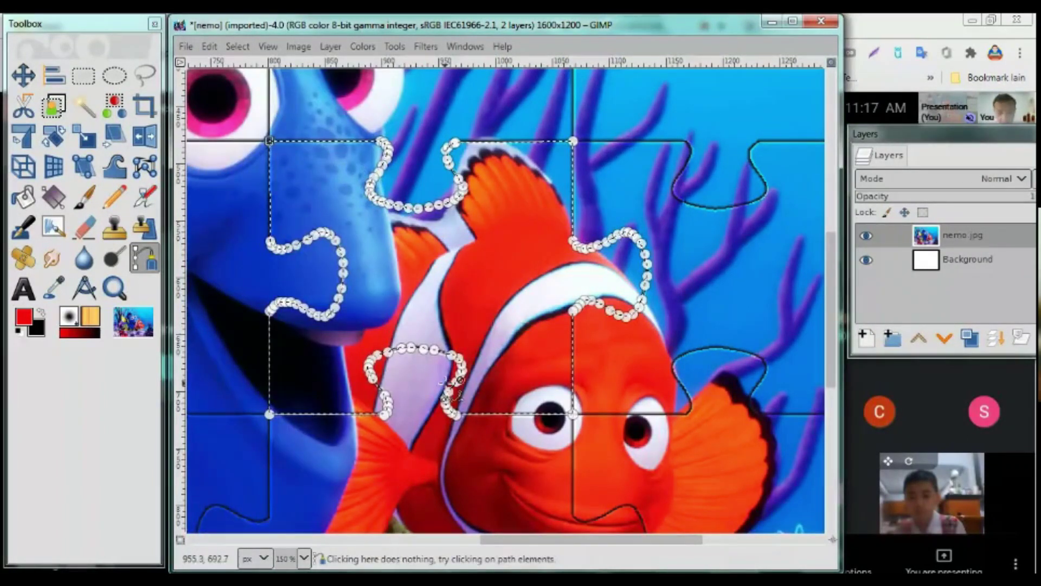
scroll(488, 374, up, 2)
scroll(488, 375, up, 2)
scroll(491, 363, down, 5)
scroll(349, 313, up, 1)
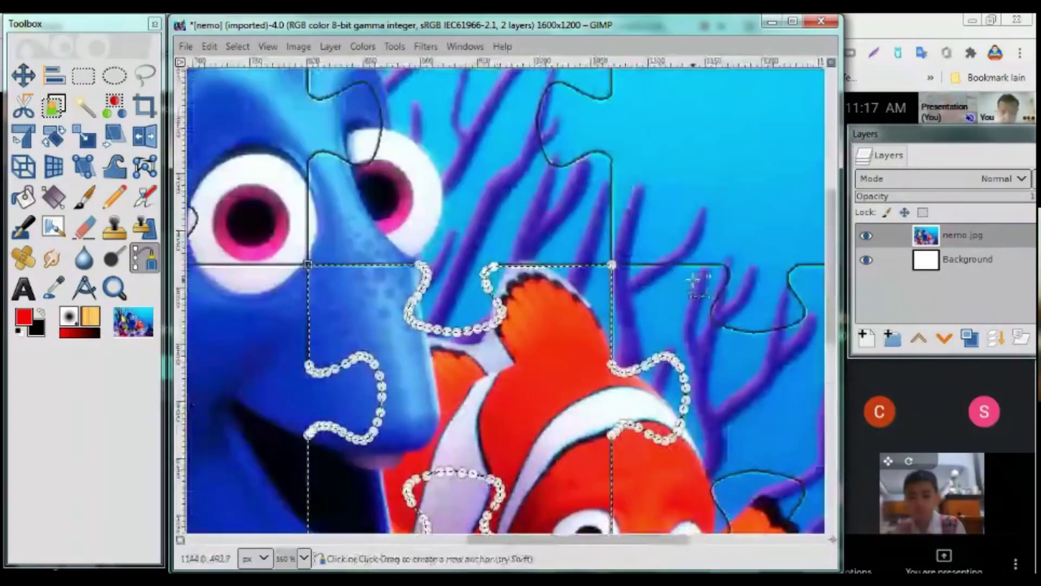
scroll(350, 313, up, 1)
scroll(350, 313, up, 1)
scroll(349, 313, down, 4)
scroll(349, 313, up, 2)
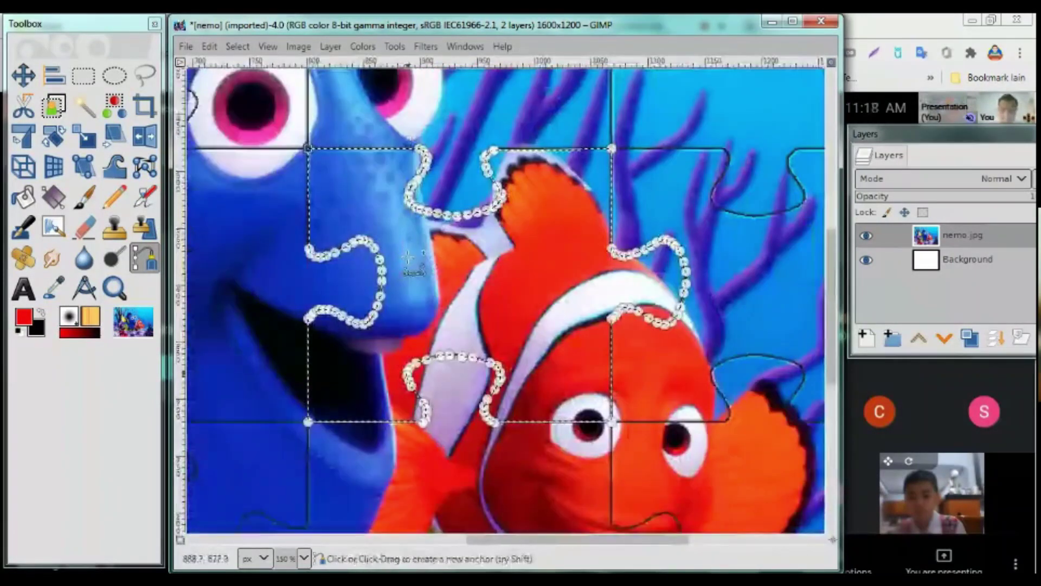
Step: Cut the selected piece from nemo.jpg and paste it as a new layer
click(209, 46)
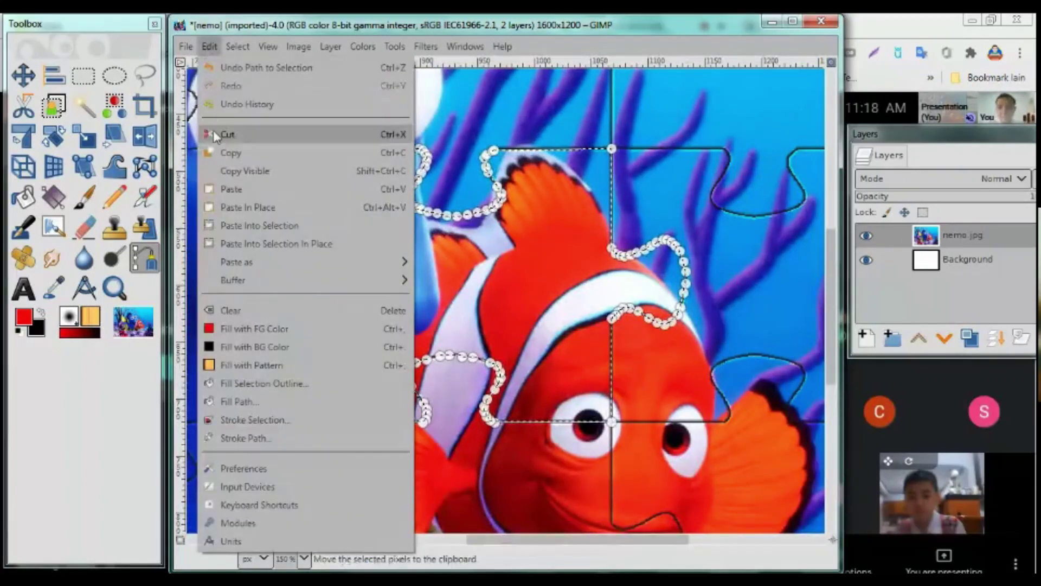
click(215, 132)
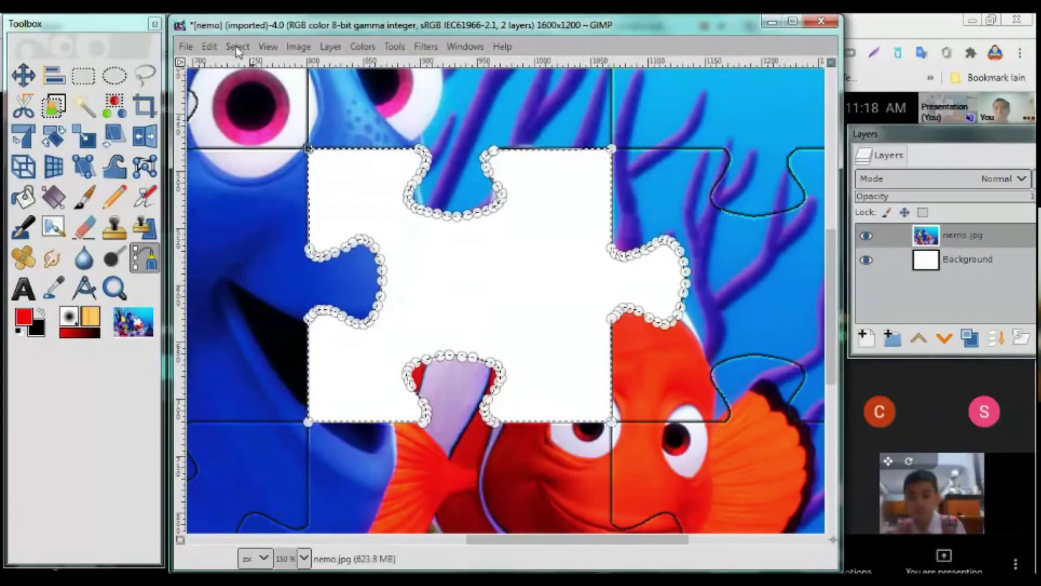
click(209, 46)
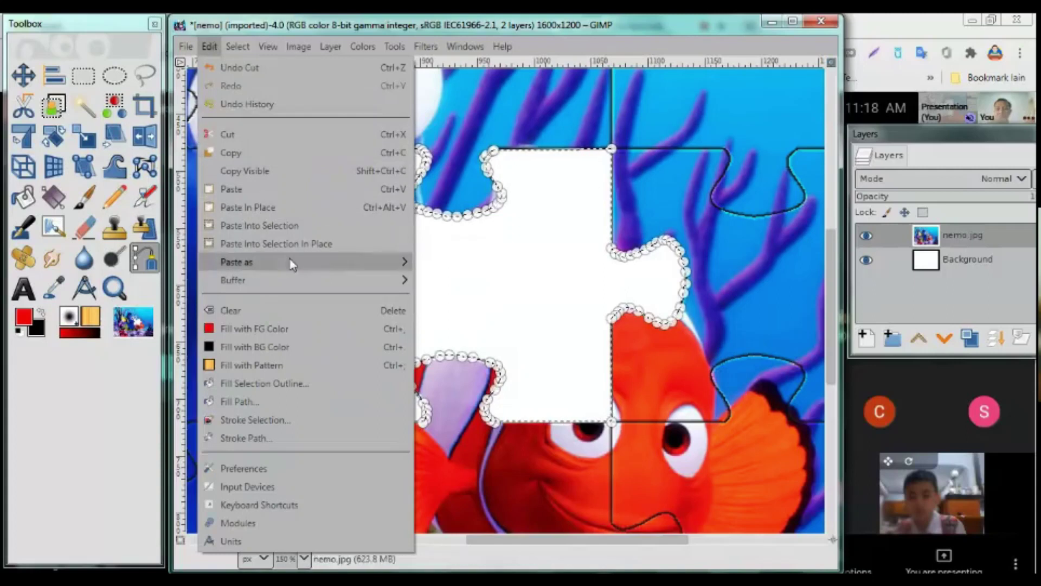
mouse_move(236, 262)
click(515, 265)
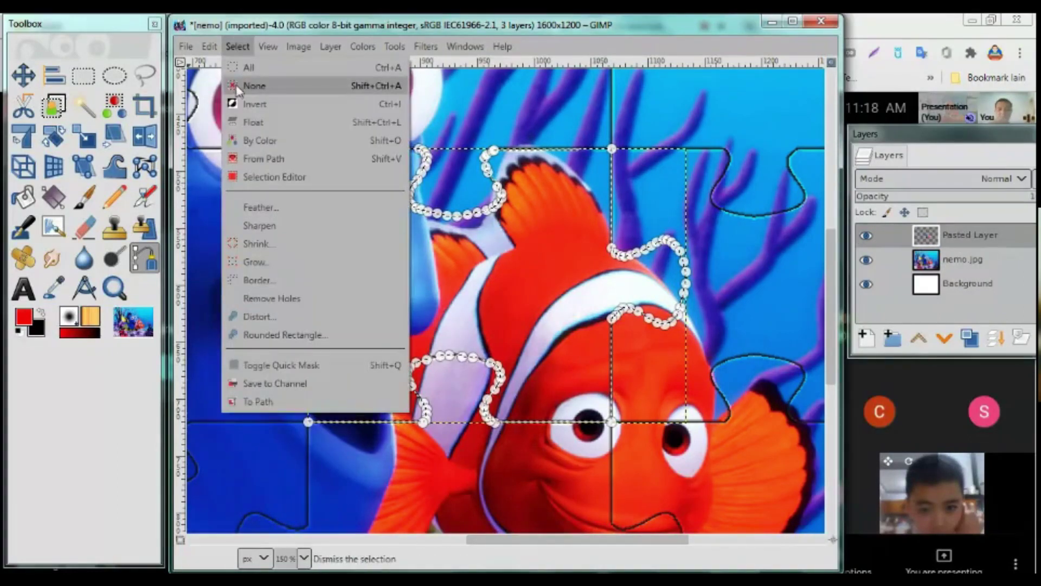
Step: Drop the selection and move the pasted piece up and to the left
click(239, 85)
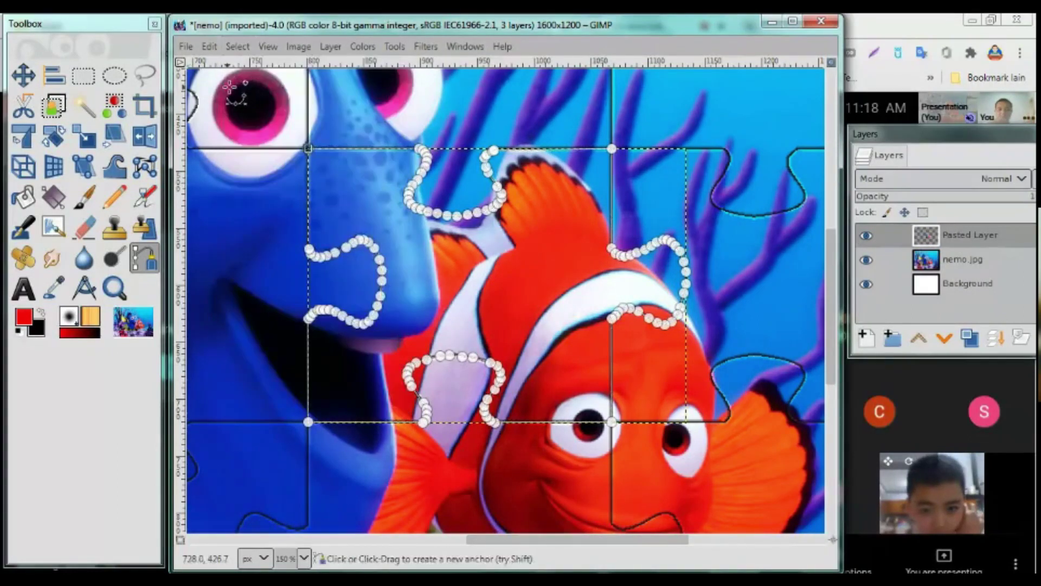
click(23, 76)
mouse_move(531, 314)
mouse_down()
mouse_move(471, 265)
mouse_move(567, 230)
mouse_move(455, 239)
mouse_up()
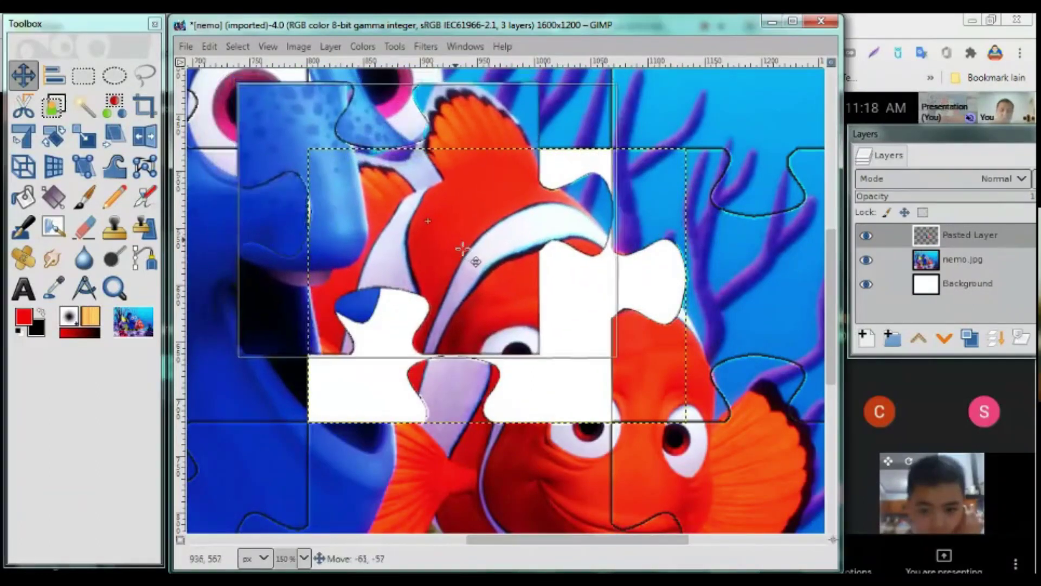
drag(455, 240, 397, 178)
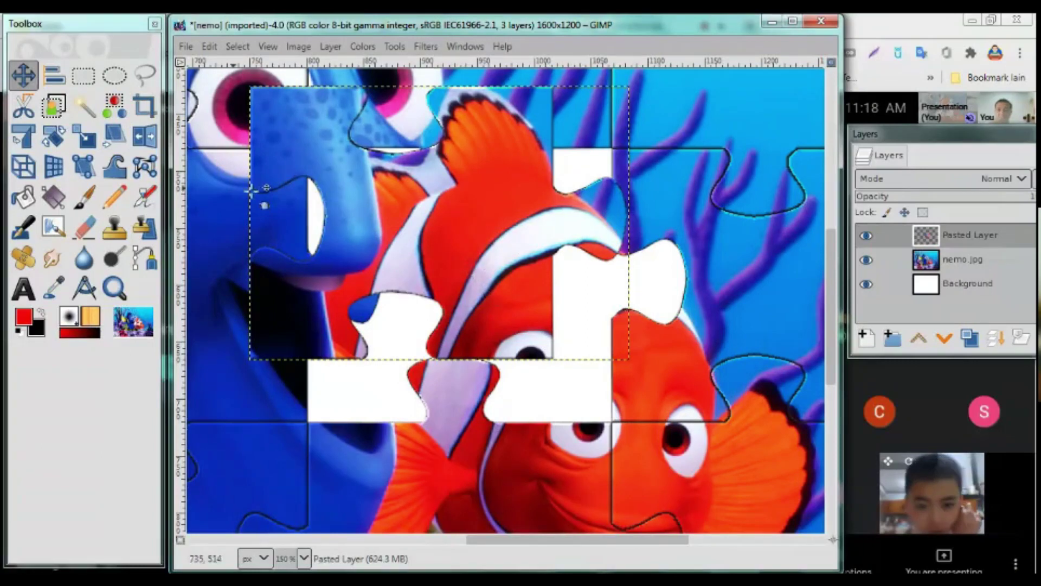
Step: Rotate the piece about -19.76° and shift it slightly right
click(54, 140)
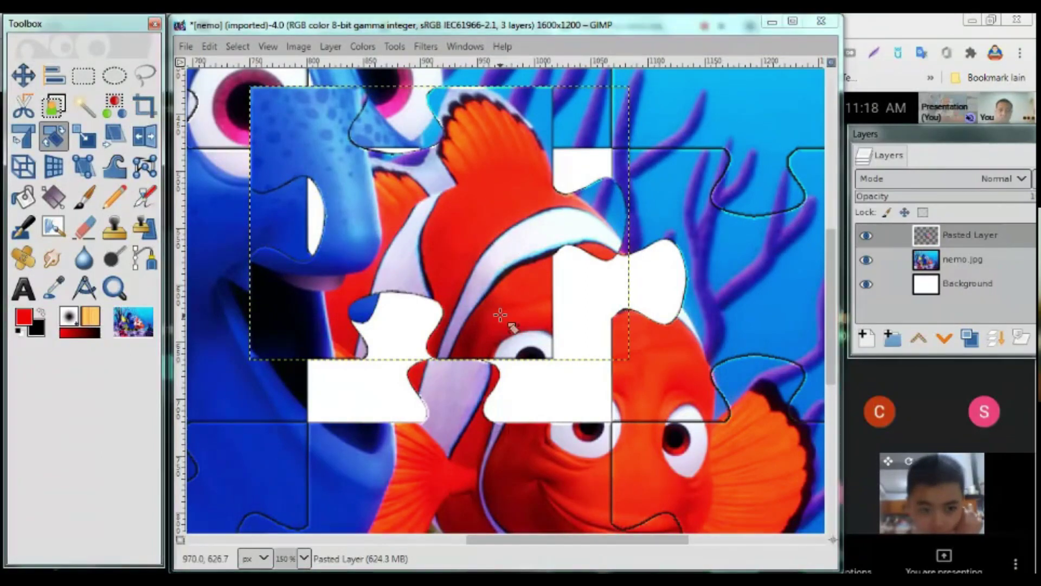
mouse_move(500, 314)
mouse_down()
mouse_move(518, 308)
mouse_move(524, 289)
mouse_up()
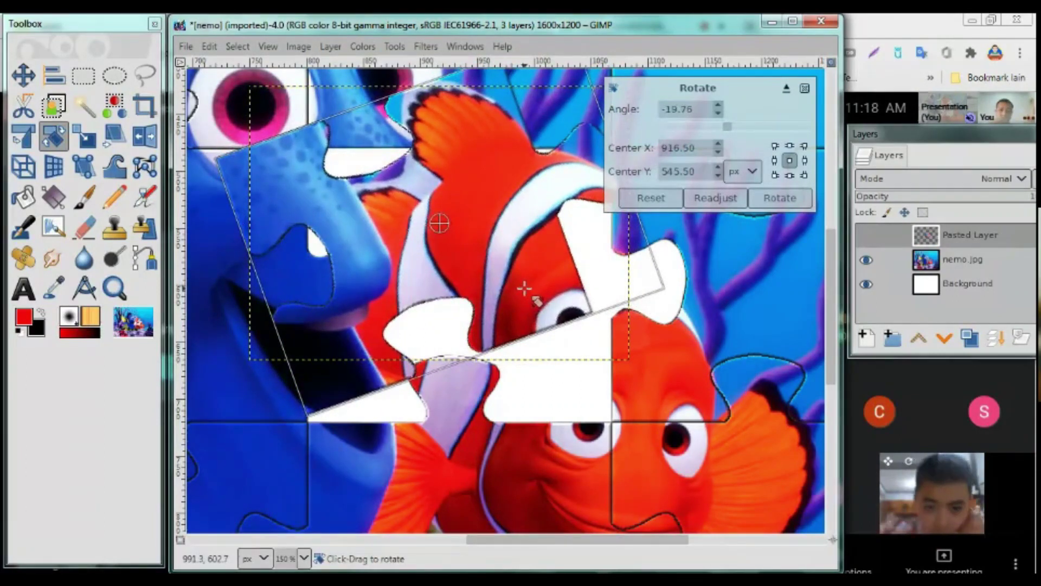
click(795, 201)
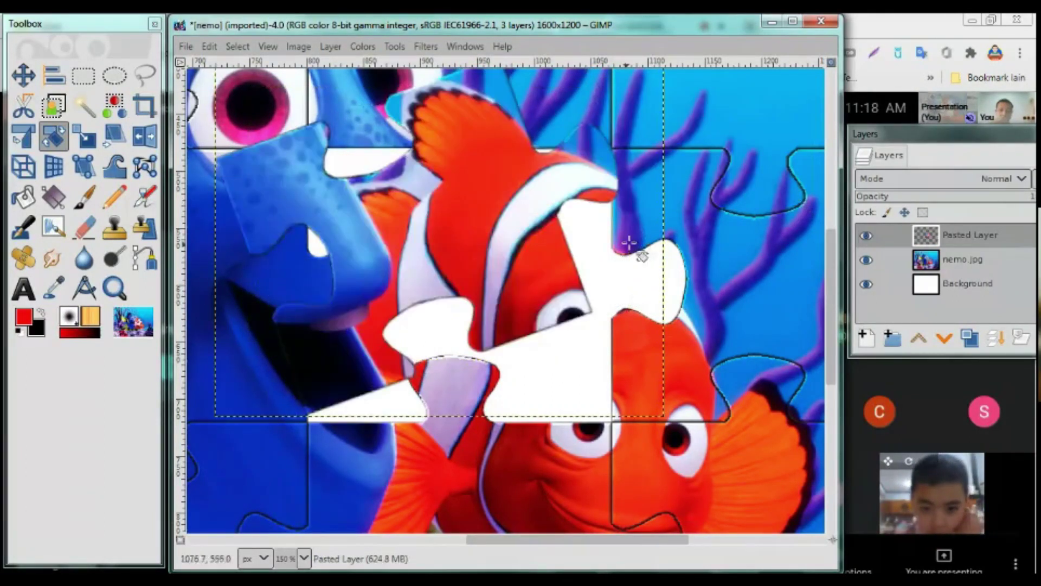
click(23, 74)
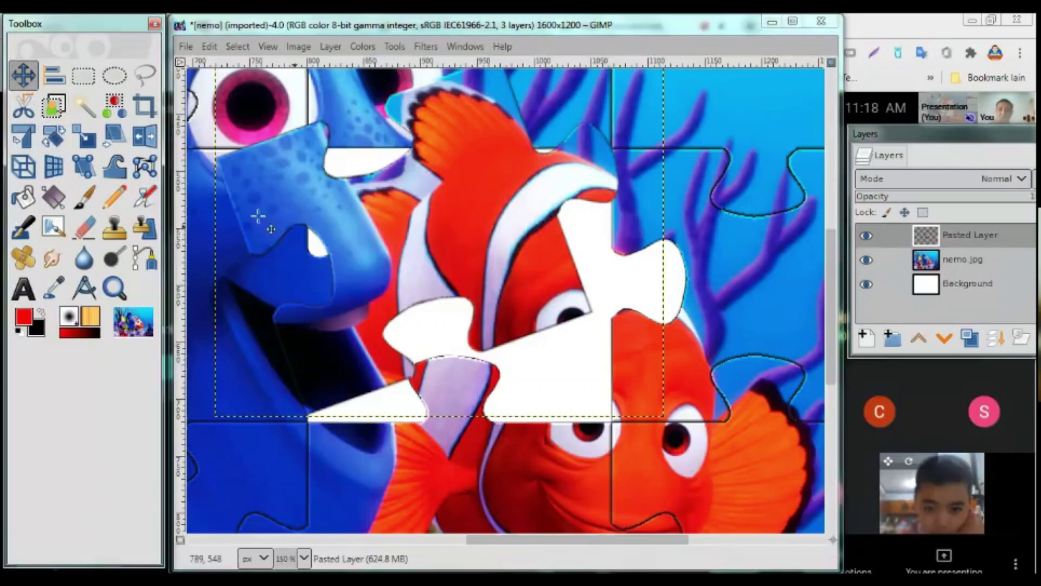
mouse_move(491, 254)
mouse_down()
mouse_move(596, 246)
mouse_move(458, 248)
mouse_up()
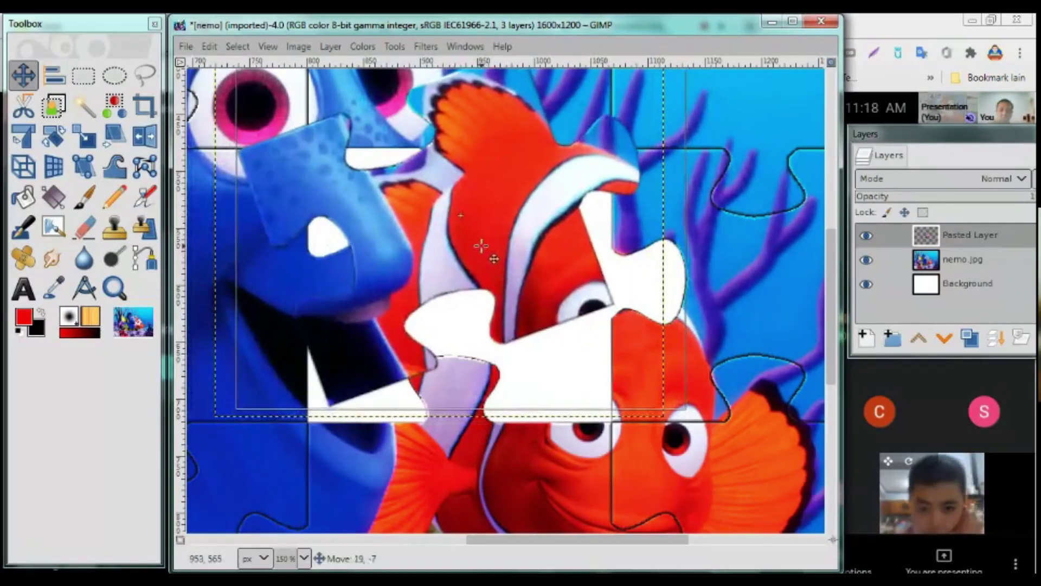
drag(458, 248, 511, 234)
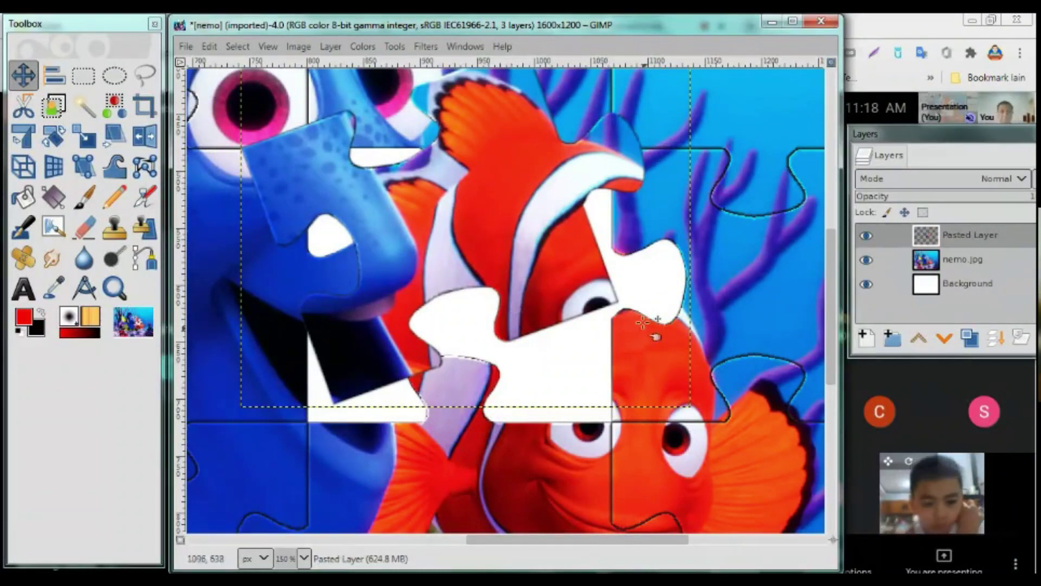
Step: Switch to the Foxit Reader handout and scroll down to steps 8–9
key(alt+Tab)
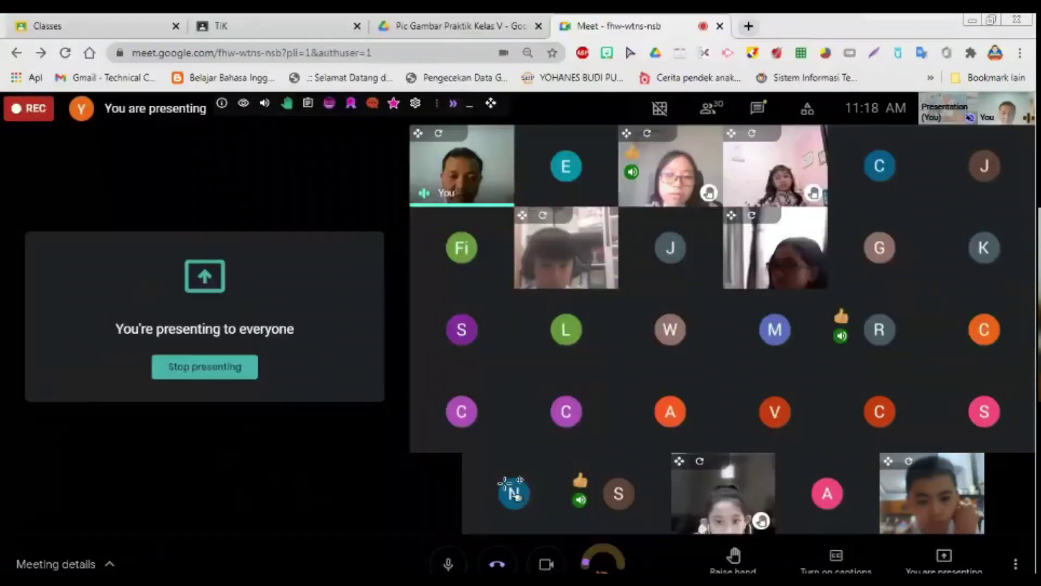
key(alt+Tab)
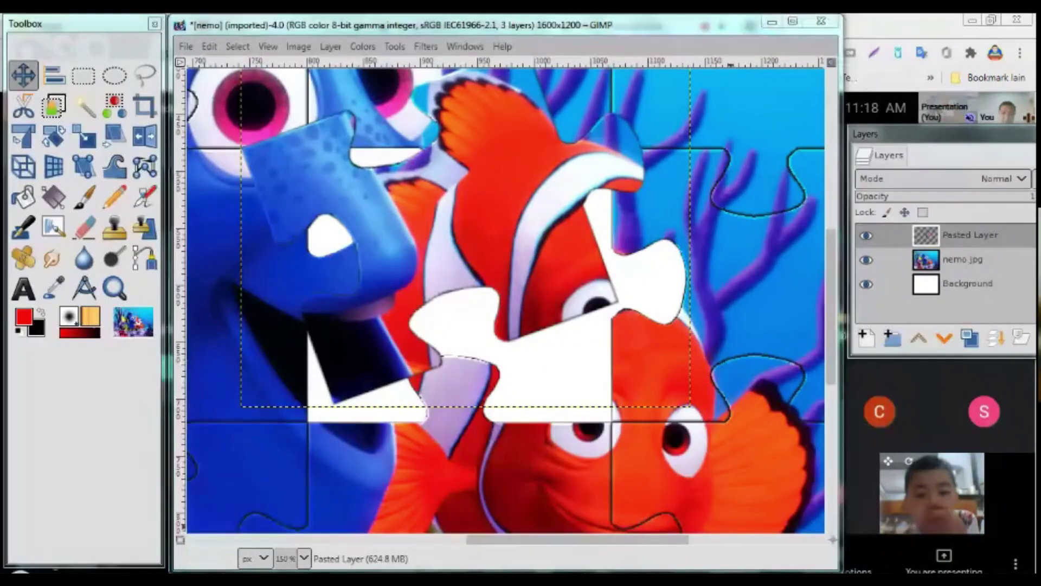
key(alt+Tab)
scroll(596, 368, down, 4)
scroll(543, 325, down, 5)
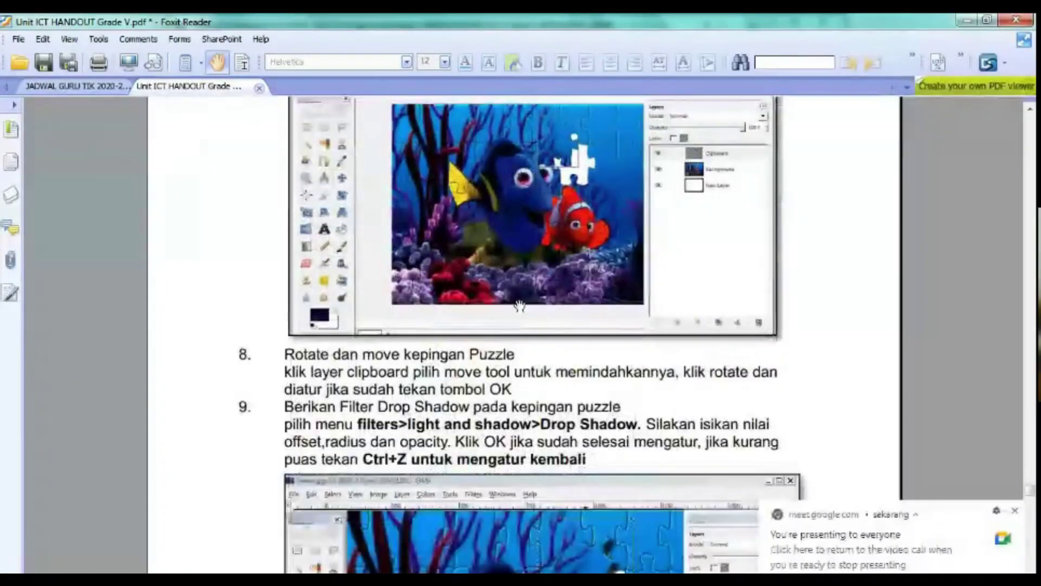
scroll(512, 307, down, 2)
scroll(512, 306, down, 2)
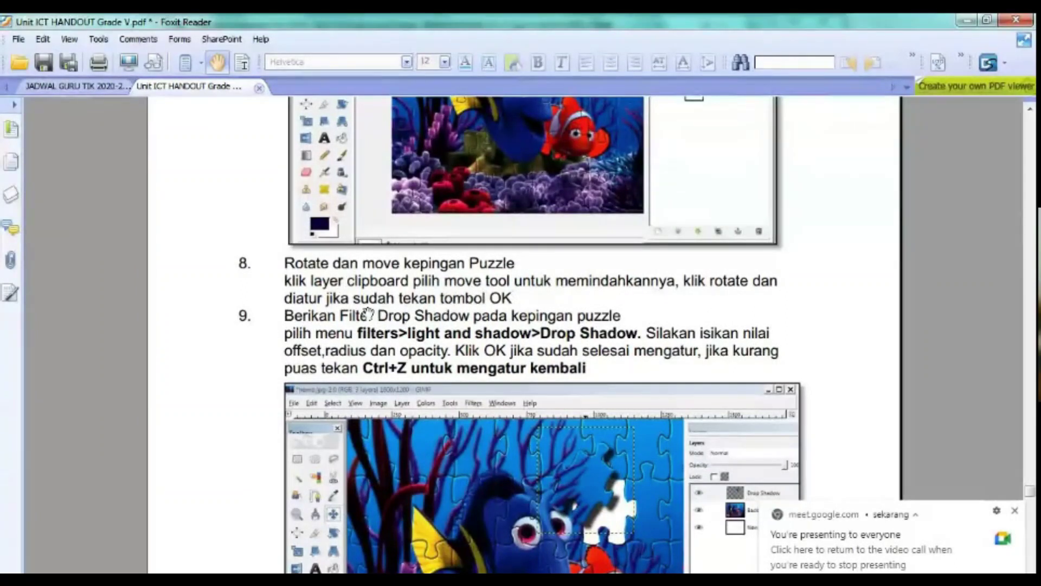
scroll(363, 312, down, 2)
scroll(352, 301, down, 2)
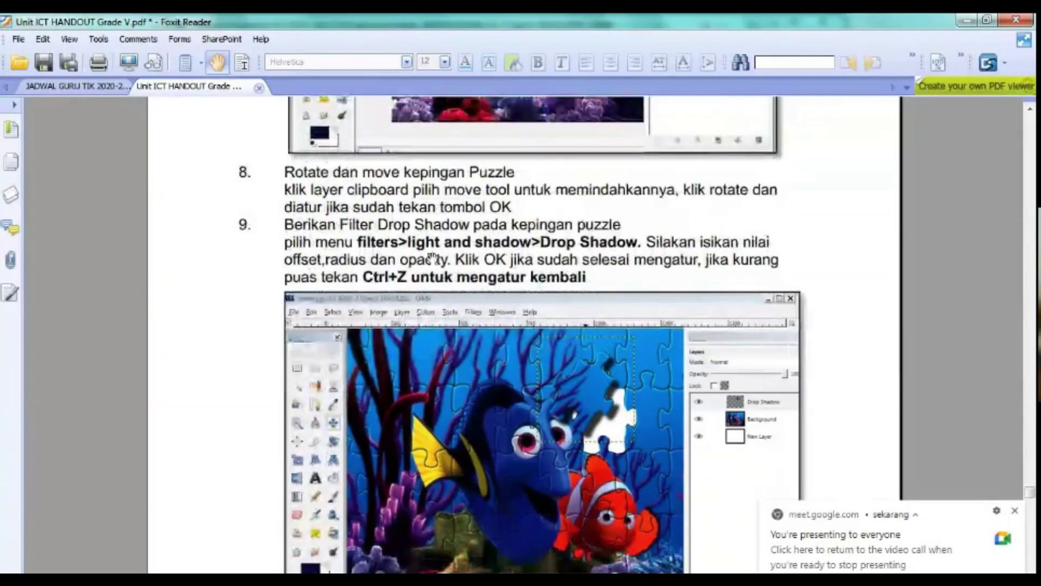
scroll(432, 257, up, 3)
scroll(520, 347, up, 1)
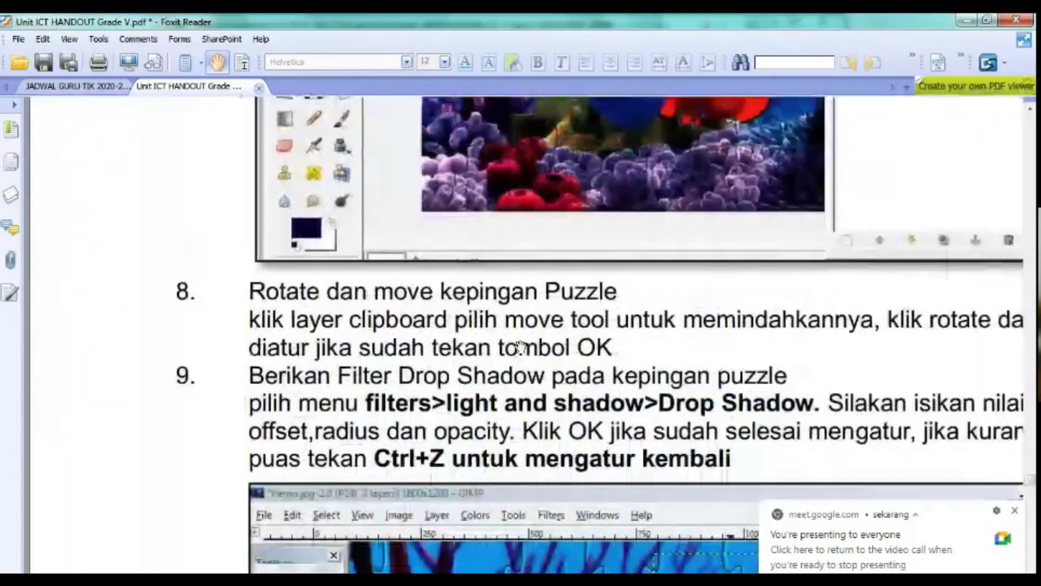
scroll(519, 347, down, 2)
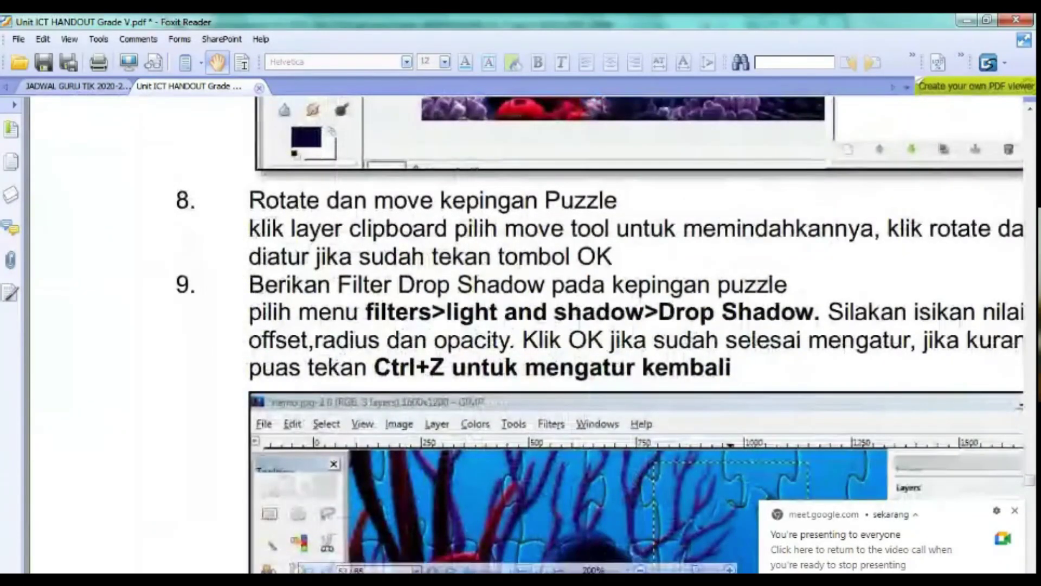
Step: Pan right to read steps 8–9 on rotation and Drop Shadow, then return to GIMP
drag(600, 553, 576, 552)
drag(527, 287, 355, 286)
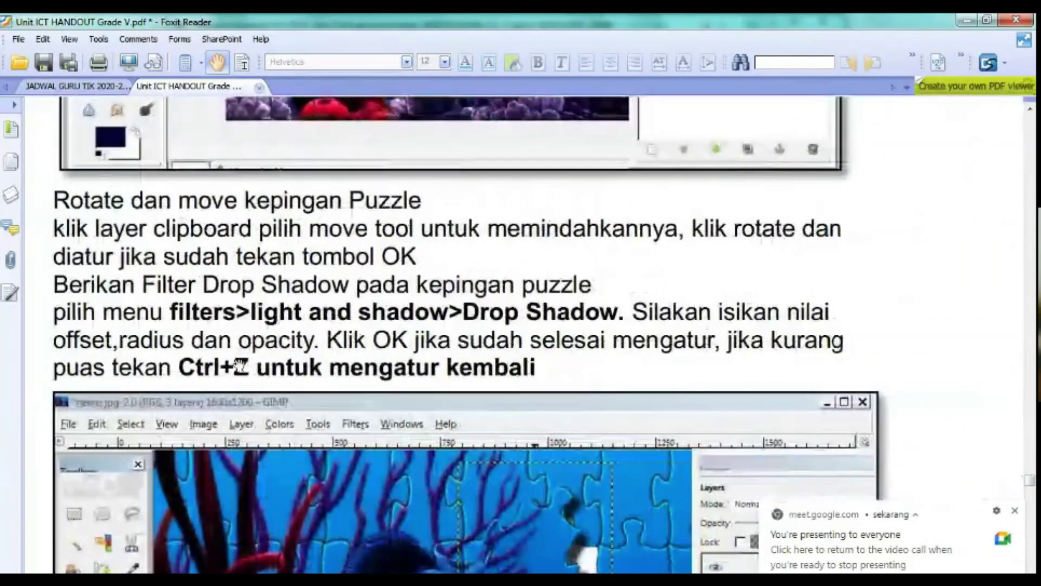
scroll(558, 374, down, 1)
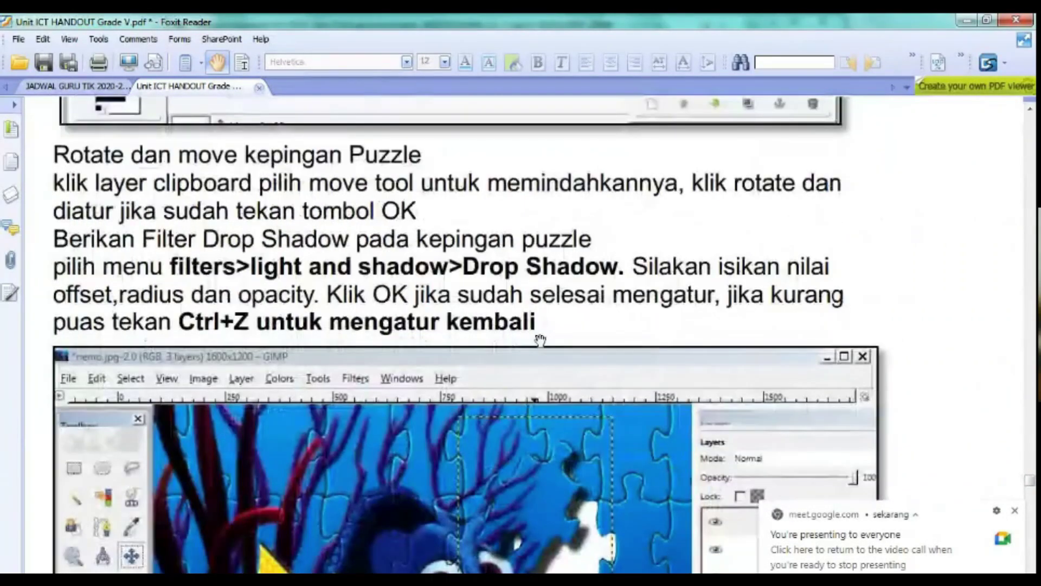
scroll(540, 340, down, 1)
scroll(539, 336, down, 1)
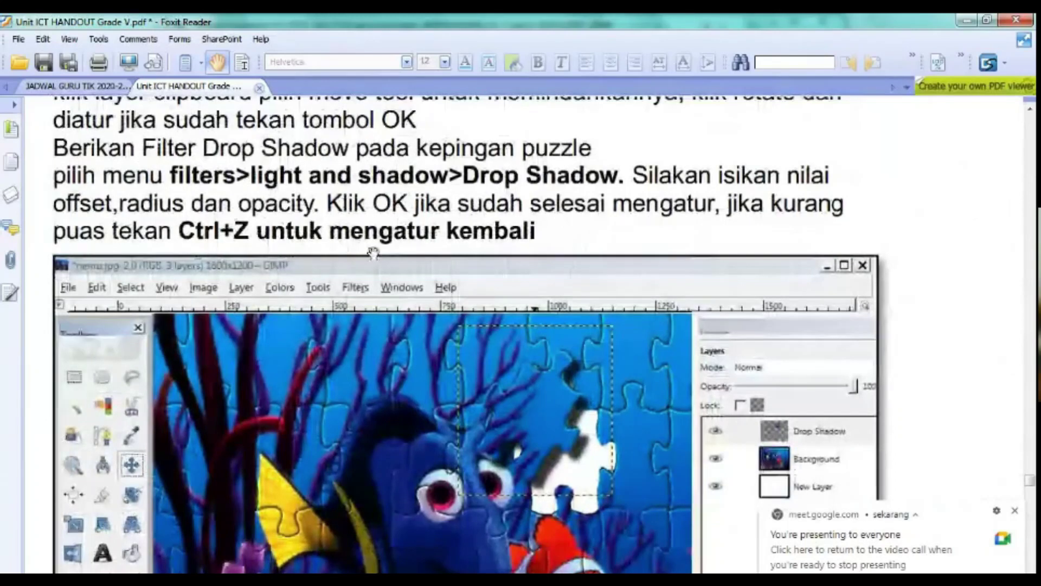
scroll(380, 260, down, 1)
scroll(433, 287, down, 3)
scroll(478, 310, down, 1)
scroll(504, 320, up, 2)
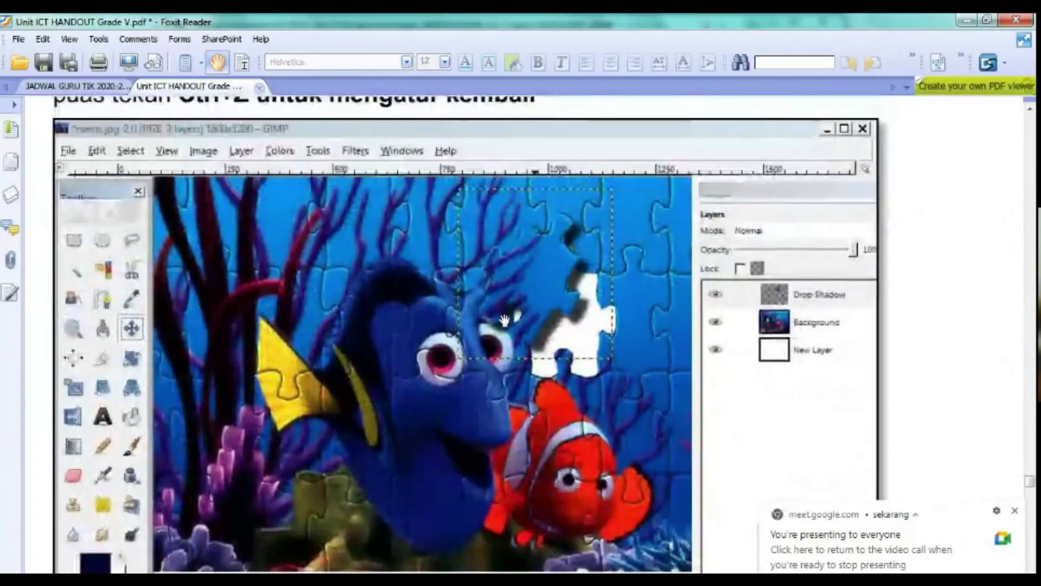
scroll(505, 320, up, 2)
scroll(510, 379, up, 1)
scroll(513, 437, down, 1)
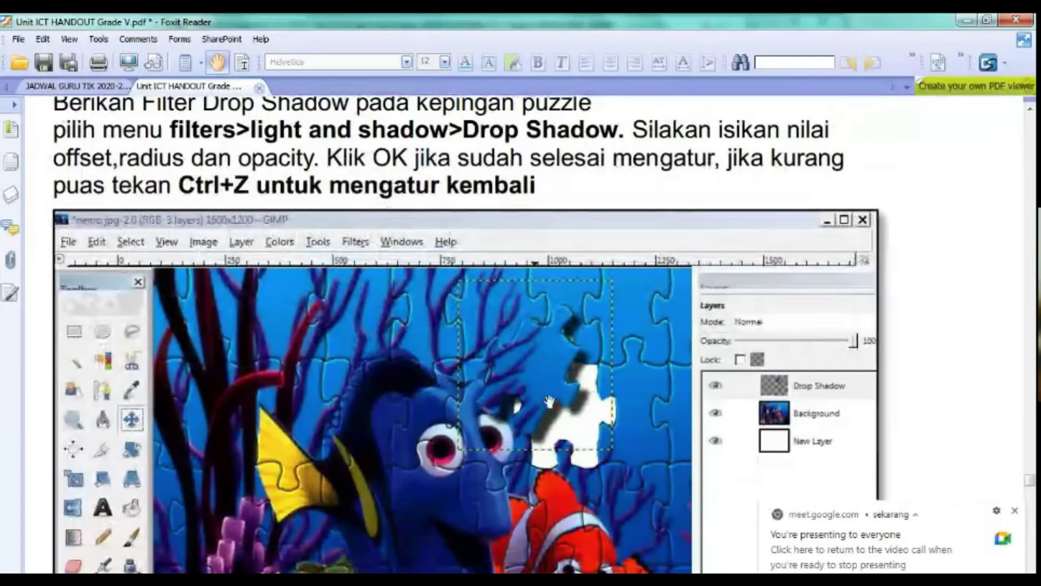
key(alt+Tab)
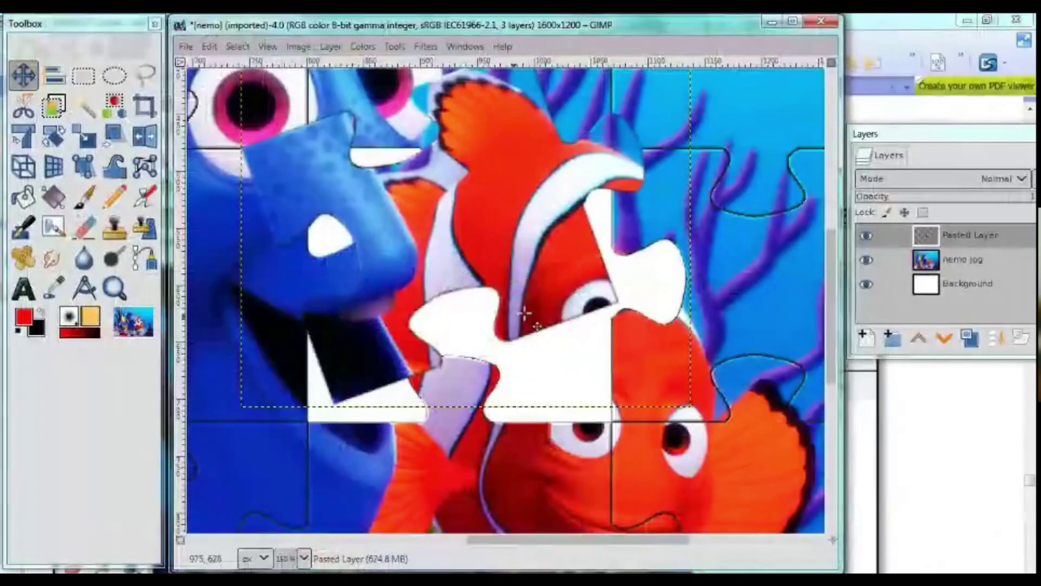
Step: Rename the Pasted Layer to 'keping 1' in the Layers panel
click(427, 47)
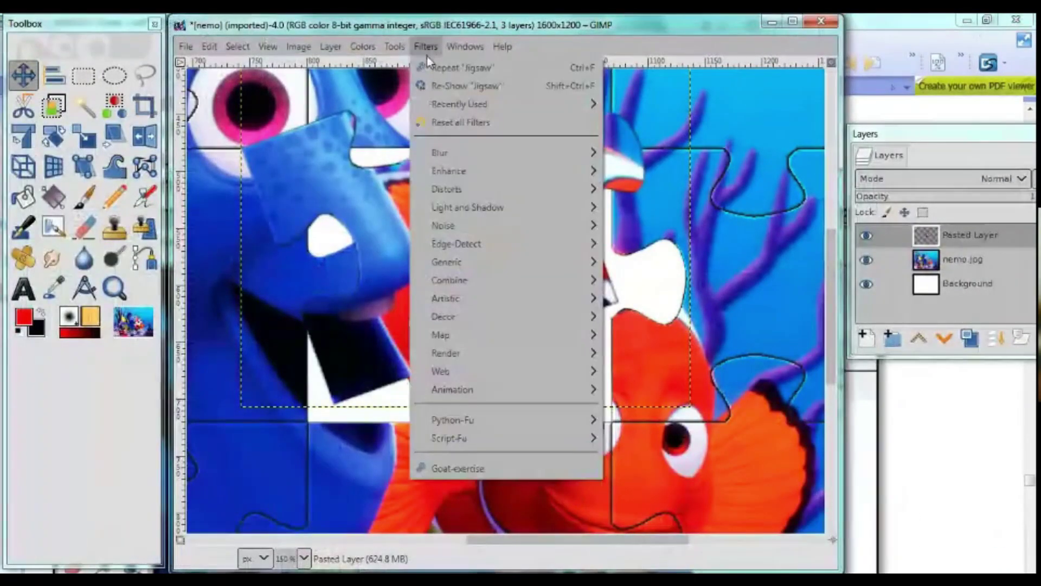
mouse_move(467, 208)
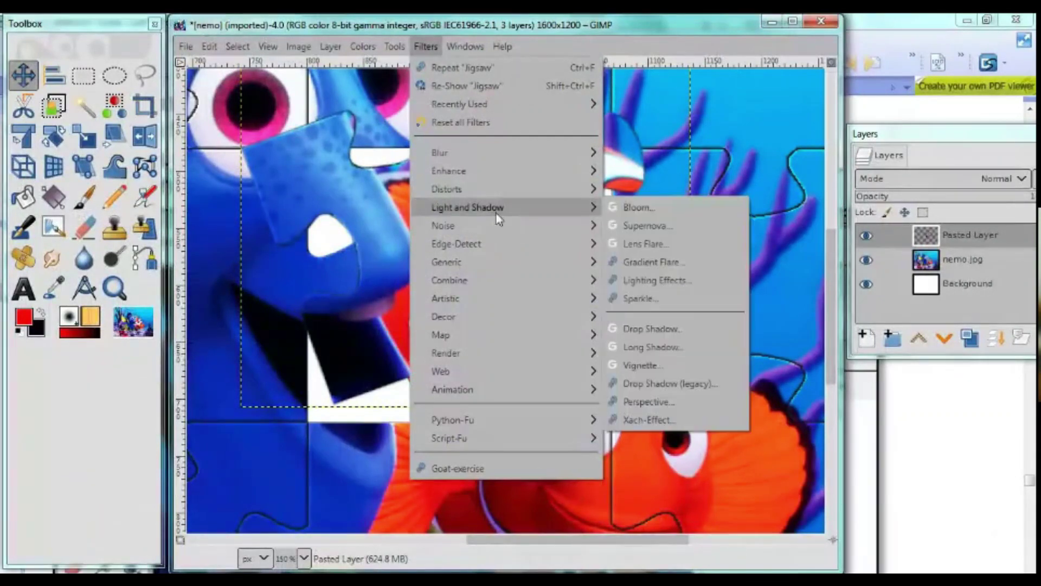
click(992, 228)
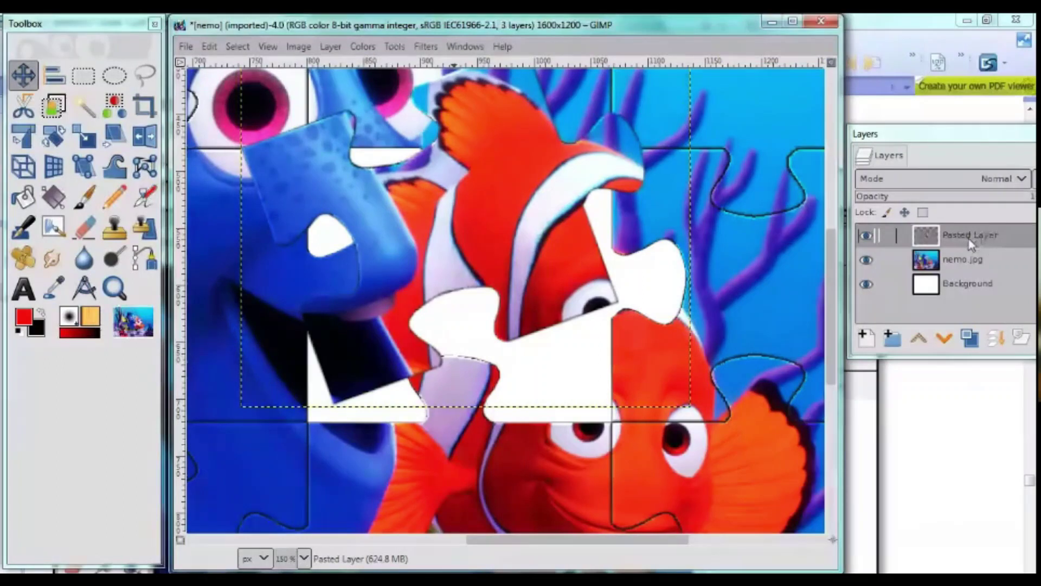
double_click(965, 236)
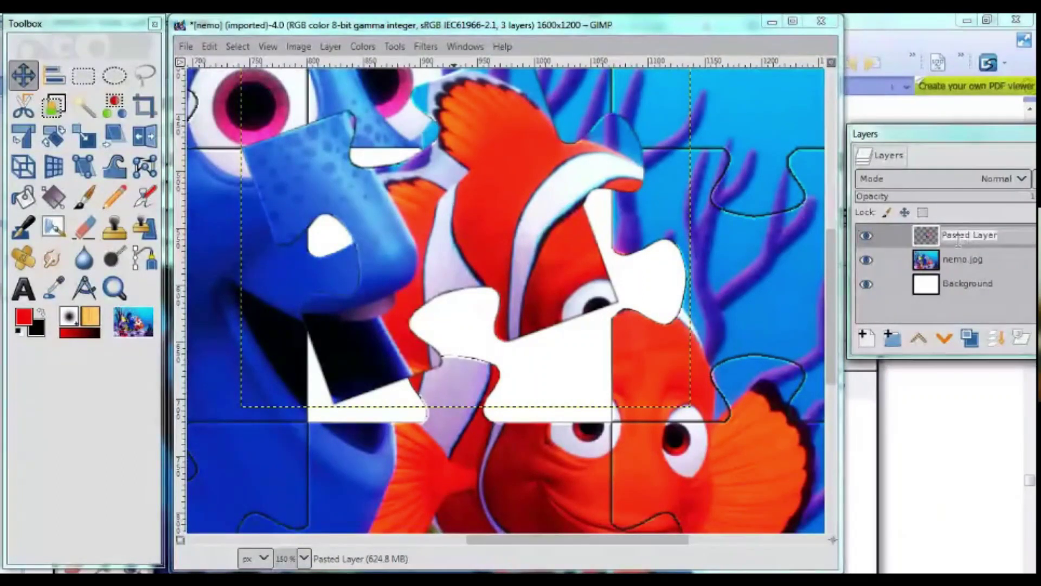
text(keping 1)
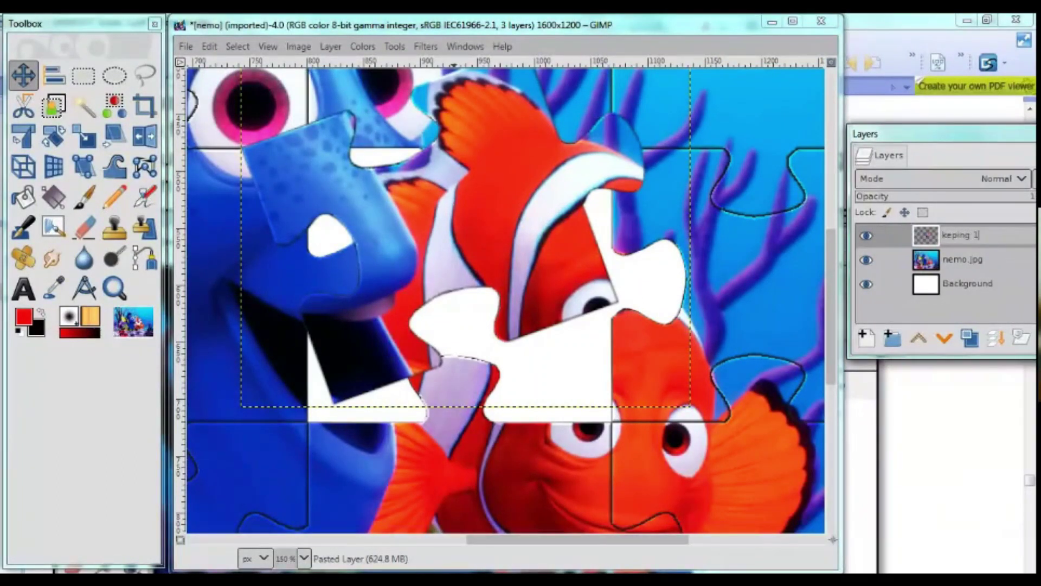
key(Return)
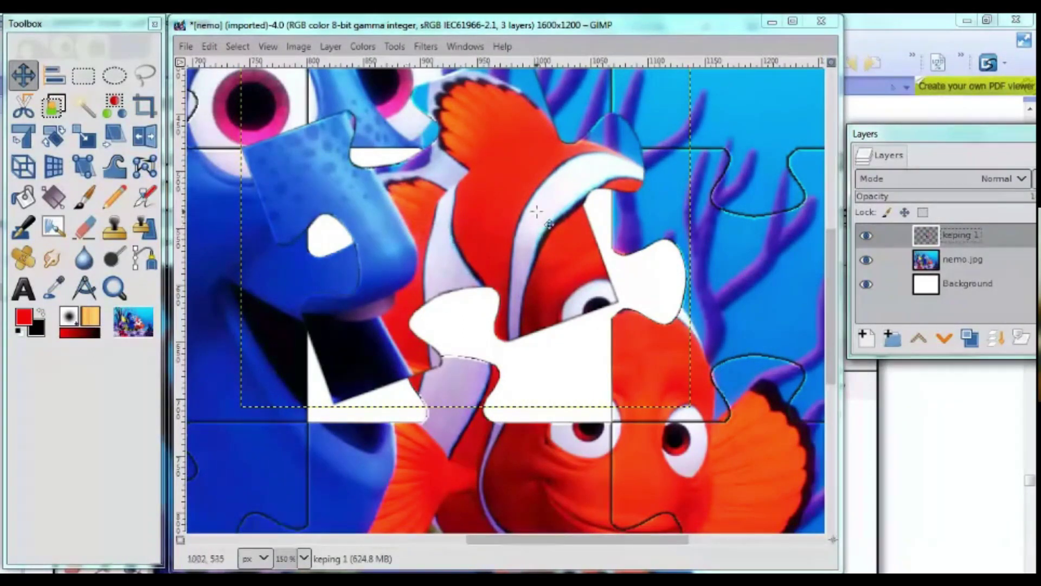
Step: Open the legacy Drop Shadow filter (offsets 4, blur 15, black, opacity 100) and move it aside
click(423, 47)
mouse_move(468, 207)
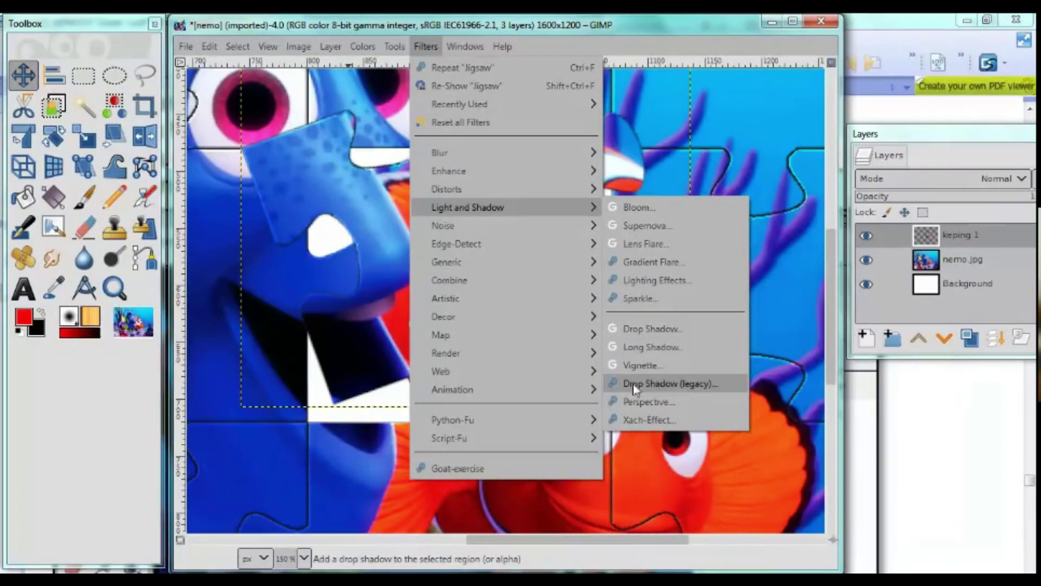
click(681, 396)
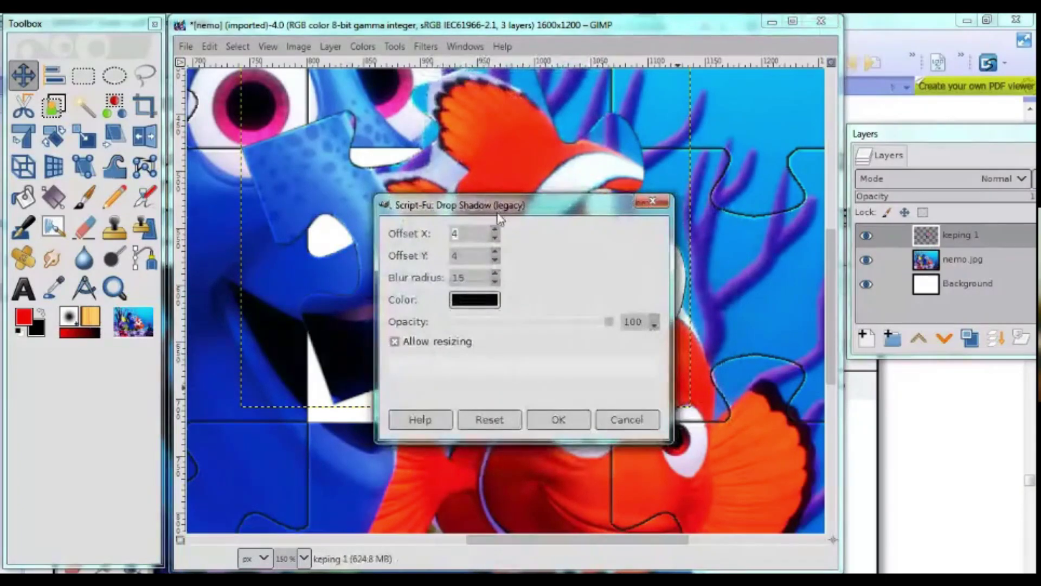
drag(501, 214, 654, 274)
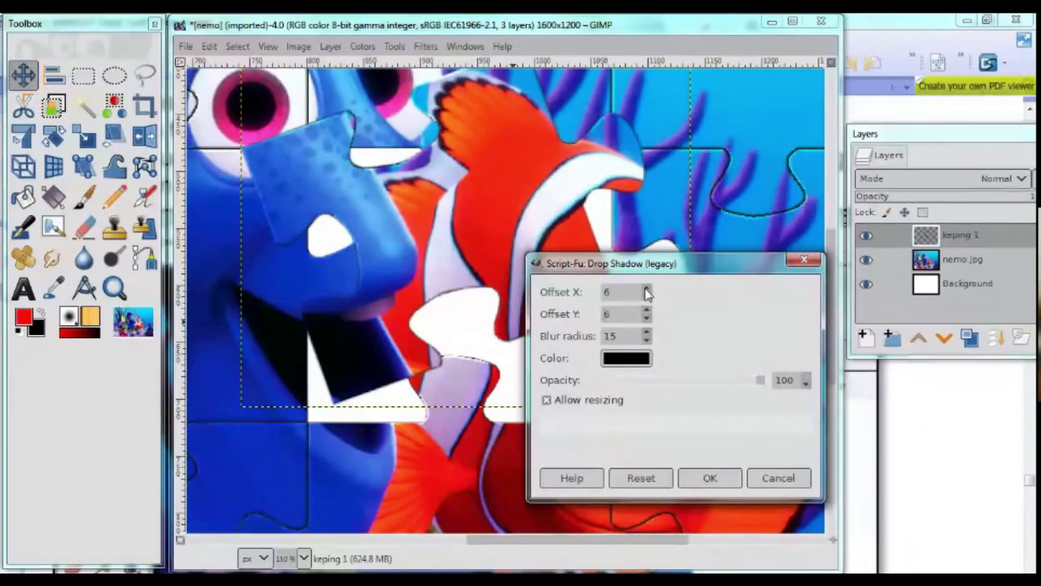
Step: Give the keping 1 piece a black drop shadow with Offset Y raised by one
click(647, 309)
click(698, 476)
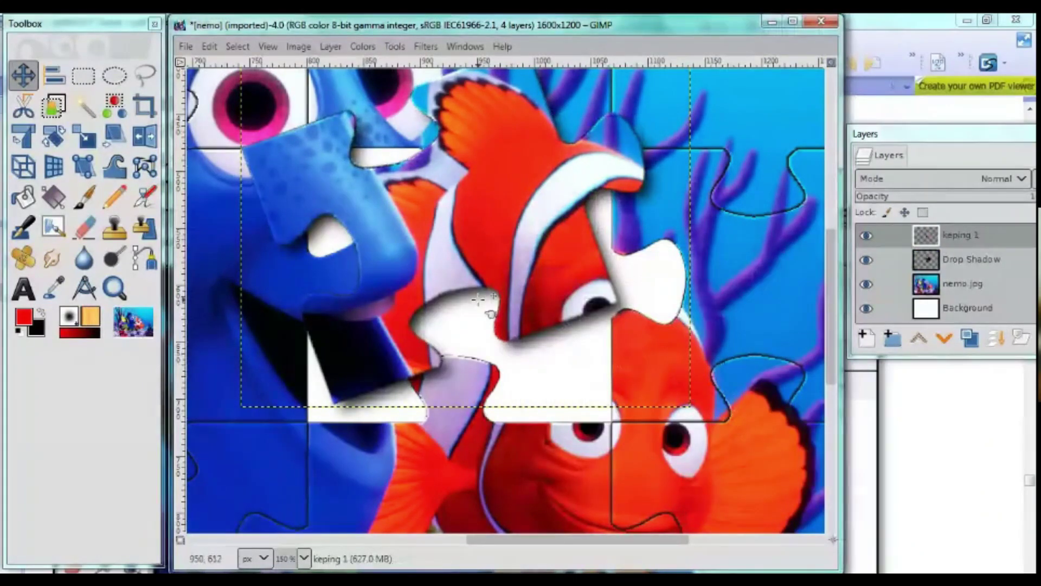
scroll(467, 335, up, 1)
scroll(468, 326, up, 2)
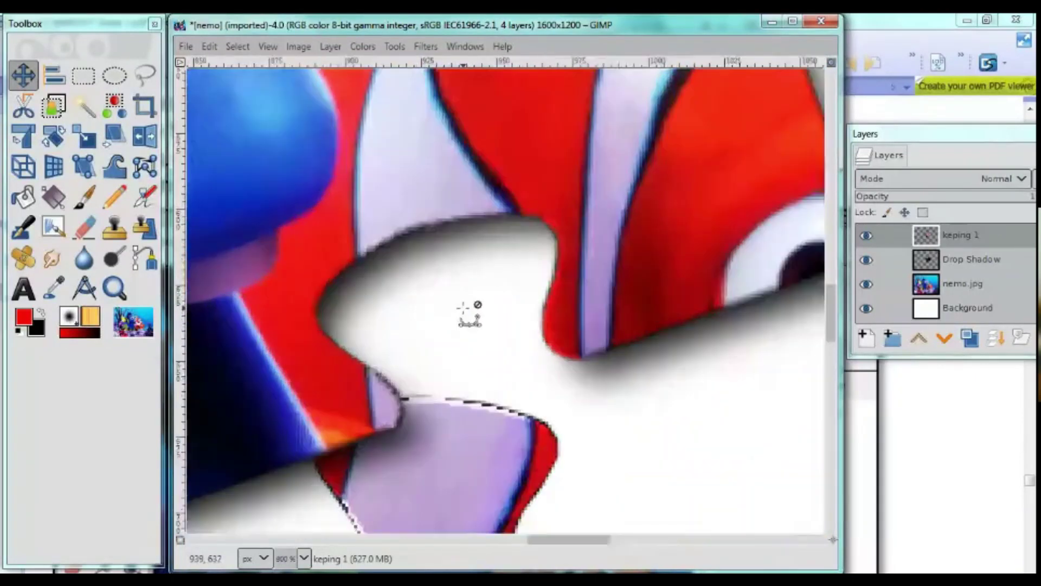
scroll(499, 342, down, 2)
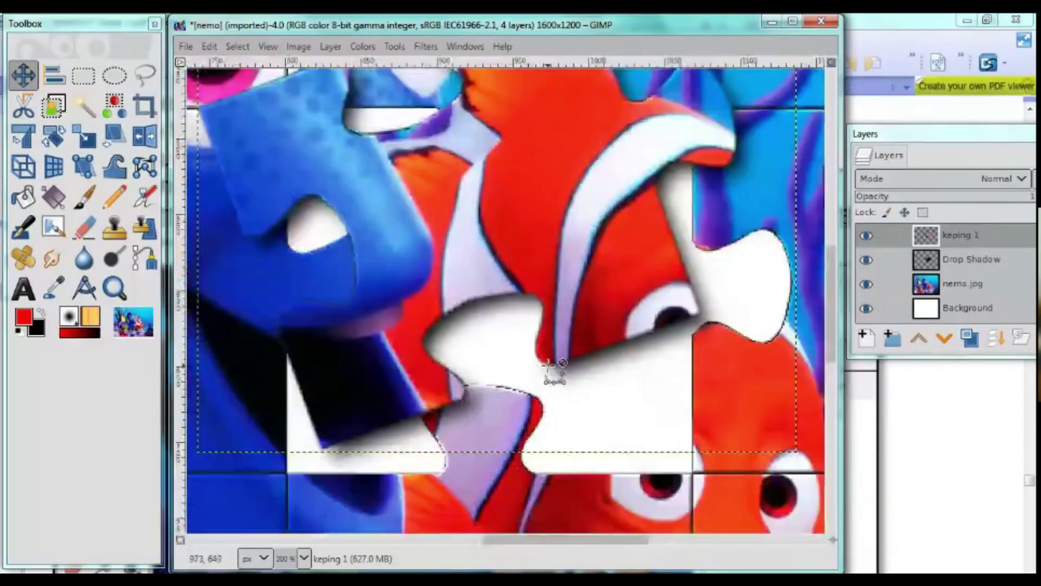
scroll(553, 372, down, 1)
scroll(569, 365, down, 1)
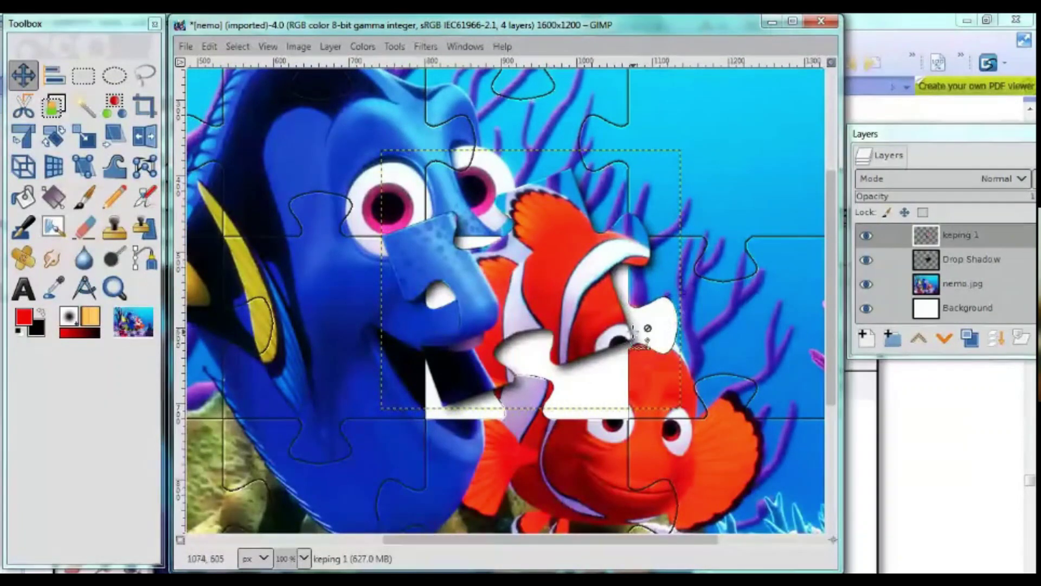
scroll(640, 323, up, 2)
scroll(635, 328, up, 2)
scroll(634, 328, down, 2)
scroll(633, 328, down, 2)
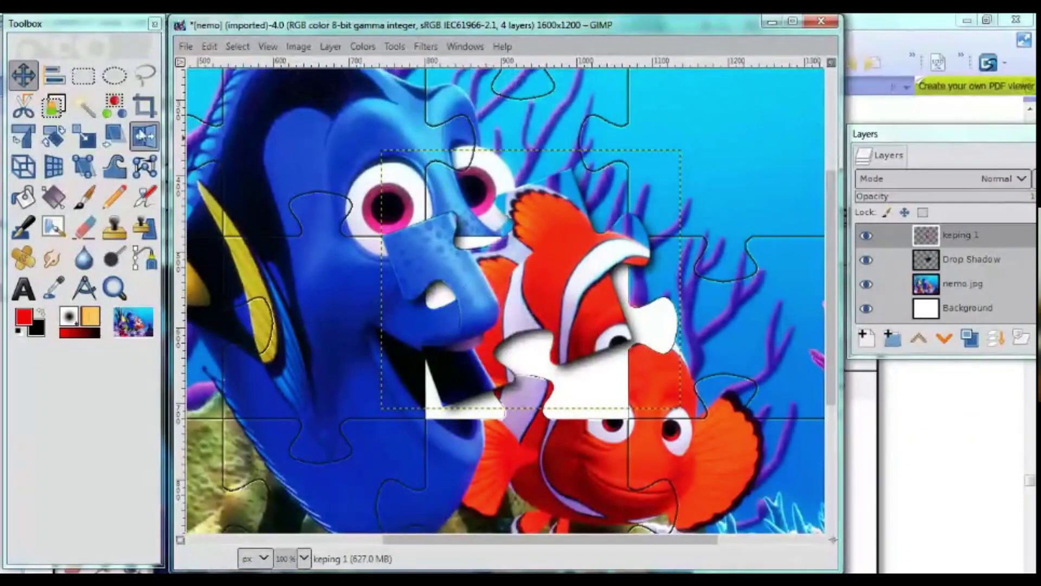
click(25, 77)
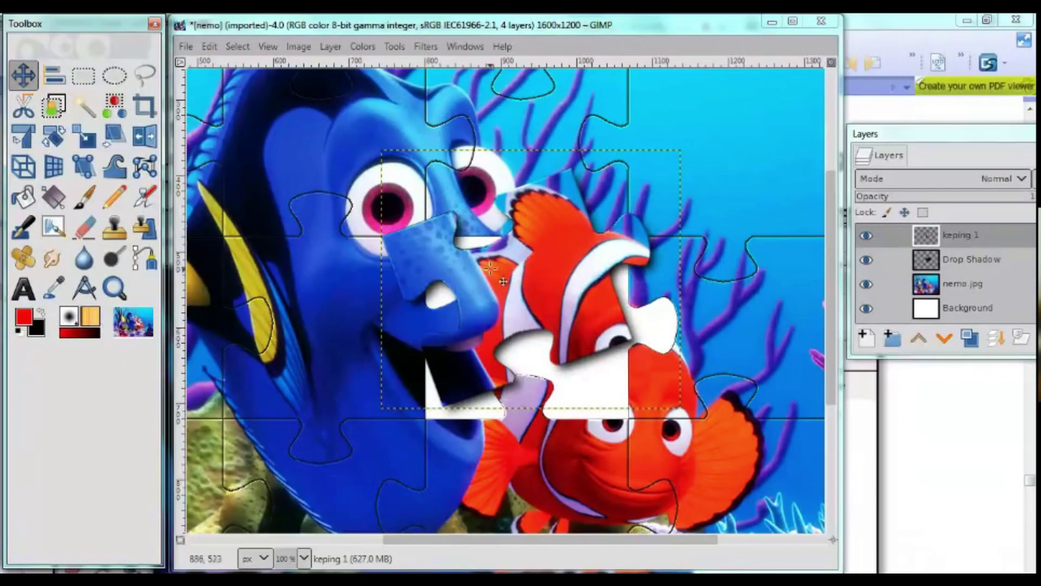
Step: Reposition the shadowed piece by dragging it, then nudge it down and right
mouse_move(525, 286)
mouse_down()
mouse_move(548, 183)
mouse_move(516, 271)
mouse_move(544, 281)
mouse_up()
key(Down)
key(Down)
key(Down)
key(Right)
key(Right)
key(Right)
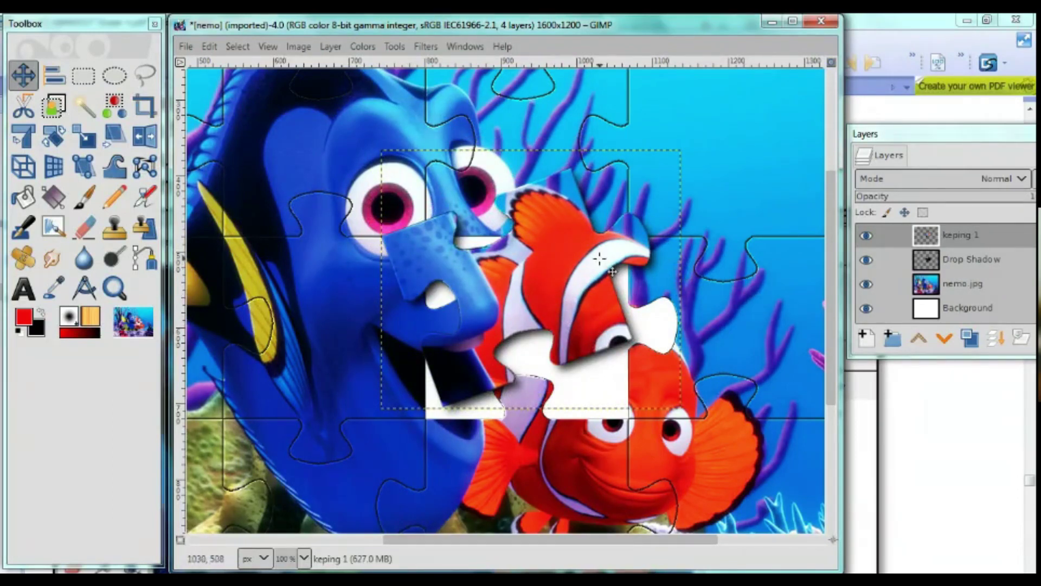
Step: Merge keping 1 down onto its shadow layer and rename the result keping 1
click(938, 235)
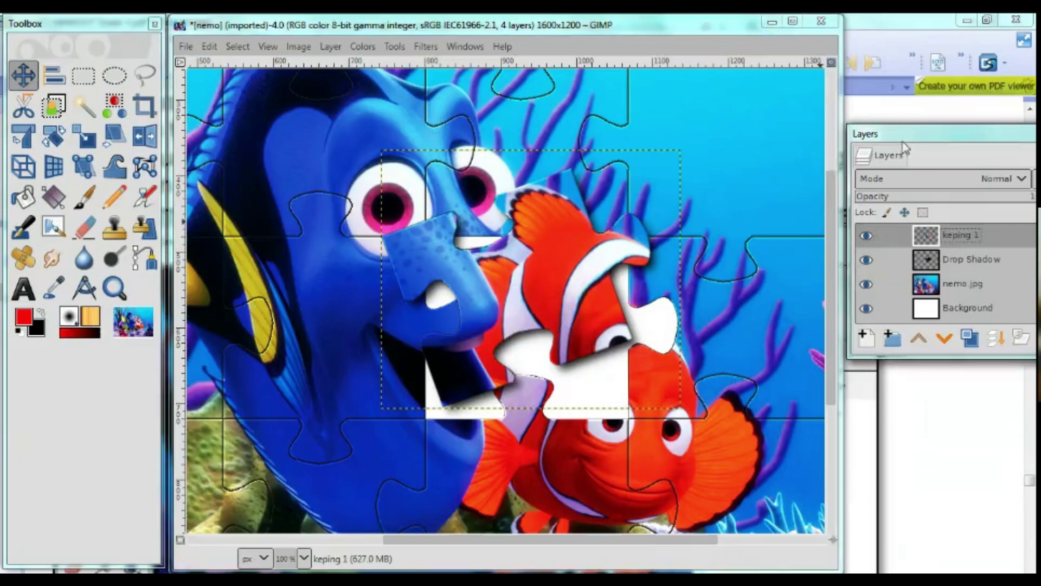
mouse_move(904, 147)
mouse_down()
mouse_move(500, 154)
mouse_move(316, 94)
mouse_up()
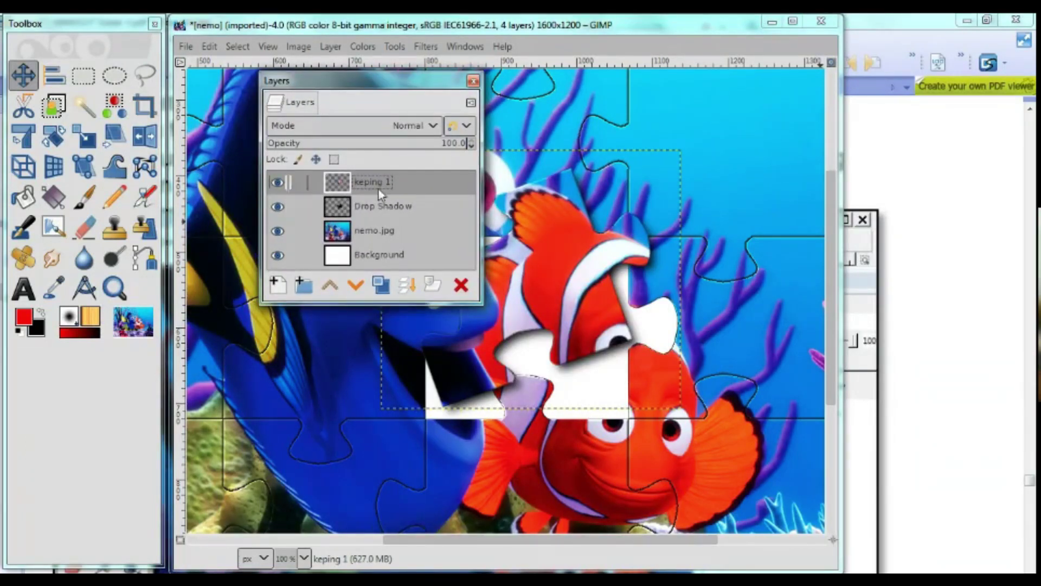
right_click(343, 187)
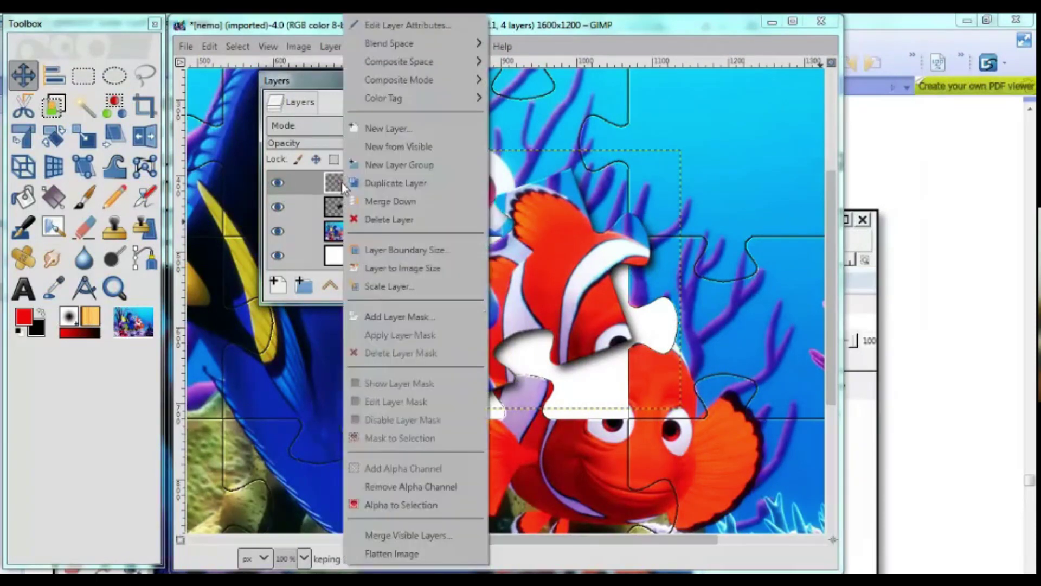
click(391, 201)
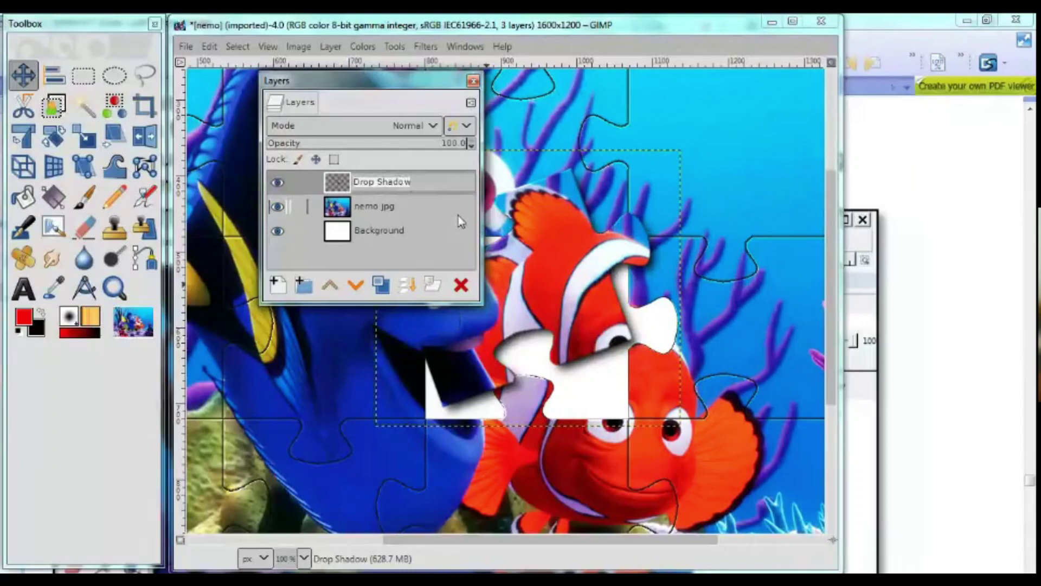
text(keping 1)
key(Return)
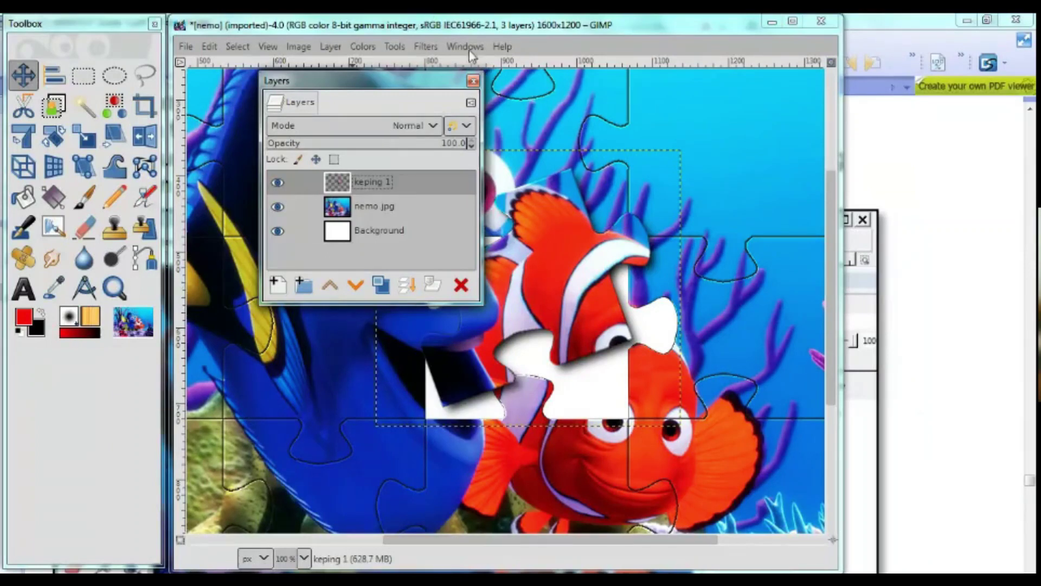
Step: Rotate the keping 1 piece by about 19 degrees
drag(411, 76, 940, 98)
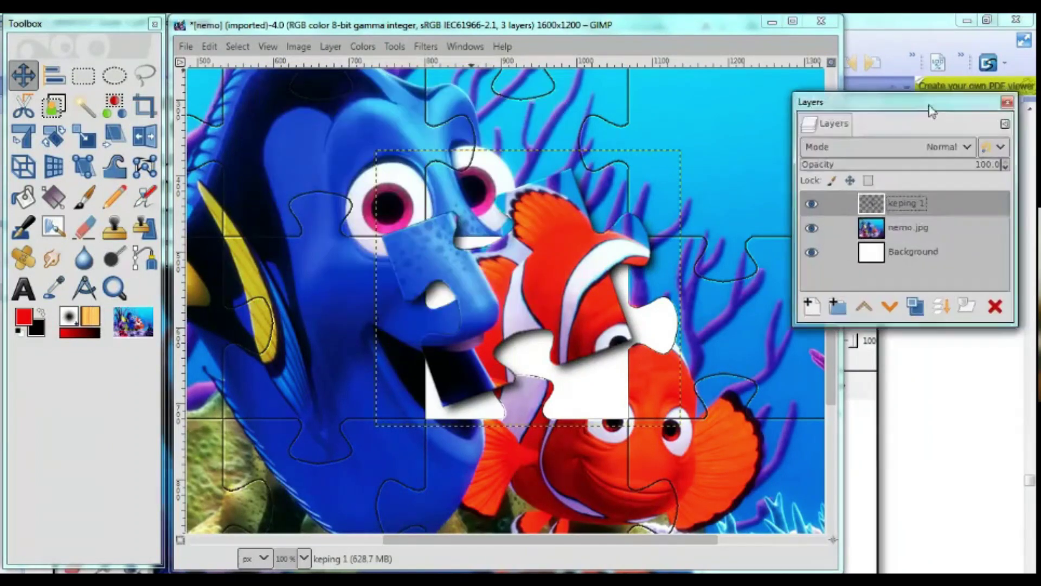
mouse_move(532, 276)
mouse_down()
mouse_move(496, 232)
mouse_move(472, 236)
mouse_up()
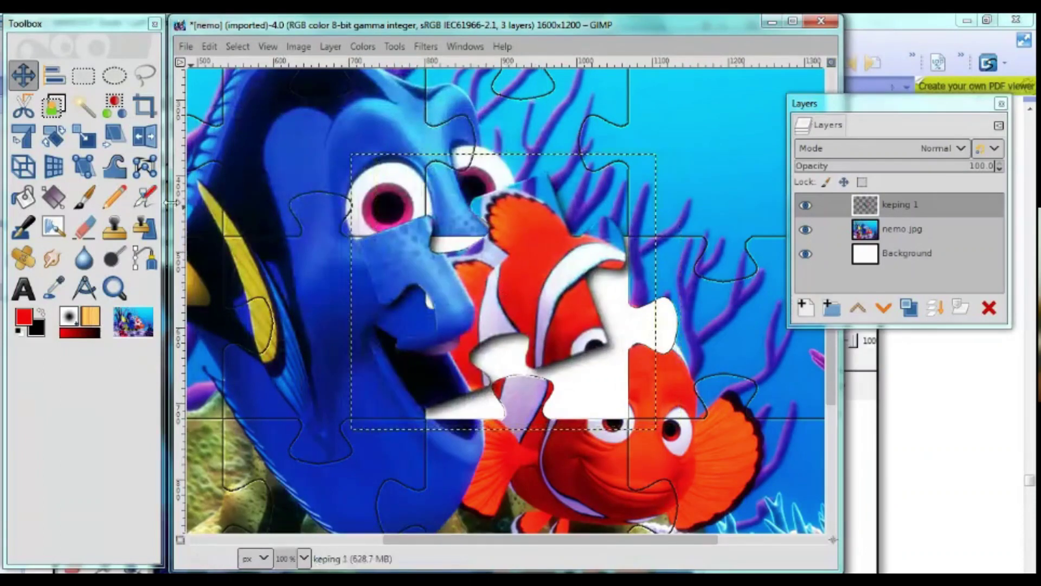
click(53, 136)
drag(544, 258, 557, 268)
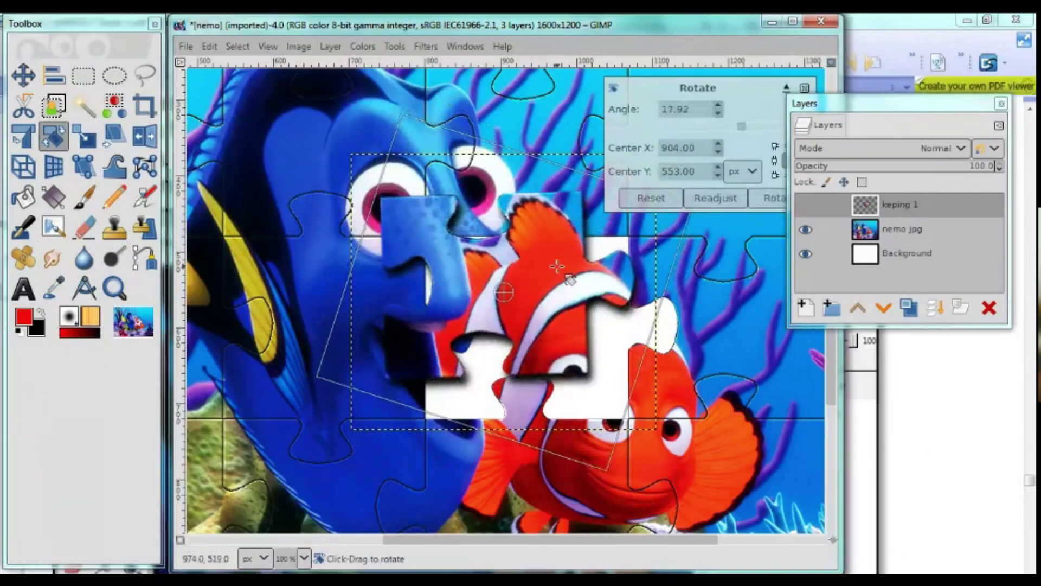
click(761, 206)
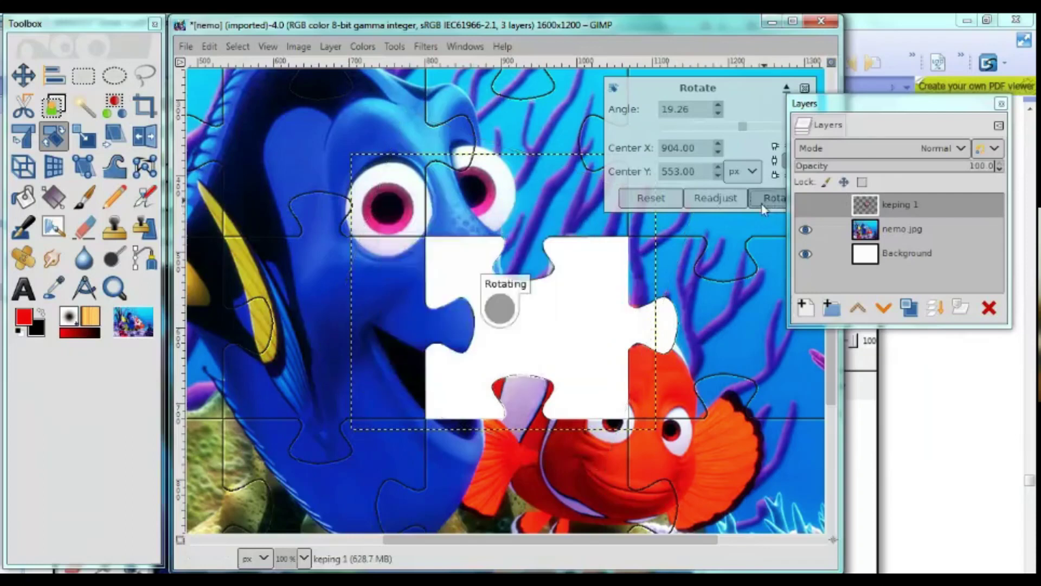
Step: Shift the rotated piece down and to the right into its new spot
click(23, 75)
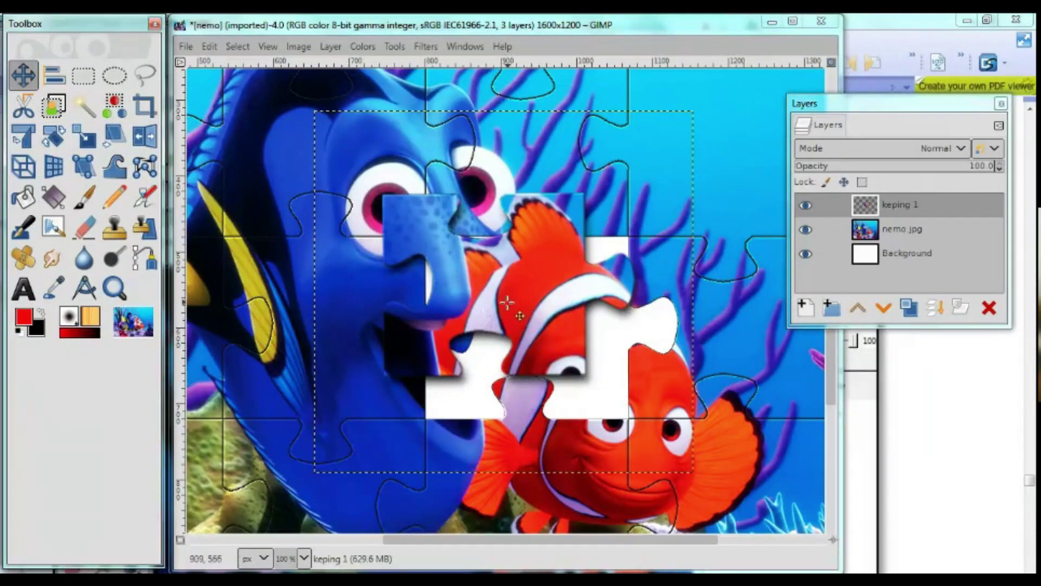
drag(507, 303, 551, 343)
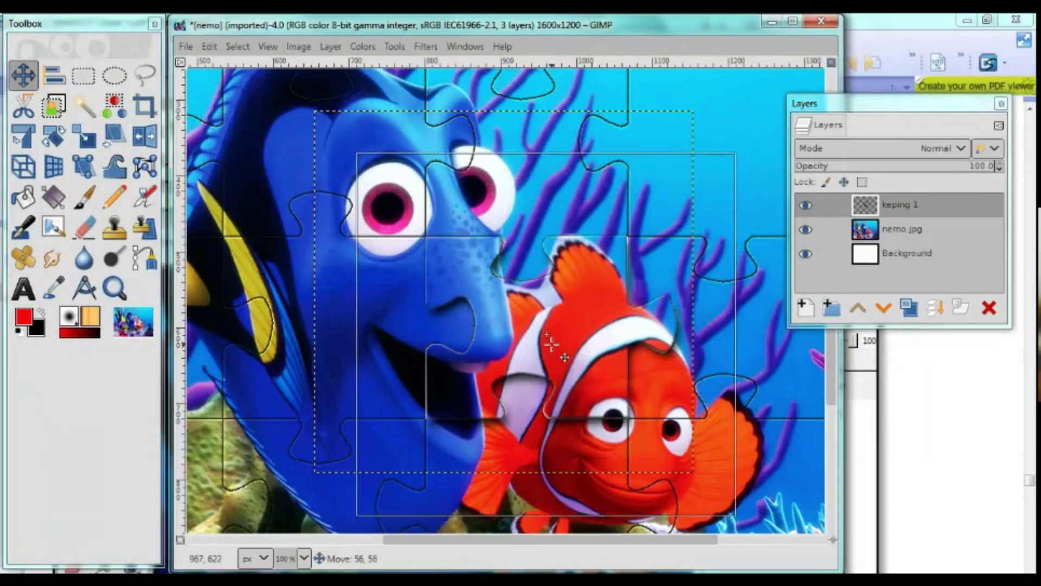
mouse_move(569, 347)
mouse_down()
mouse_move(583, 321)
mouse_move(566, 386)
mouse_up()
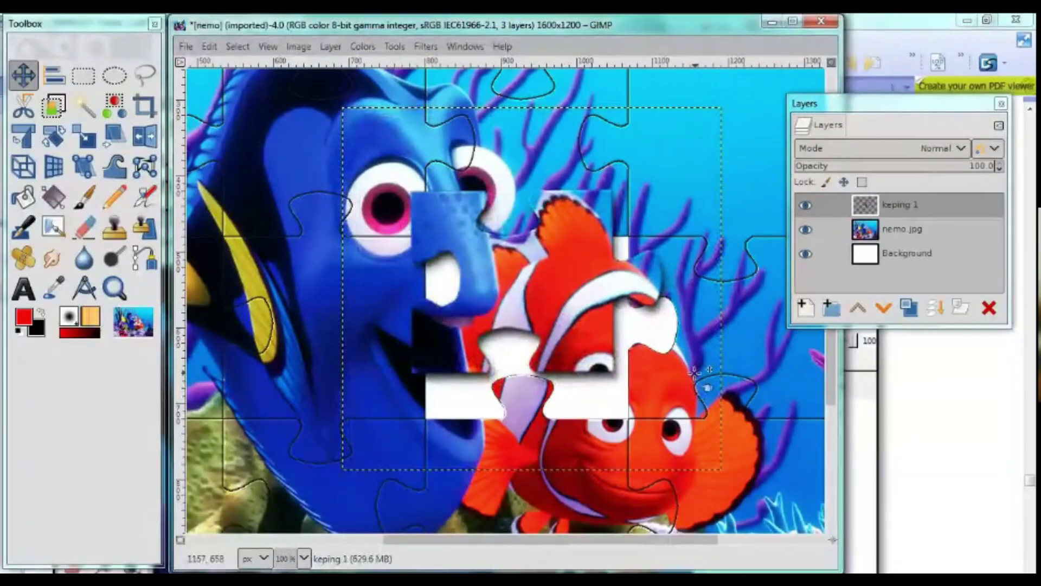
Step: At 50% zoom, nudge keping 1 in small moves to sit up-left of its slot over Dory
scroll(778, 375, down, 3)
scroll(778, 376, up, 3)
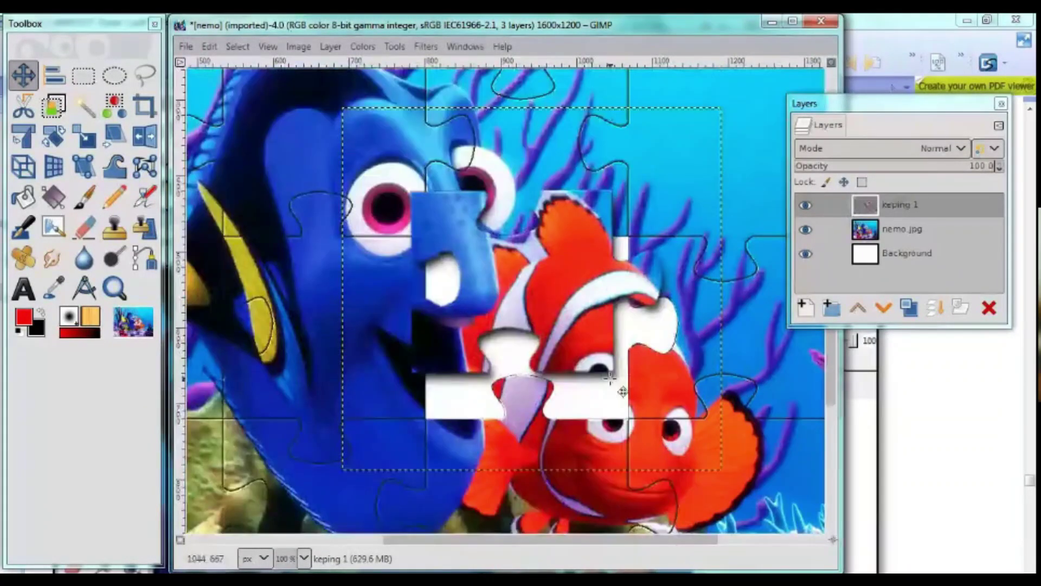
scroll(612, 379, down, 1)
scroll(612, 379, down, 1)
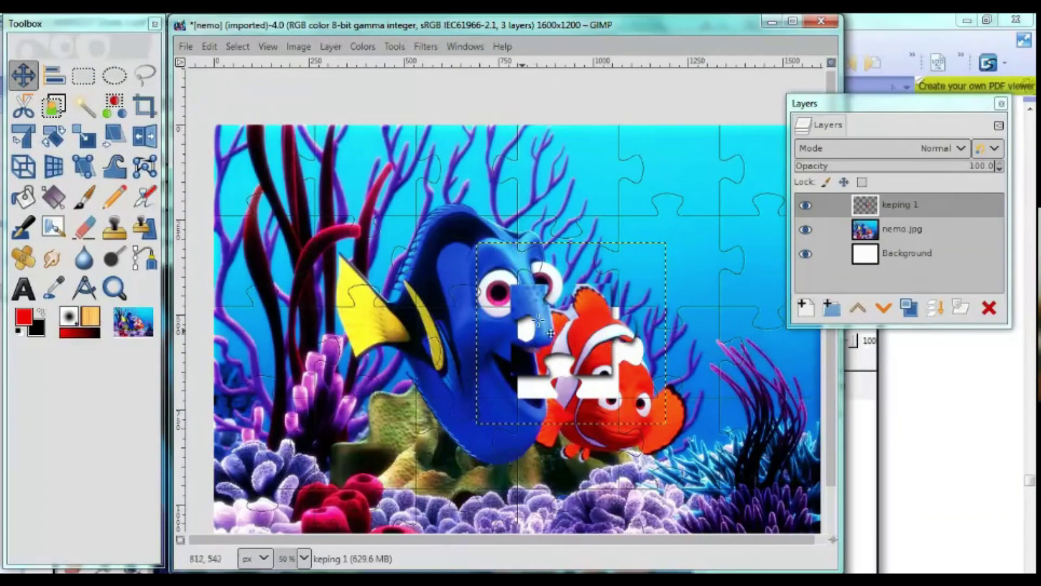
mouse_move(569, 337)
mouse_down()
mouse_move(535, 279)
mouse_move(576, 332)
mouse_move(537, 333)
mouse_up()
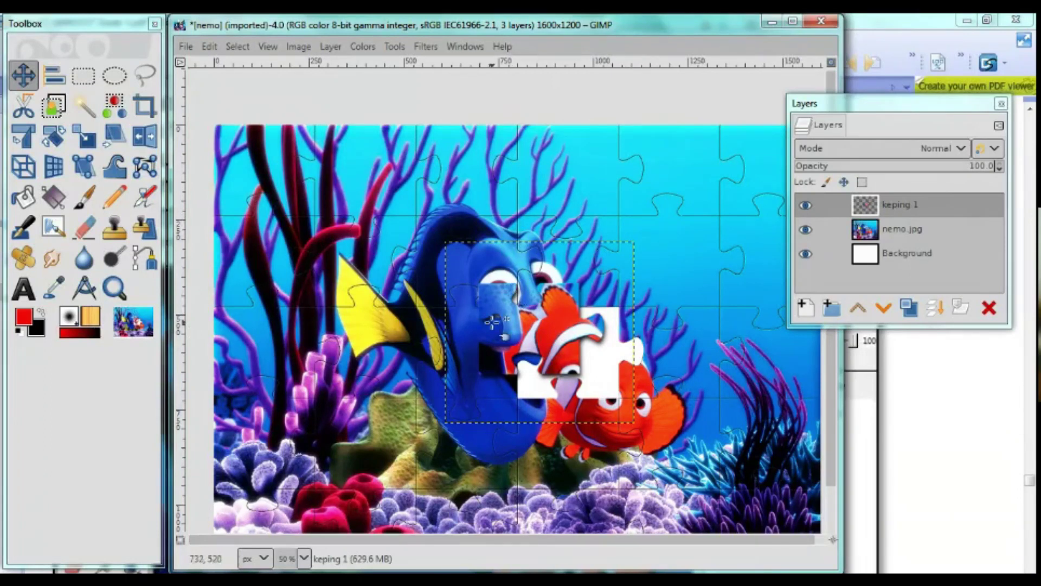
drag(544, 331, 572, 330)
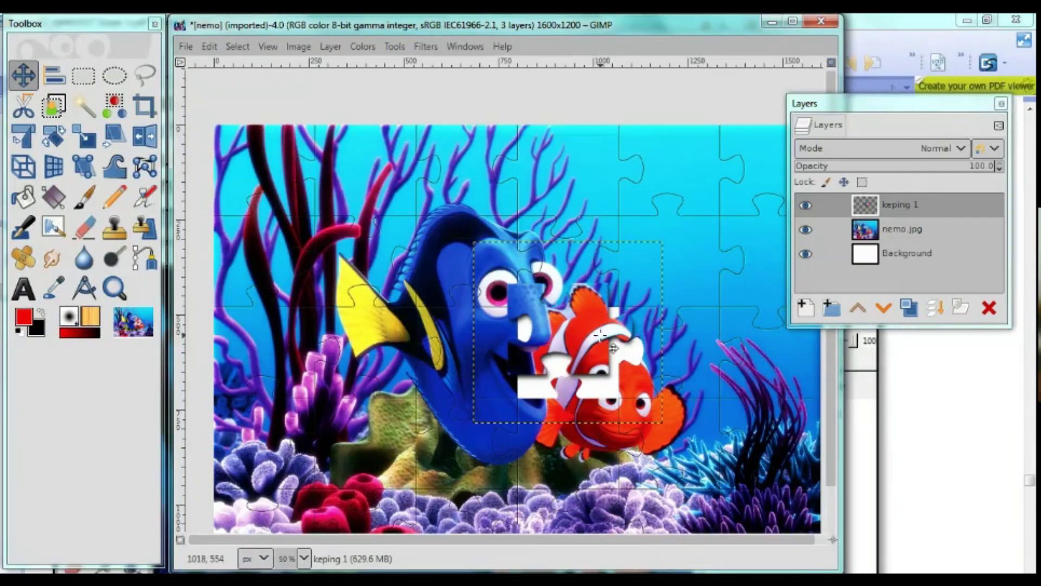
drag(572, 340, 559, 340)
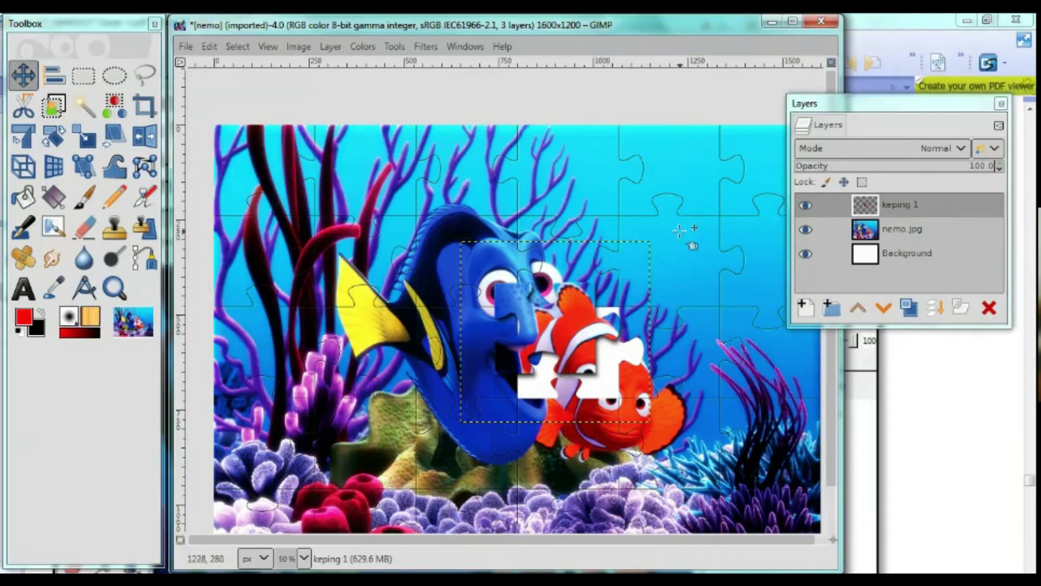
scroll(678, 231, down, 2)
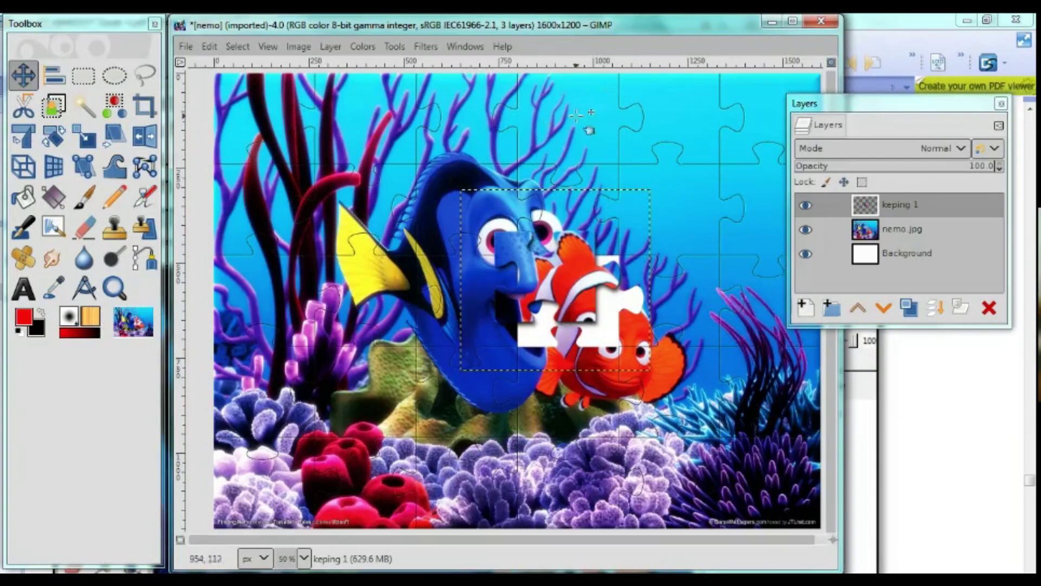
Step: Make nemo.jpg the active layer and look around the puzzle image
click(892, 230)
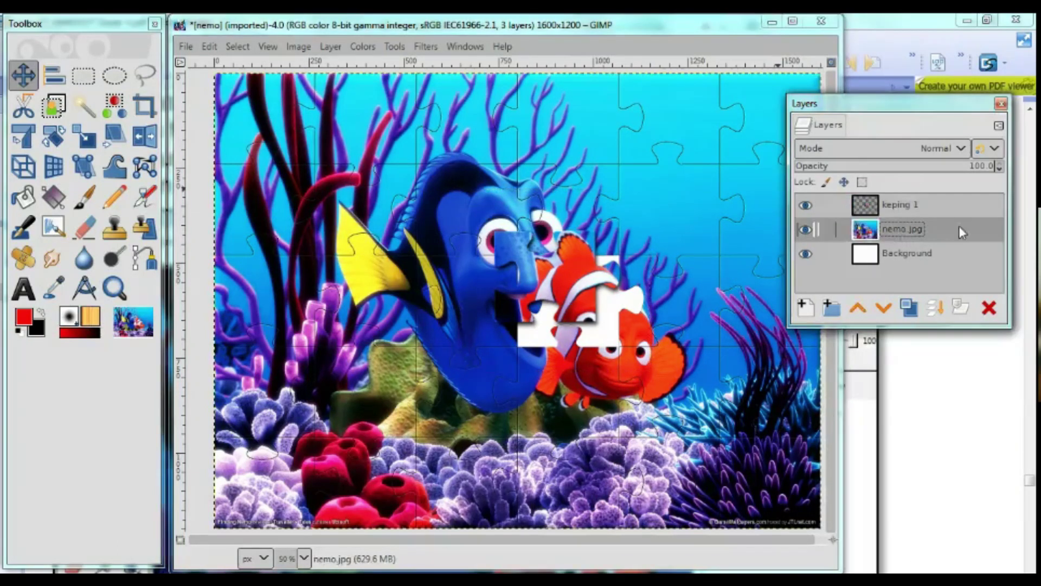
click(896, 206)
click(888, 229)
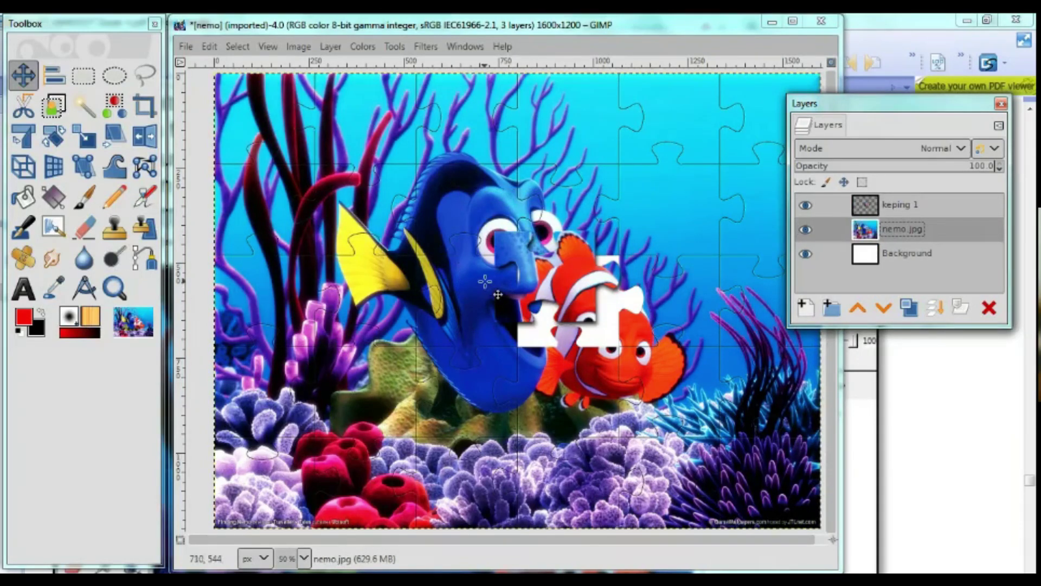
ctrl+scroll(424, 250, up, 1)
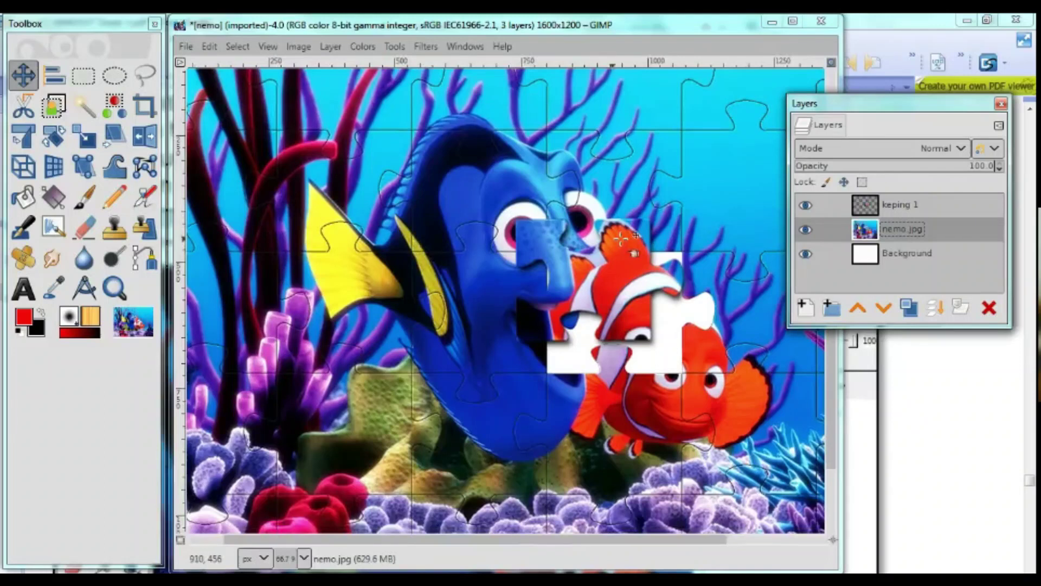
scroll(400, 239, down, 2)
scroll(412, 250, down, 1)
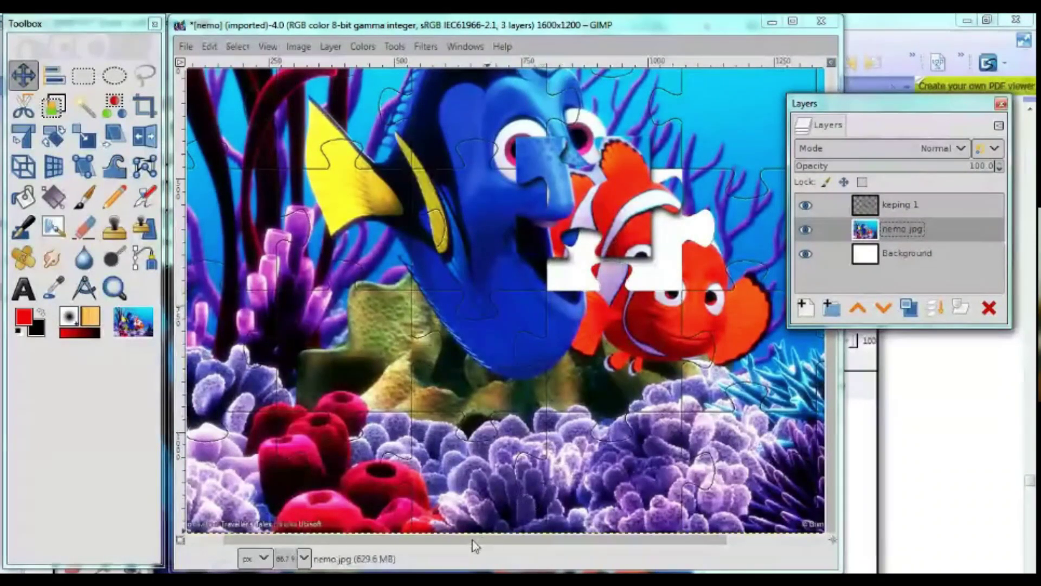
drag(478, 540, 516, 542)
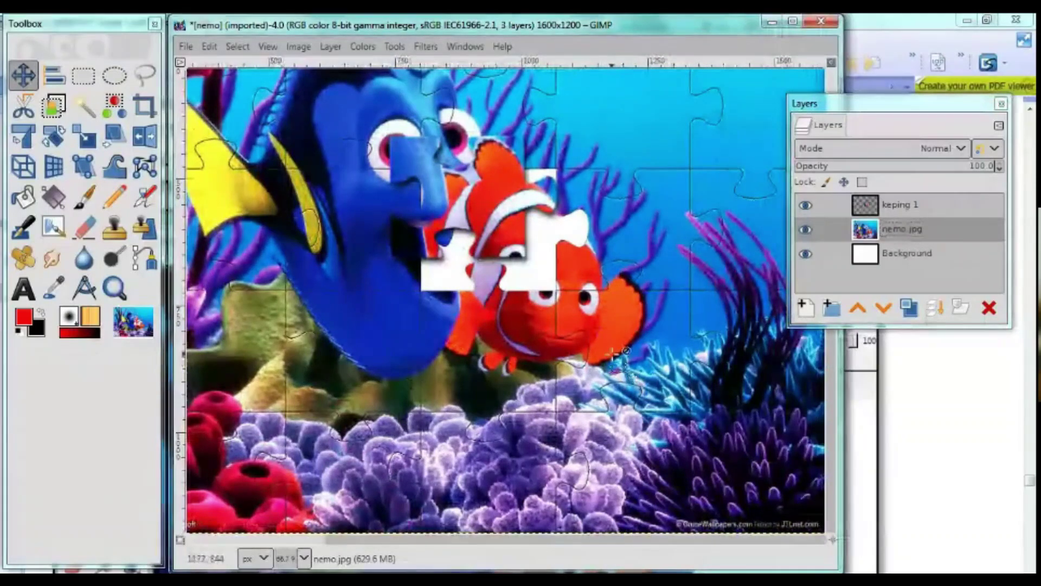
scroll(613, 351, up, 2)
scroll(611, 351, up, 1)
scroll(558, 355, up, 1)
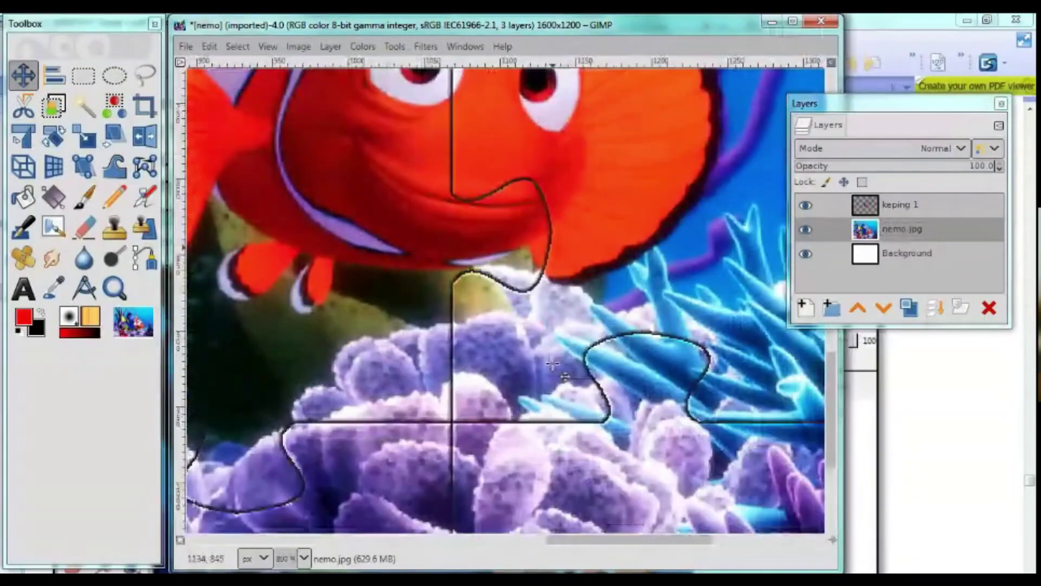
scroll(588, 542, down, 1)
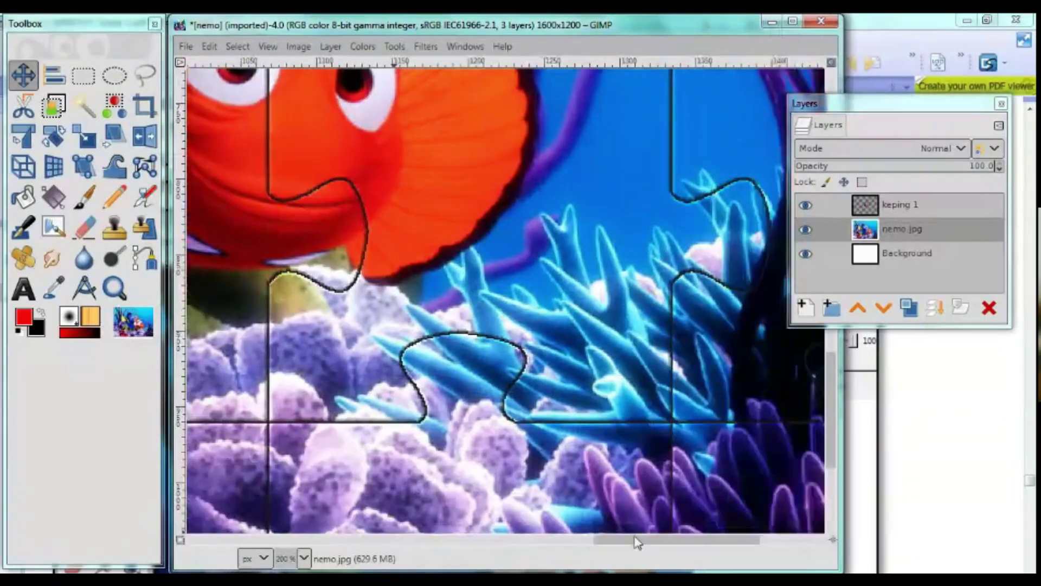
scroll(589, 543, down, 1)
scroll(419, 360, up, 3)
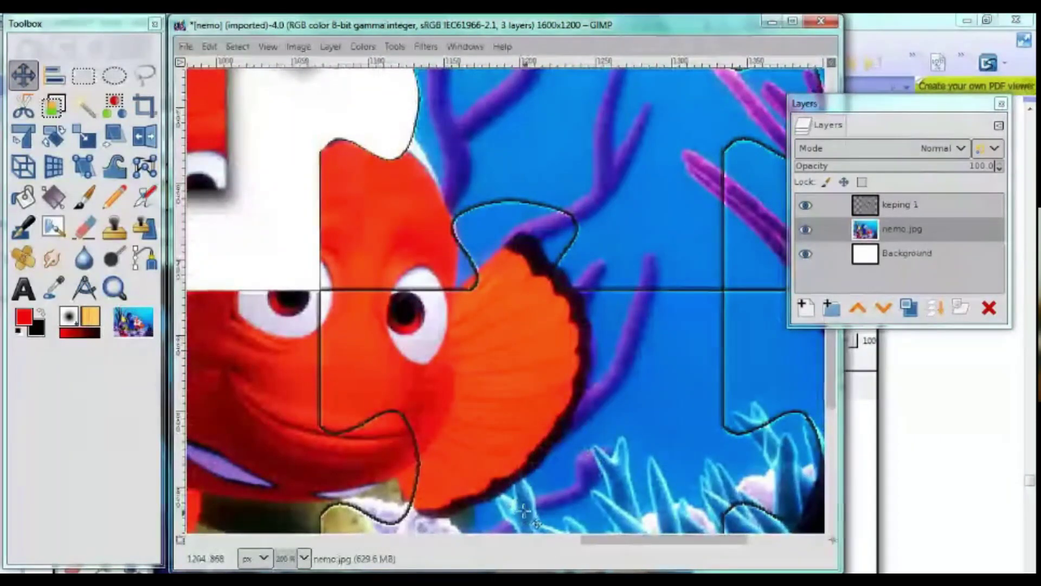
scroll(480, 441, down, 2)
scroll(488, 442, down, 2)
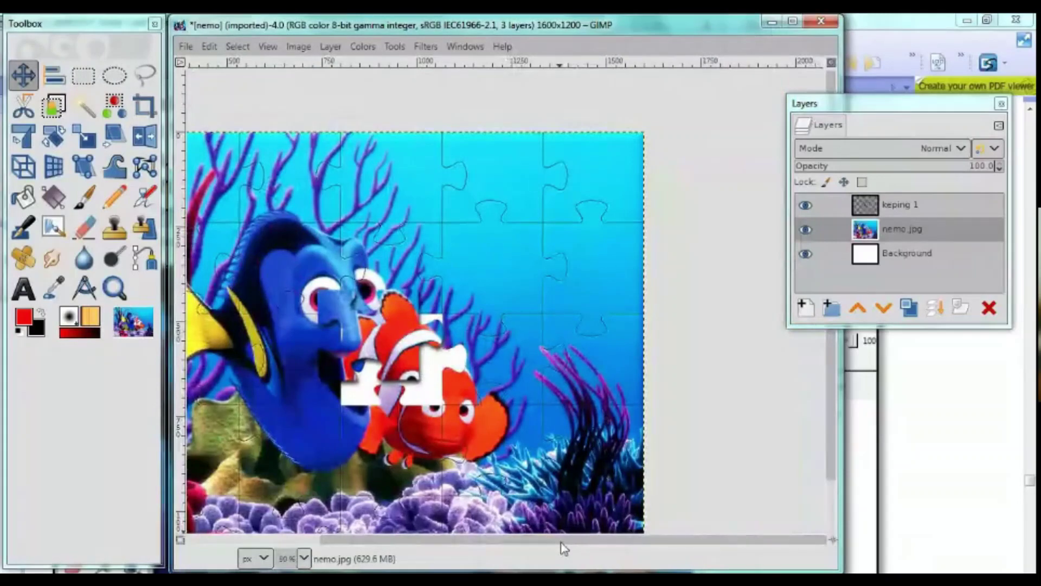
scroll(591, 542, up, 3)
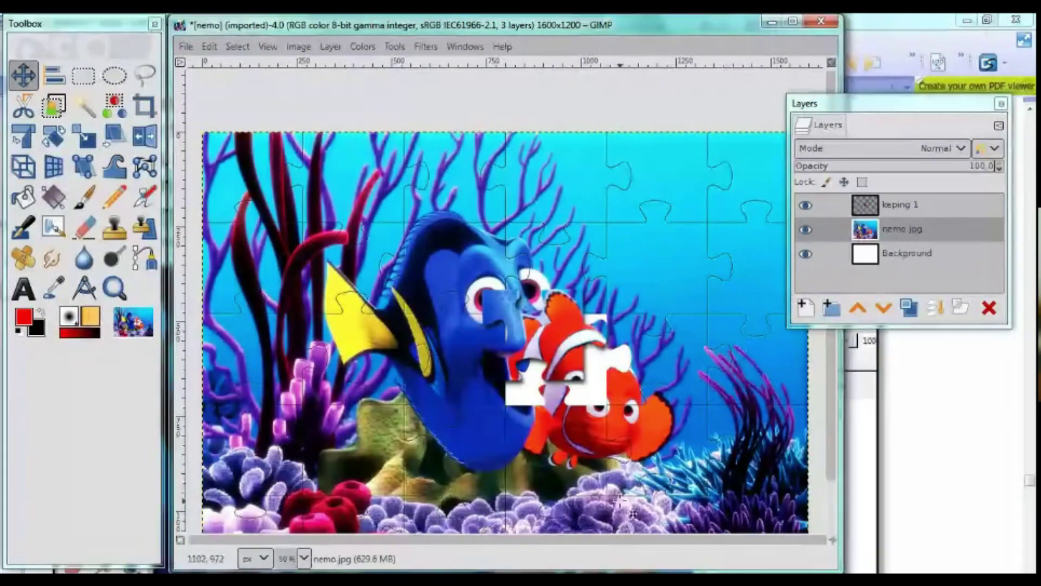
Step: Switch to the Paths tool and zoom to 400% on the piece beside Nemo's face
scroll(659, 461, up, 1)
scroll(651, 450, up, 1)
scroll(694, 447, up, 1)
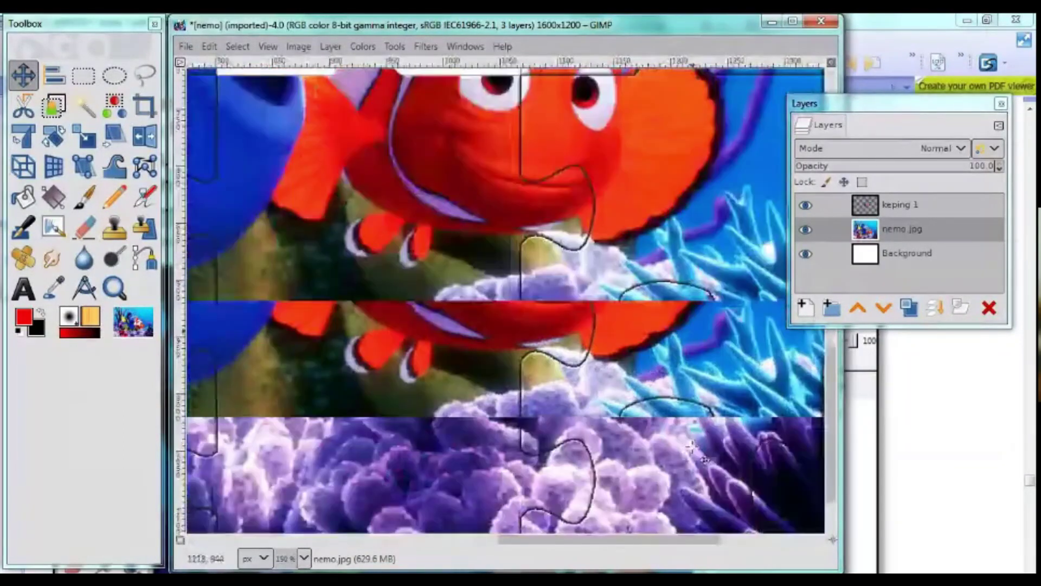
drag(564, 540, 631, 542)
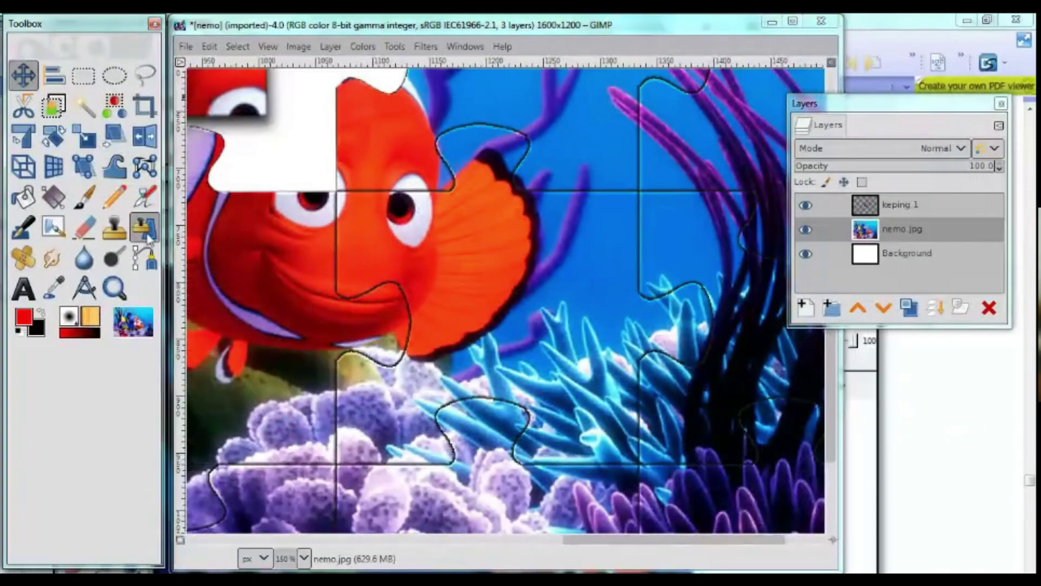
click(151, 263)
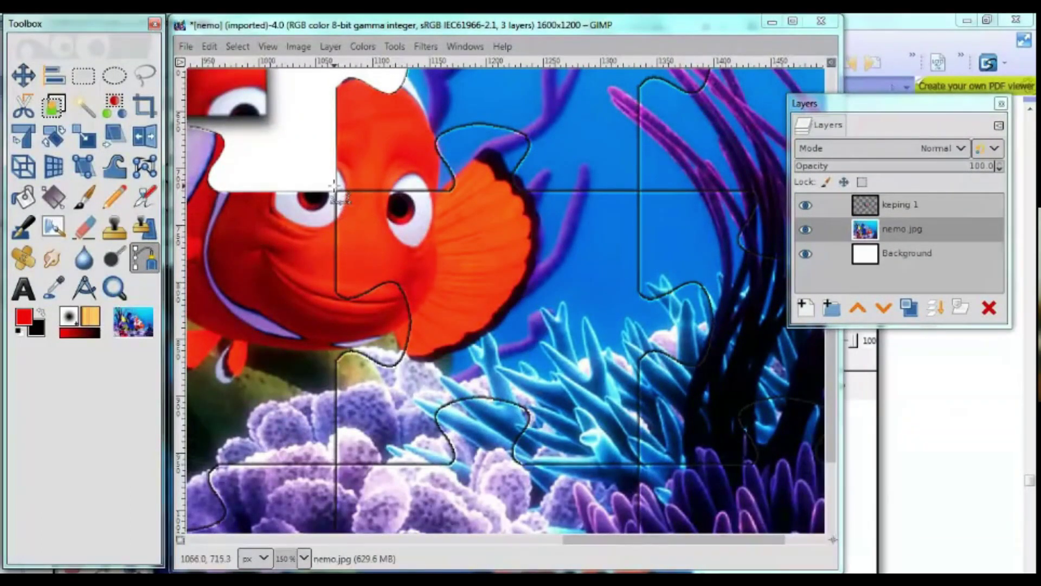
scroll(336, 200, up, 3)
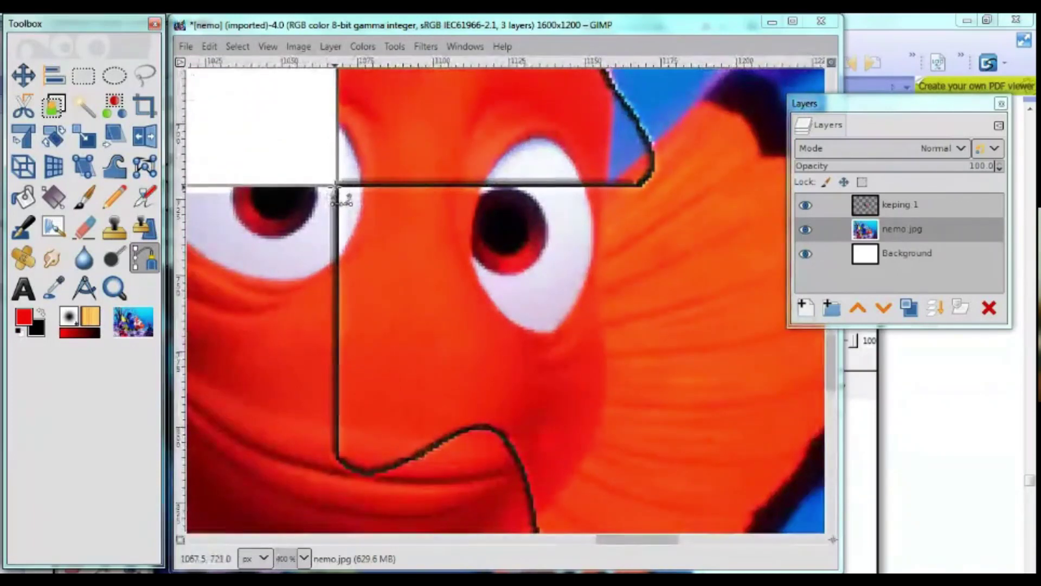
Step: Trace a path up the vertical cut line, along the horizontal cut, and up the knob's edge
click(336, 454)
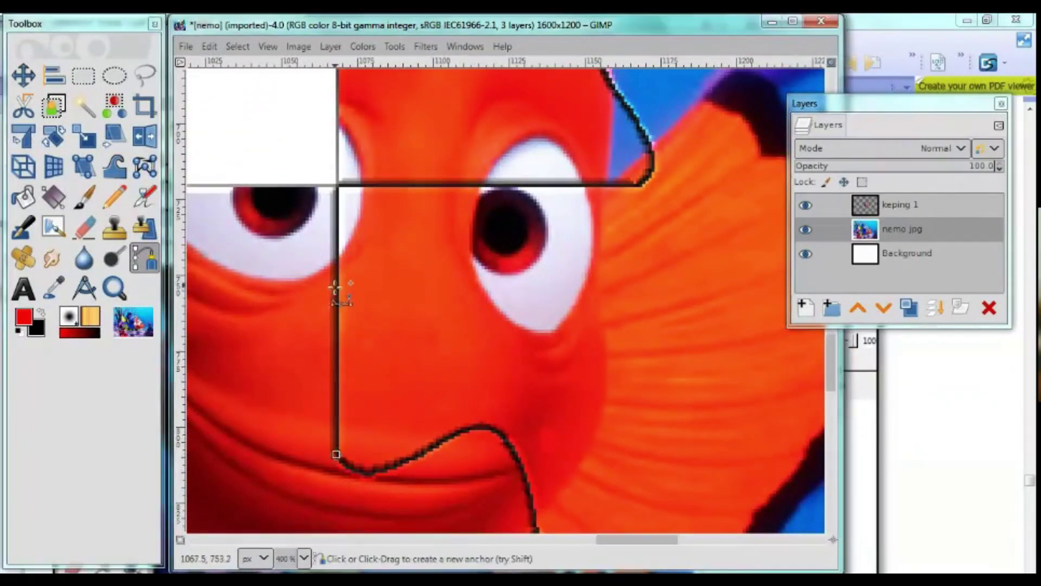
click(336, 186)
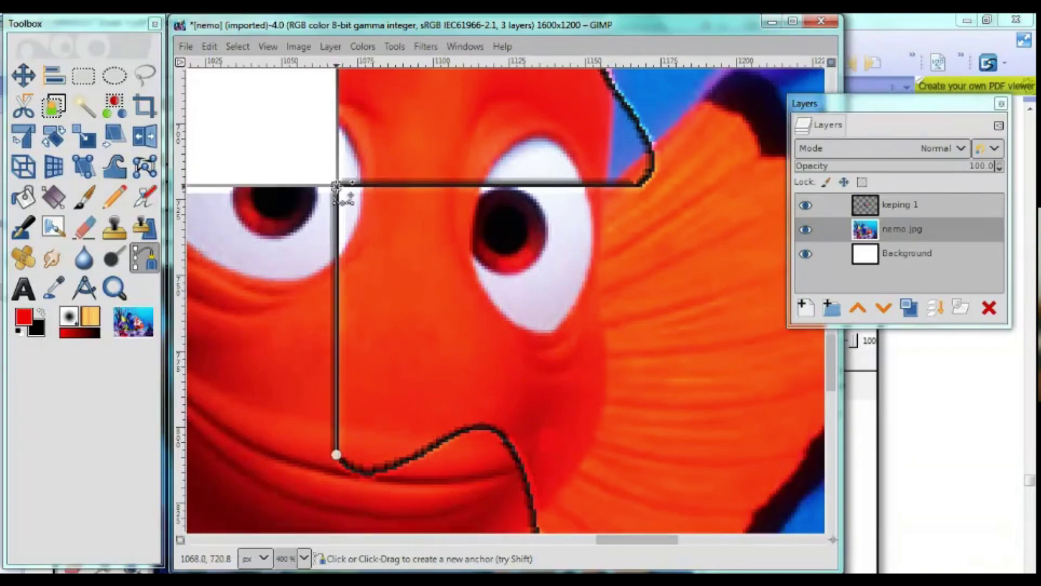
click(640, 186)
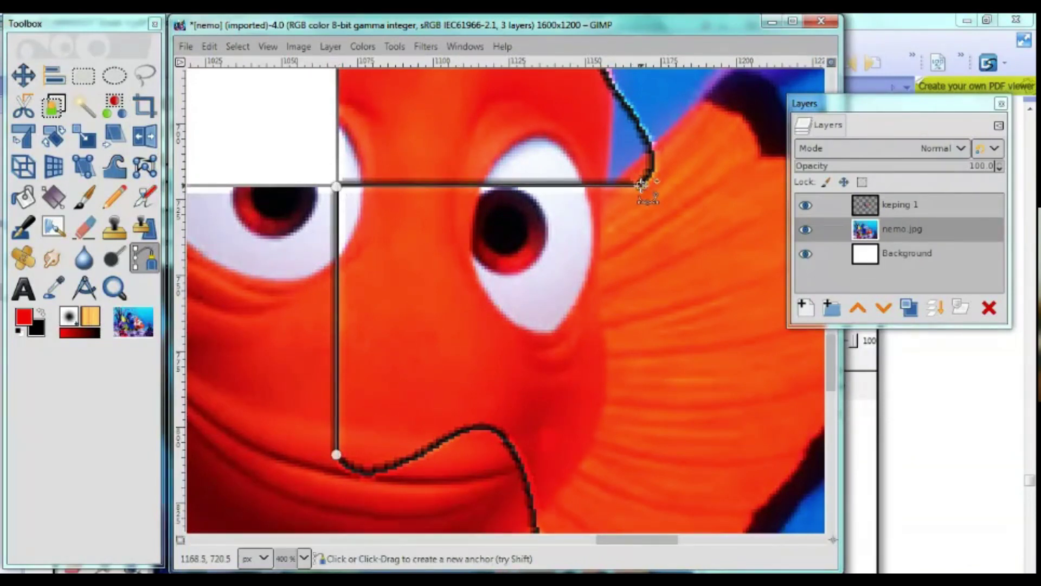
click(651, 174)
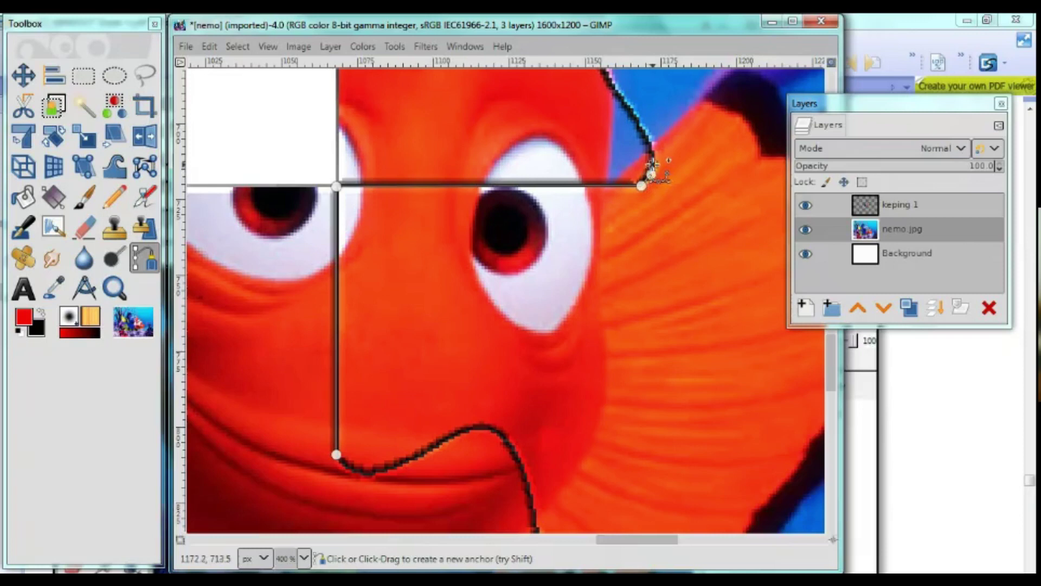
click(653, 164)
click(649, 144)
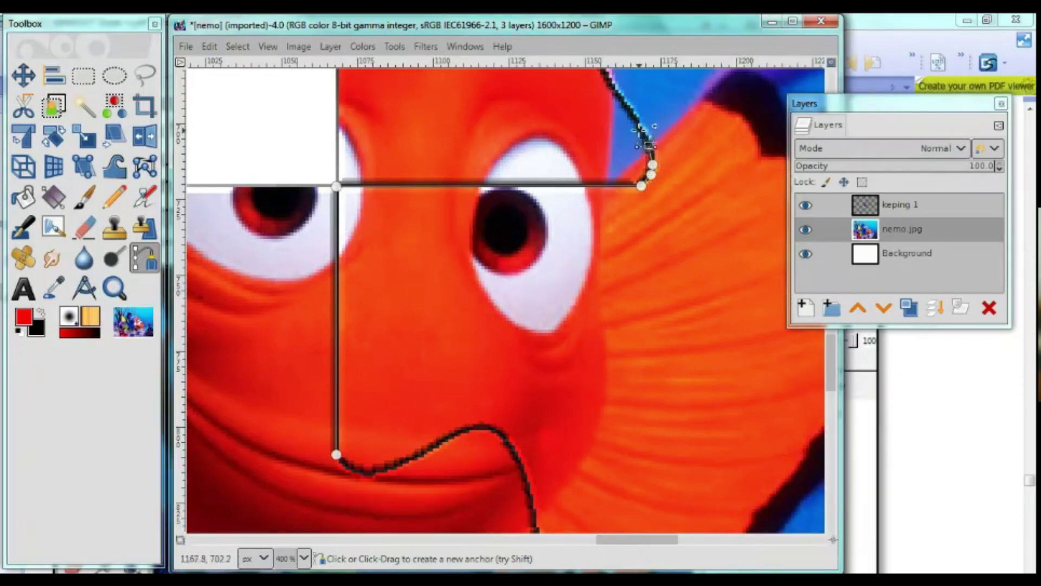
click(636, 121)
click(619, 99)
scroll(705, 200, up, 5)
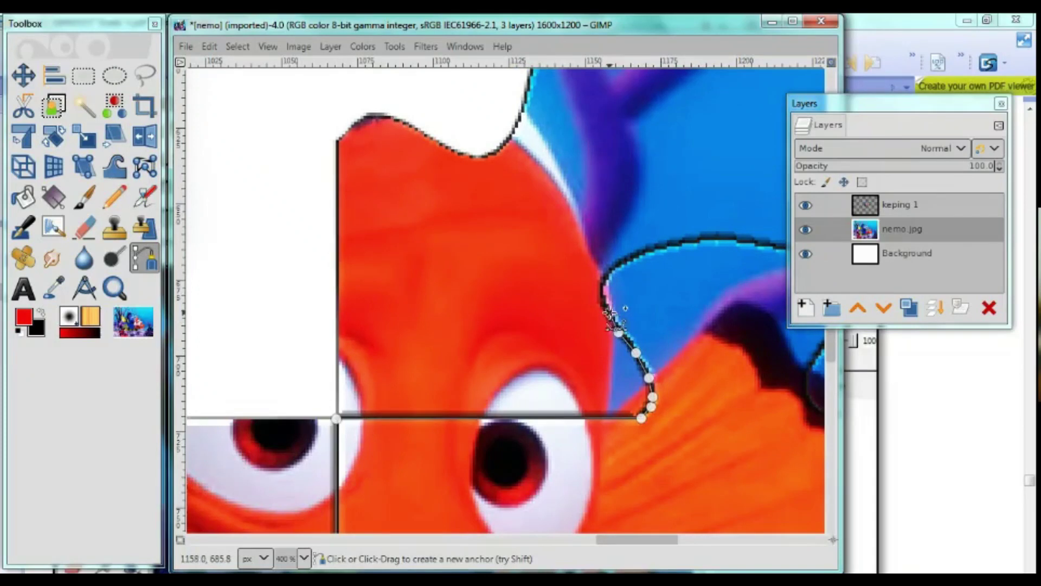
Step: Continue the path around the knob's curve and across its top
click(603, 304)
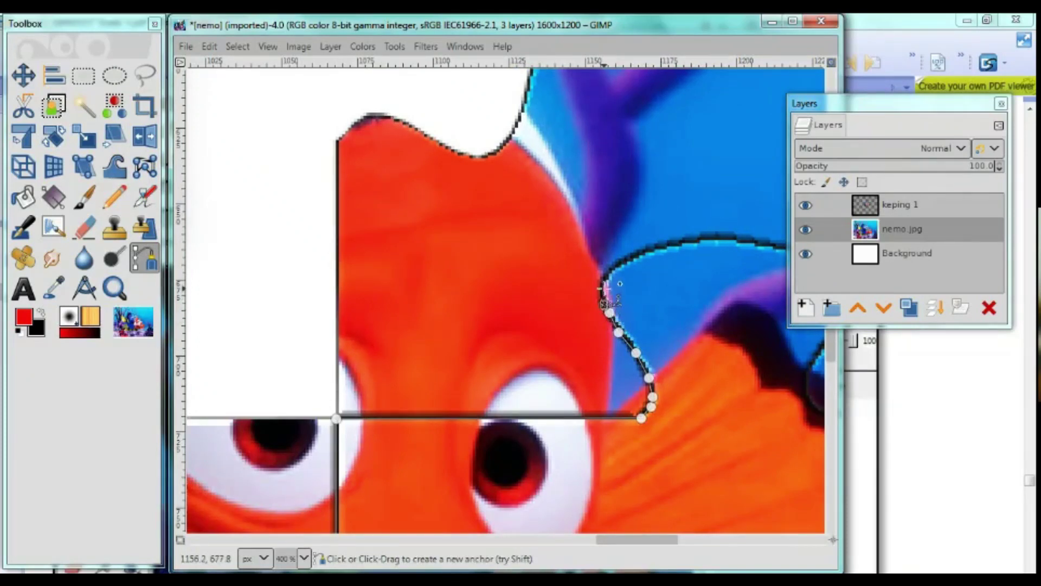
click(604, 289)
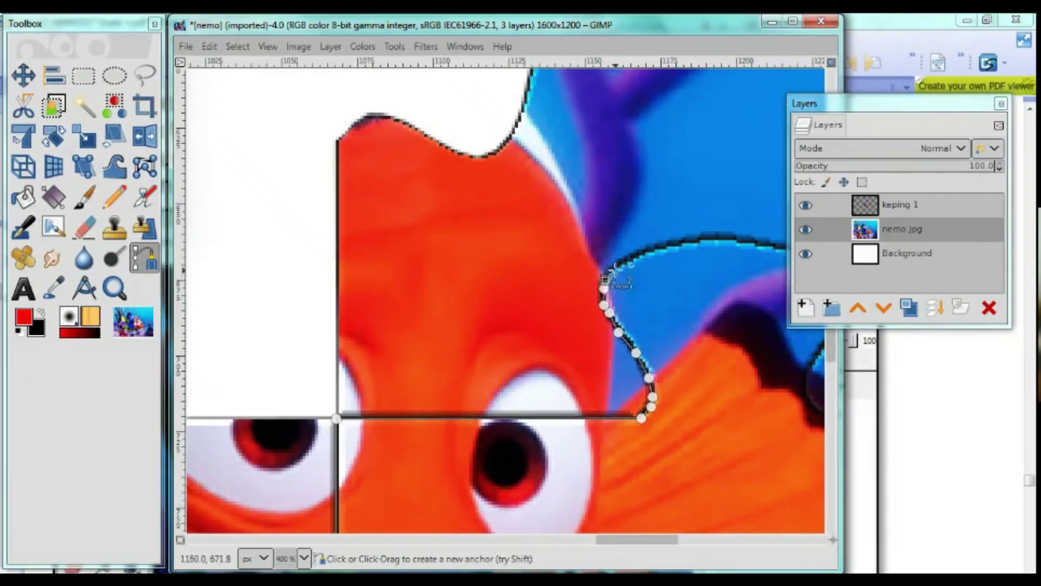
click(615, 268)
click(633, 255)
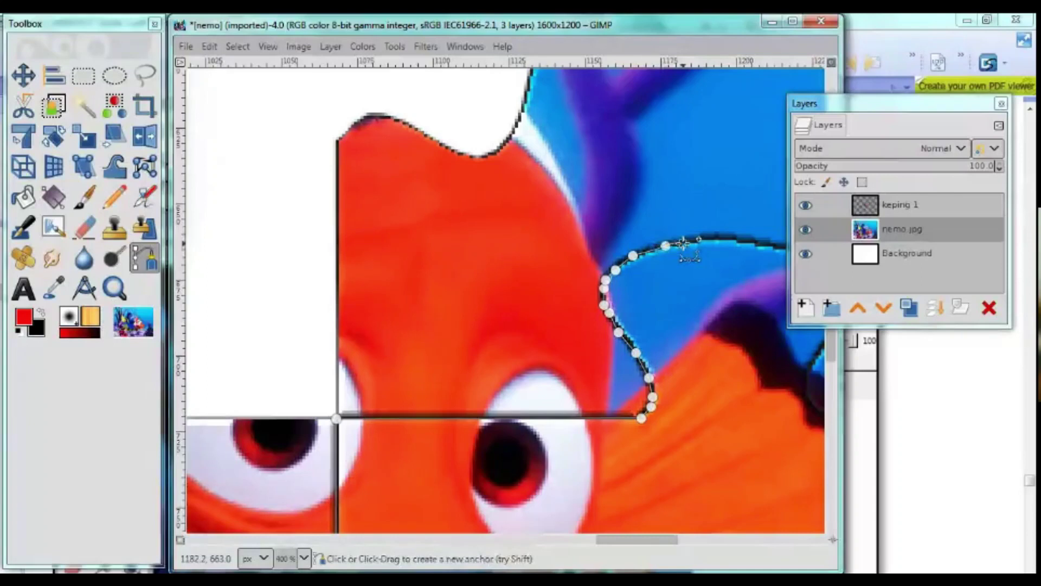
click(682, 244)
click(701, 239)
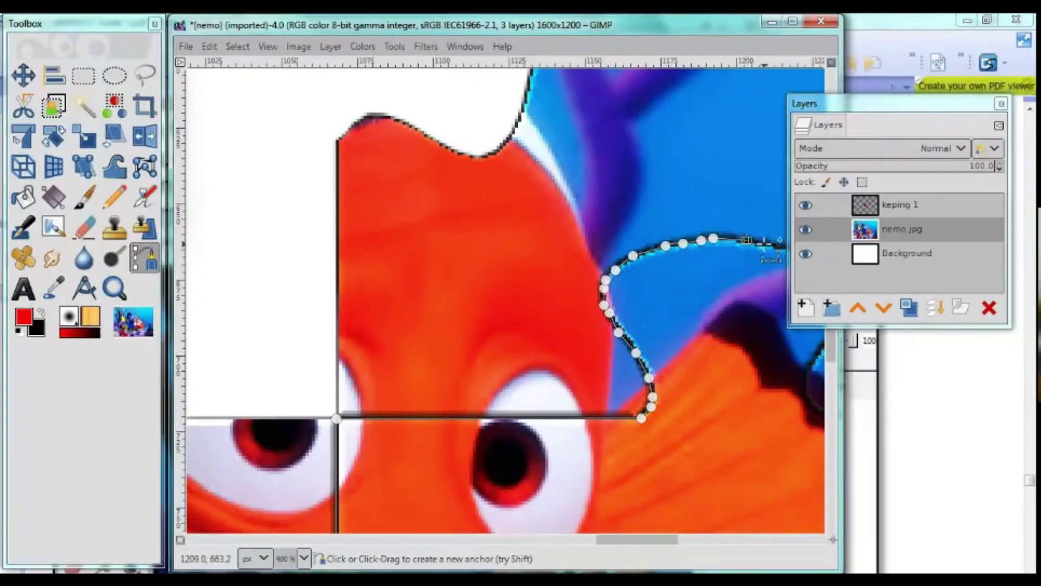
click(747, 239)
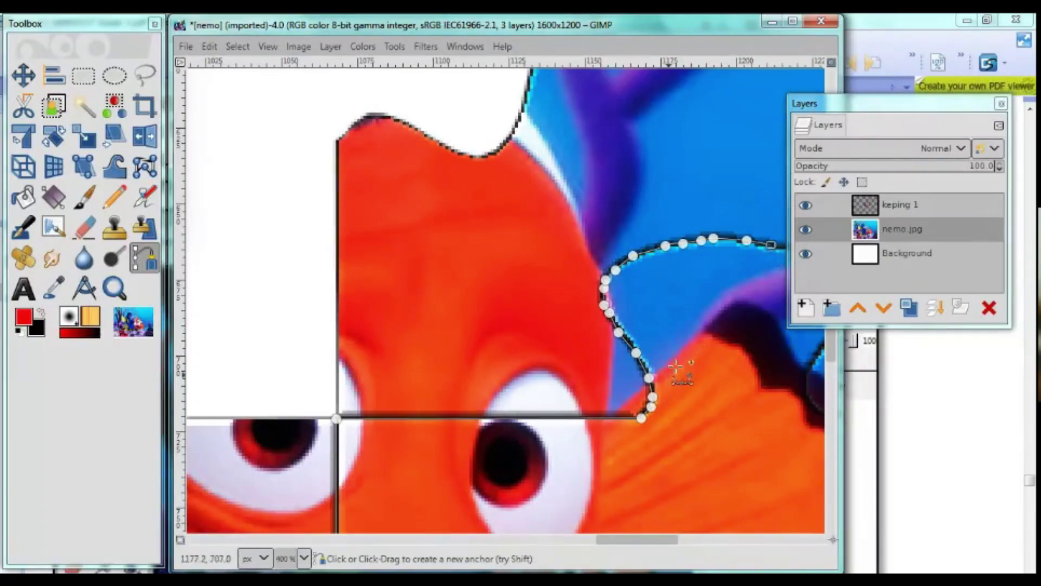
drag(615, 540, 648, 543)
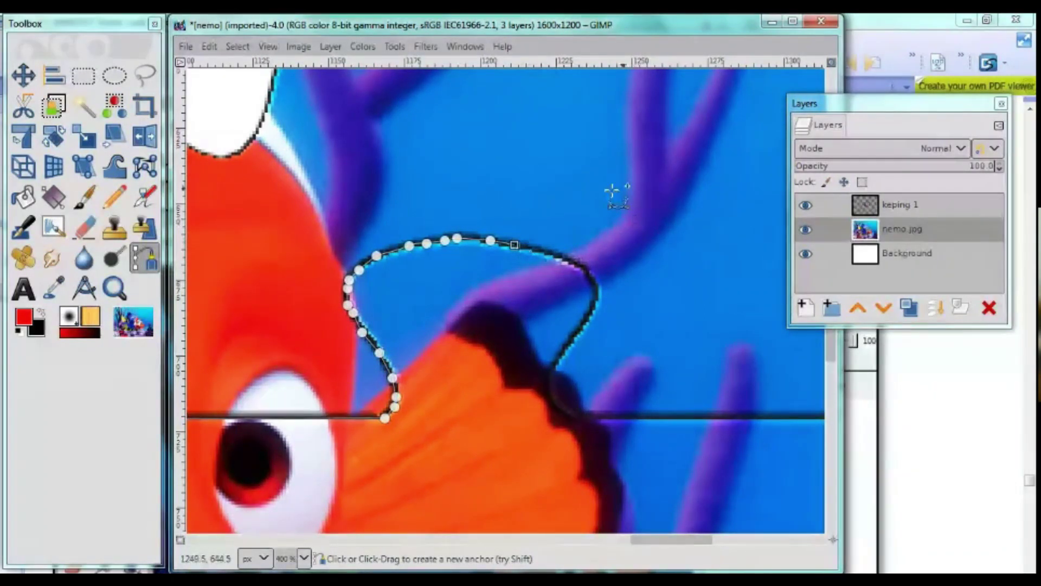
Step: Extend the path over the knob and down its right side past the fin to the horizontal cut line
click(653, 208)
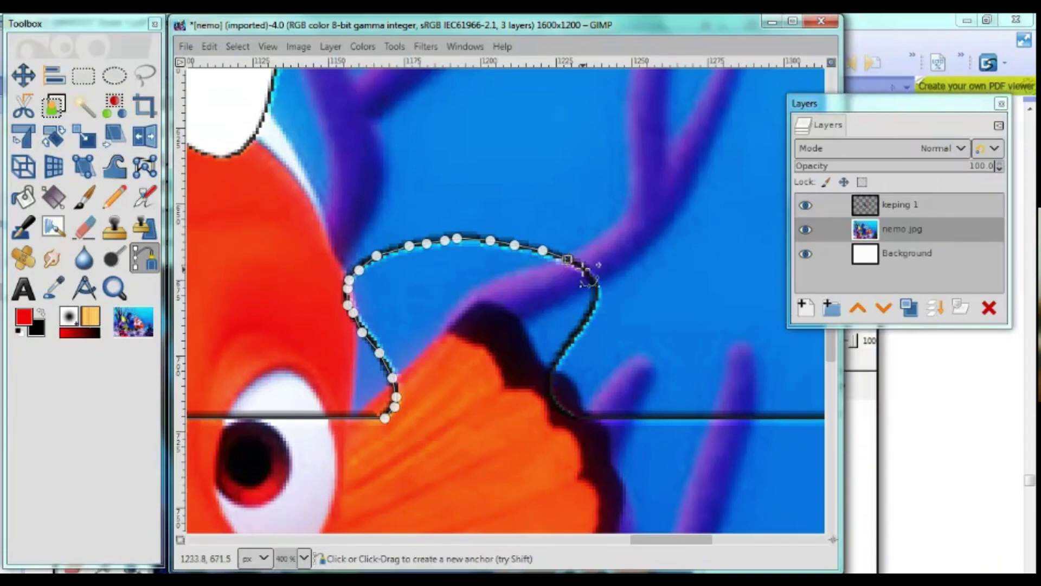
click(583, 270)
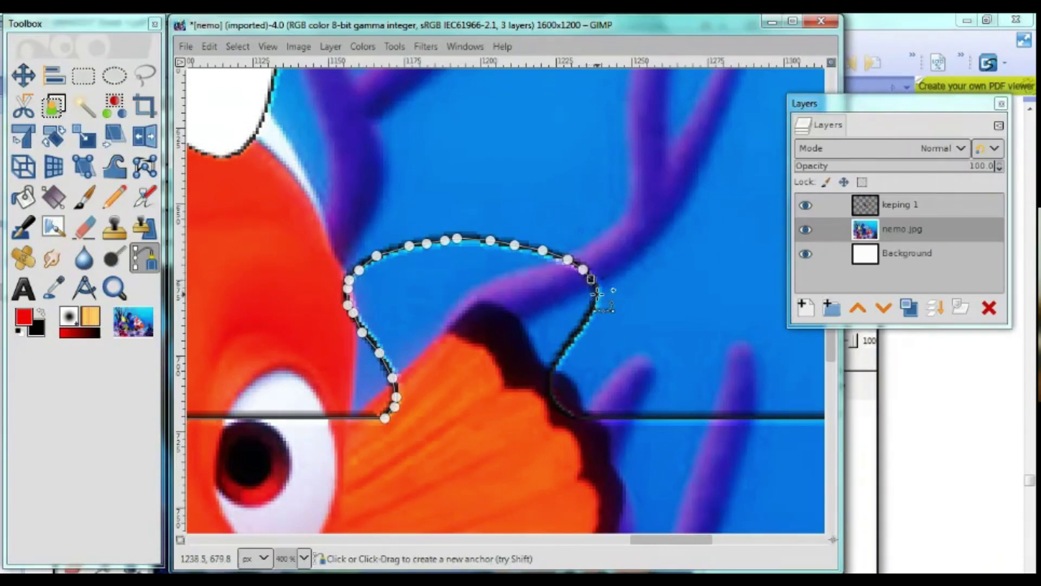
click(596, 294)
click(593, 306)
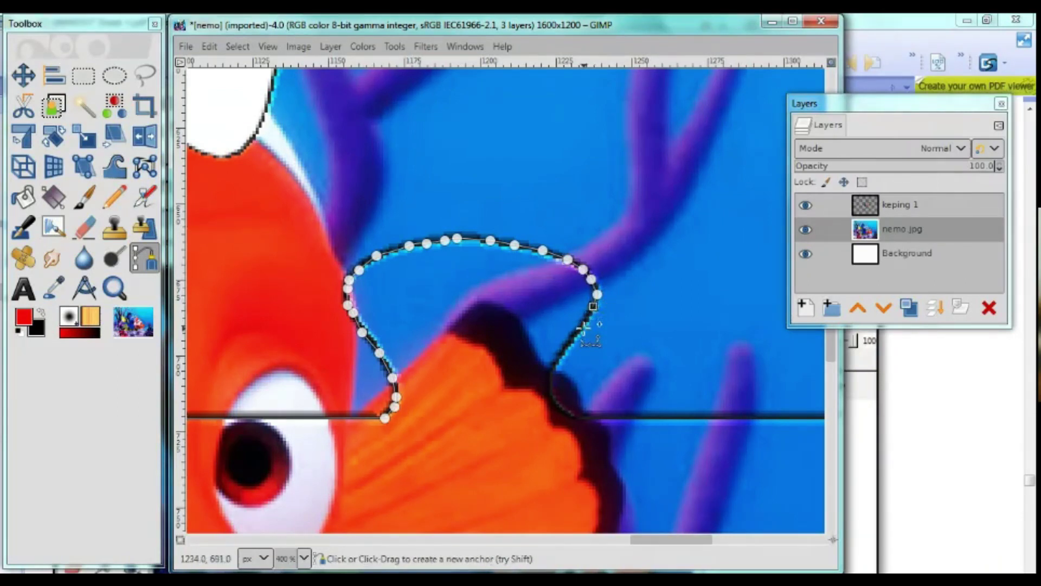
click(582, 327)
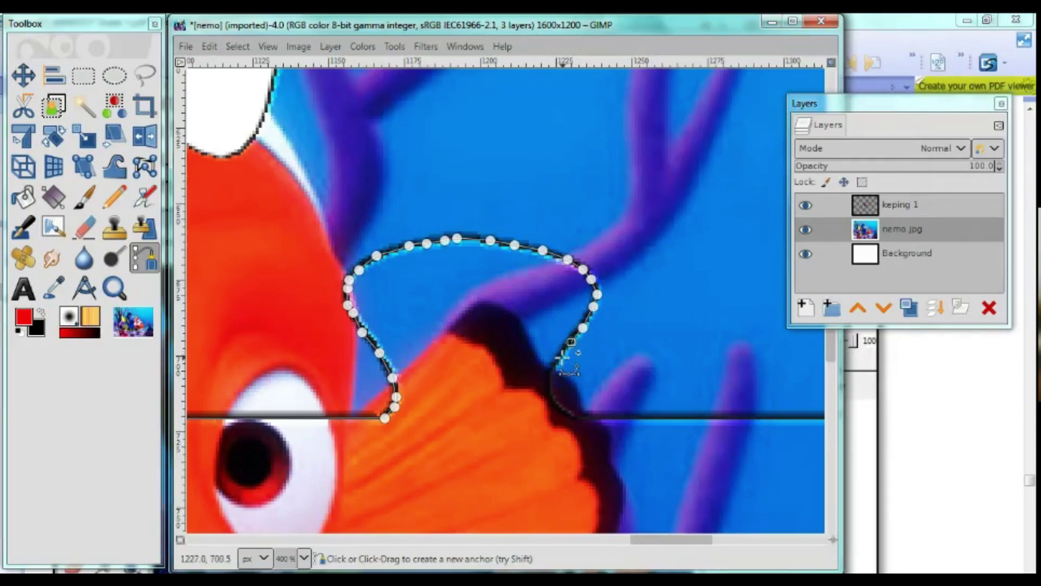
click(560, 357)
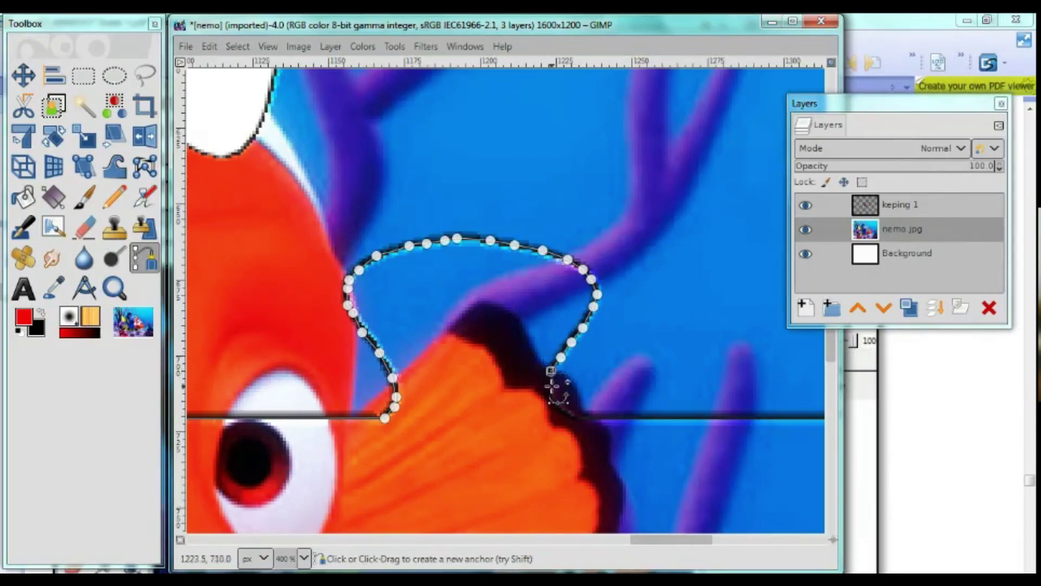
click(551, 371)
click(548, 384)
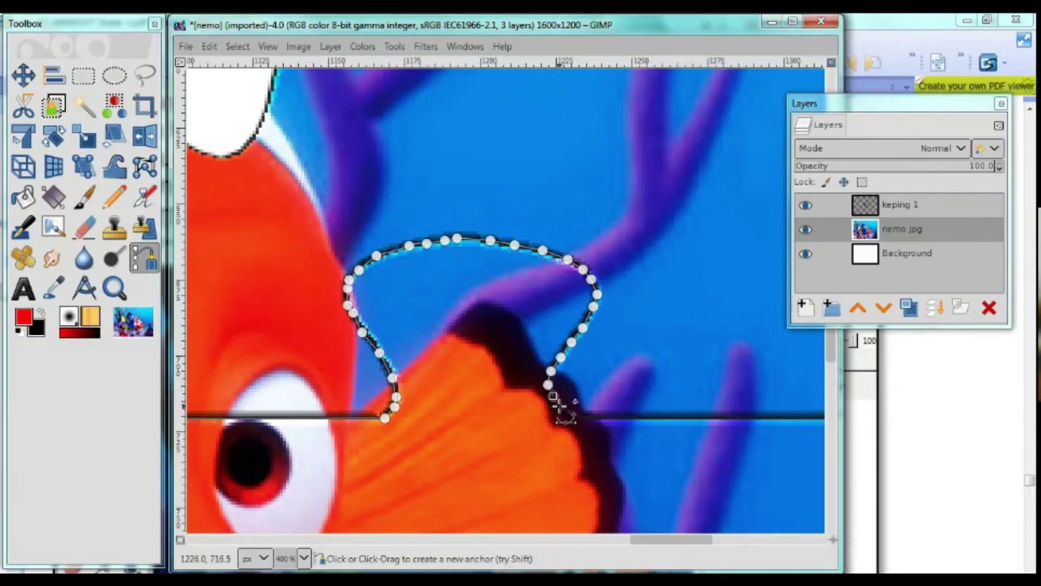
click(561, 408)
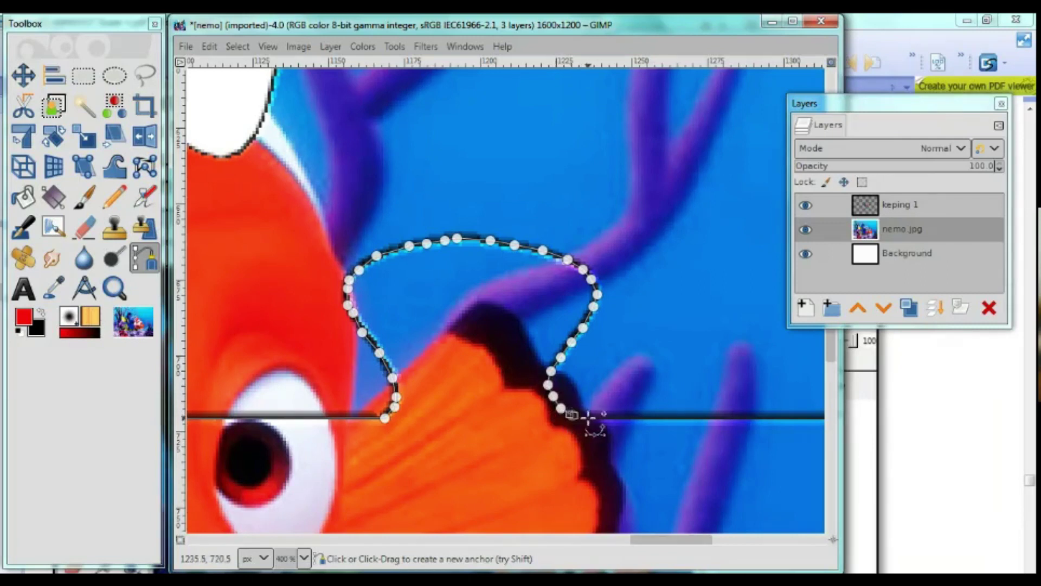
click(589, 417)
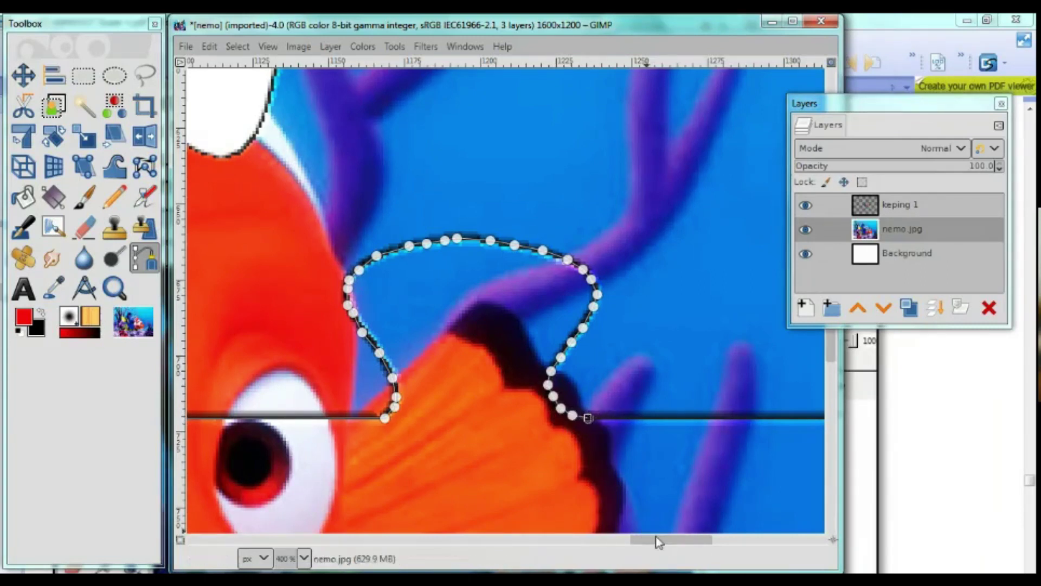
drag(658, 541, 702, 540)
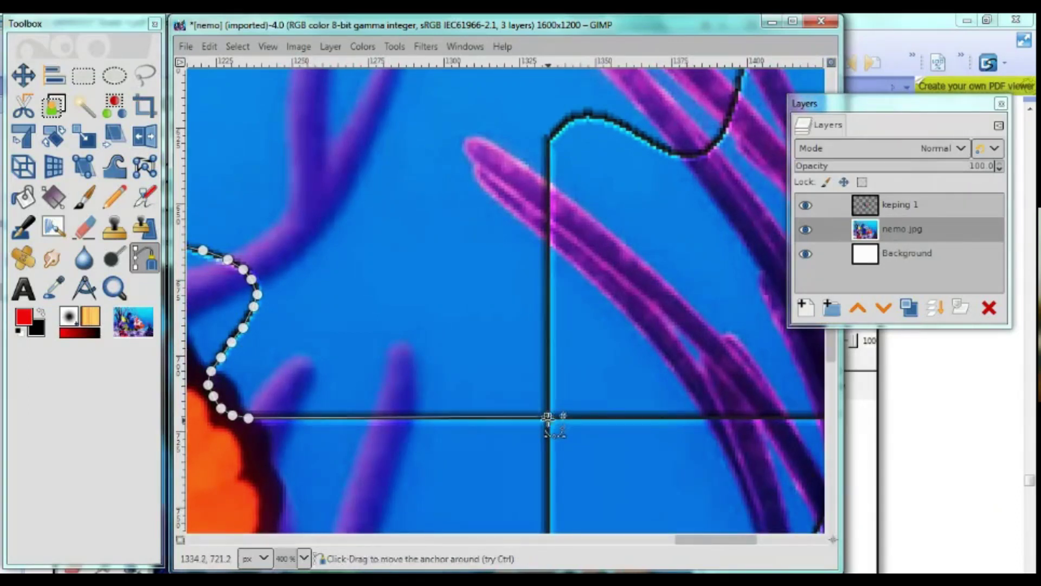
Step: Anchor the path at the next cut-line corner and trace rightward up the tab to its crest
scroll(559, 428, down, 5)
scroll(545, 341, down, 1)
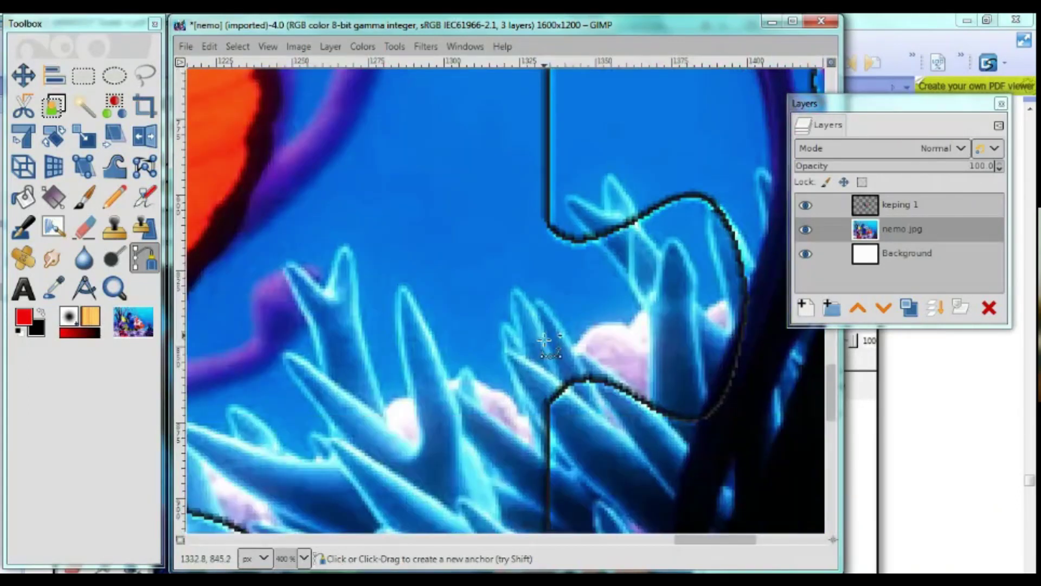
click(548, 219)
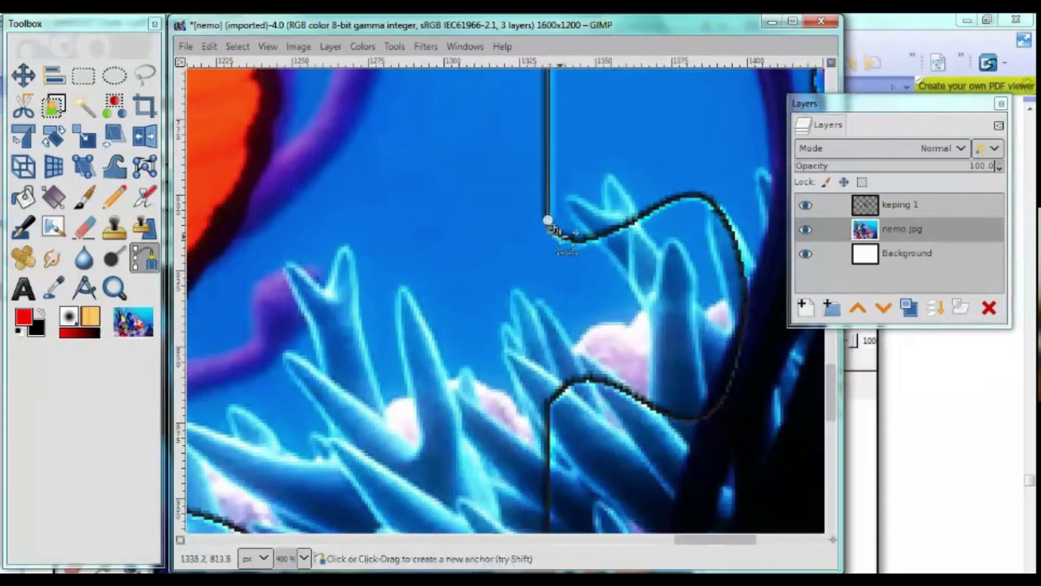
click(596, 236)
click(618, 227)
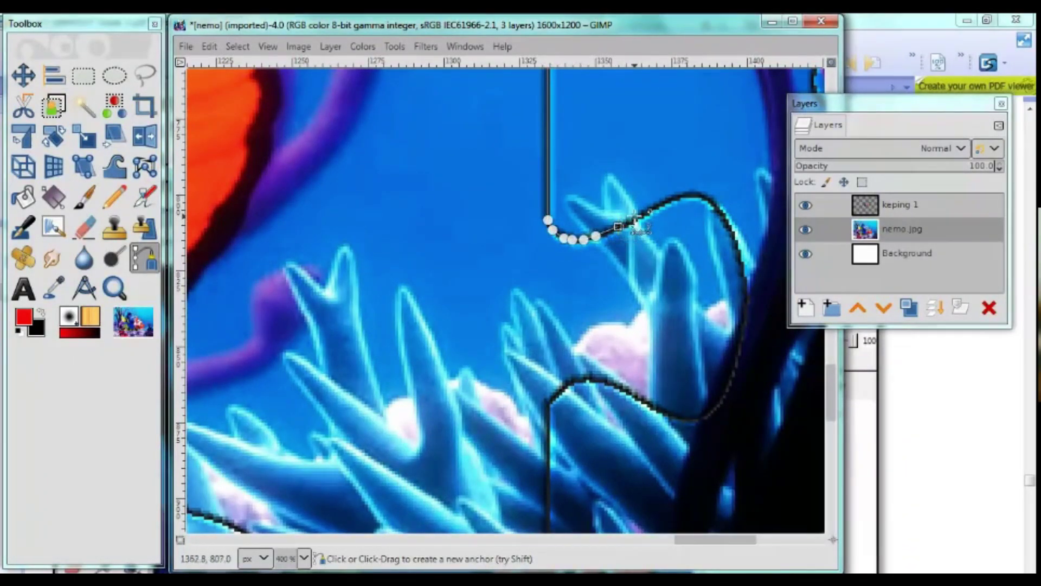
click(636, 215)
click(650, 208)
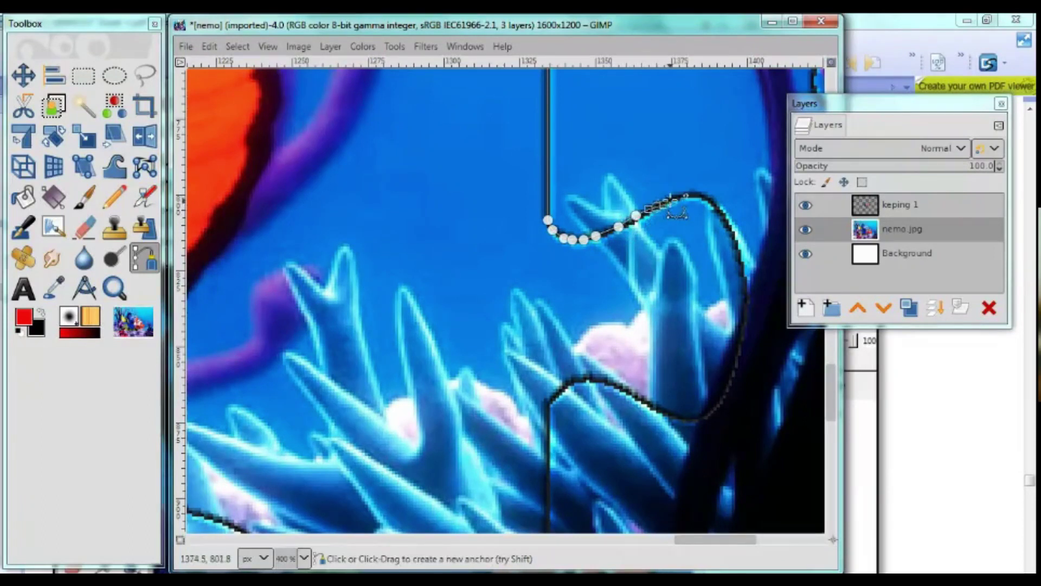
click(674, 196)
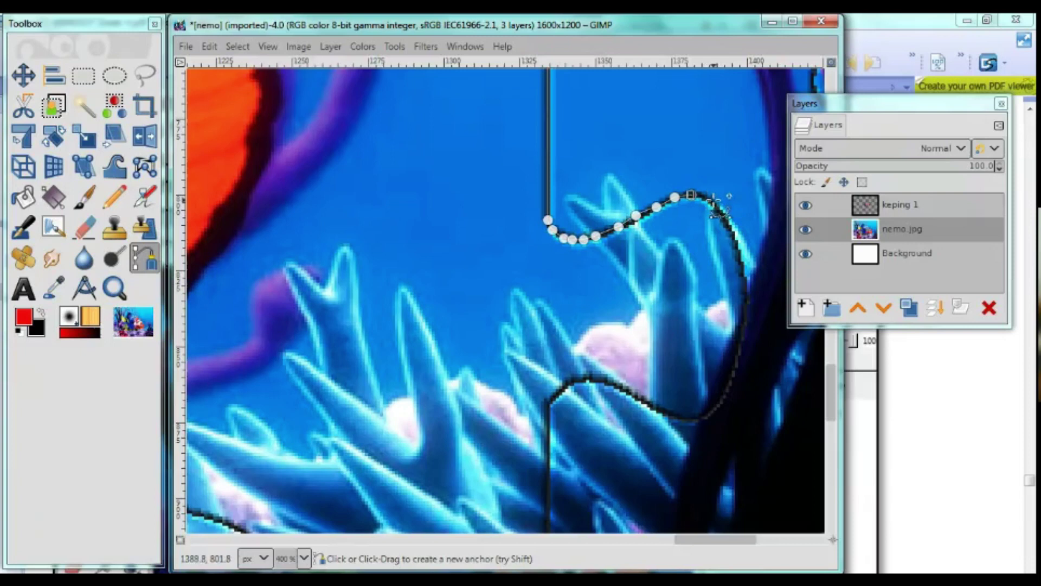
Step: Trace the tab's right side down, around its bottom, and back left to the straight line
click(725, 216)
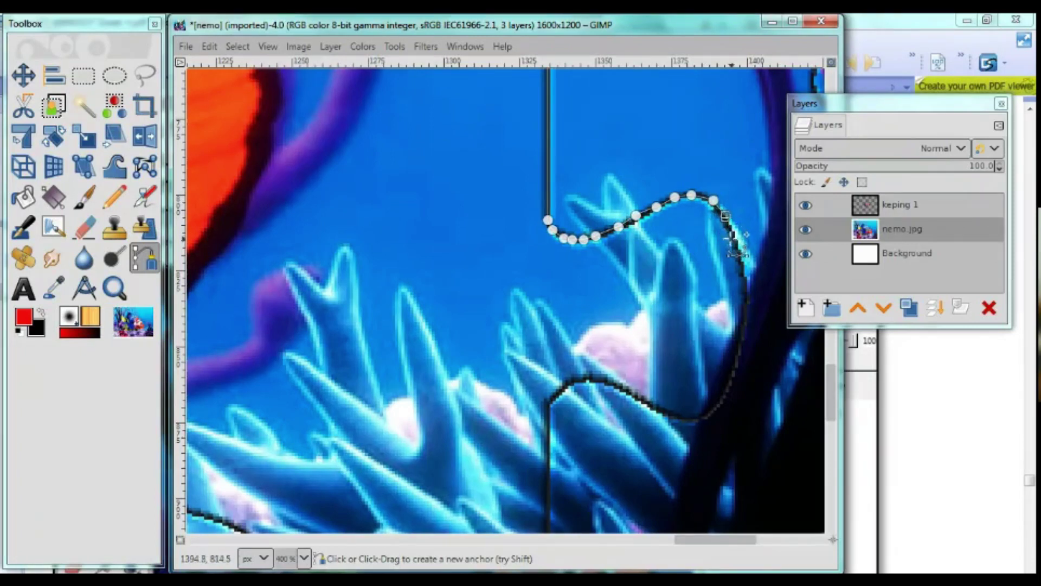
click(739, 253)
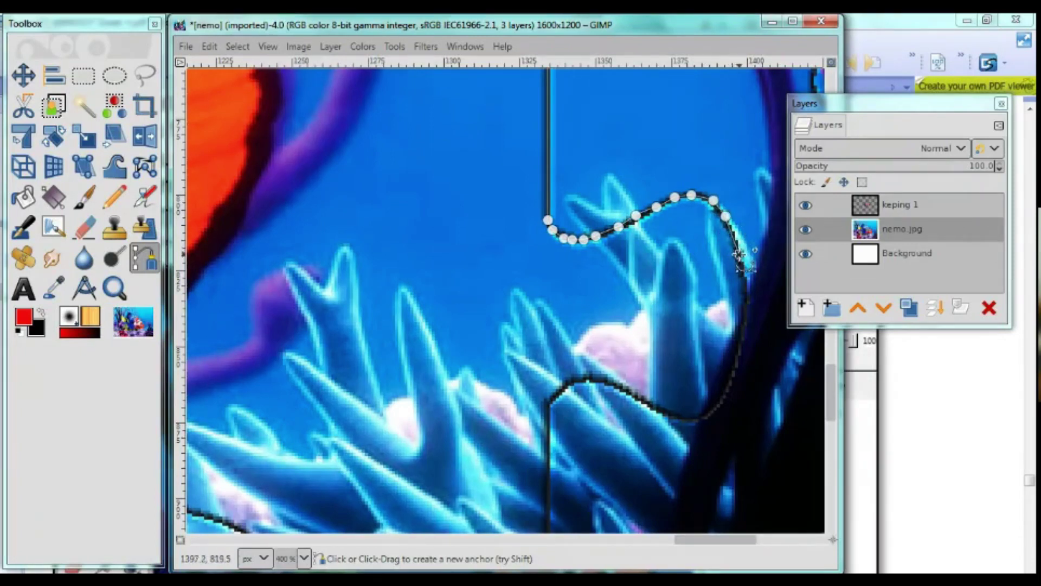
click(745, 289)
click(742, 329)
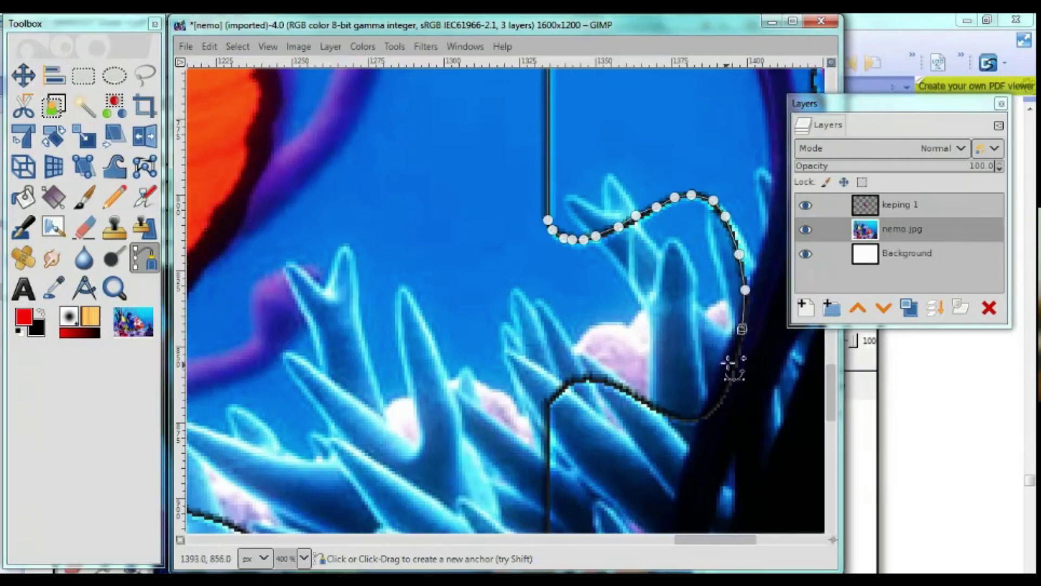
click(729, 383)
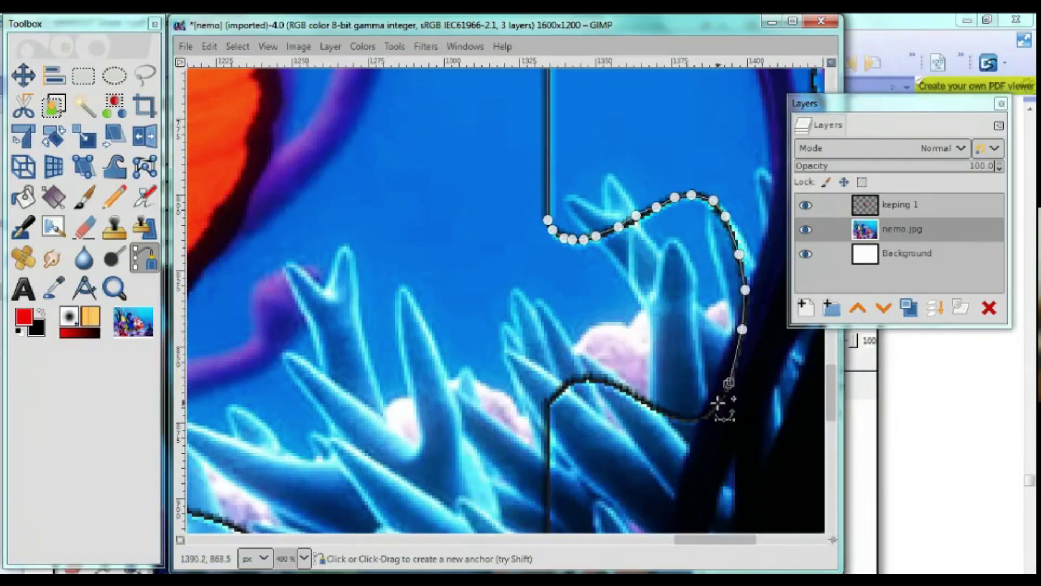
click(715, 409)
click(703, 418)
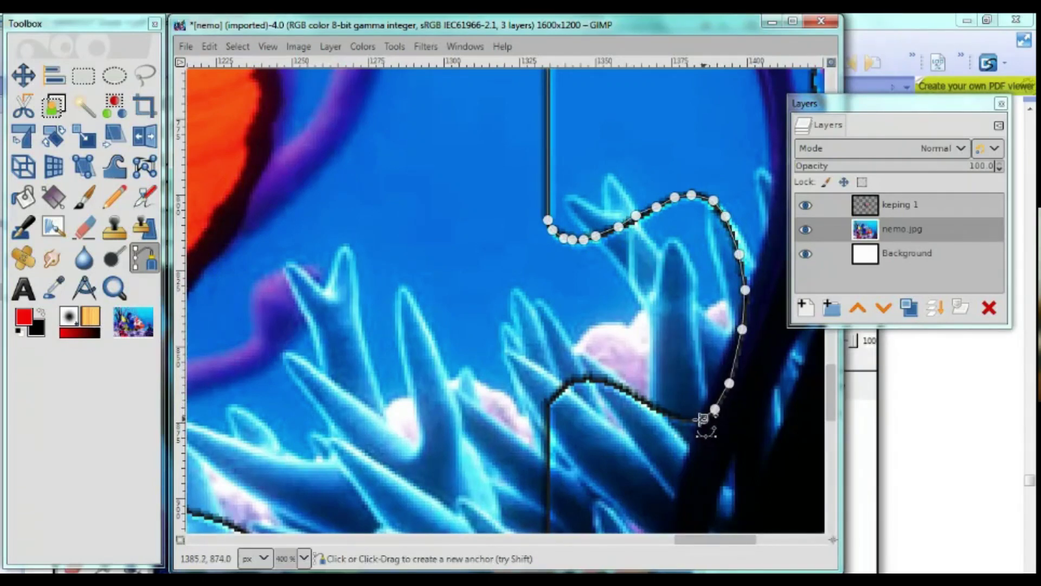
click(690, 421)
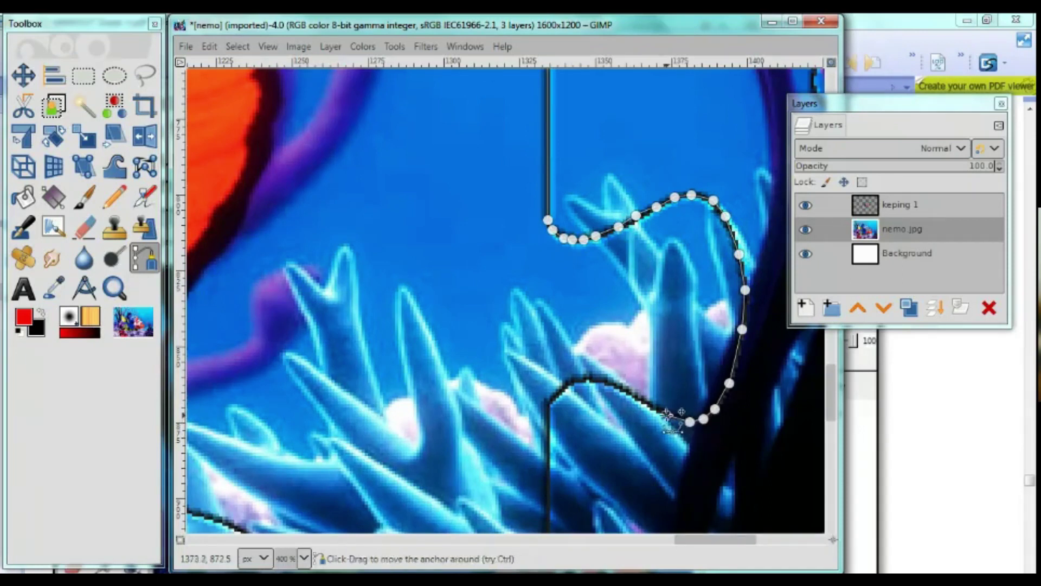
click(639, 398)
click(613, 383)
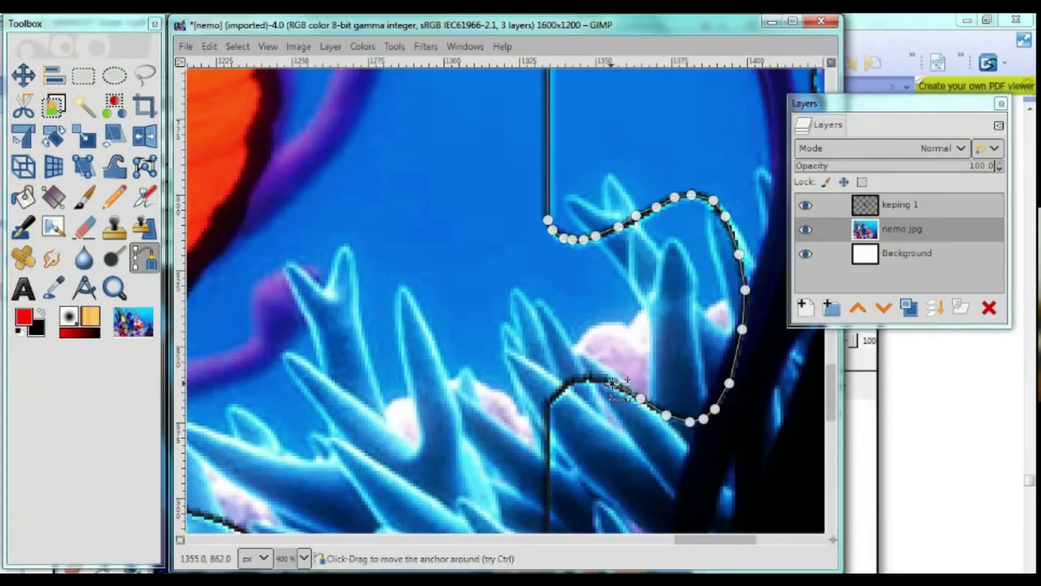
click(590, 379)
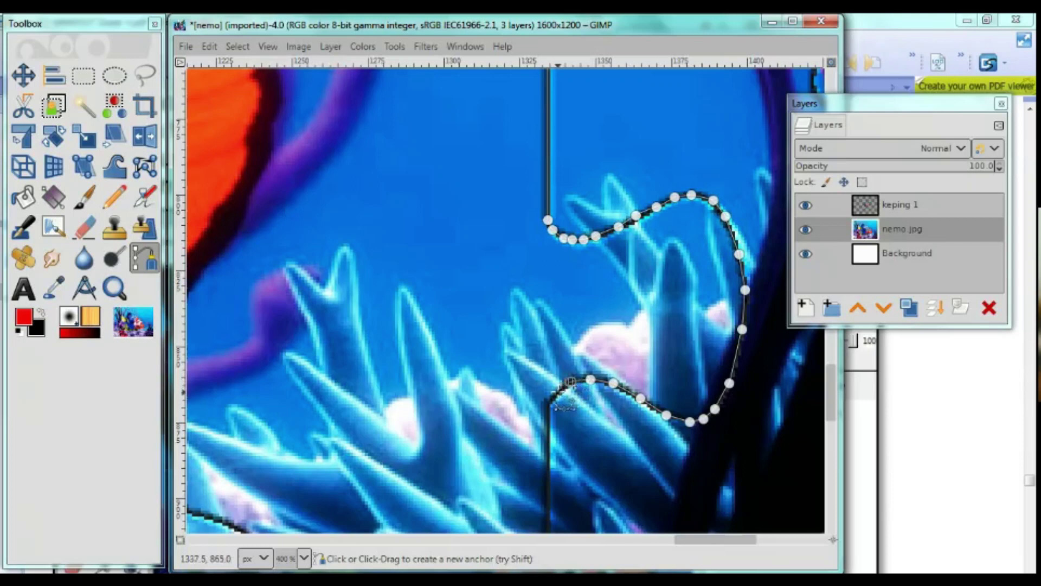
click(548, 404)
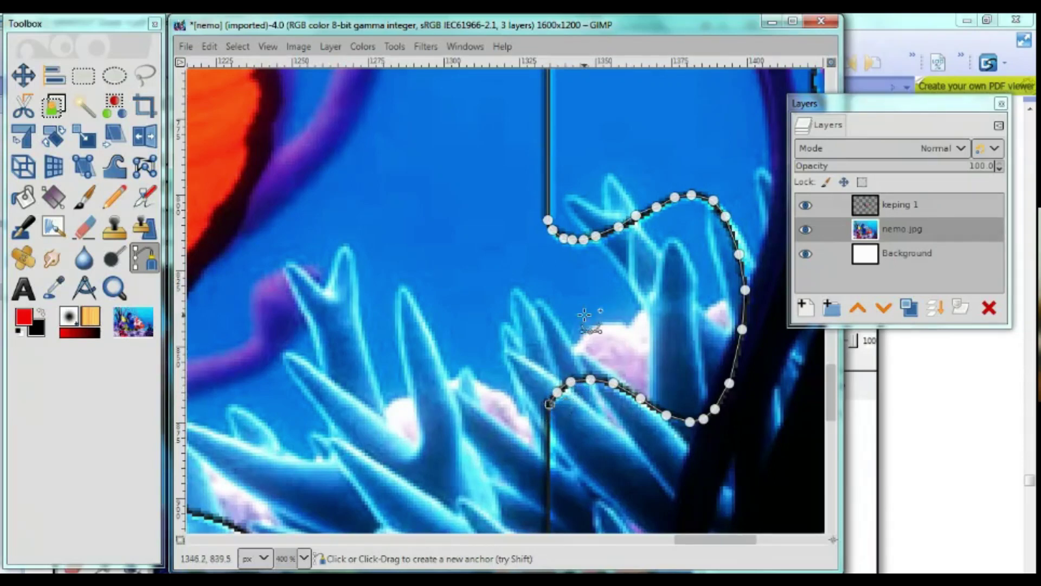
Step: Anchor the path at the cut-line junction and run it left along the horizontal cut
scroll(575, 391, down, 2)
scroll(559, 326, down, 4)
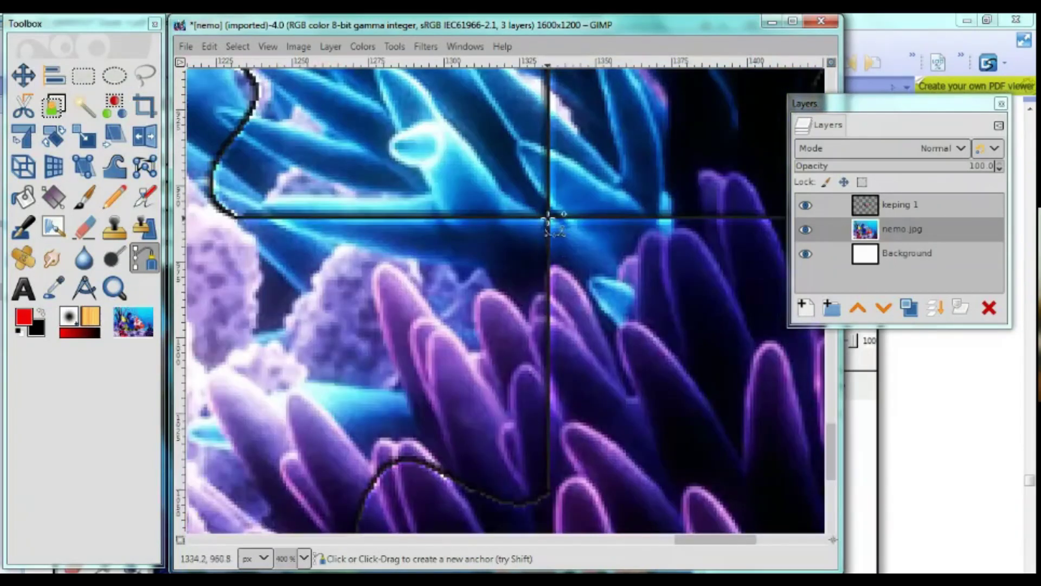
click(548, 218)
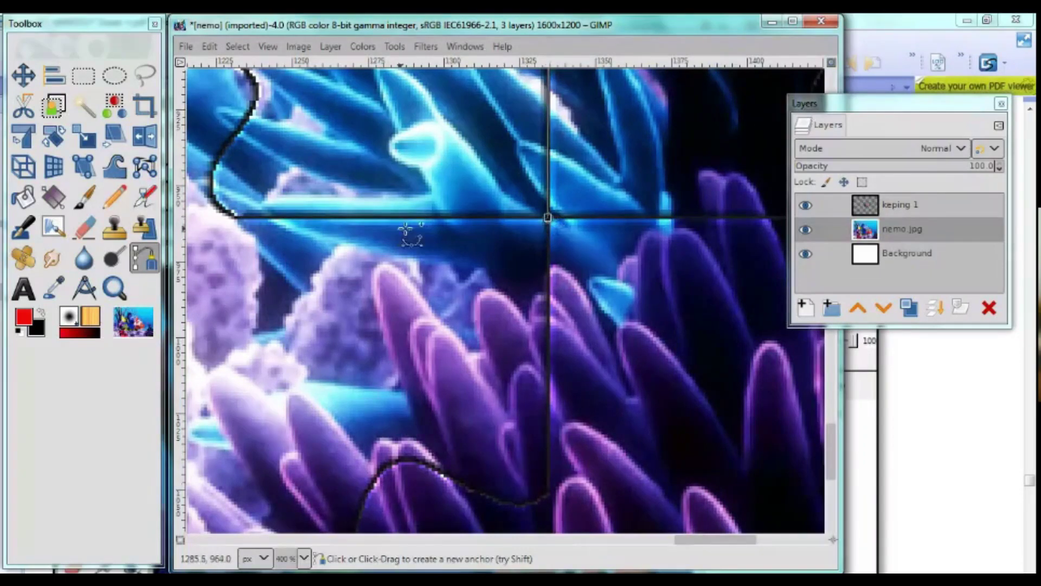
click(235, 216)
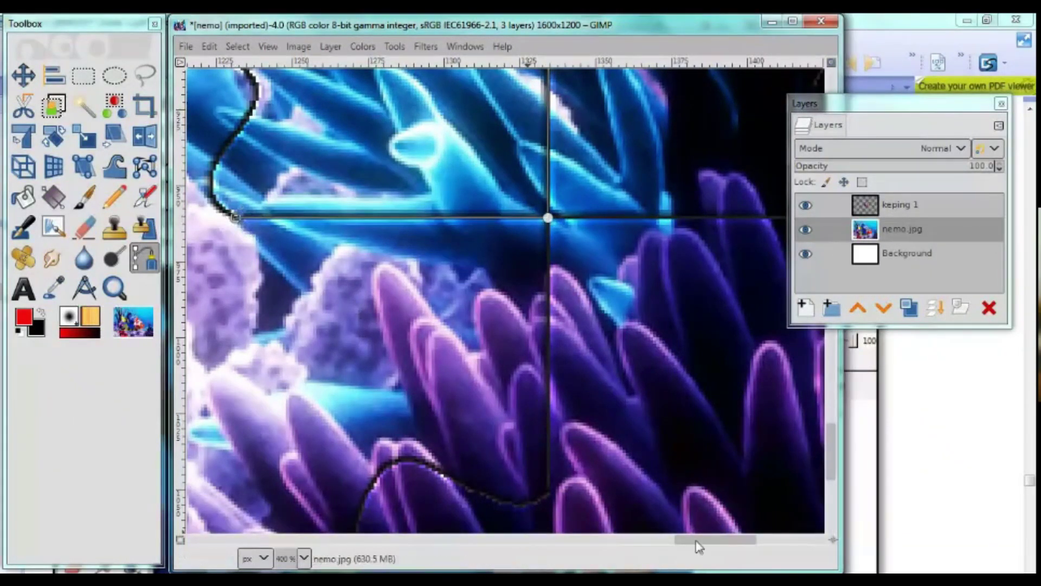
drag(698, 541, 655, 539)
scroll(594, 313, up, 5)
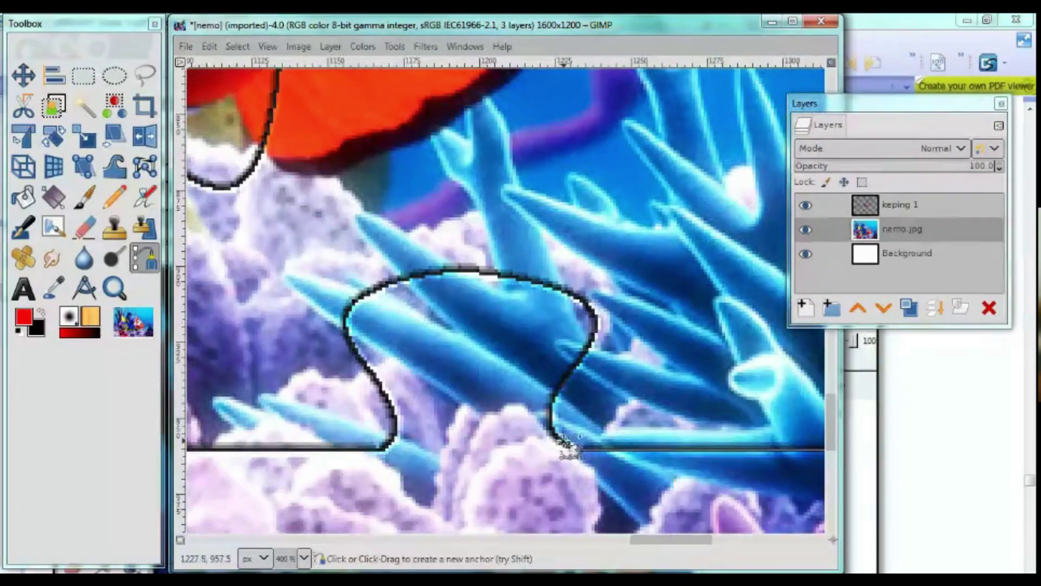
Step: Trace the coral tab up its right side and across its top
click(550, 421)
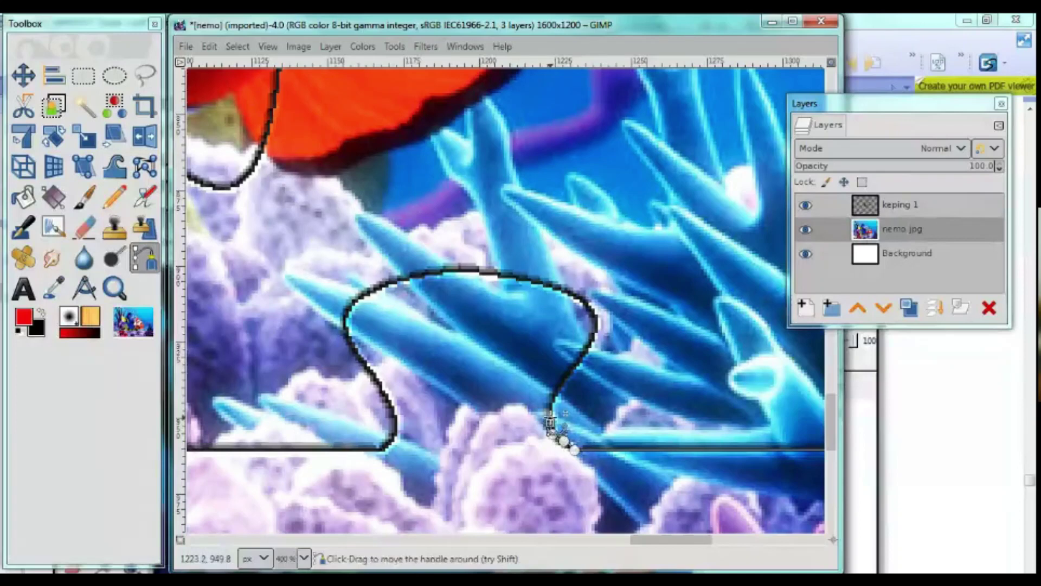
click(551, 407)
click(561, 385)
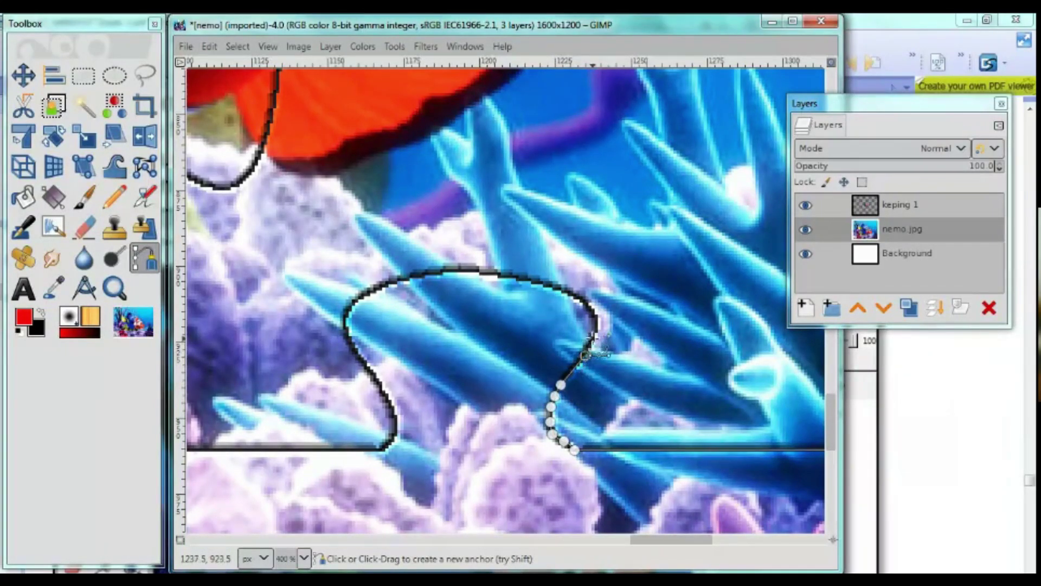
click(592, 336)
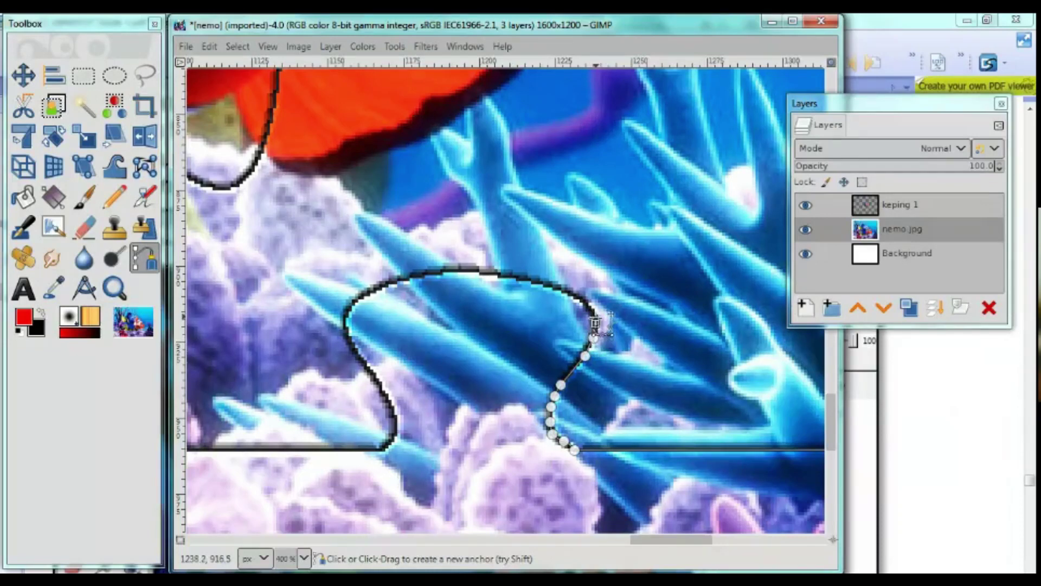
click(592, 308)
click(580, 297)
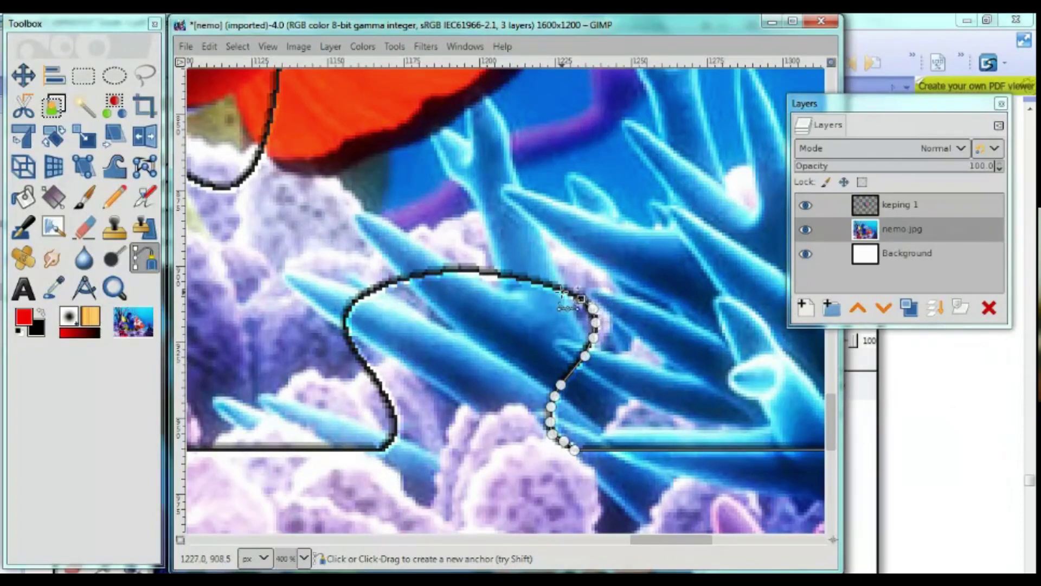
click(555, 286)
click(524, 278)
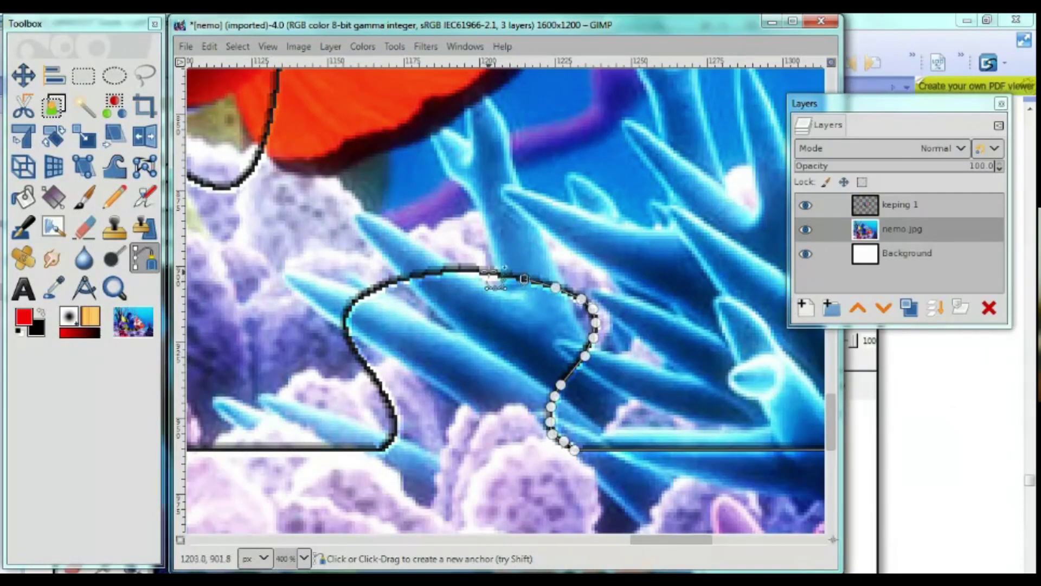
click(488, 271)
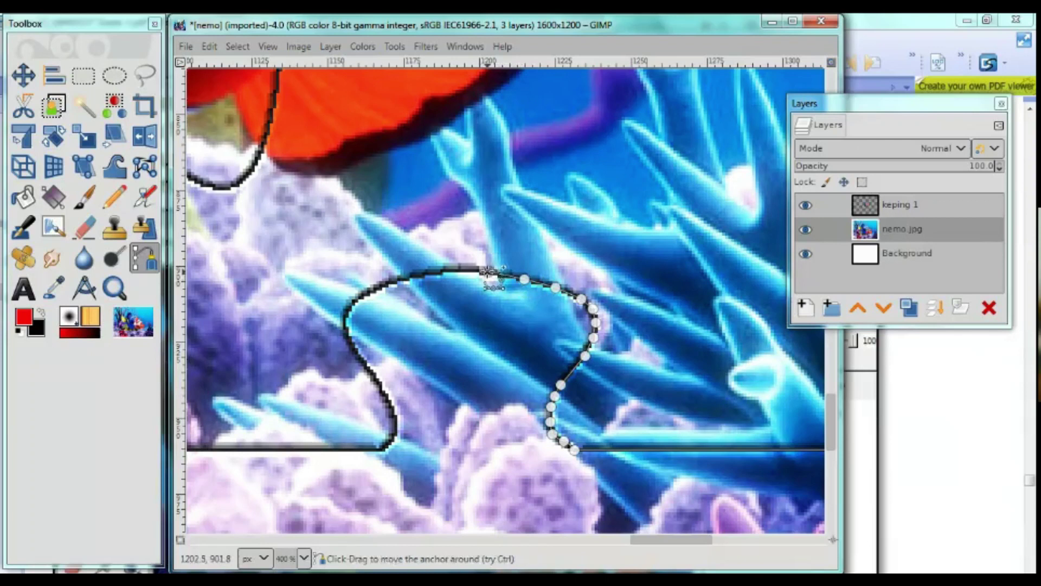
click(437, 273)
Step: Continue the path round the coral tab's left side down to the horizontal cut
click(410, 278)
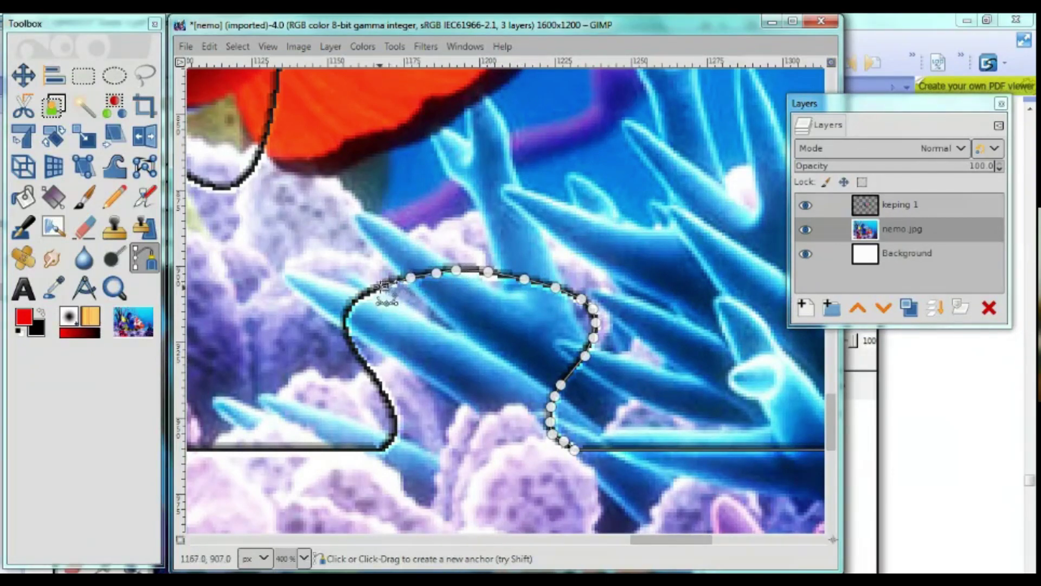
click(384, 285)
click(353, 301)
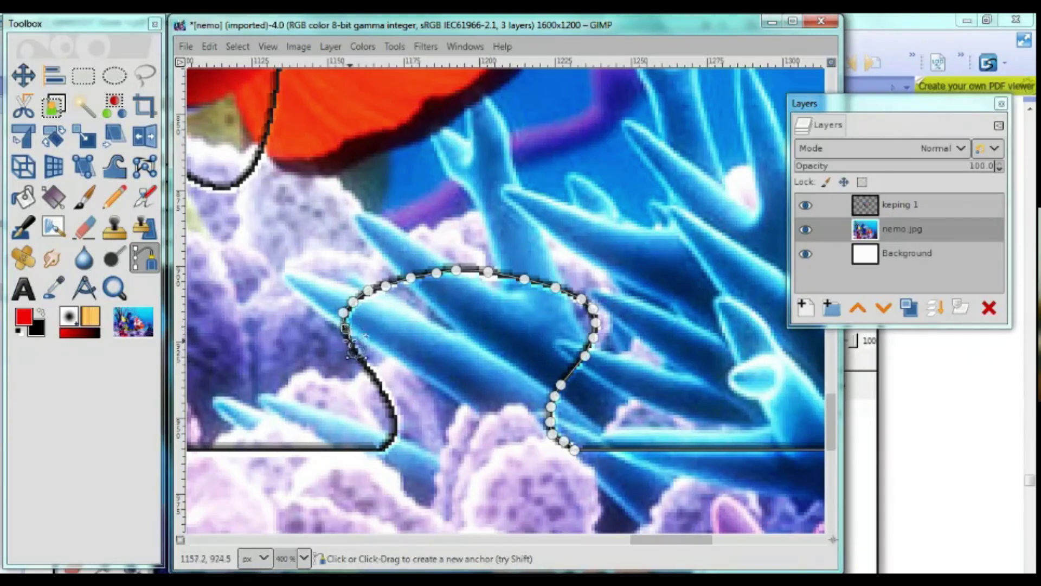
click(349, 340)
click(362, 357)
click(374, 377)
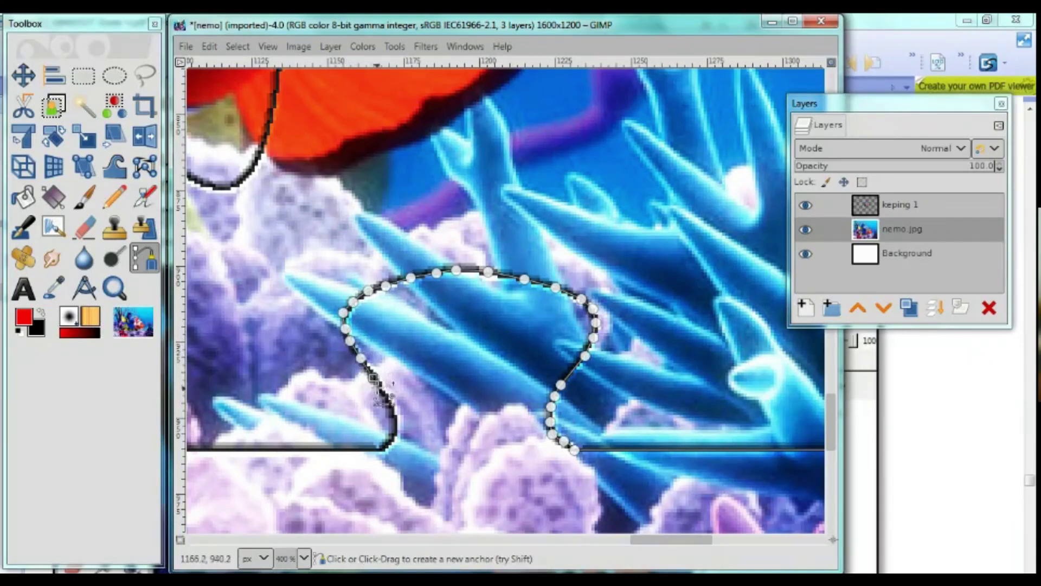
click(388, 400)
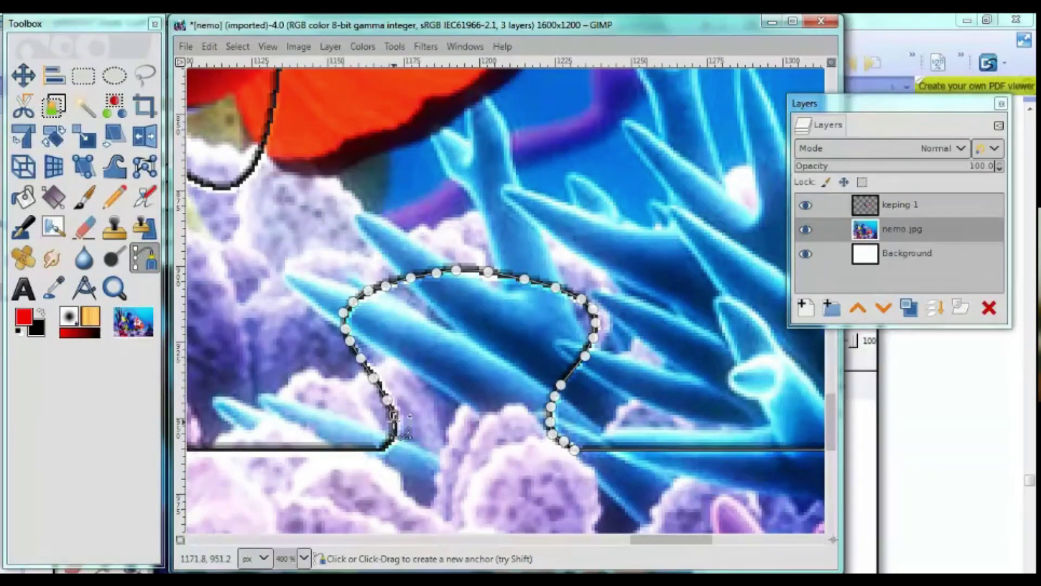
click(397, 427)
click(393, 441)
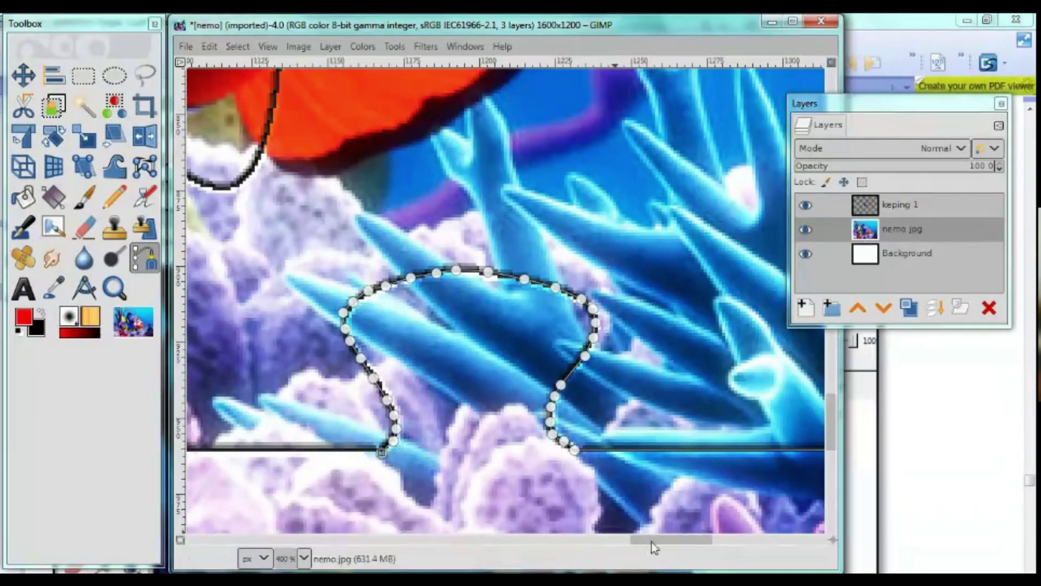
drag(652, 541, 586, 540)
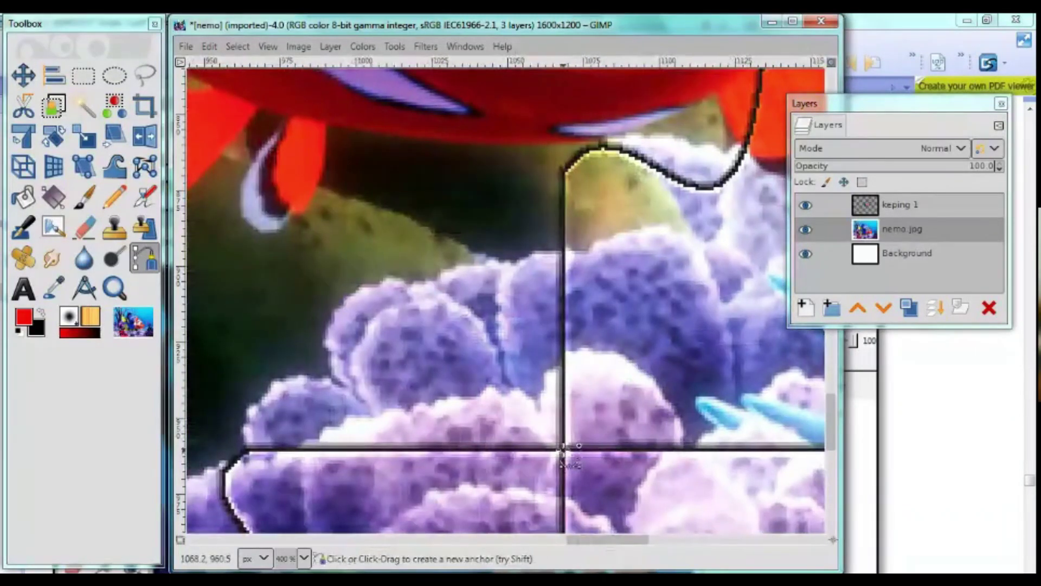
Step: Start the piece path at the grid-line intersection and trace the rock edge and lower knob
click(563, 449)
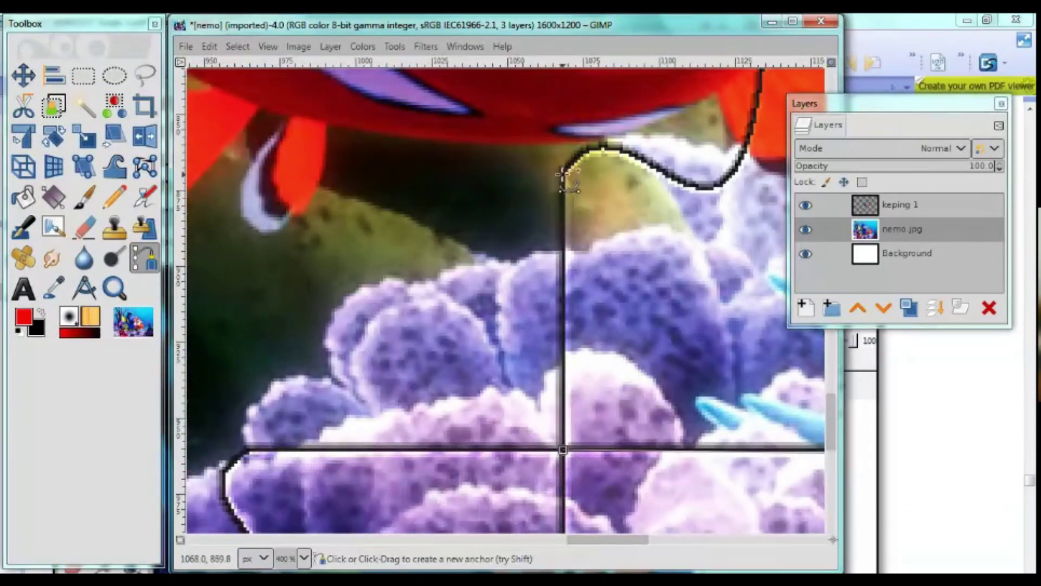
scroll(623, 213, up, 5)
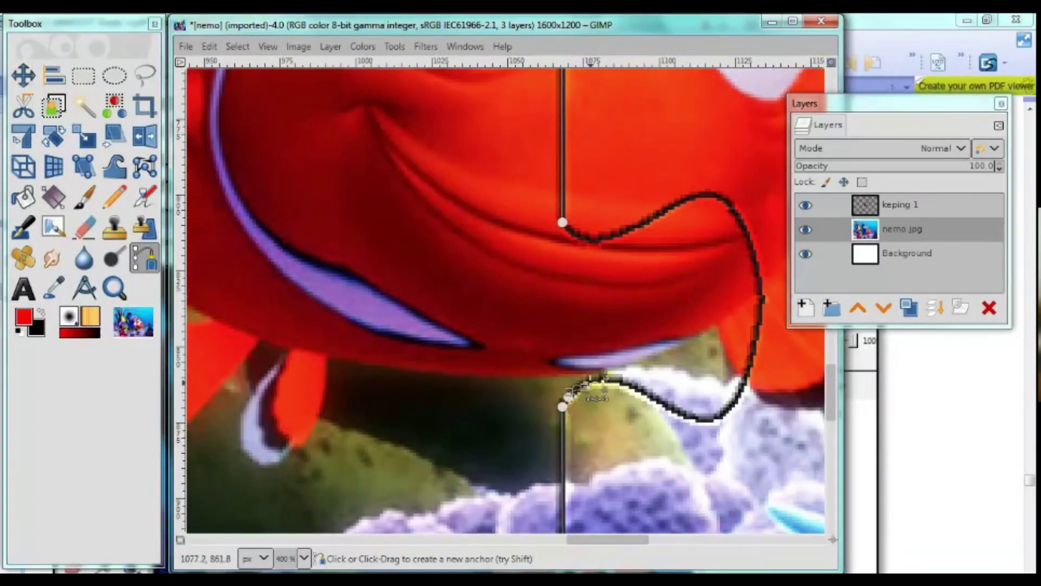
click(594, 384)
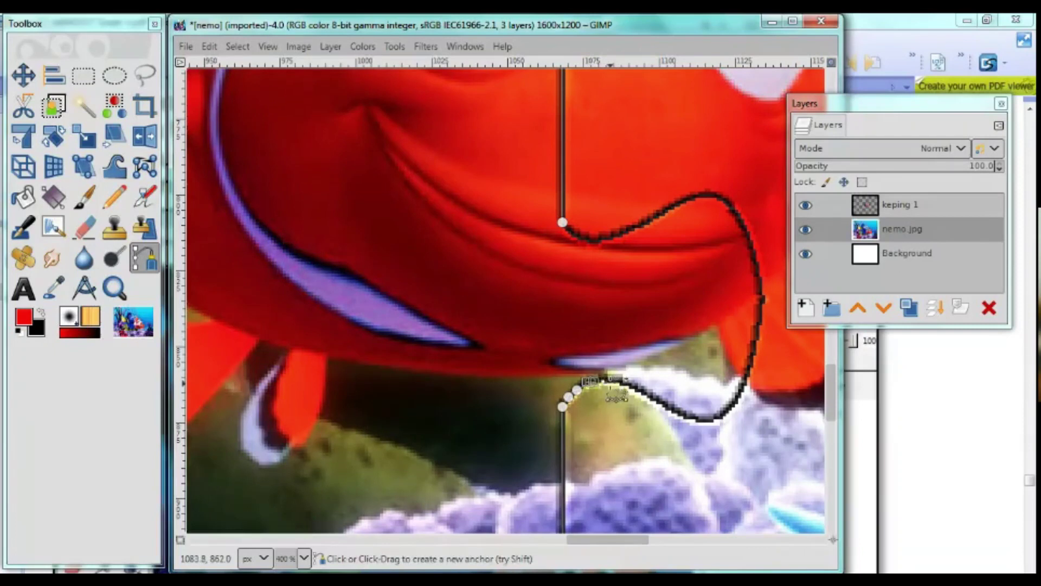
click(608, 379)
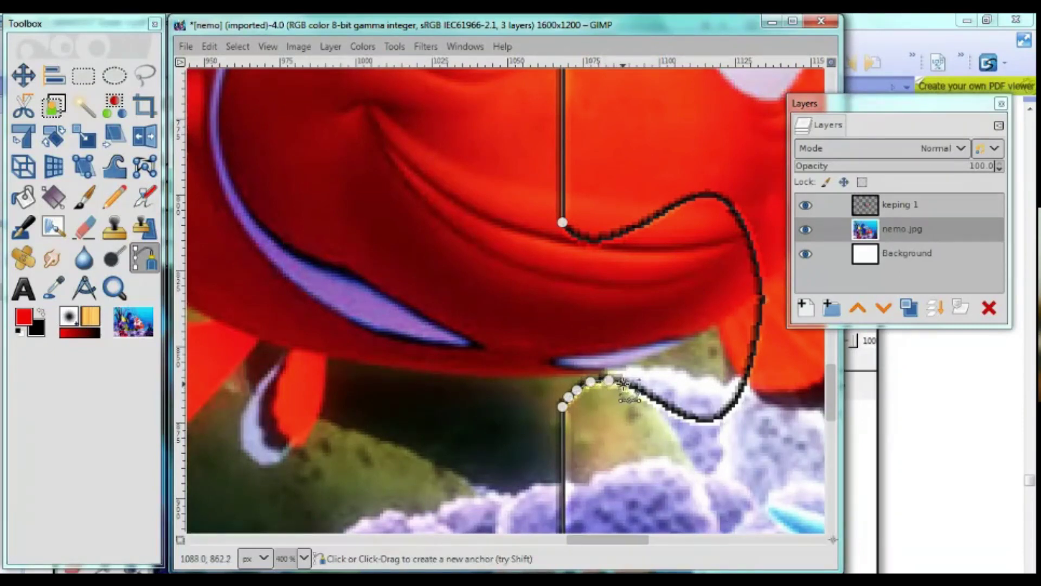
click(641, 392)
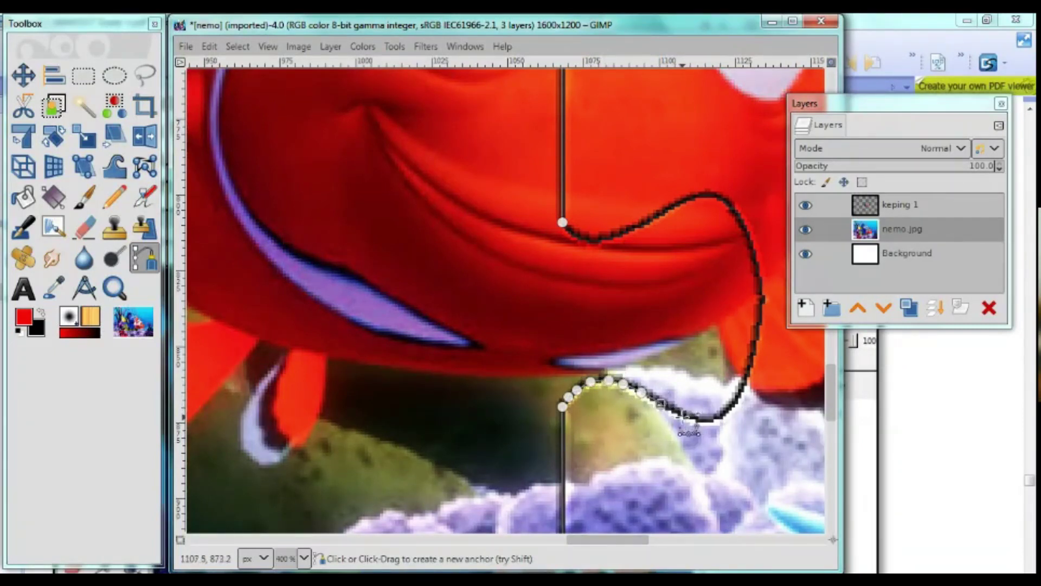
click(685, 418)
click(695, 422)
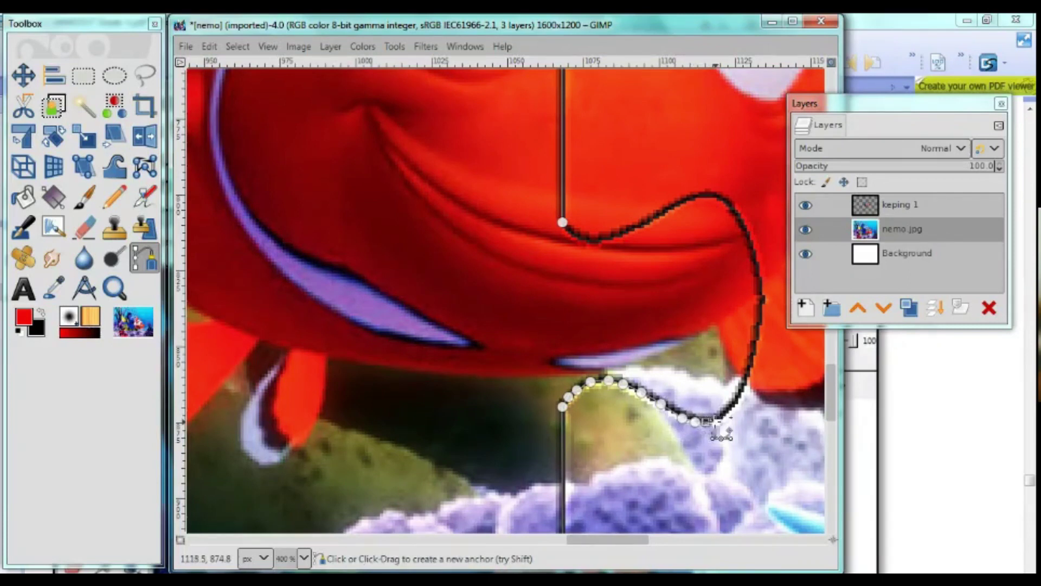
click(720, 418)
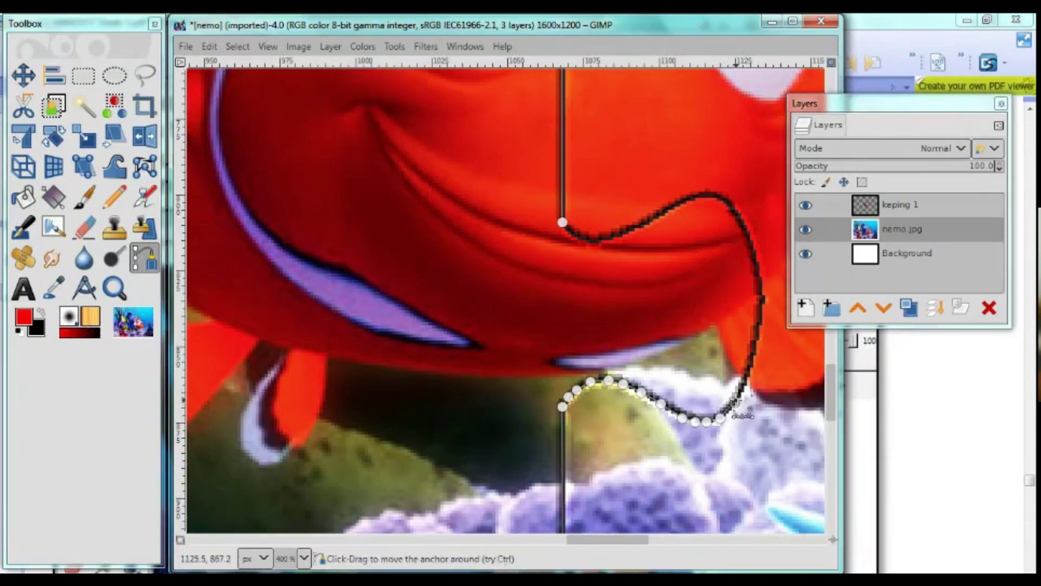
click(748, 380)
click(756, 339)
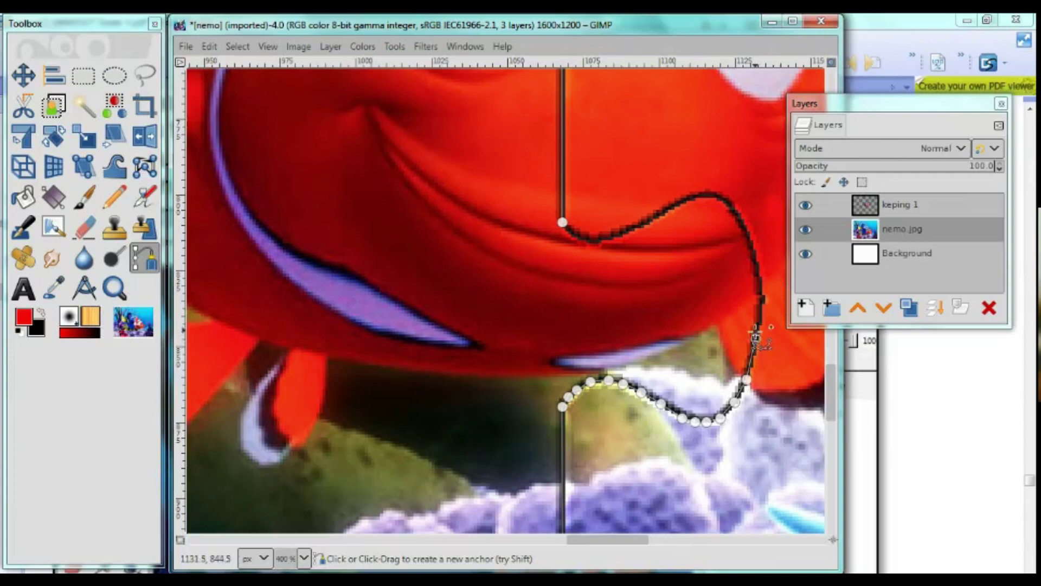
Step: Trace the knob's right side and top, then close the path at the vertical grid line
click(759, 267)
click(751, 244)
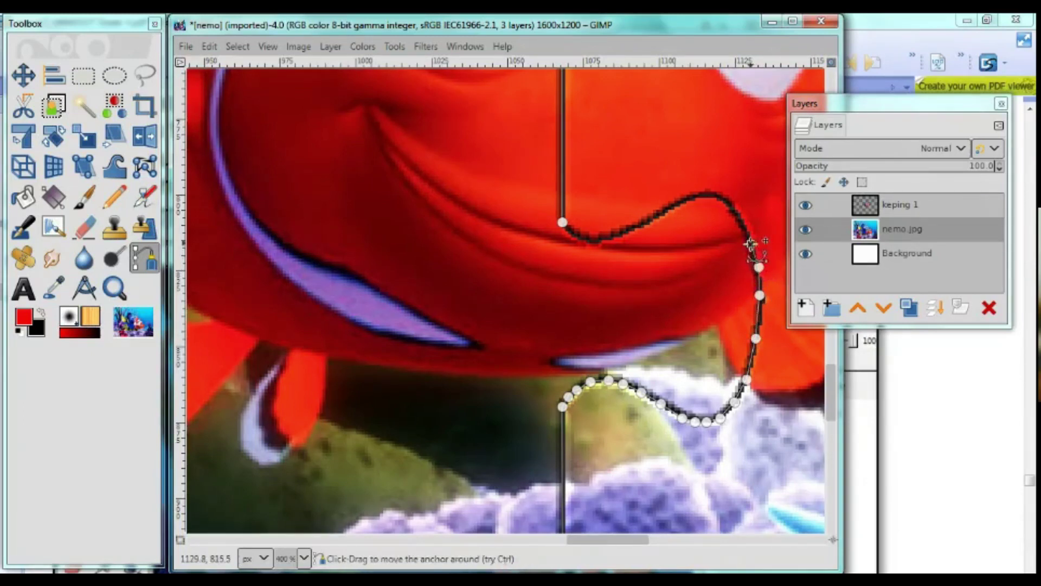
click(733, 213)
click(722, 199)
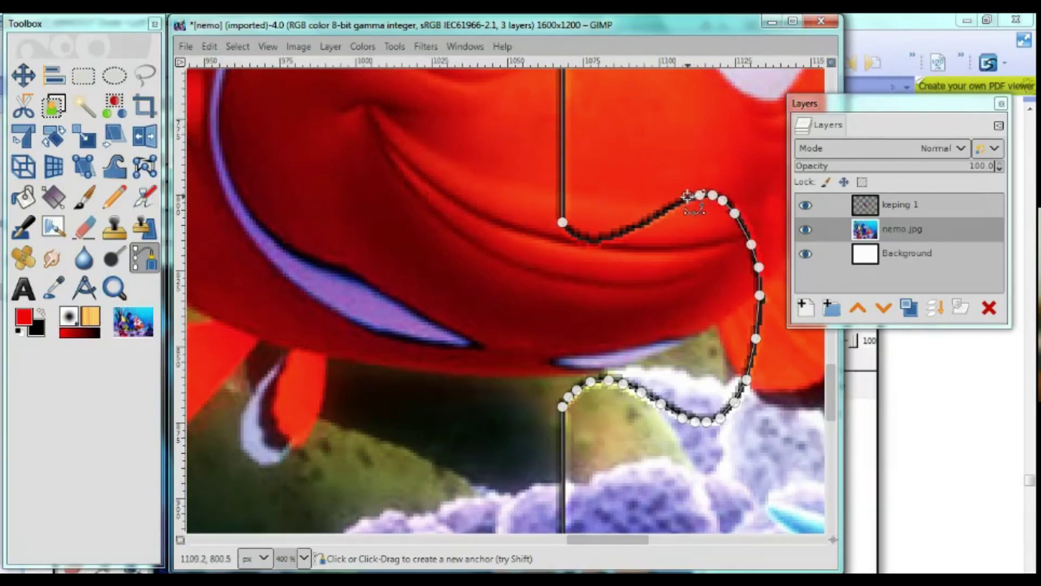
click(641, 223)
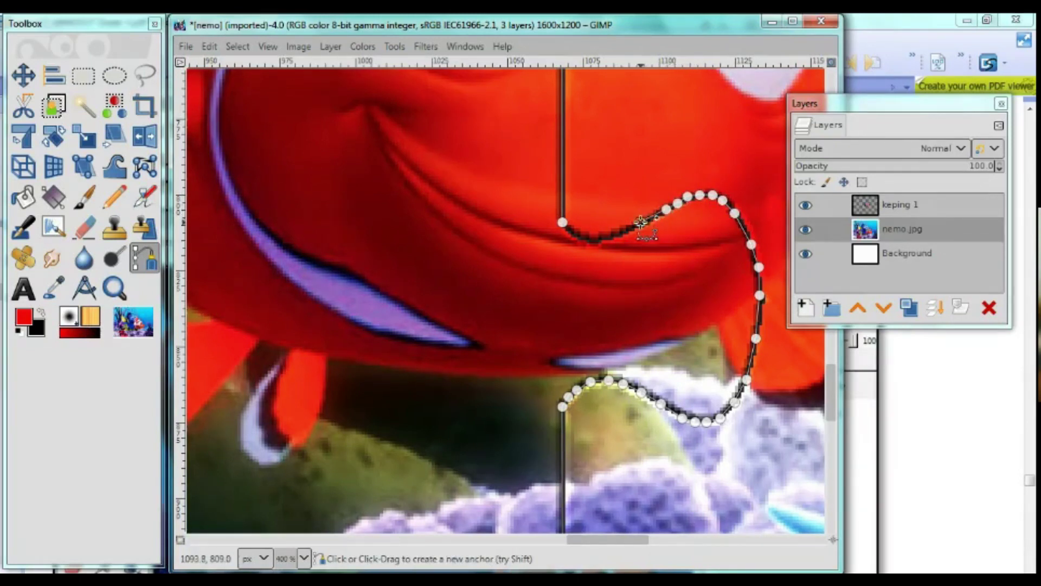
click(622, 232)
click(601, 238)
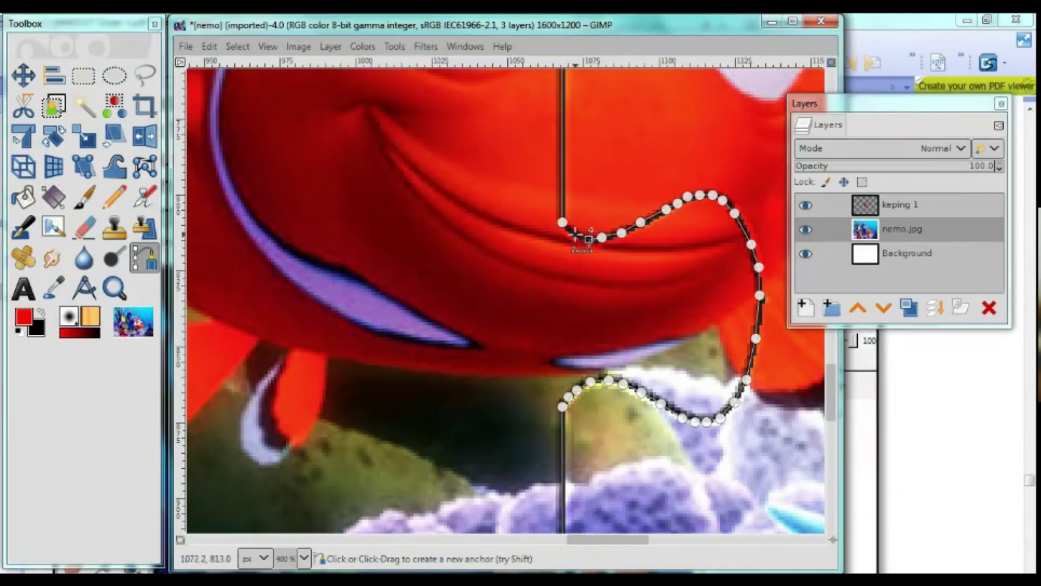
click(588, 239)
click(562, 222)
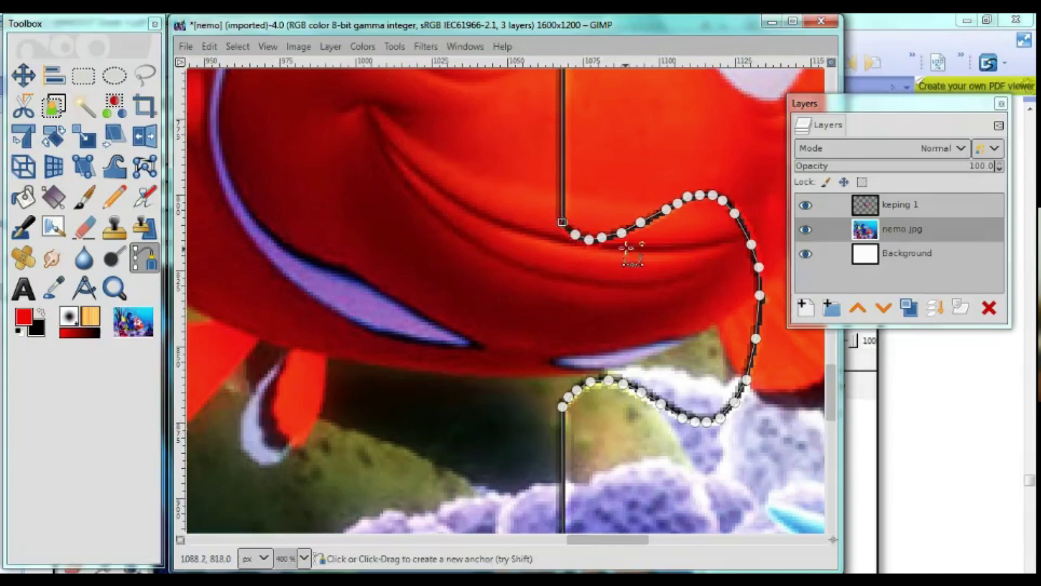
scroll(747, 380, right, 5)
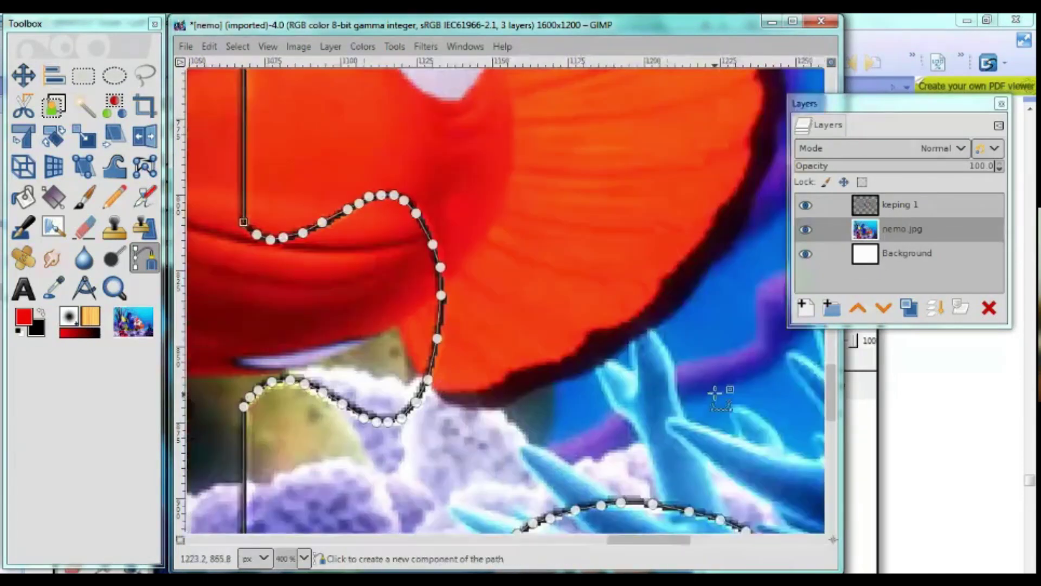
scroll(747, 379, right, 2)
scroll(747, 380, right, 2)
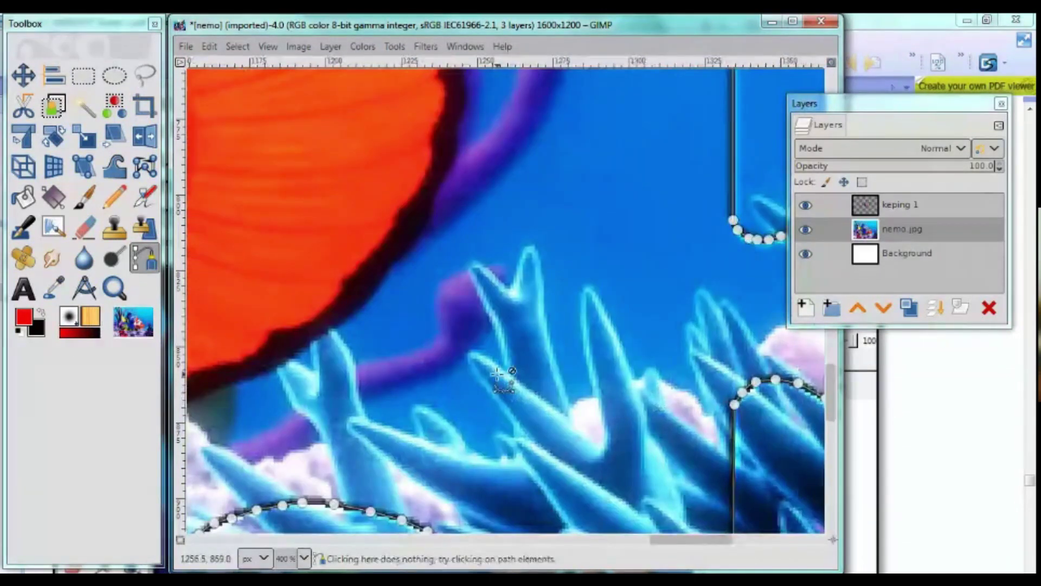
ctrl+scroll(504, 385, down, 3)
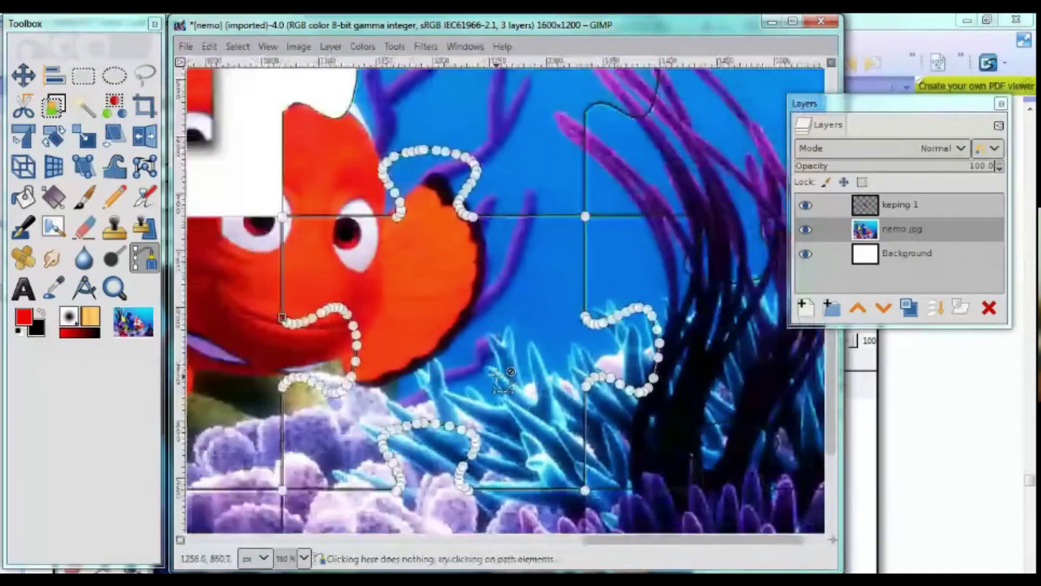
Step: Turn the path into a selection, cut the piece, and paste it as a new layer
click(237, 46)
click(279, 156)
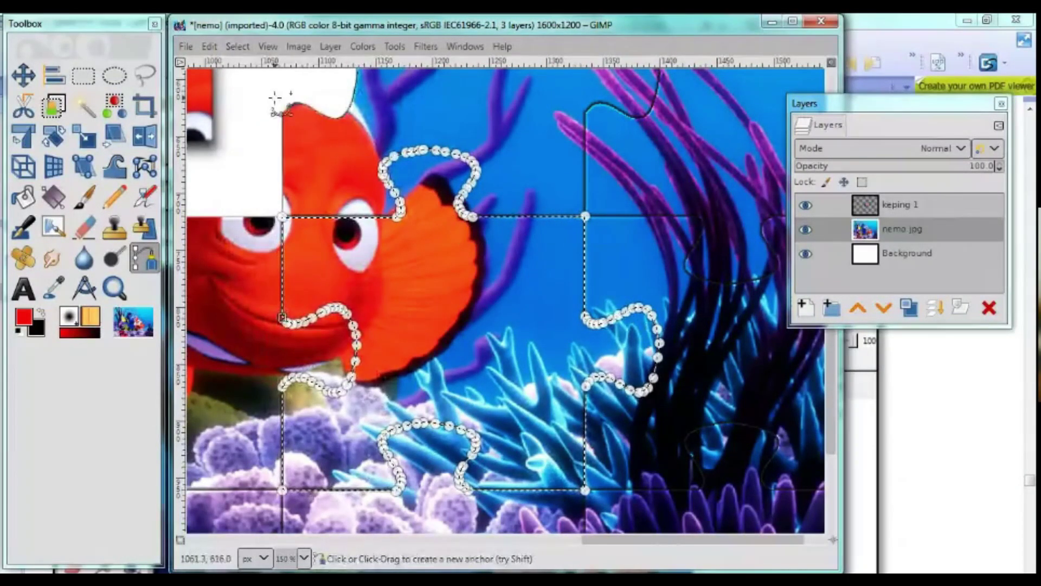
click(214, 46)
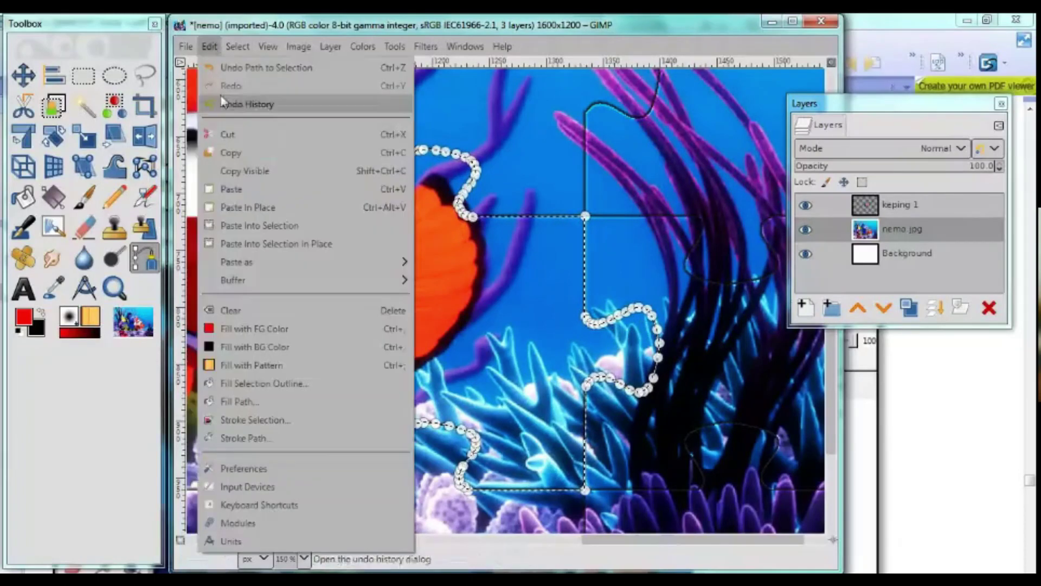
click(223, 134)
click(208, 47)
mouse_move(236, 261)
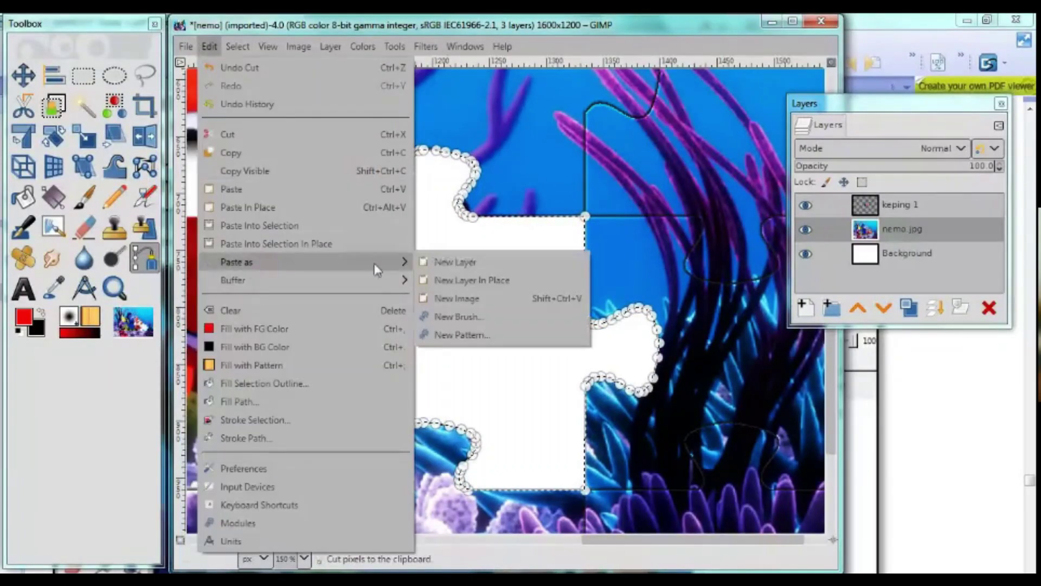
click(494, 262)
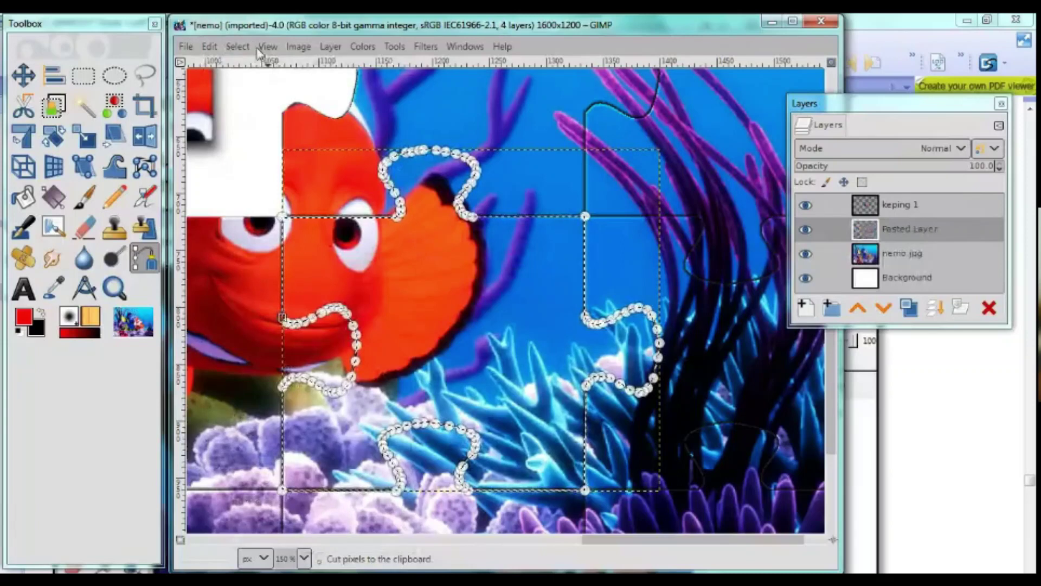
click(237, 46)
click(252, 85)
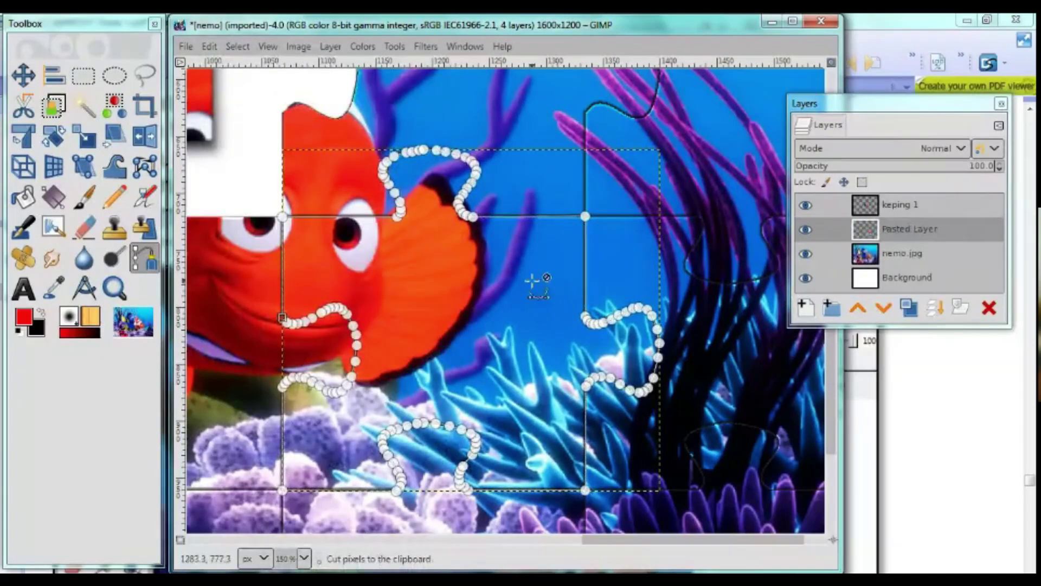
click(24, 74)
Step: Drag the pasted piece upward out of its slot
scroll(498, 303, down, 1)
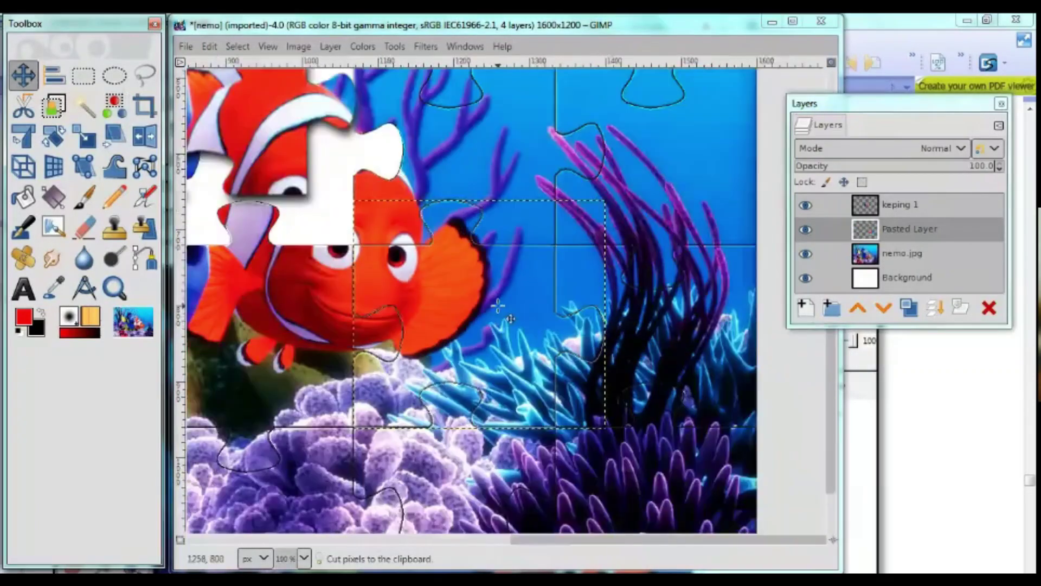
scroll(498, 305, down, 1)
mouse_move(468, 305)
mouse_down()
mouse_move(476, 290)
mouse_move(398, 322)
mouse_move(459, 269)
mouse_up()
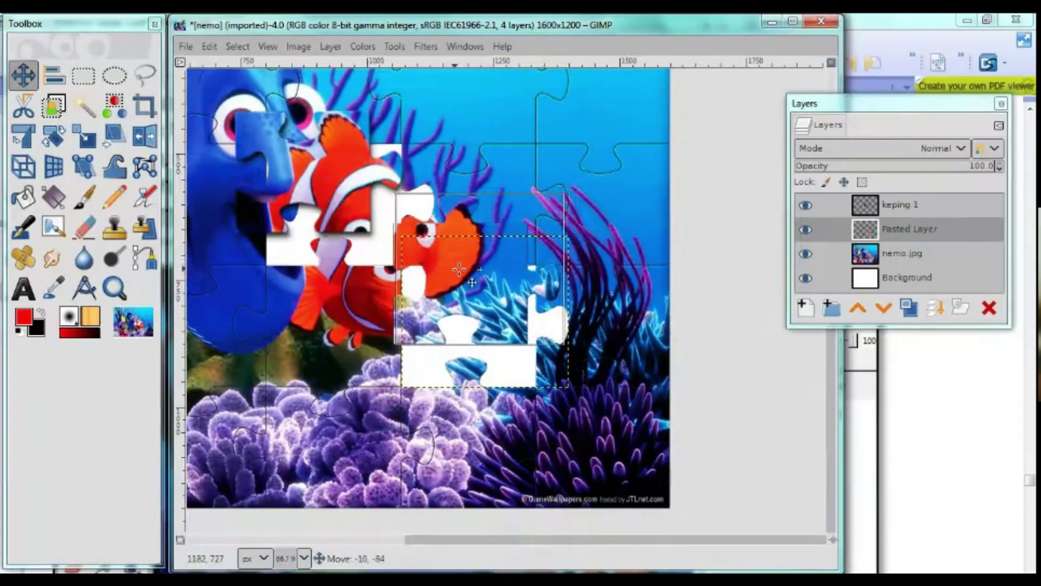
drag(459, 269, 460, 278)
Step: Rotate the pasted piece about -15 degrees
click(54, 135)
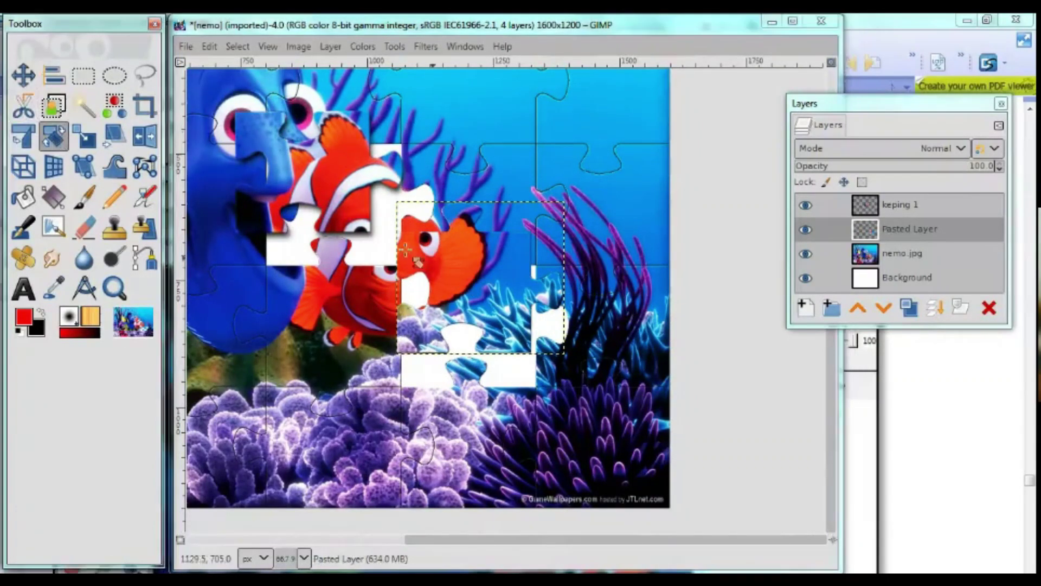
drag(442, 341, 455, 355)
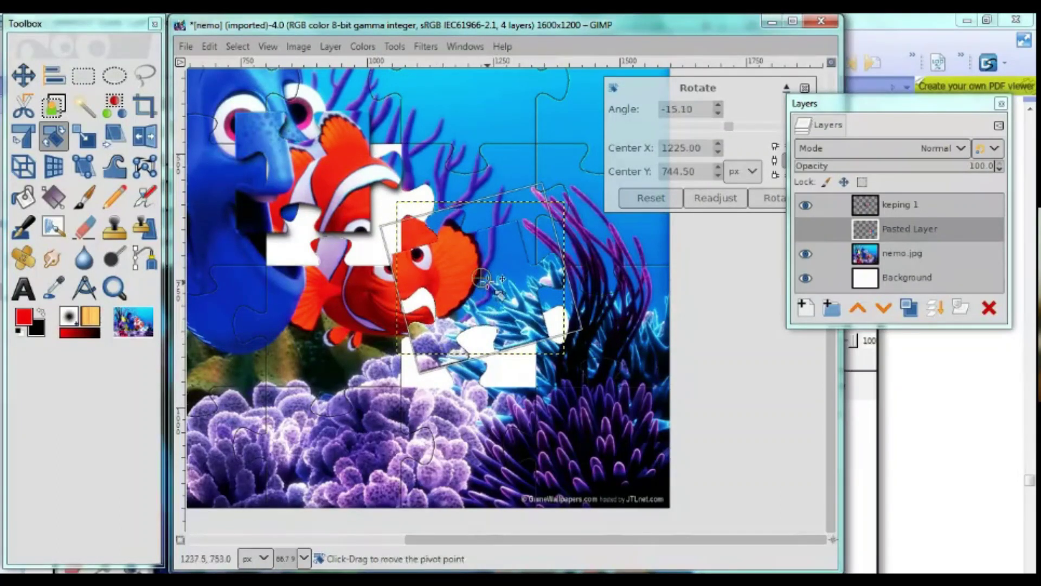
click(770, 198)
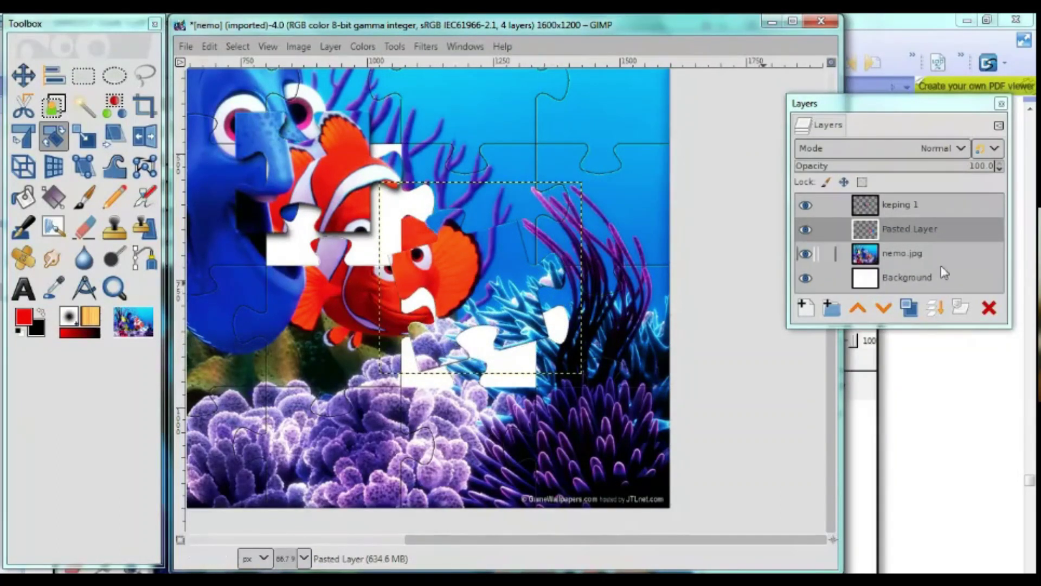
Step: Rename the pasted layer Keping 2 and reapply the drop shadow filter
double_click(905, 230)
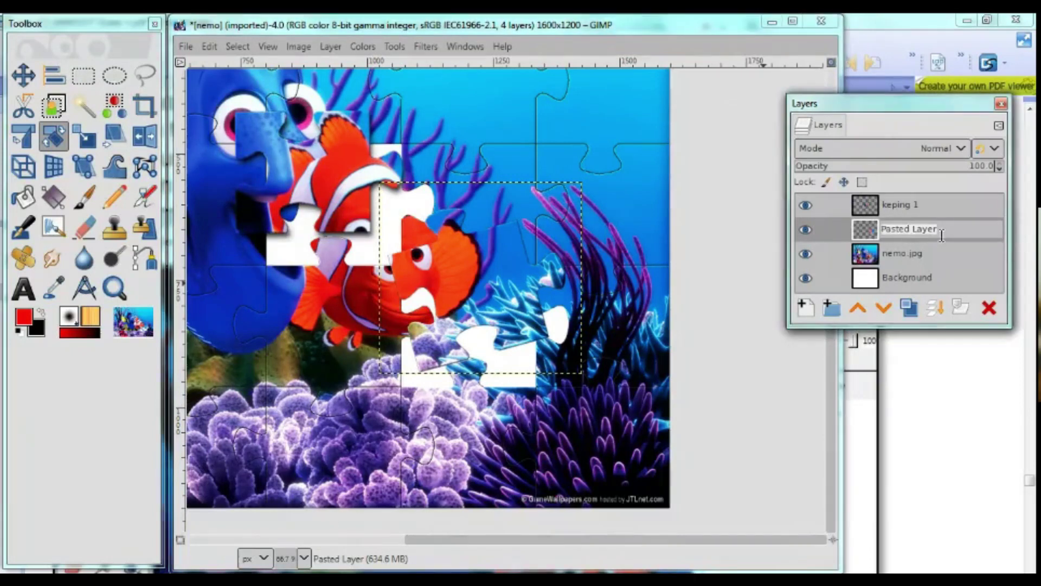
text(Keping 2)
key(Return)
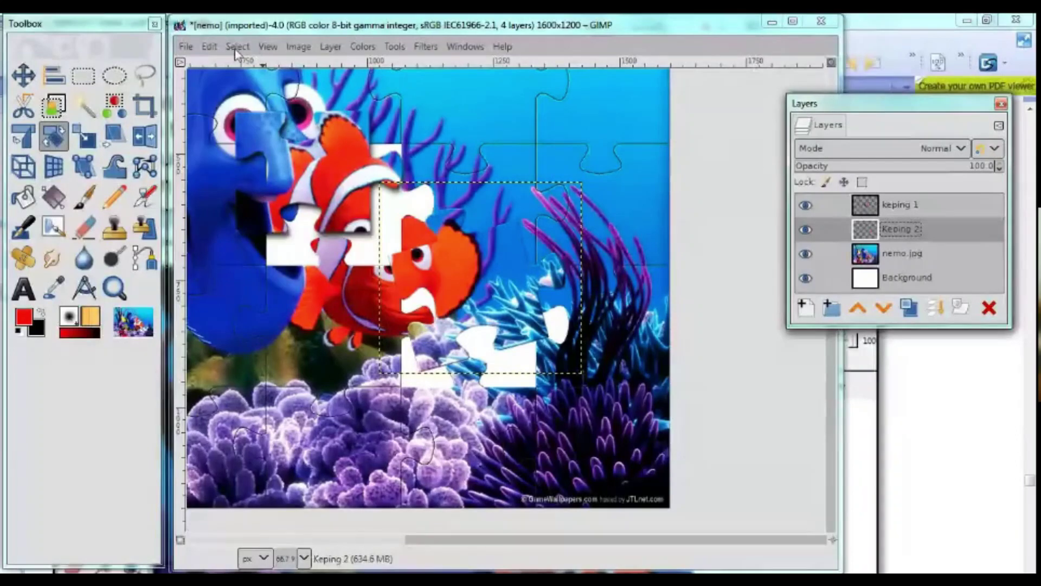
click(425, 47)
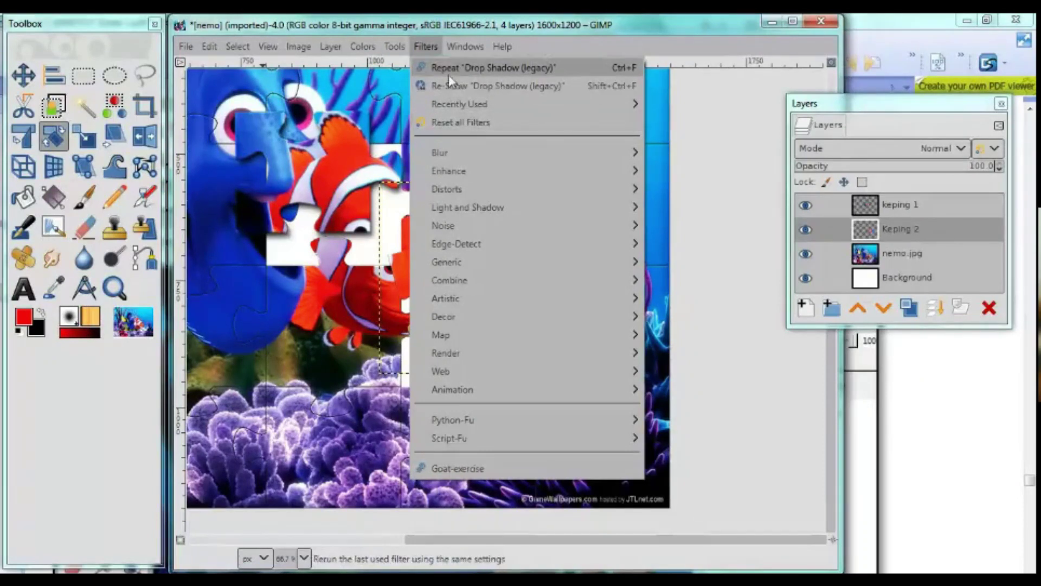
click(465, 72)
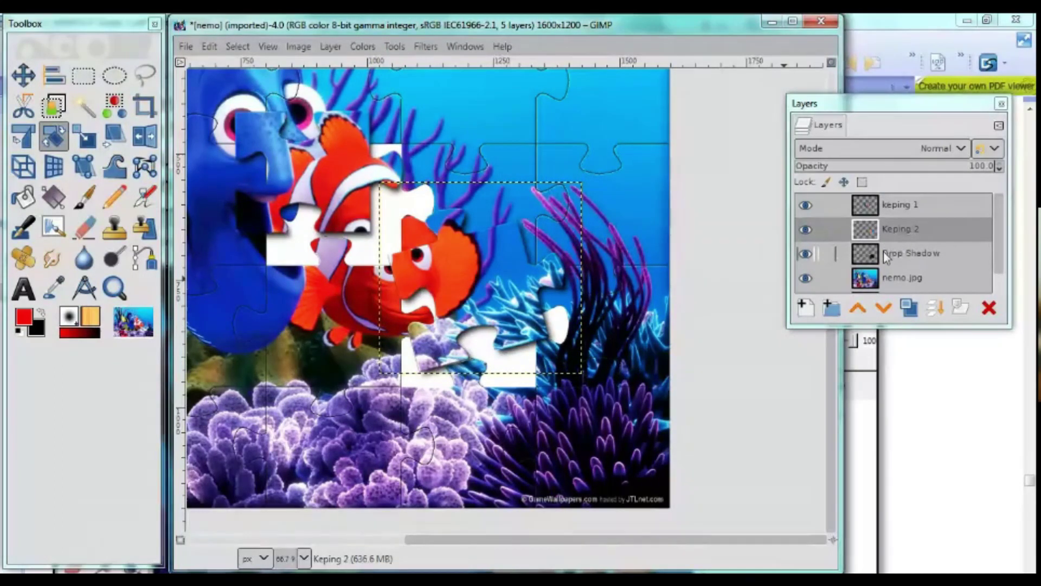
Step: Merge the piece down into its shadow layer and rename the result keping 2
right_click(880, 233)
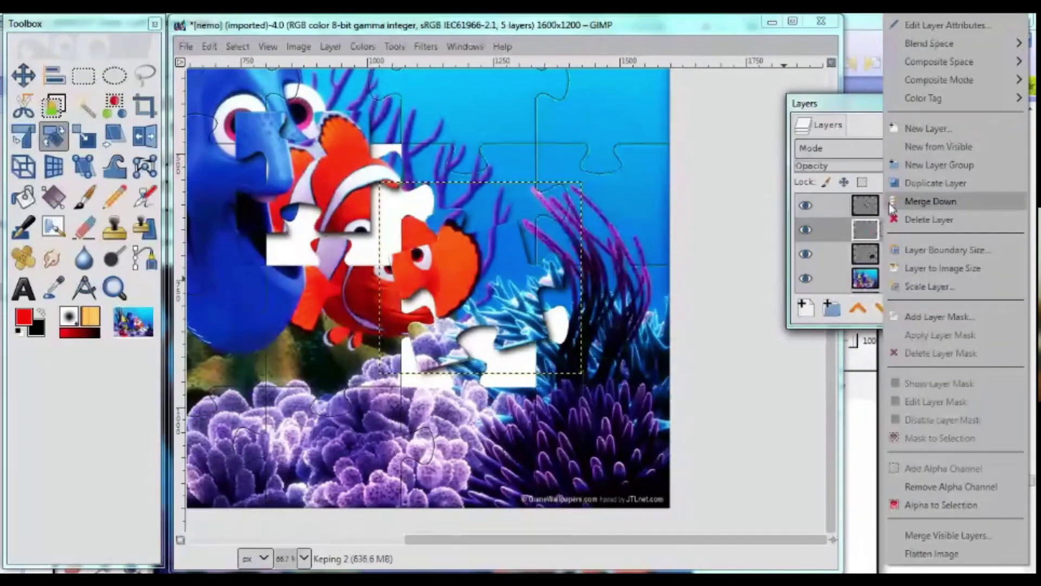
click(891, 204)
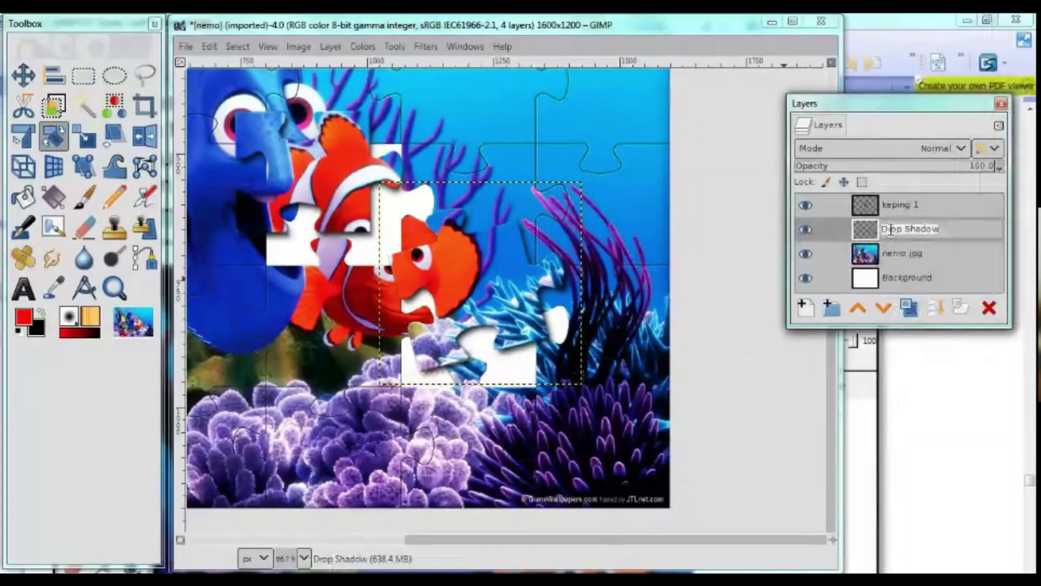
text(kej)
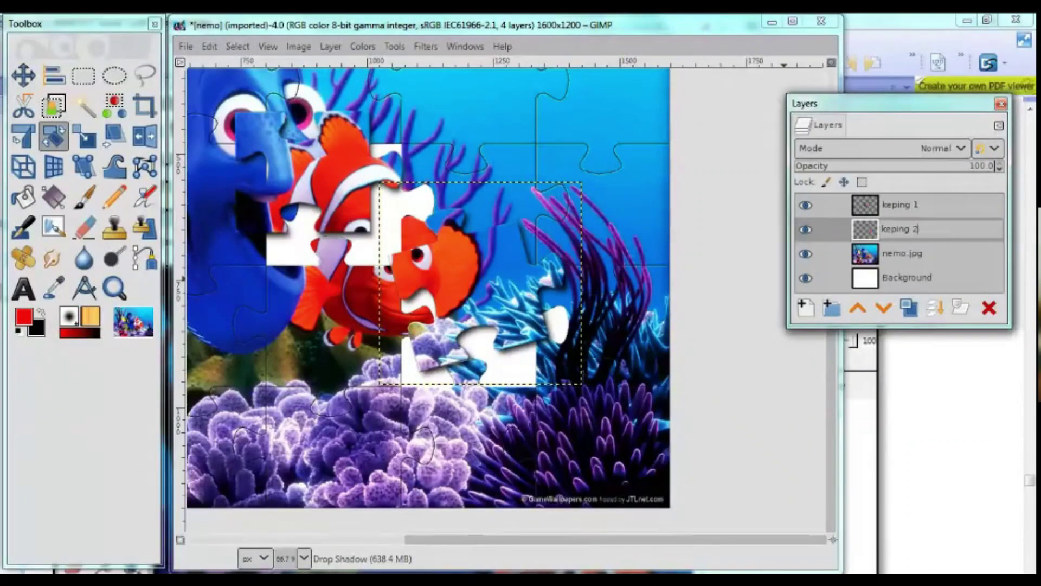
key(Return)
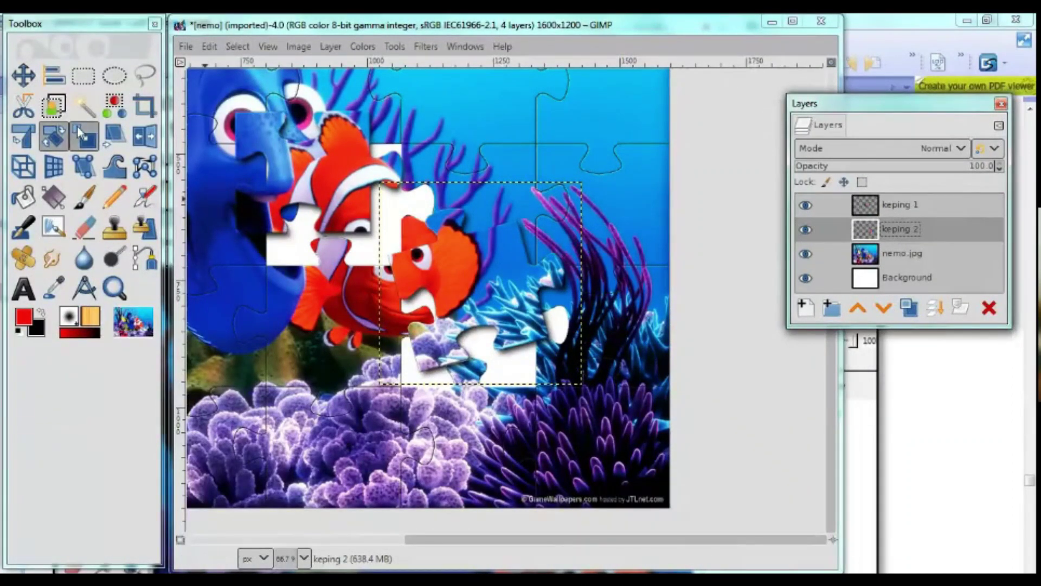
Step: Nudge keping 2 slightly, then rotate keping 1 about -24.42 degrees
click(23, 74)
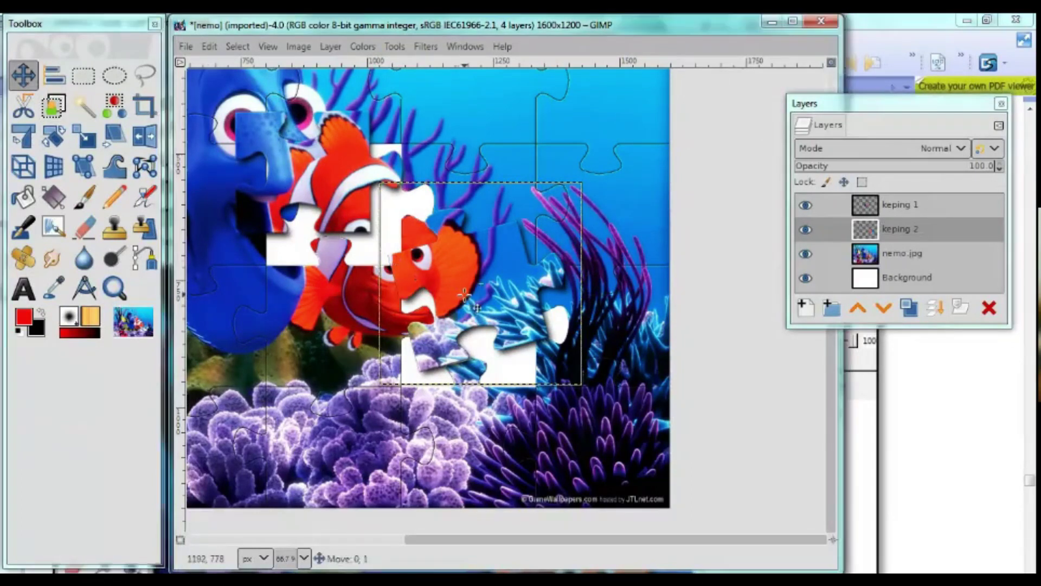
mouse_move(465, 293)
mouse_down()
mouse_move(450, 302)
mouse_move(497, 268)
mouse_up()
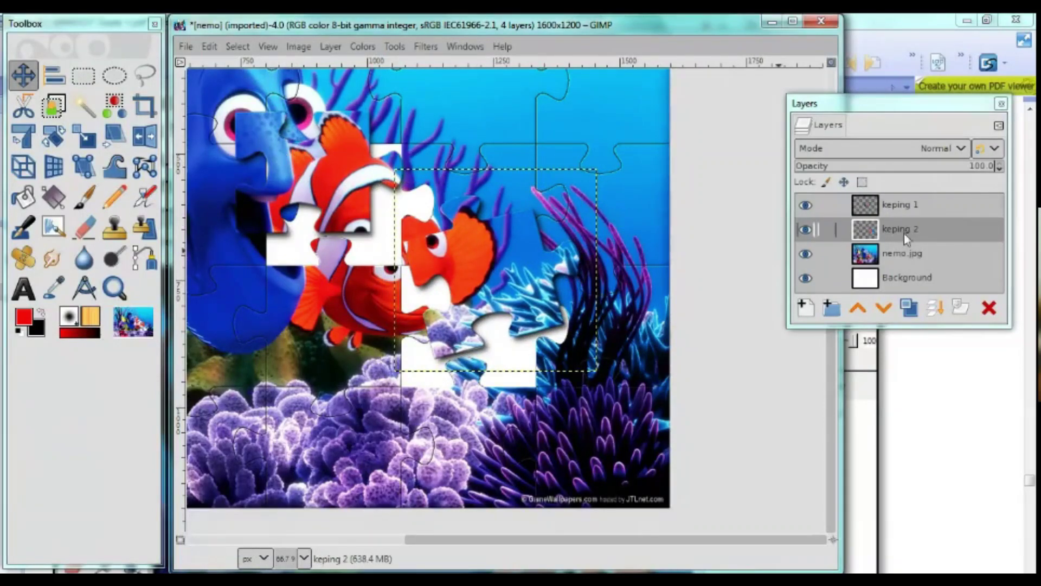
click(916, 205)
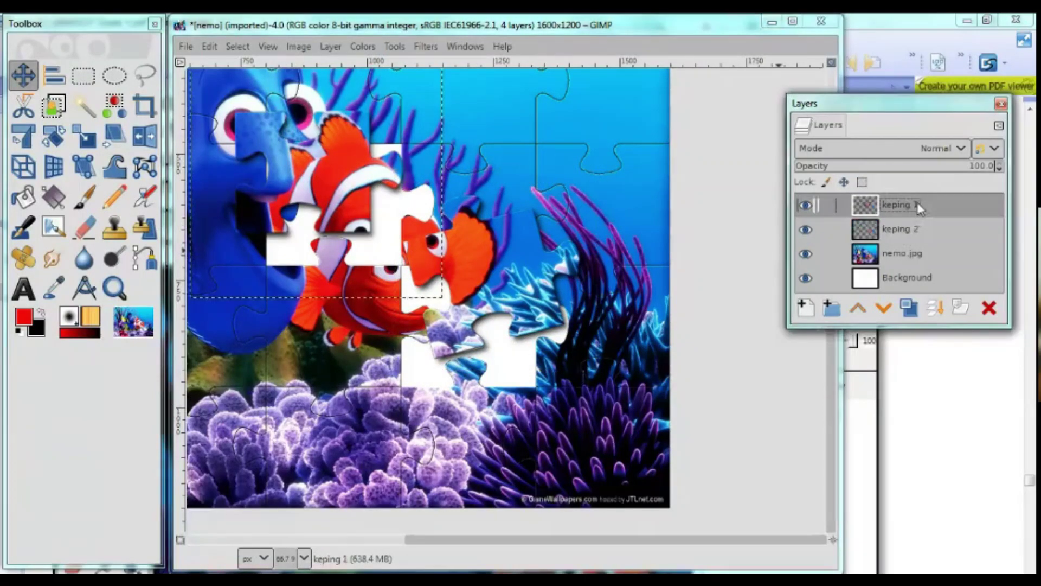
click(46, 141)
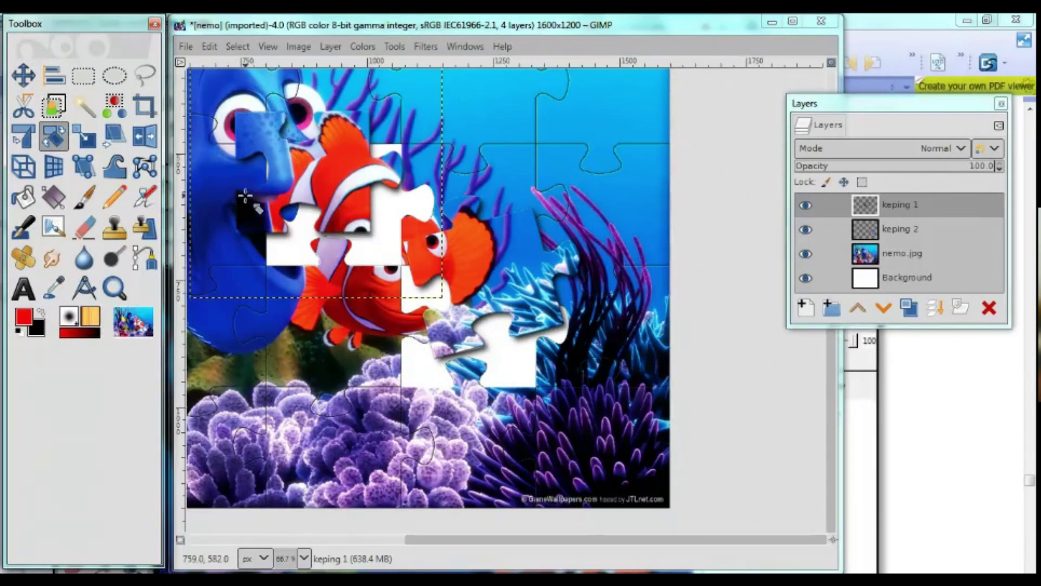
drag(246, 198, 358, 230)
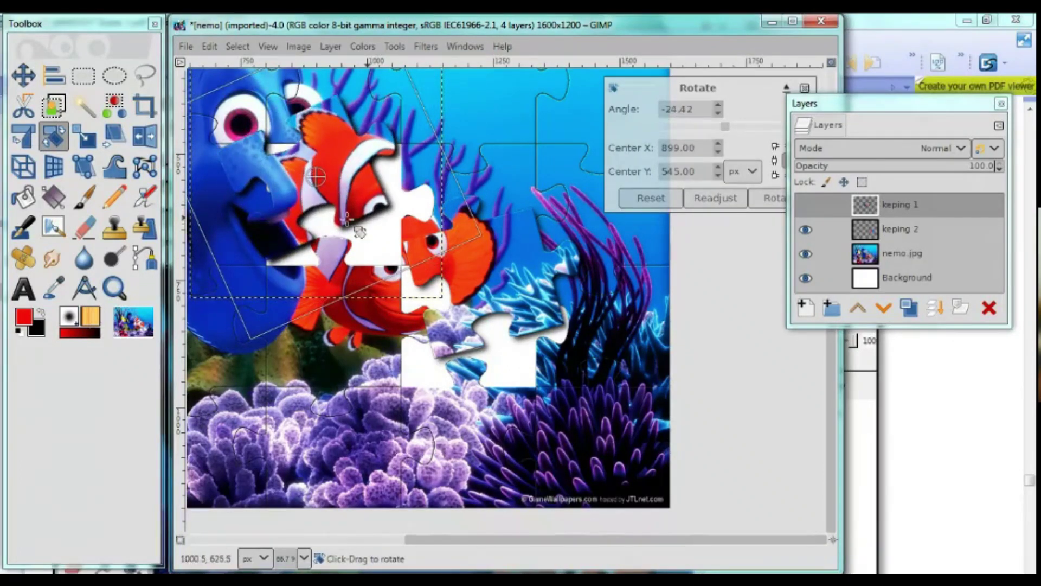
click(772, 199)
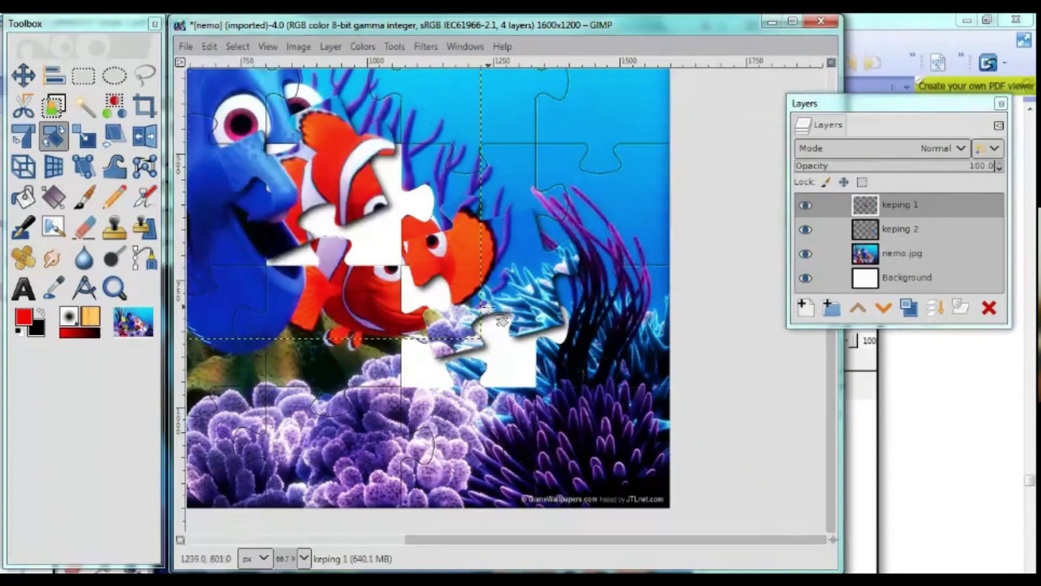
Step: Click through the nemo.jpg and Background layers, leaving Background active
click(890, 233)
click(897, 253)
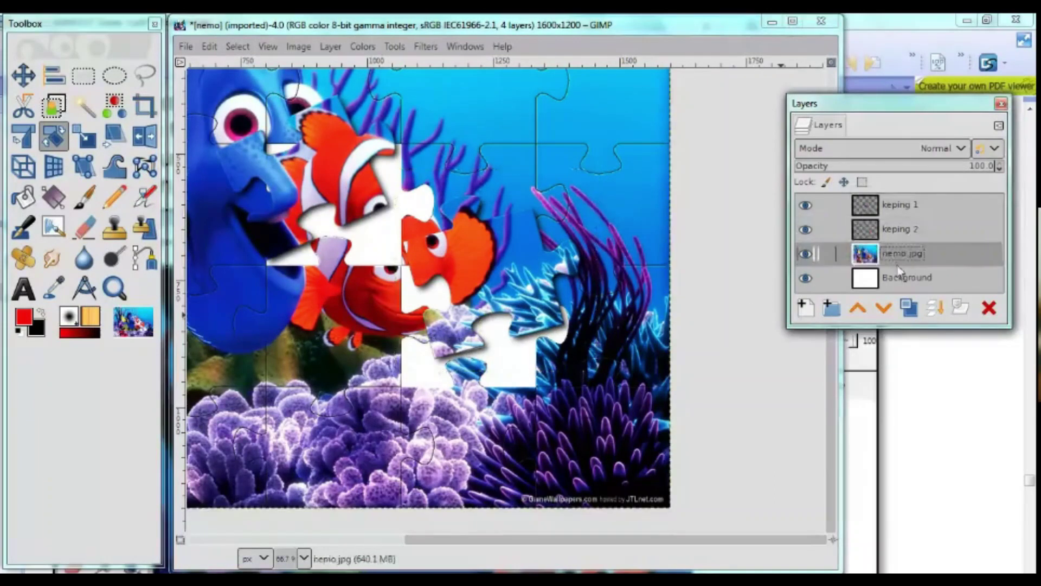
click(900, 275)
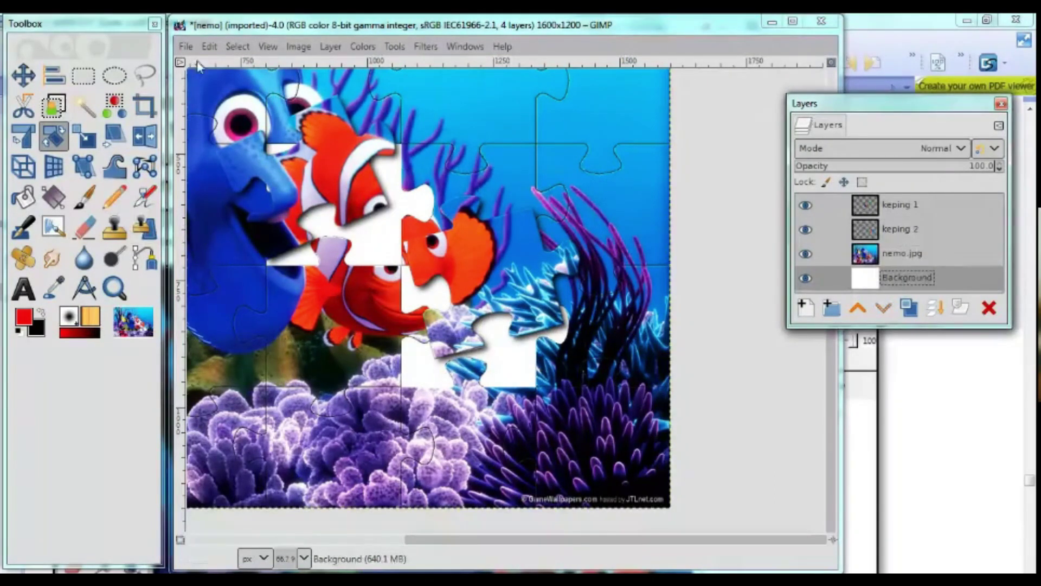
scroll(382, 385, down, 1)
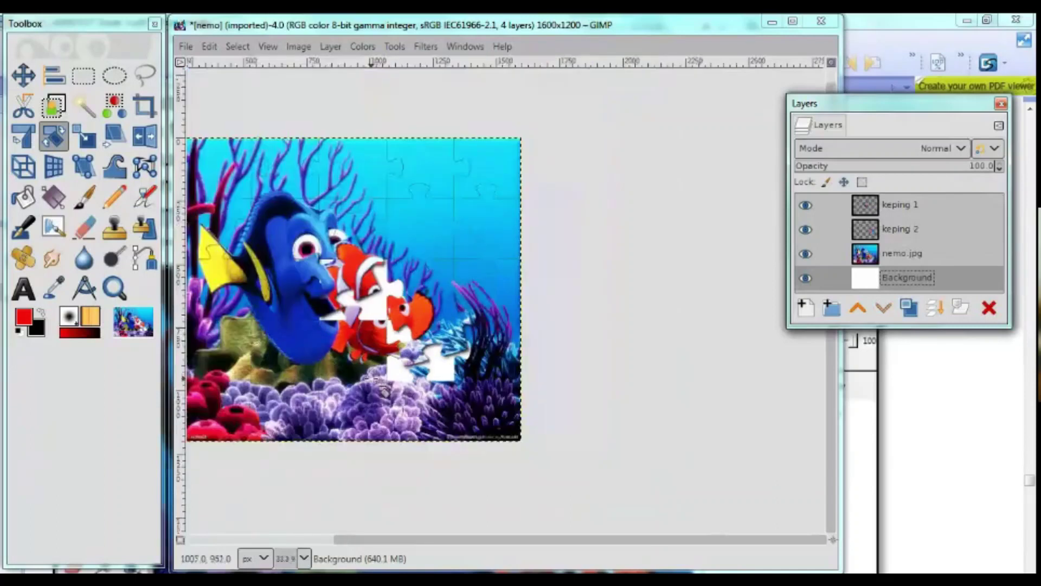
scroll(382, 385, down, 1)
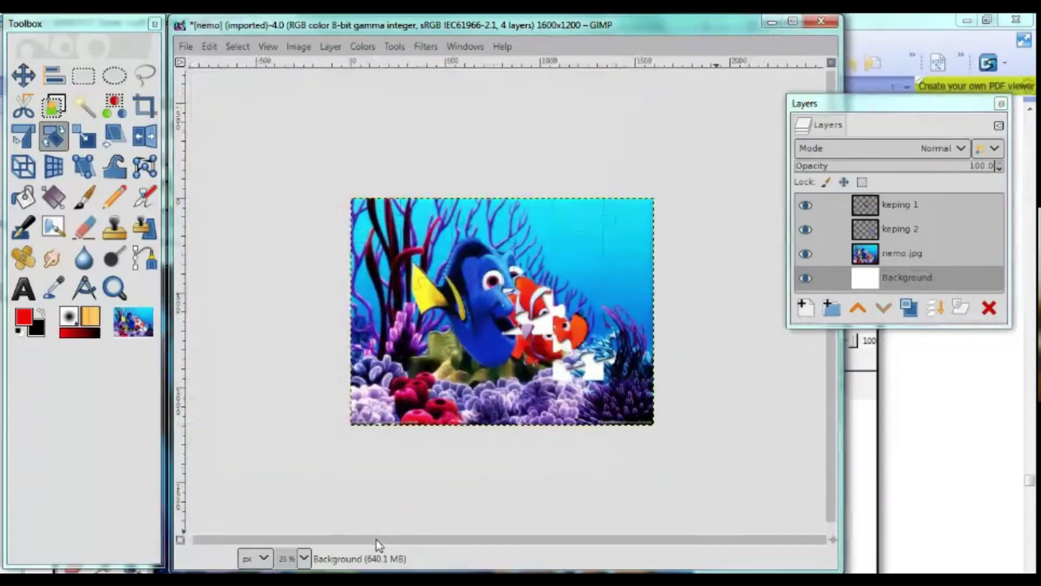
scroll(477, 439, up, 2)
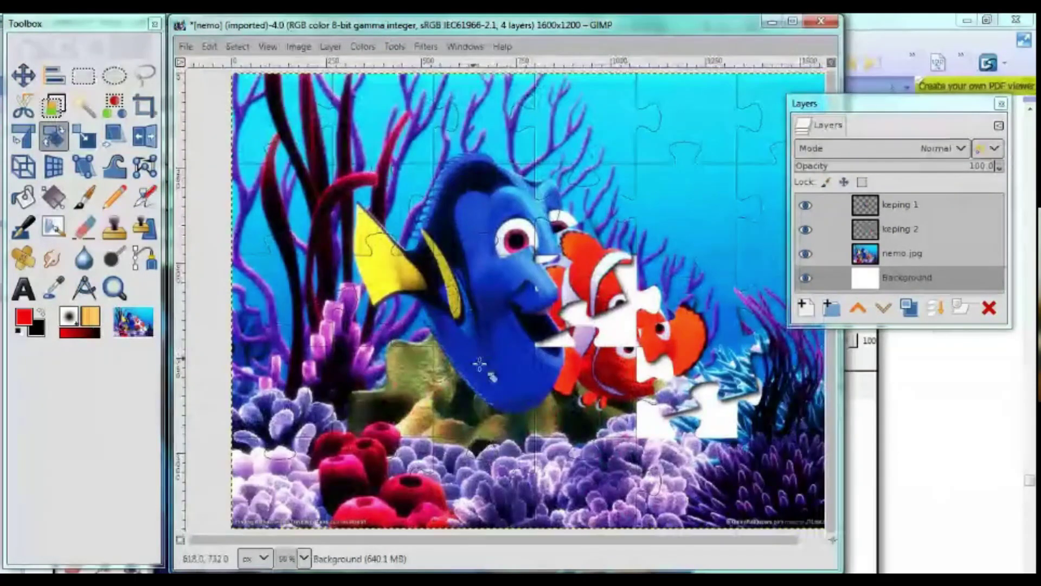
Step: Save the image as a 'Puzzle nemo … V6' XCF file in Documents > 5.6
click(186, 46)
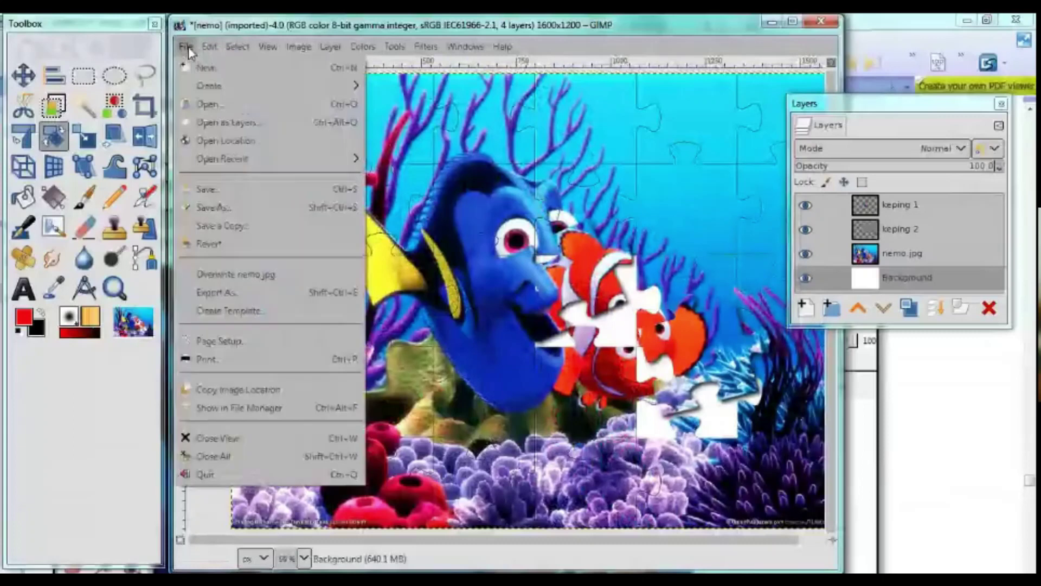
click(211, 208)
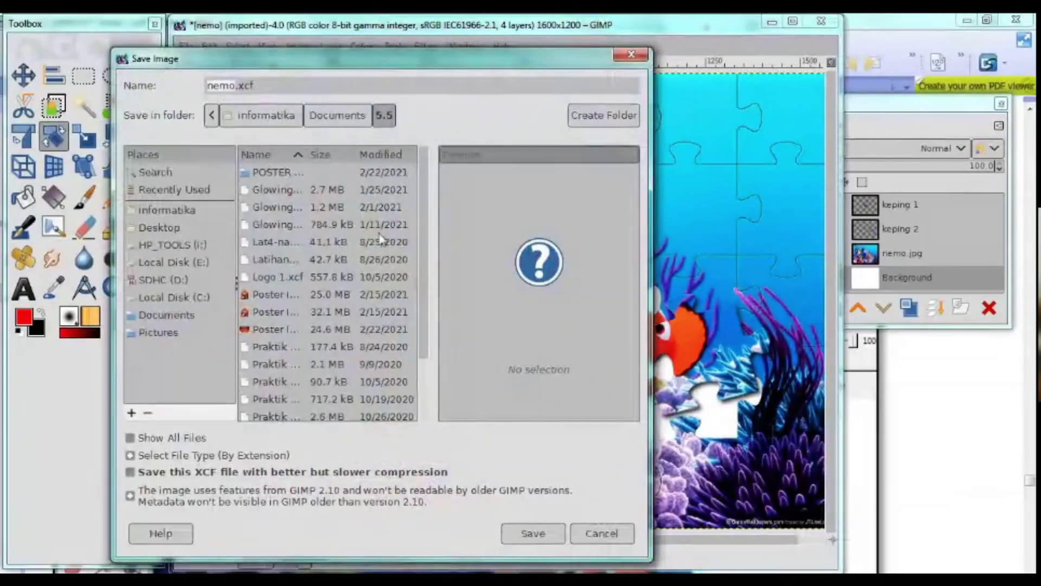
click(187, 315)
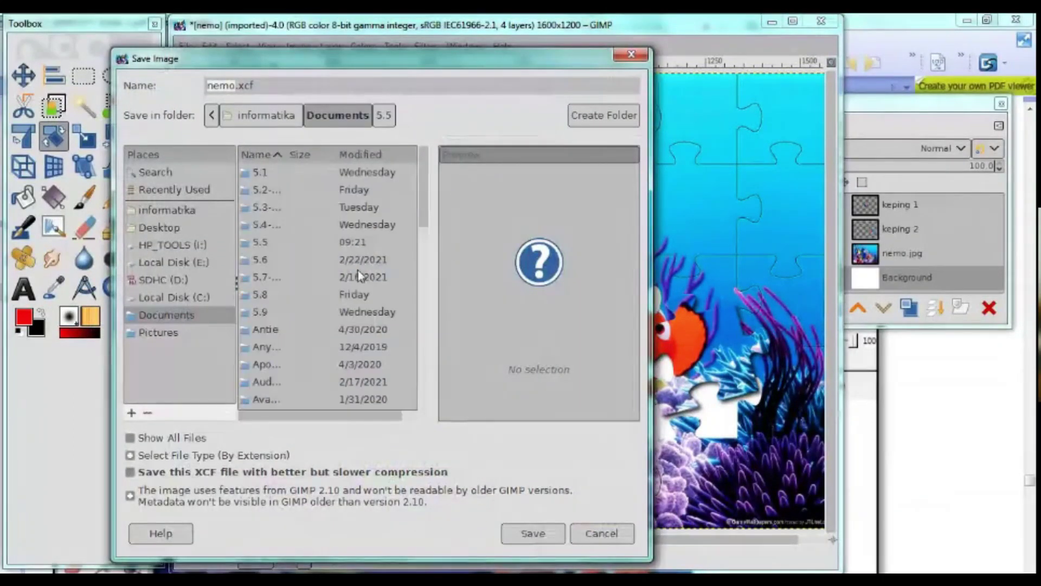
double_click(250, 263)
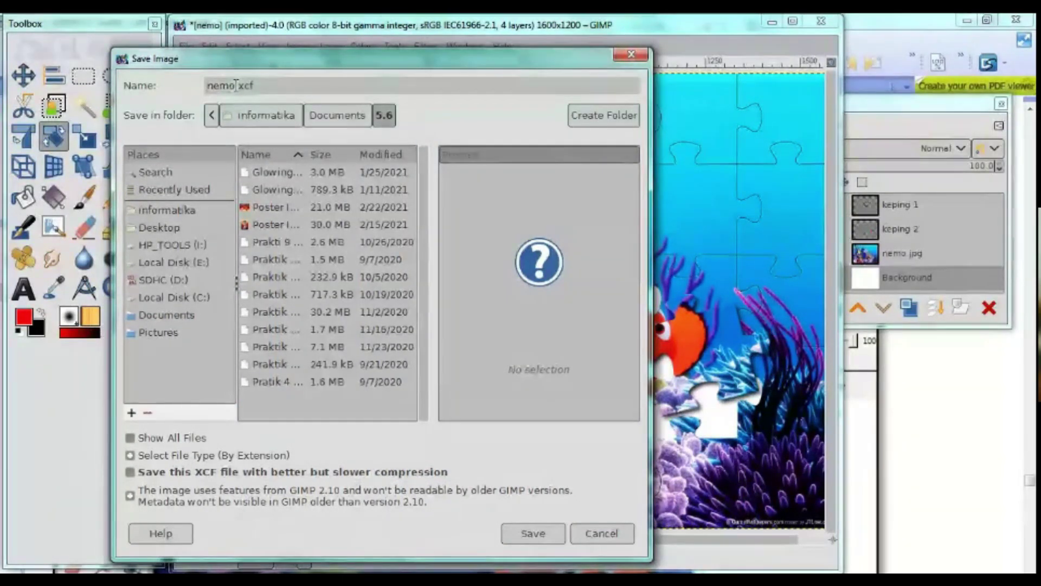
click(70, 108)
click(235, 85)
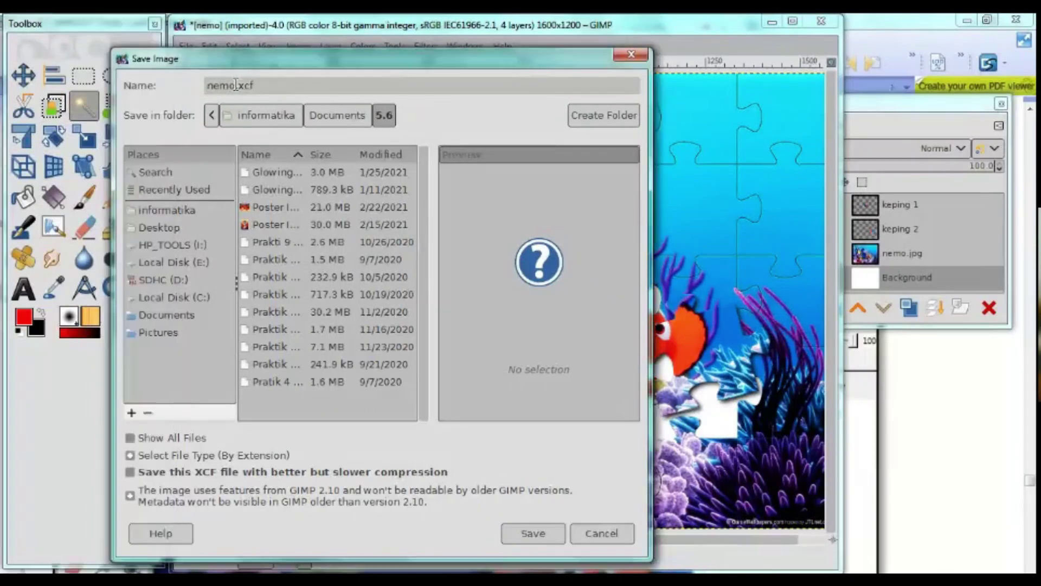
drag(237, 86, 192, 85)
text(Puzzle)
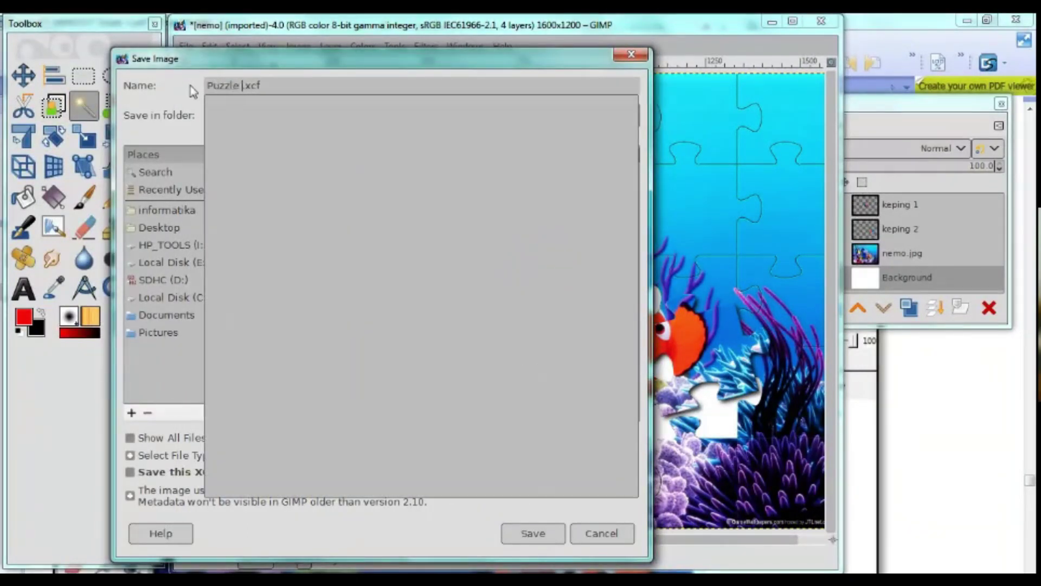
text(  nemo - )
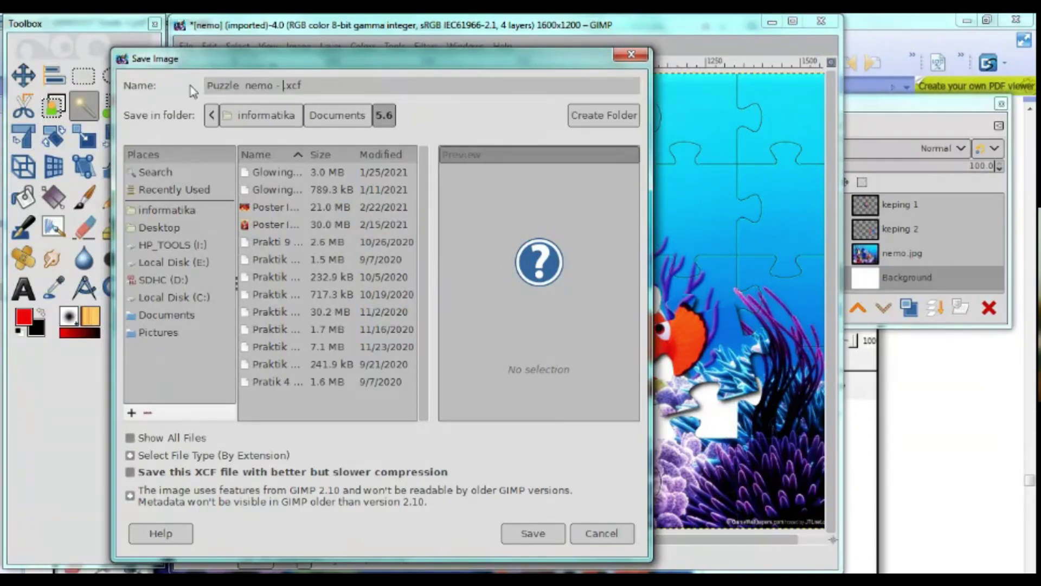
text(Yohanes)
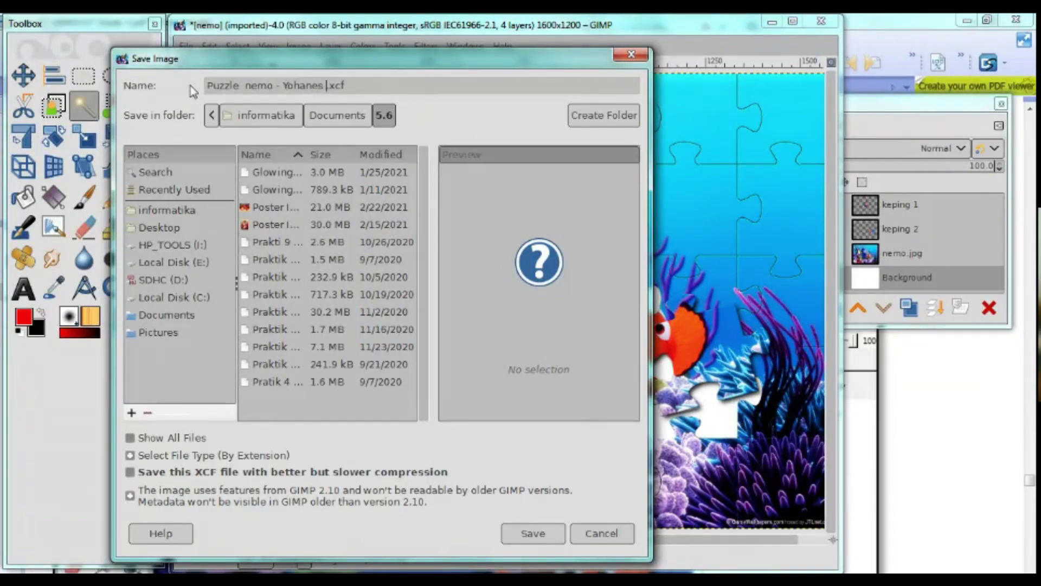
text( Is - V)
text(6 - 38)
click(514, 529)
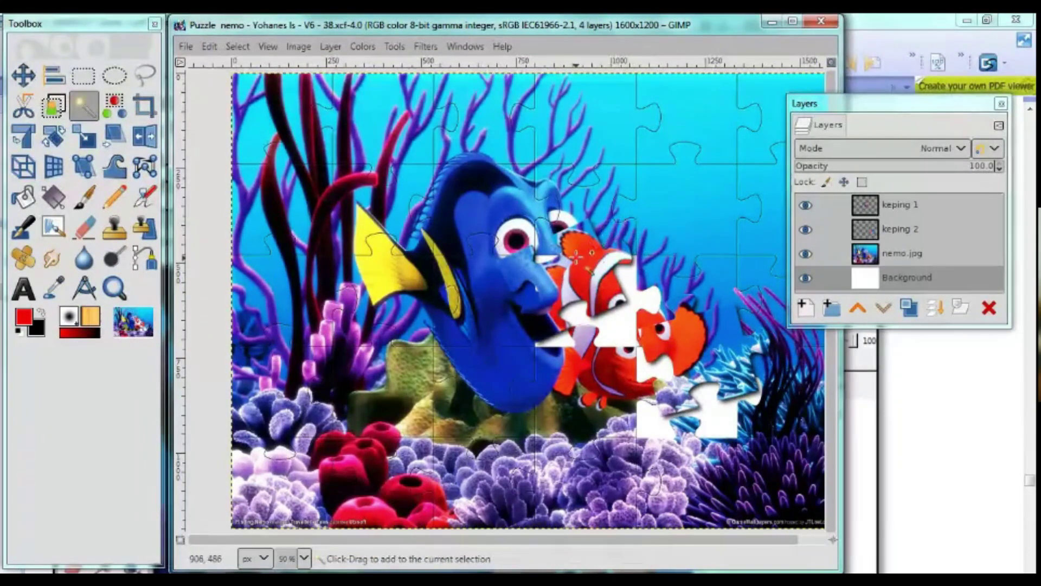
Step: Drag keping 1 up-left over Nemo's head, then briefly minimize GIMP to check the PDF handout
scroll(578, 258, down, 1)
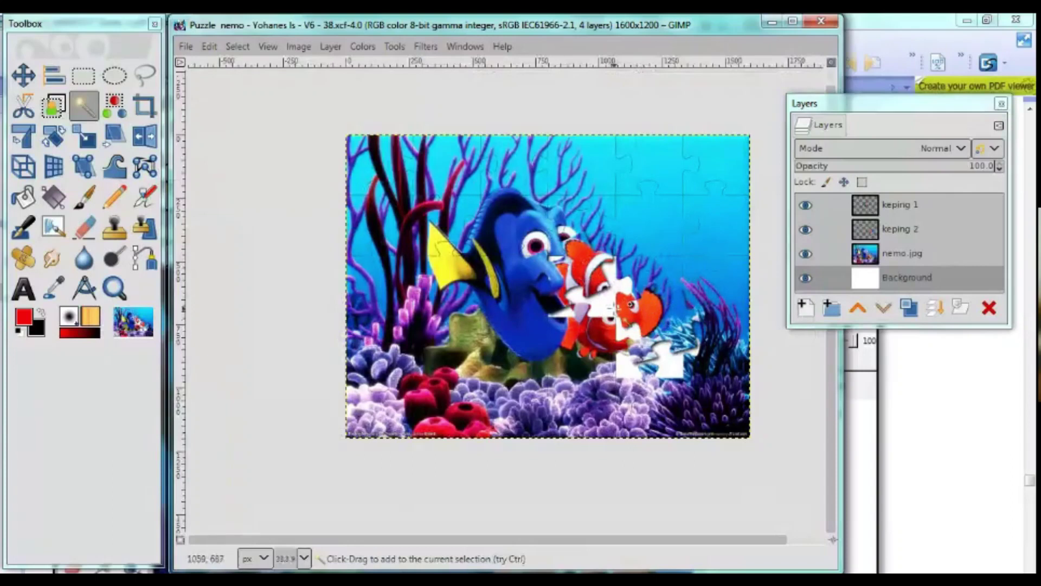
click(24, 75)
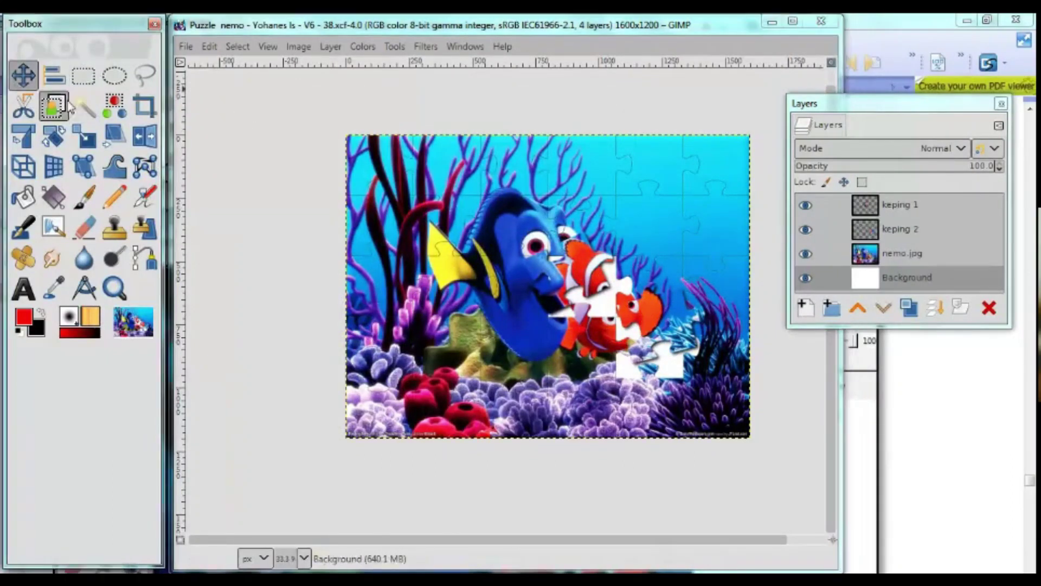
mouse_move(582, 266)
mouse_down()
mouse_move(572, 249)
mouse_move(580, 259)
mouse_up()
click(649, 315)
drag(649, 314, 632, 314)
click(667, 363)
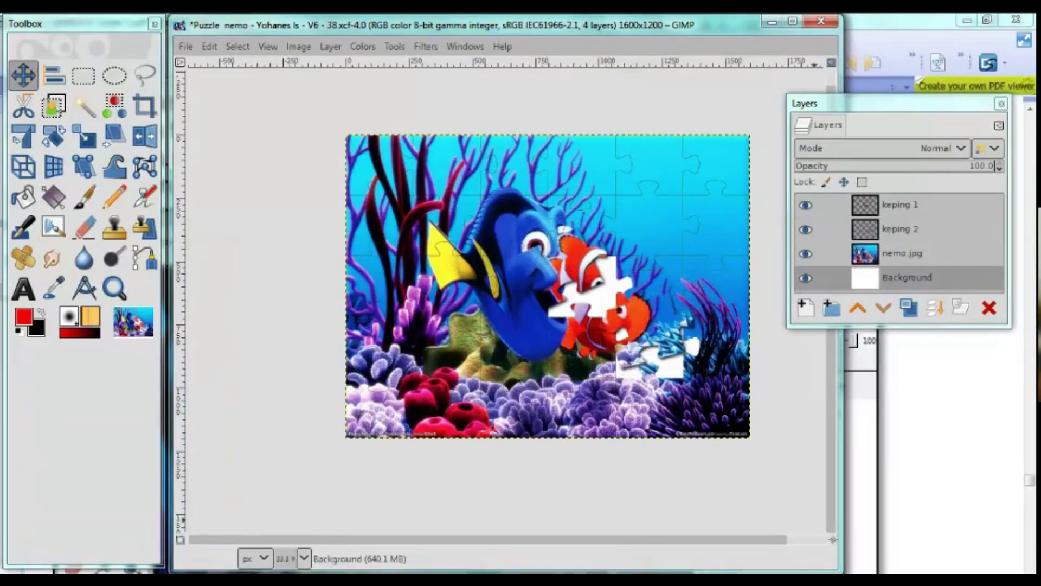
click(769, 23)
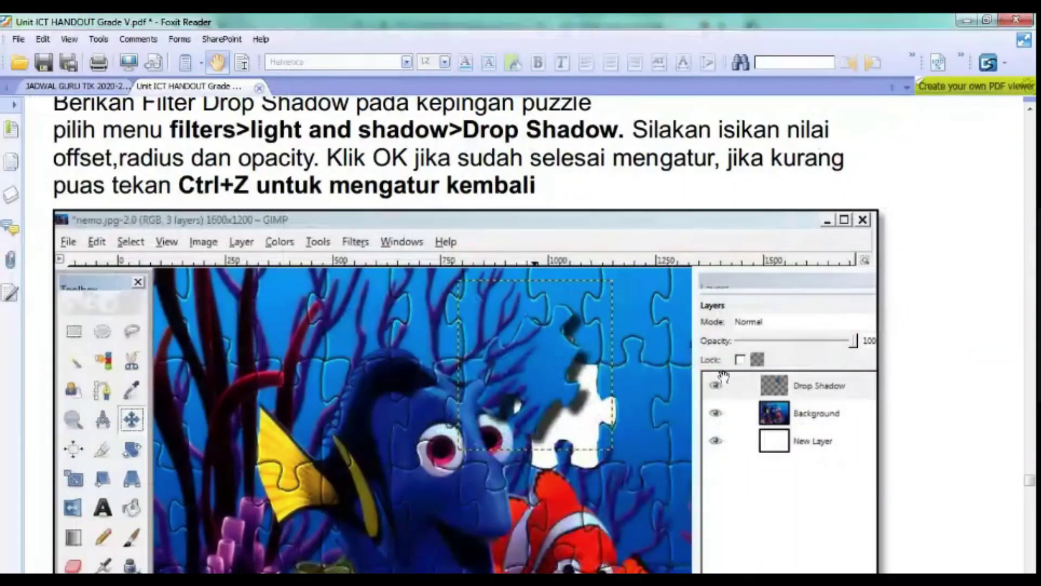
click(637, 566)
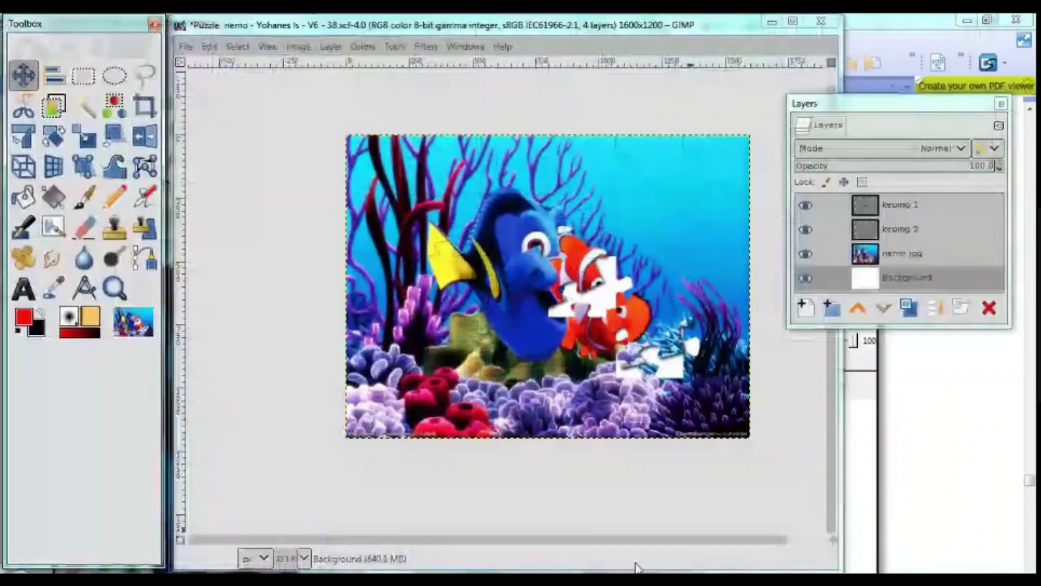
Step: Open the legacy Drop Shadow filter (offsets 8 and 8, blur 15) and move it aside
click(423, 48)
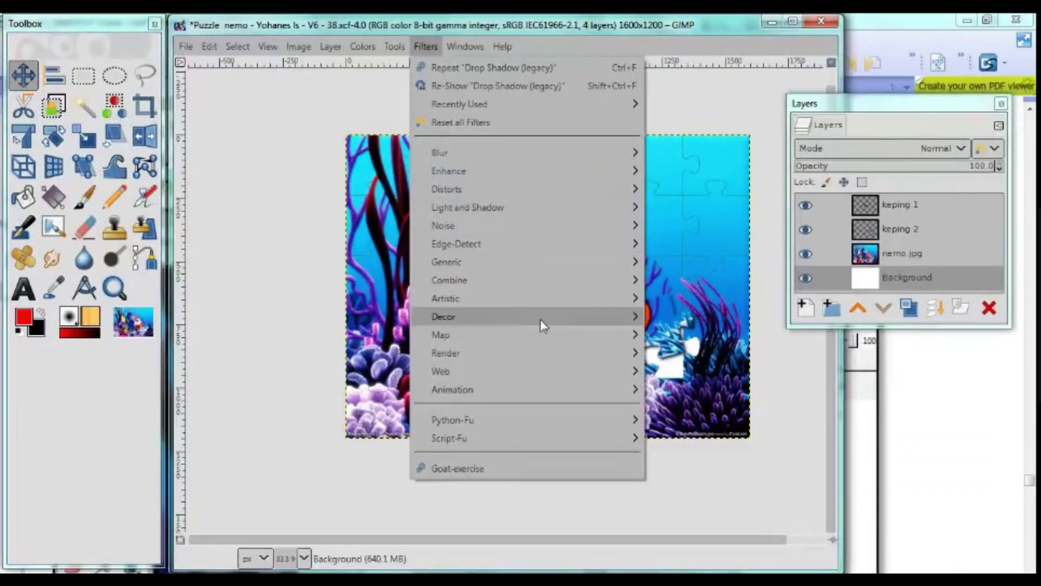
mouse_move(468, 207)
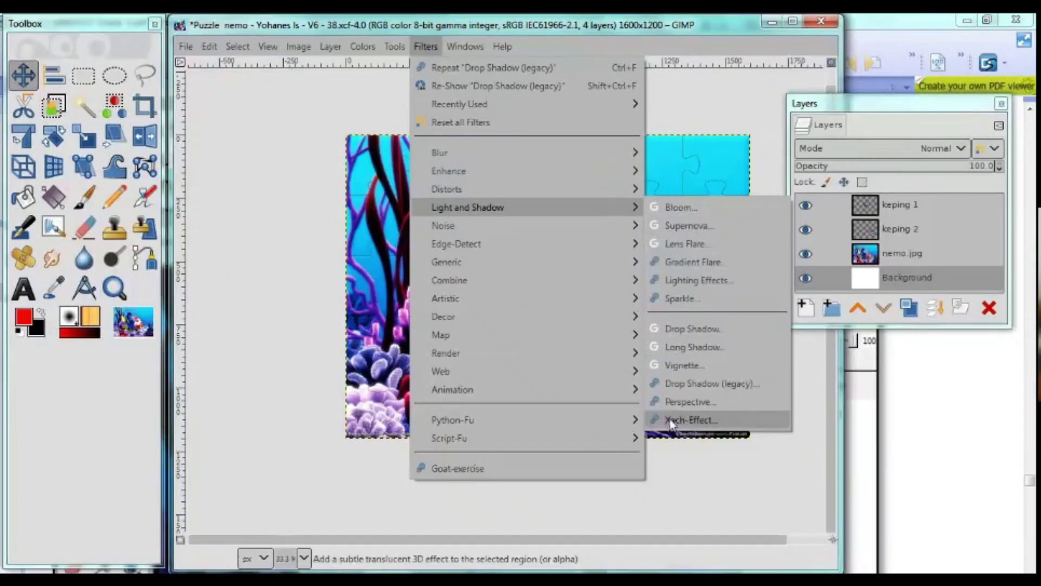
click(727, 384)
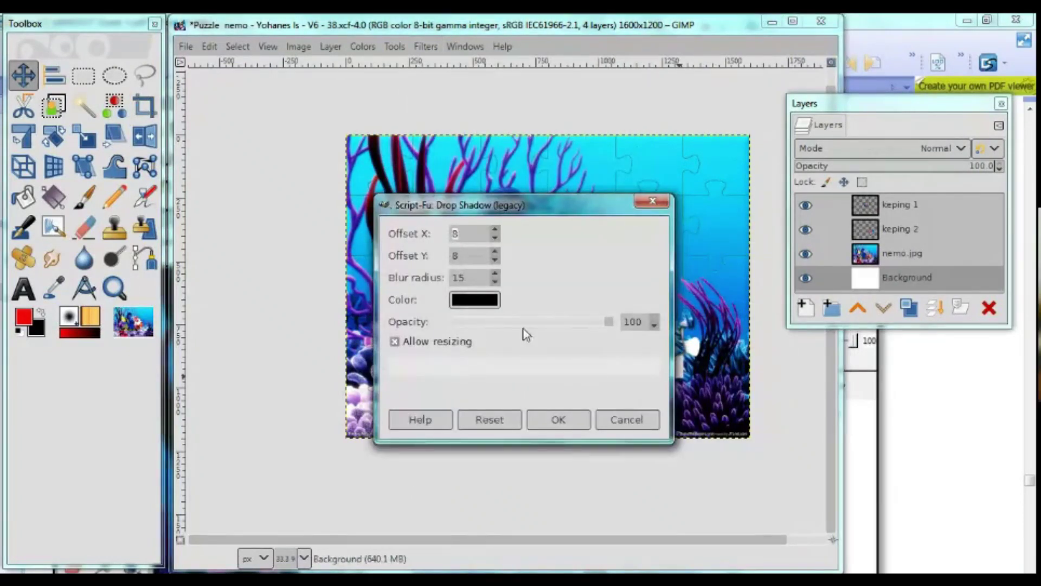
drag(549, 206, 606, 104)
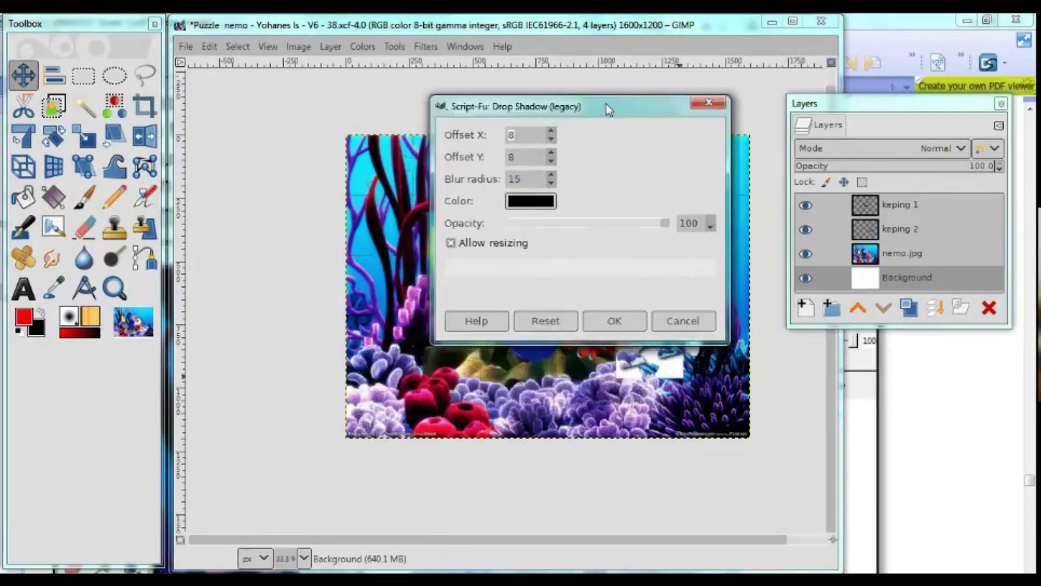